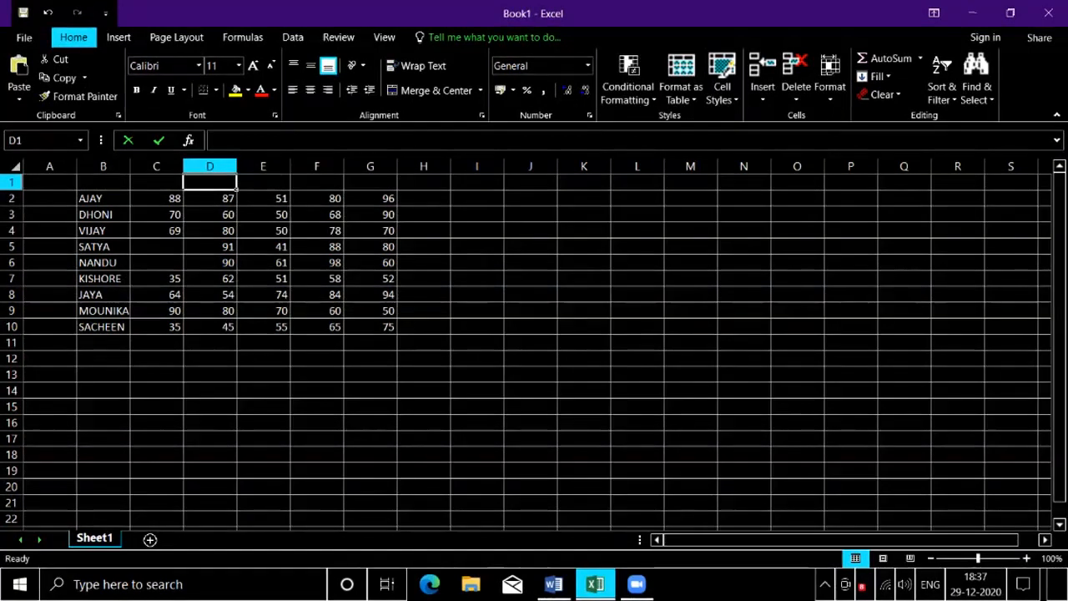
Enter the column headings SERIAL NO in A1 and NAME in B1.
{"action": "left_click", "coordinate": [50, 181]}
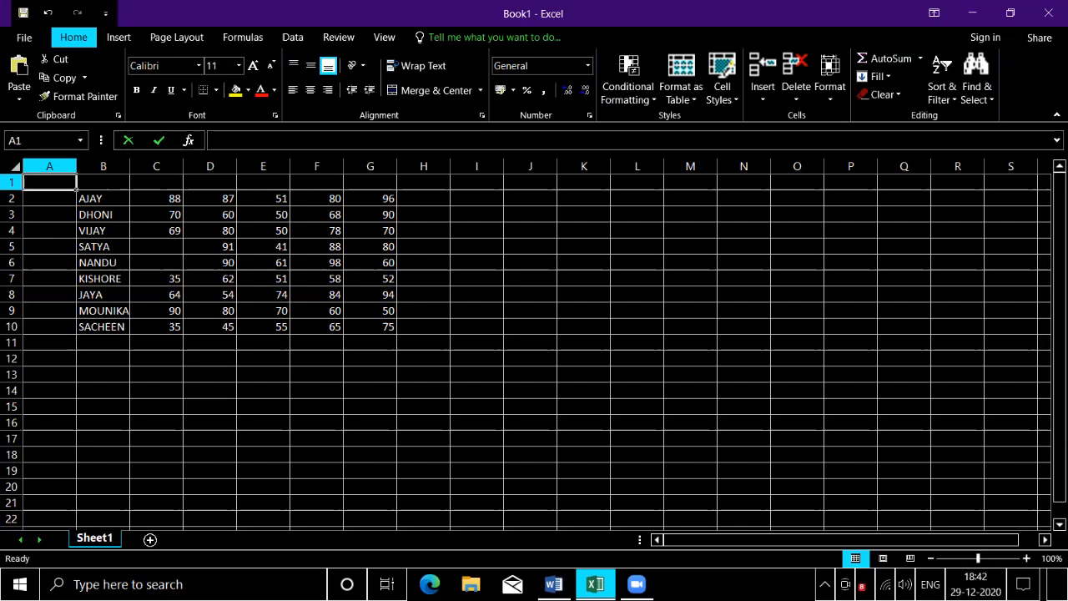
{"action": "key", "text": "Right"}
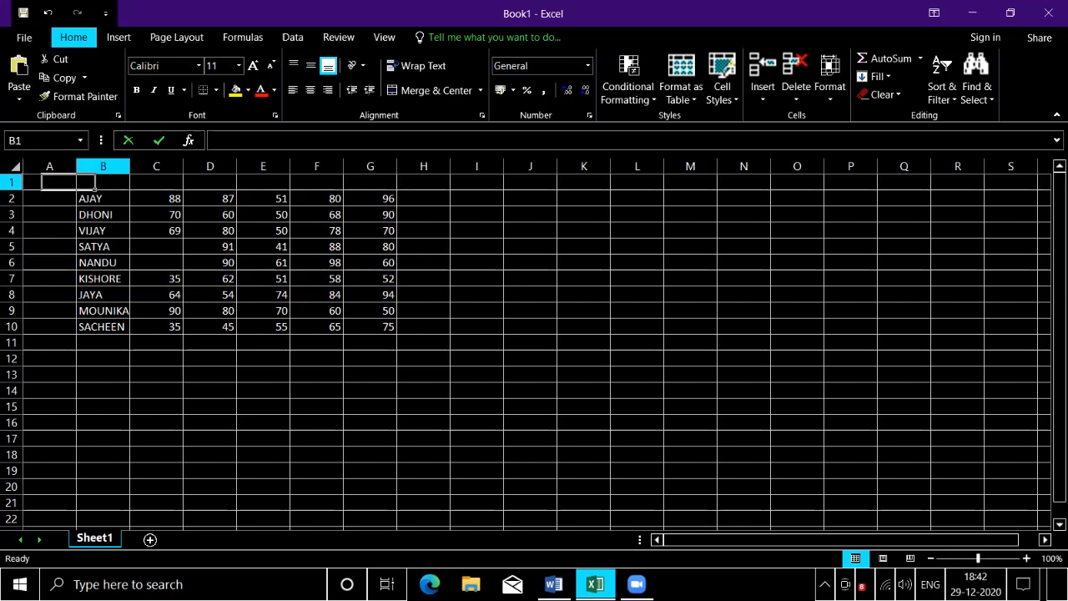
{"action": "key", "text": "Left"}
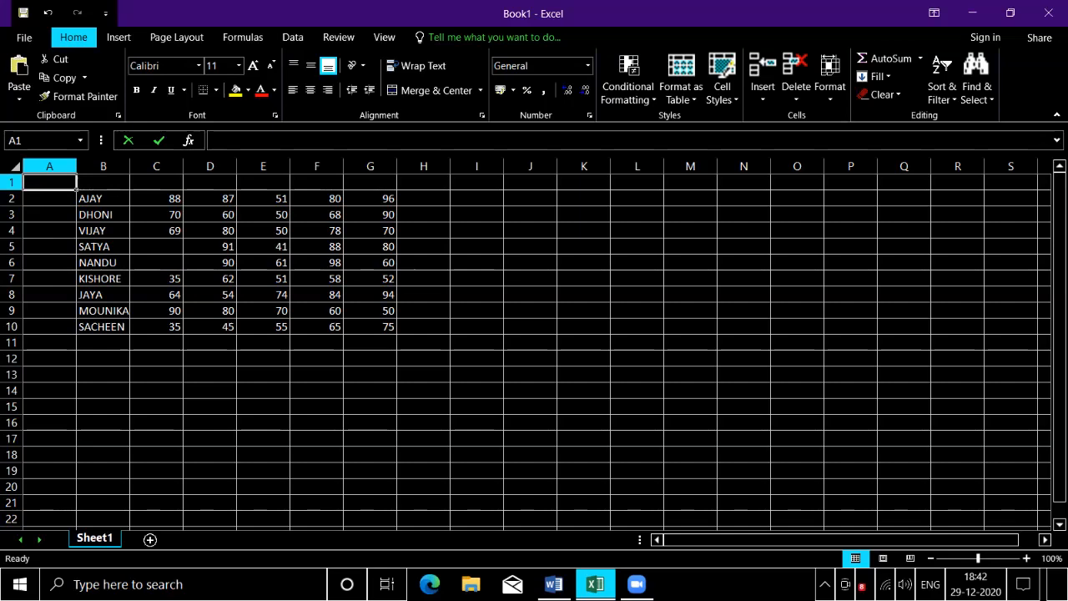
{"action": "type", "text": "SER"}
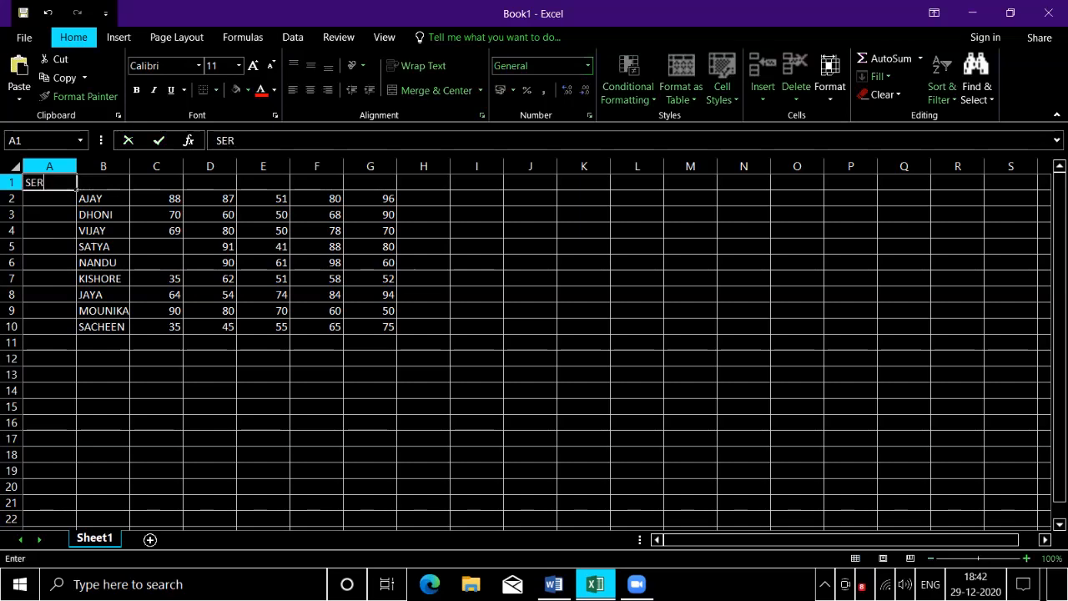
{"action": "type", "text": "IAL NO"}
{"action": "key", "text": "Tab"}
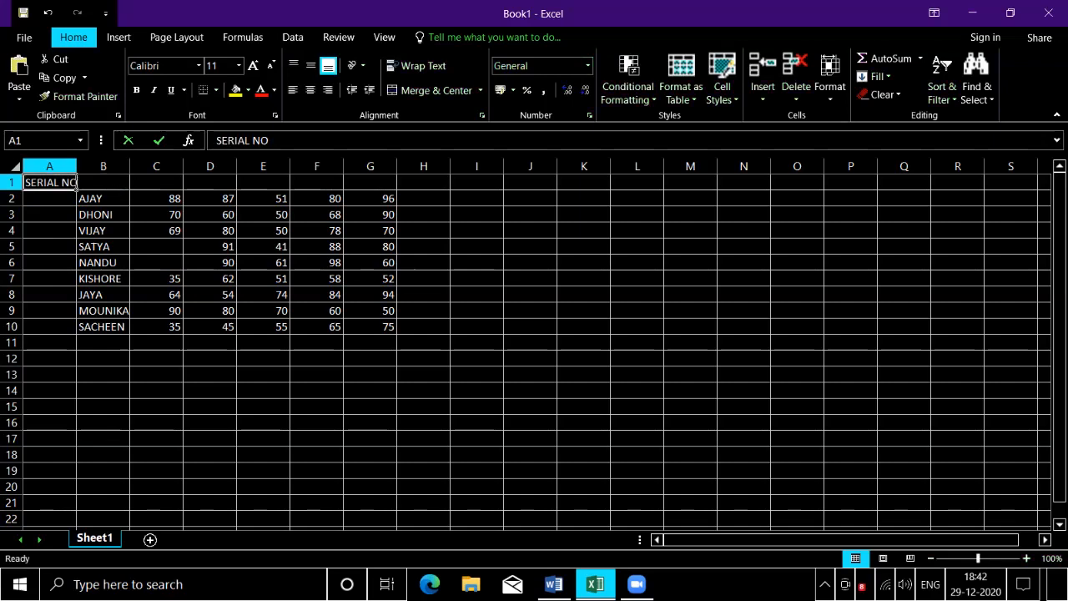
{"action": "type", "text": "NAME"}
{"action": "key", "text": "ctrl+Return"}
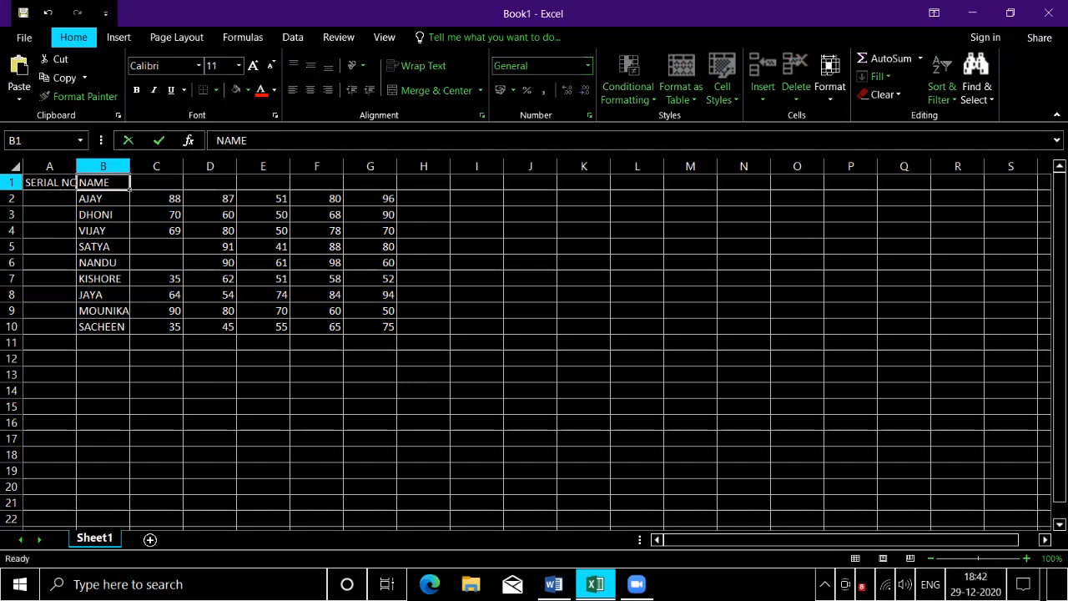
Enter the subject headings TELUGU in C1 and ENGLISH in D1.
{"action": "key", "text": "Right"}
{"action": "key", "text": "Left"}
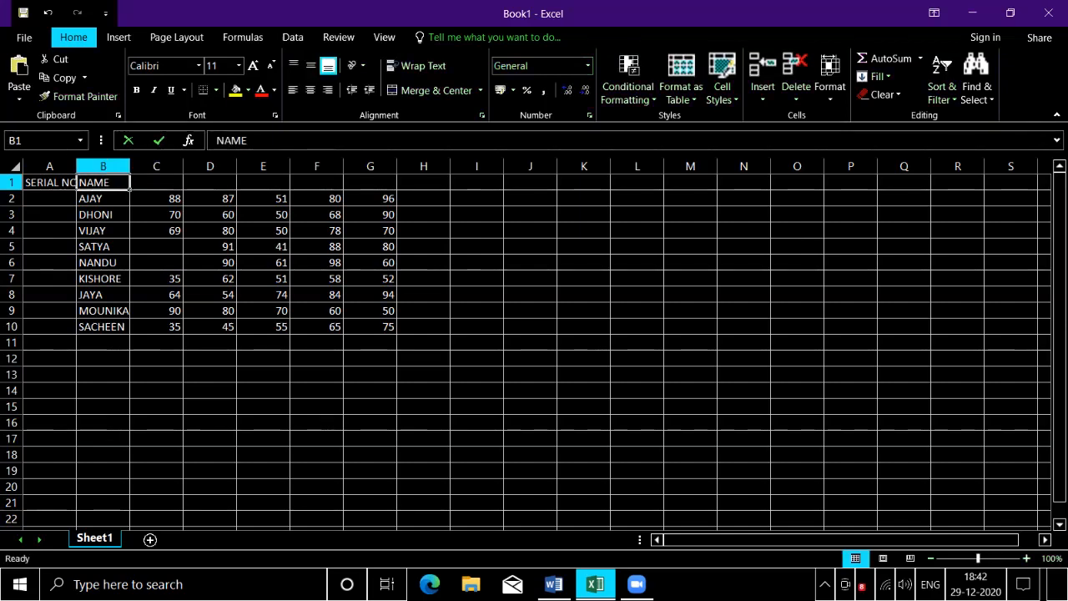
{"action": "key", "text": "Right"}
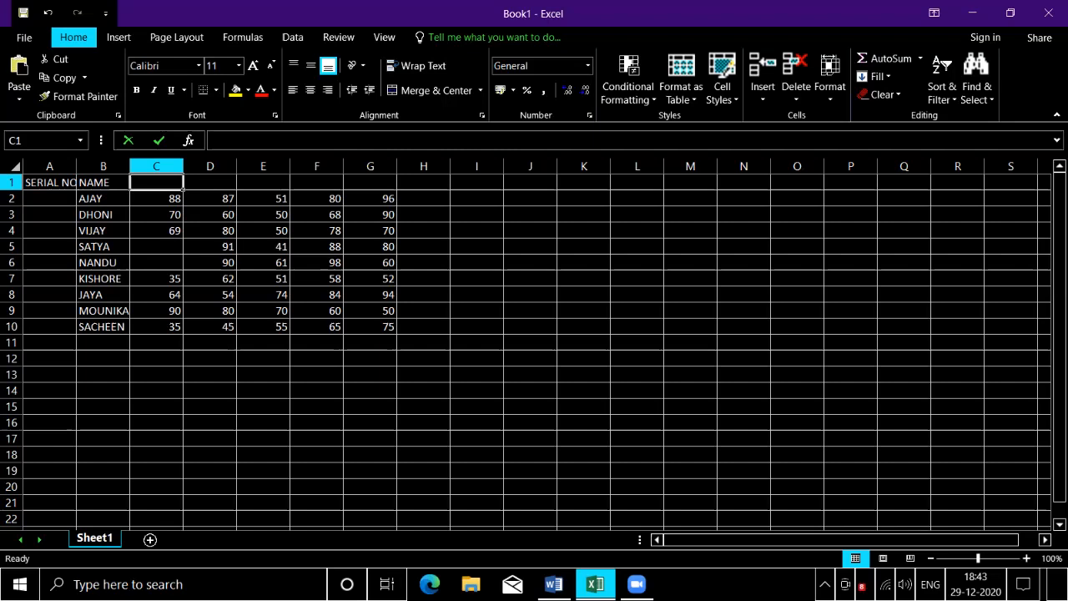
{"action": "key", "text": "Left"}
{"action": "key", "text": "Right"}
{"action": "type", "text": "TELUGU"}
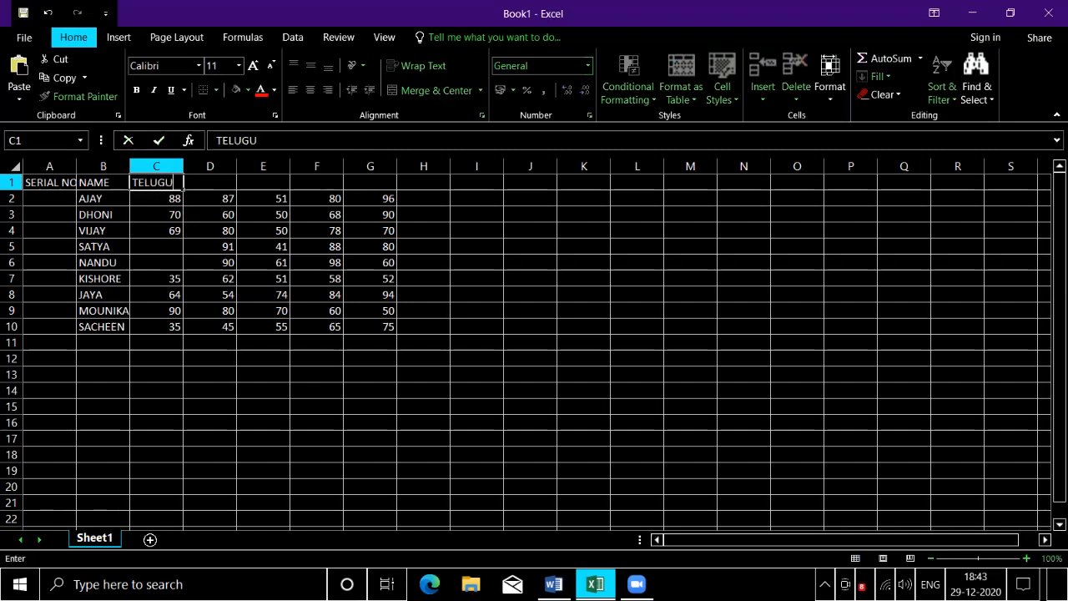
{"action": "key", "text": "Right"}
{"action": "key", "text": "Left"}
{"action": "key", "text": "Left"}
{"action": "key", "text": "Right"}
{"action": "key", "text": "Right"}
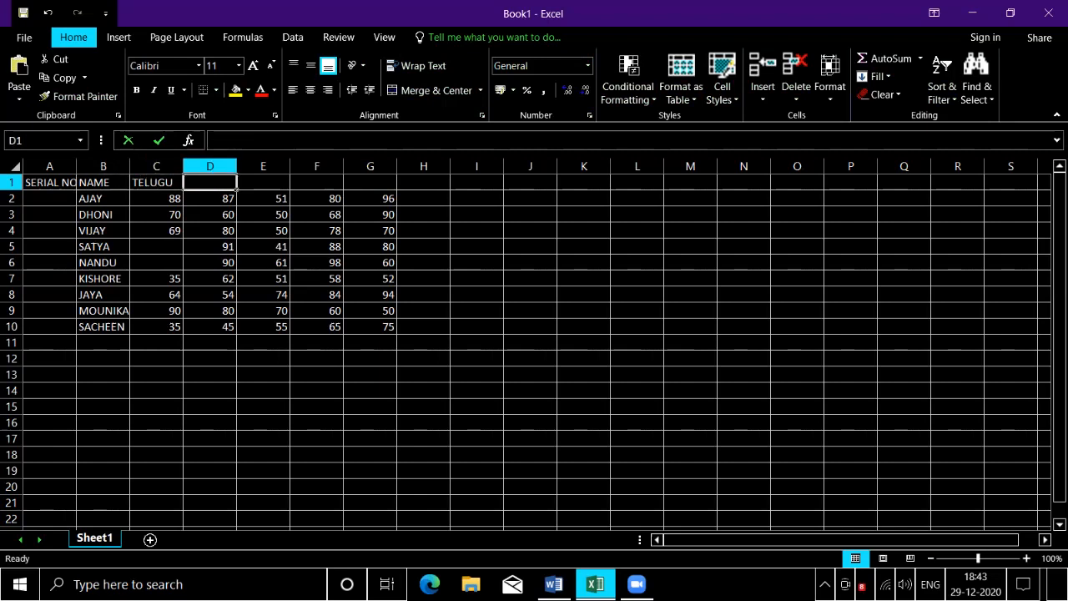
{"action": "type", "text": "ENGLISH"}
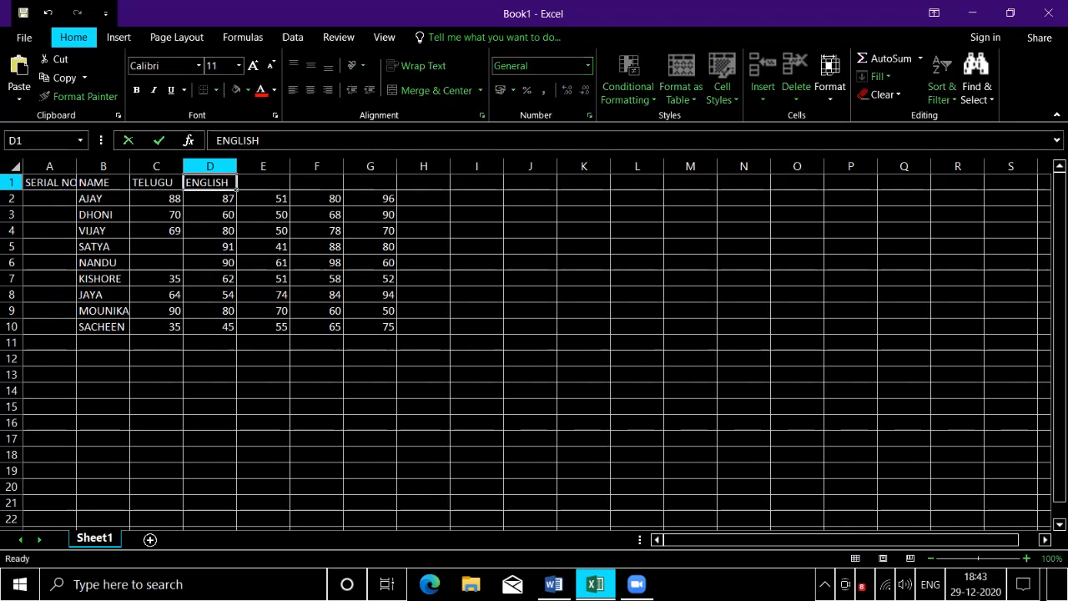
{"action": "key", "text": "Right"}
Enter the subject headings CIVICS in E1 and ECONOMICS in F1.
{"action": "key", "text": "Left"}
{"action": "key", "text": "Right"}
{"action": "key", "text": "Left"}
{"action": "key", "text": "Right"}
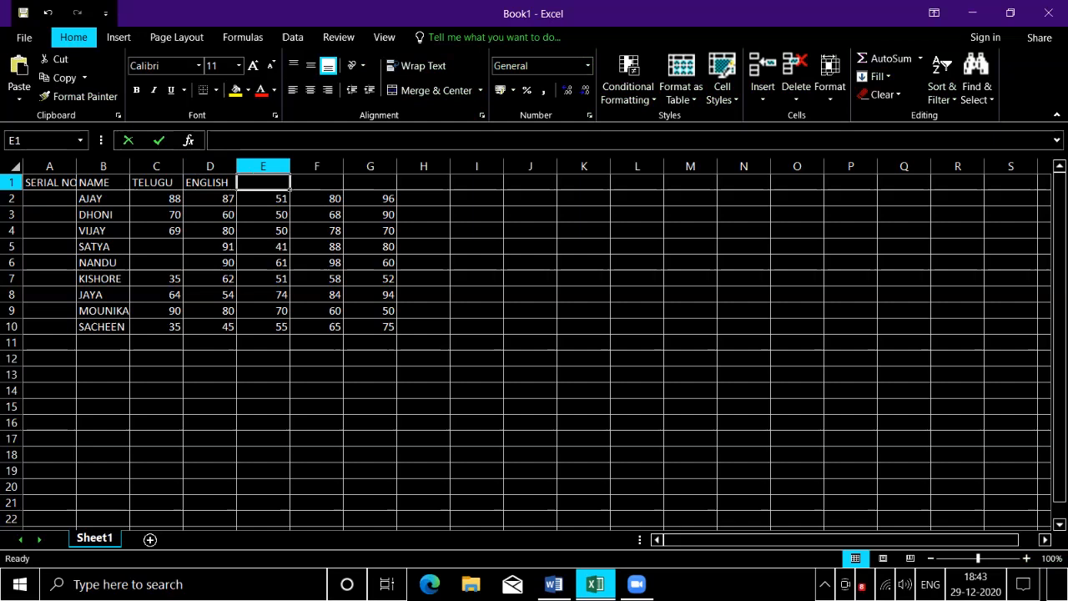
{"action": "type", "text": "CIVICS"}
{"action": "key", "text": "Left"}
{"action": "key", "text": "Right"}
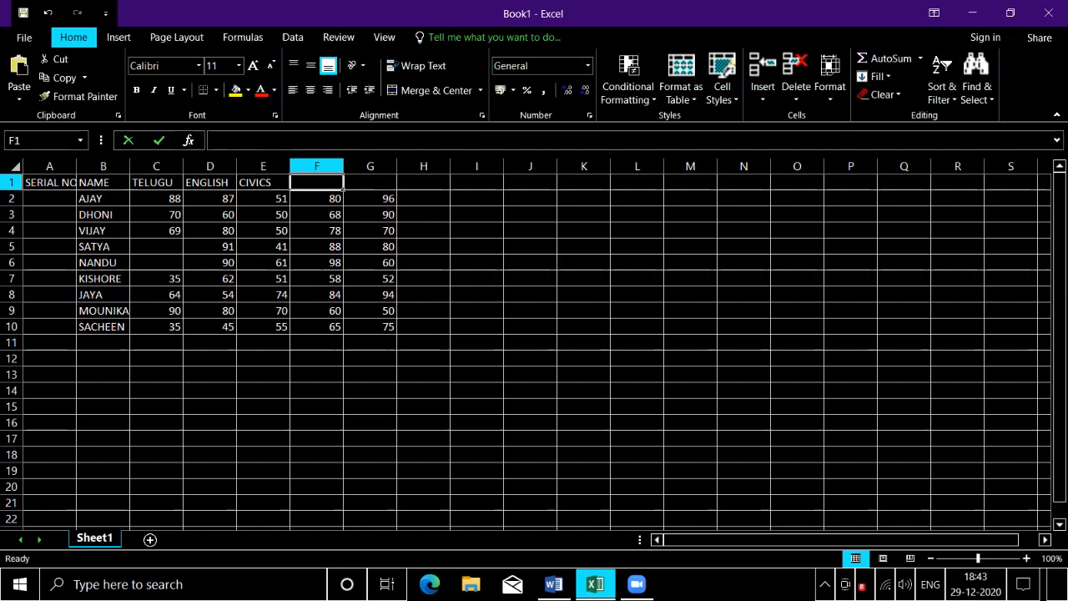
{"action": "type", "text": "ECONOMICS"}
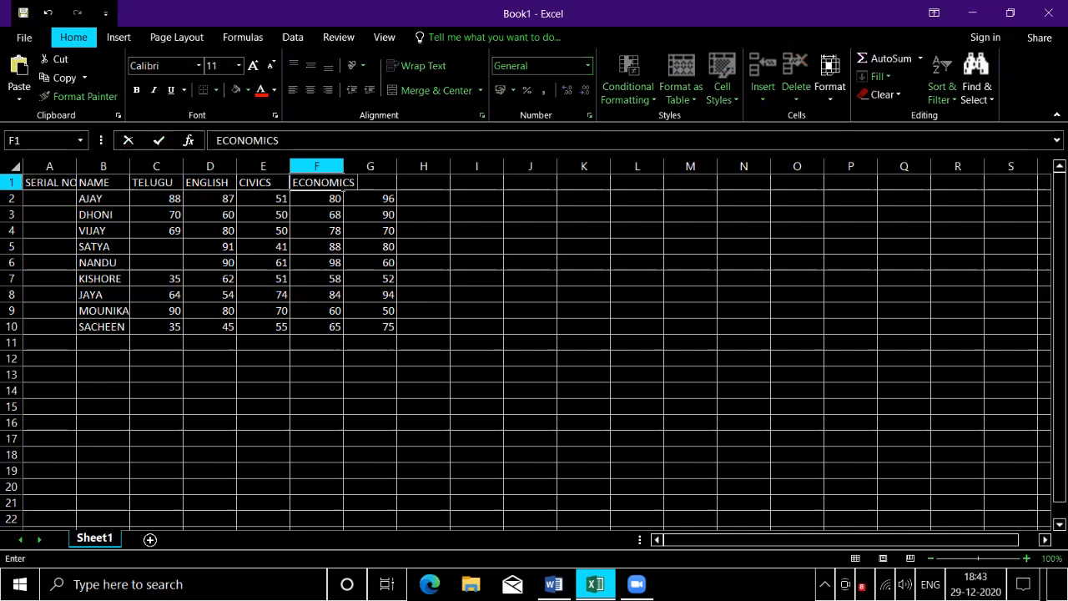
{"action": "left_click", "coordinate": [343, 190]}
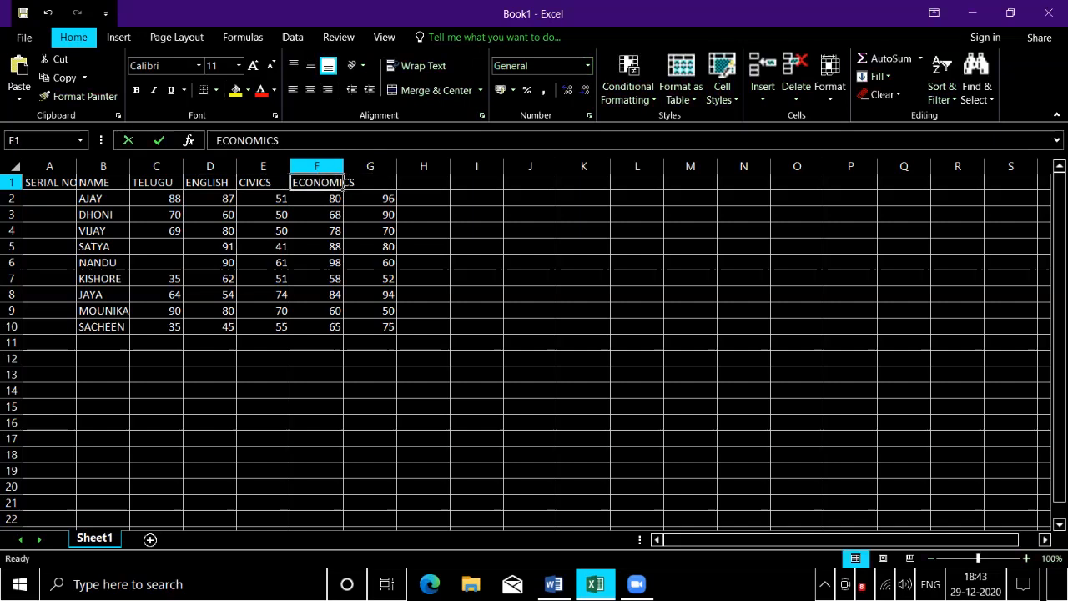
Enter the headings COMMERCE in G1 and TOTAL MARKS in H1.
{"action": "key", "text": "Right"}
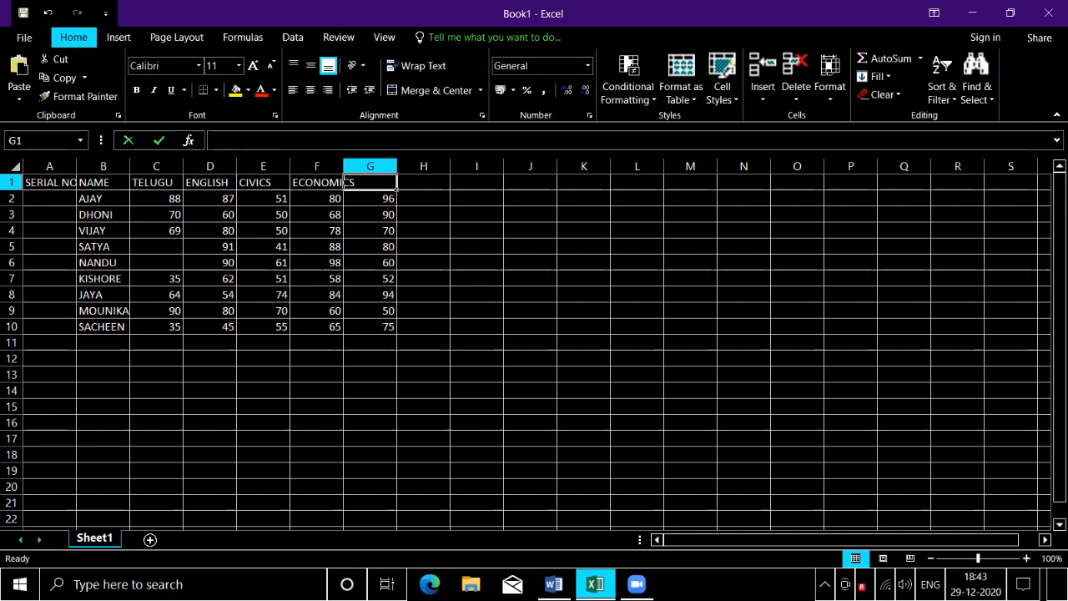
{"action": "type", "text": "COMMERCE"}
{"action": "key", "text": "Right"}
{"action": "key", "text": "Left"}
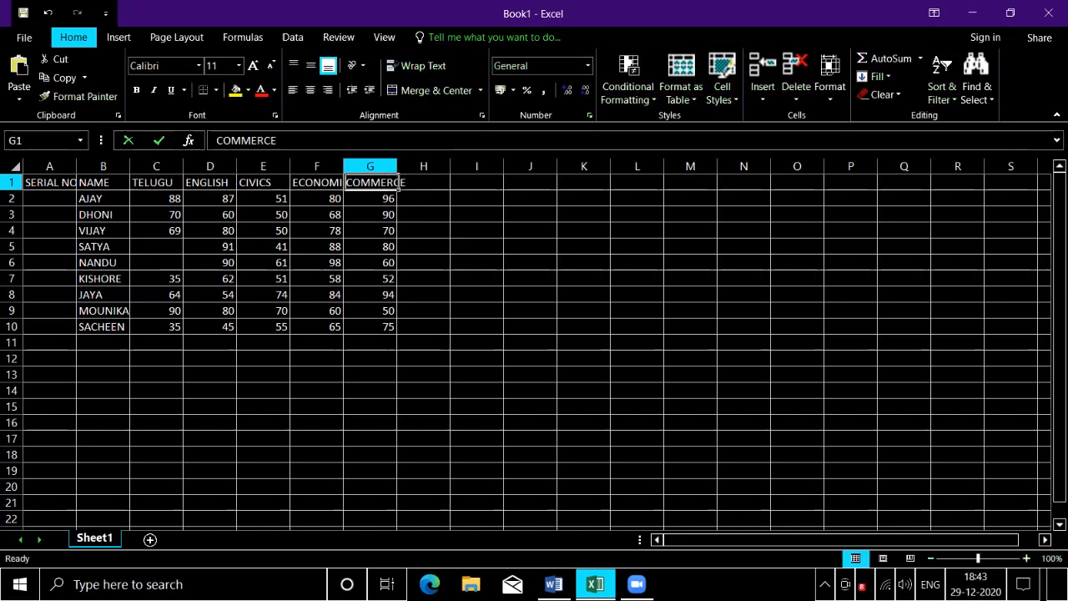
{"action": "key", "text": "Right"}
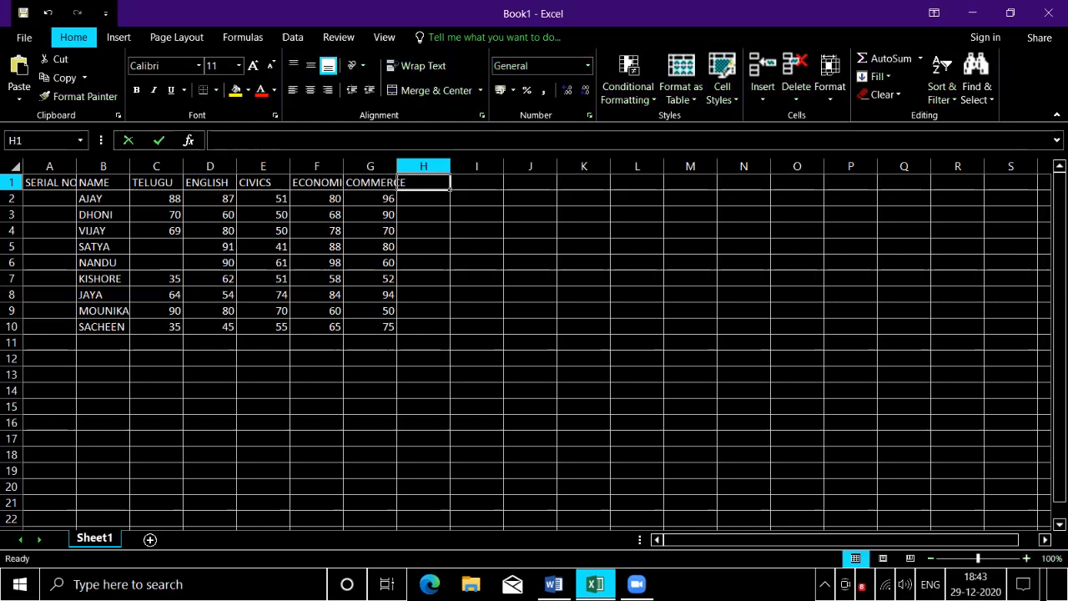
{"action": "type", "text": "TOT"}
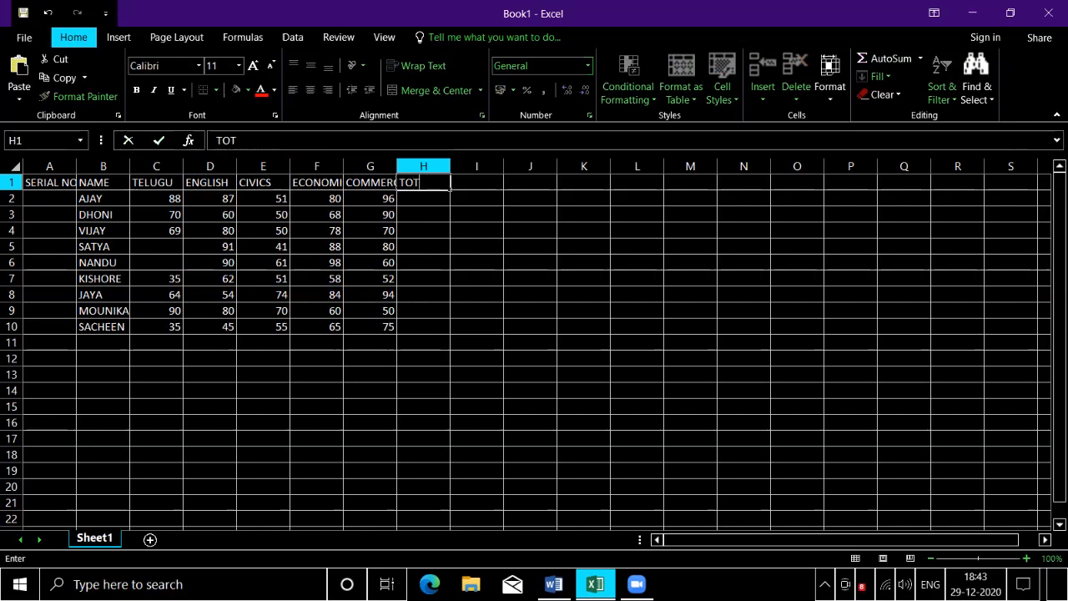
{"action": "type", "text": "AL MARKS"}
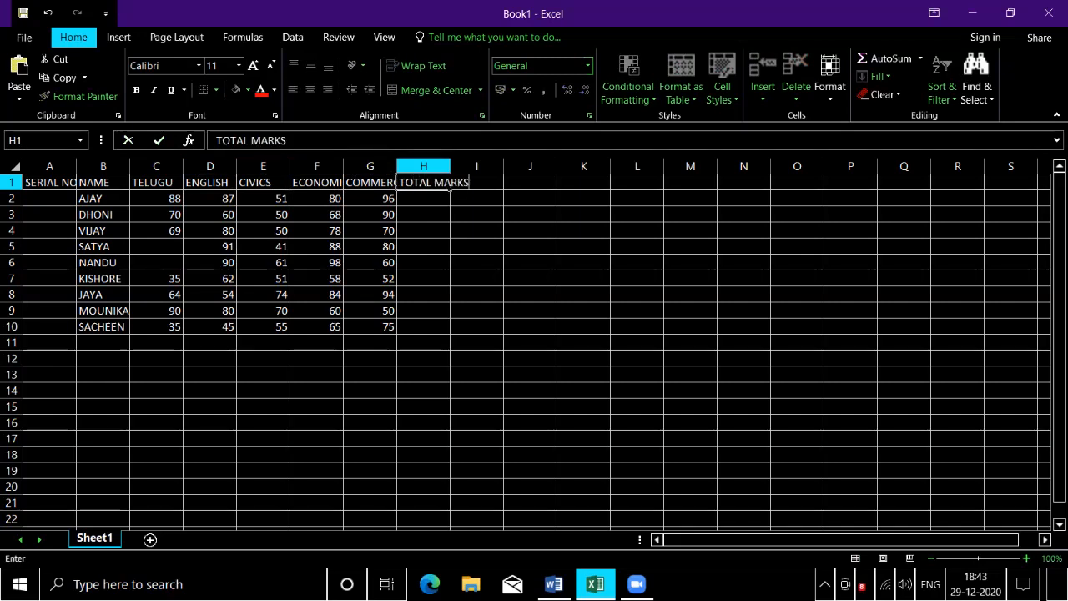
{"action": "key", "text": "Right"}
Enter the headings AVERAGE in I1 and RANK in J1.
{"action": "key", "text": "Left"}
{"action": "key", "text": "Right"}
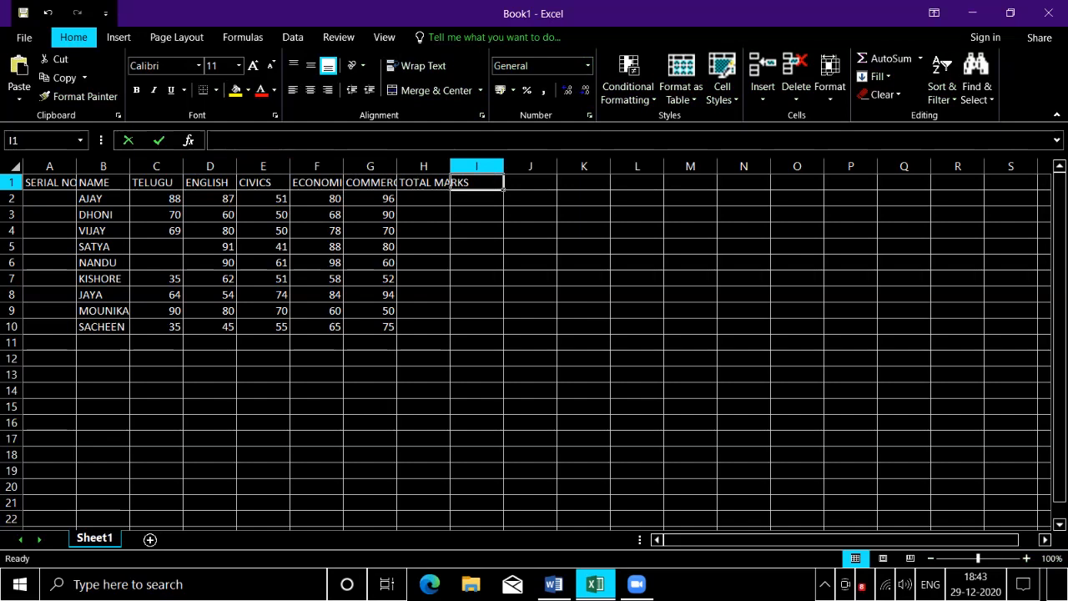
{"action": "type", "text": "AVERAGE"}
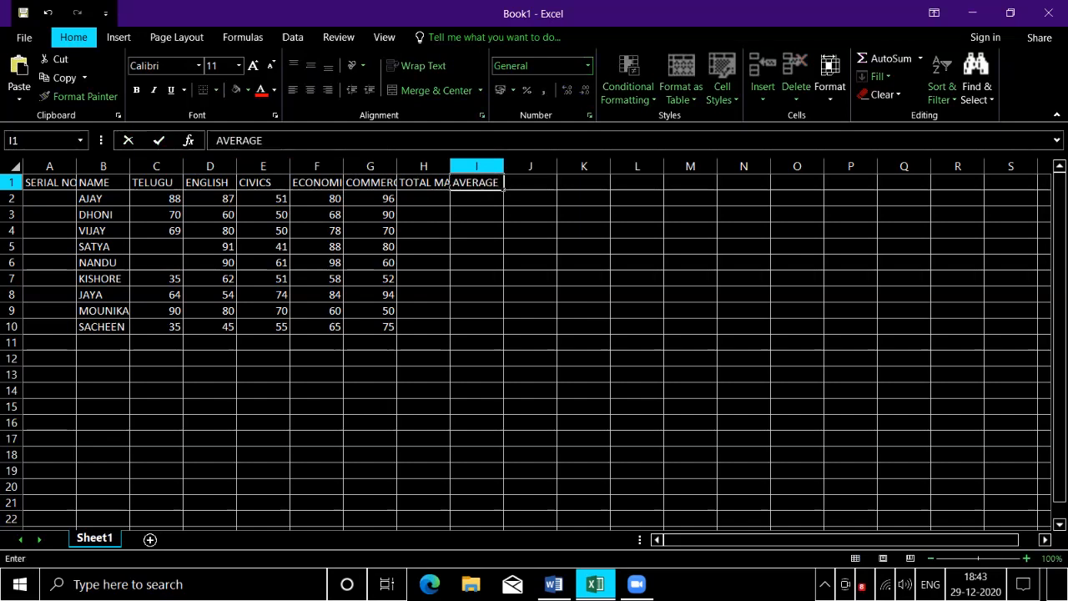
{"action": "key", "text": "Right"}
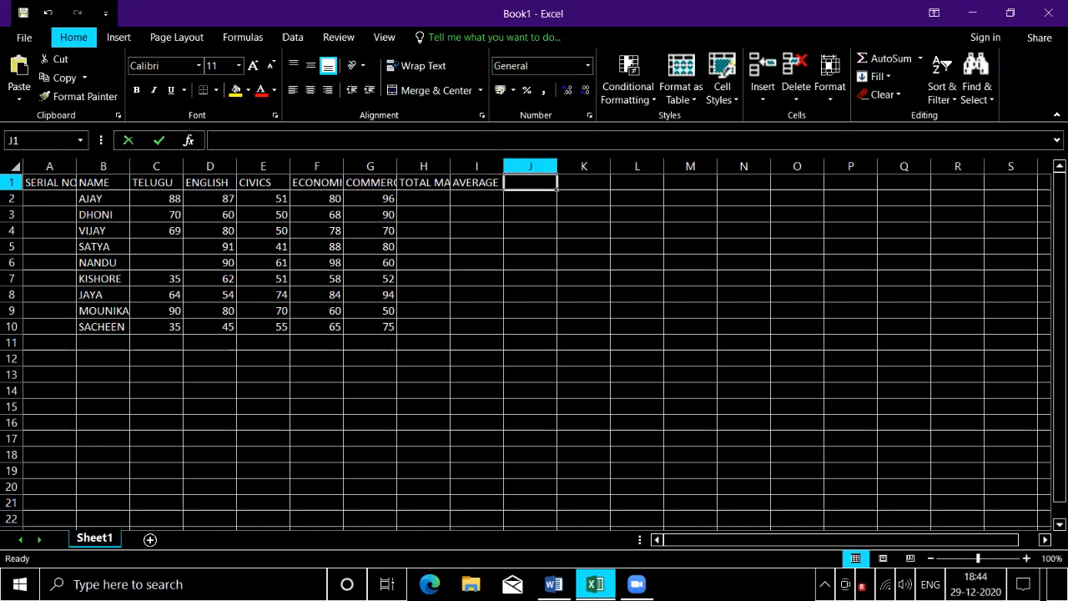
{"action": "type", "text": "RANK"}
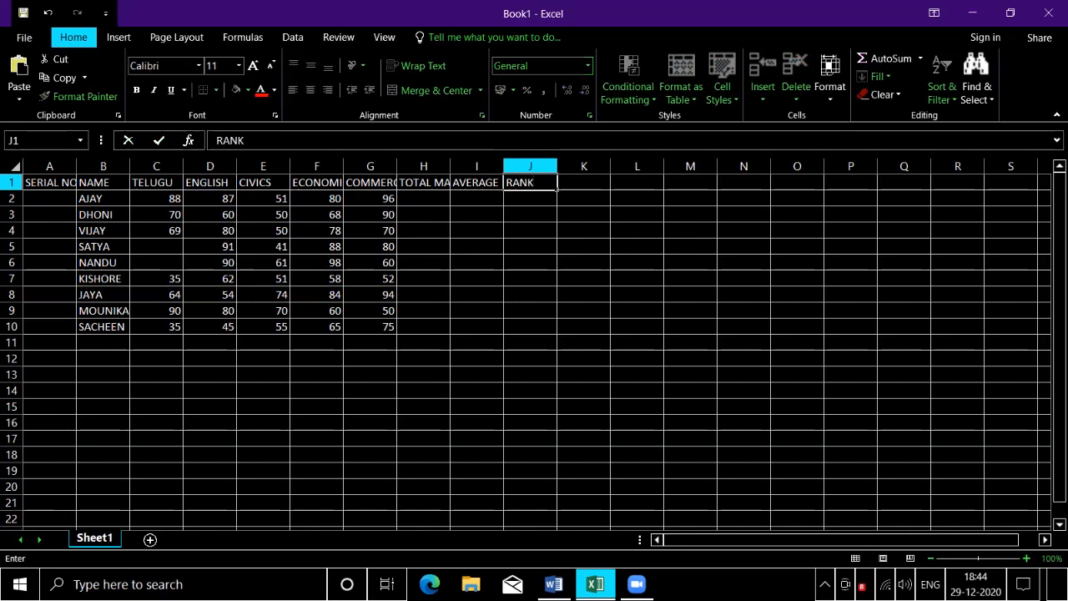
{"action": "key", "text": "Return"}
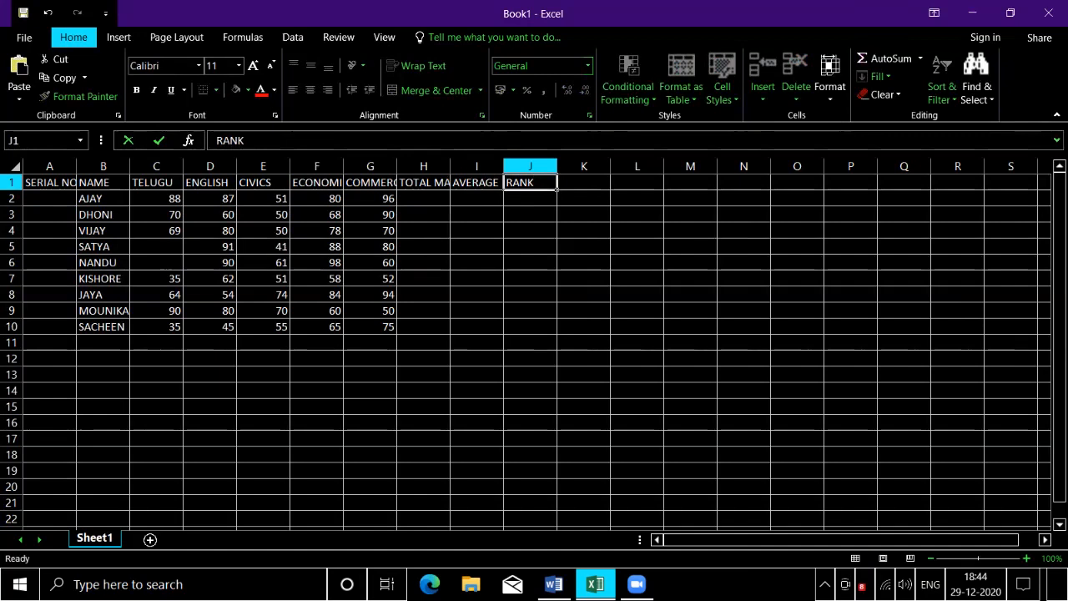
{"action": "key", "text": "F12"}
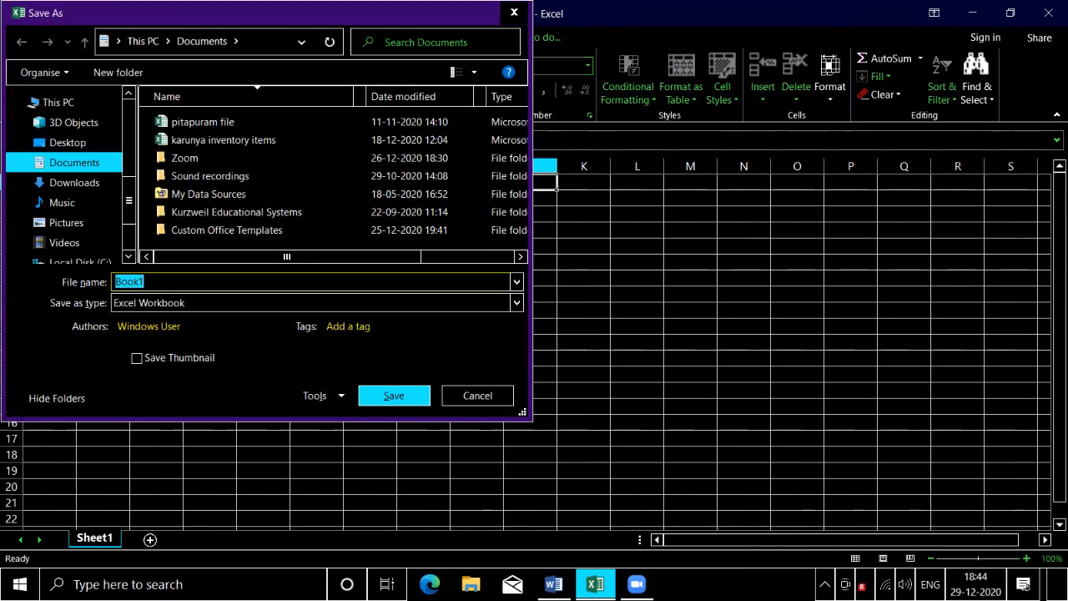
{"action": "key", "text": "Escape"}
{"action": "key", "text": "alt+Tab"}
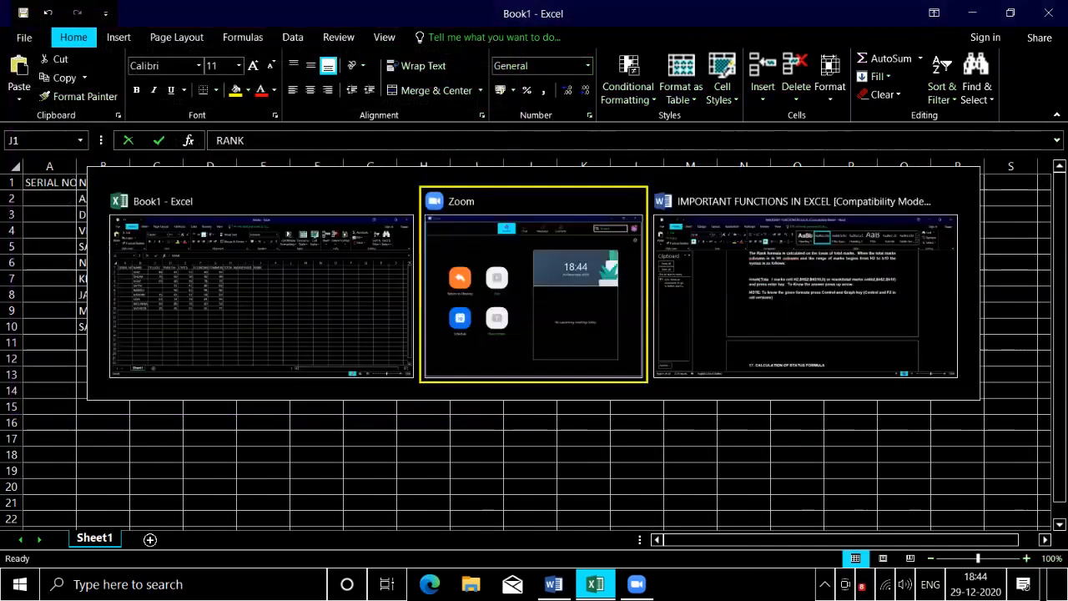
{"action": "key", "text": "alt+Tab"}
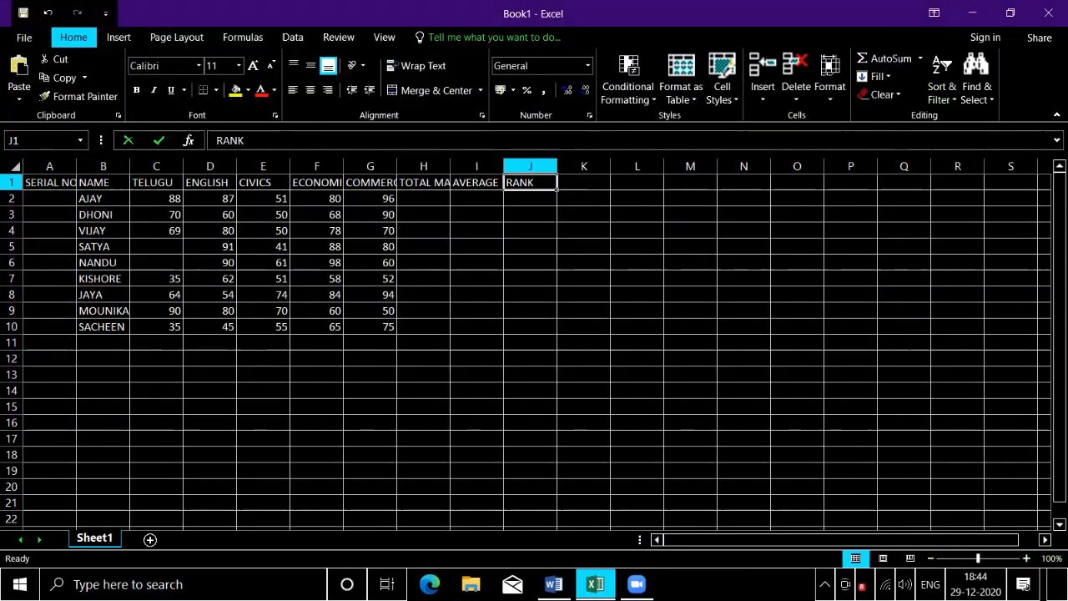
Save the workbook in the Documents folder as CALCULATING STUDENTS MARKS SHEET in Excel Workbook format.
{"action": "key", "text": "F12"}
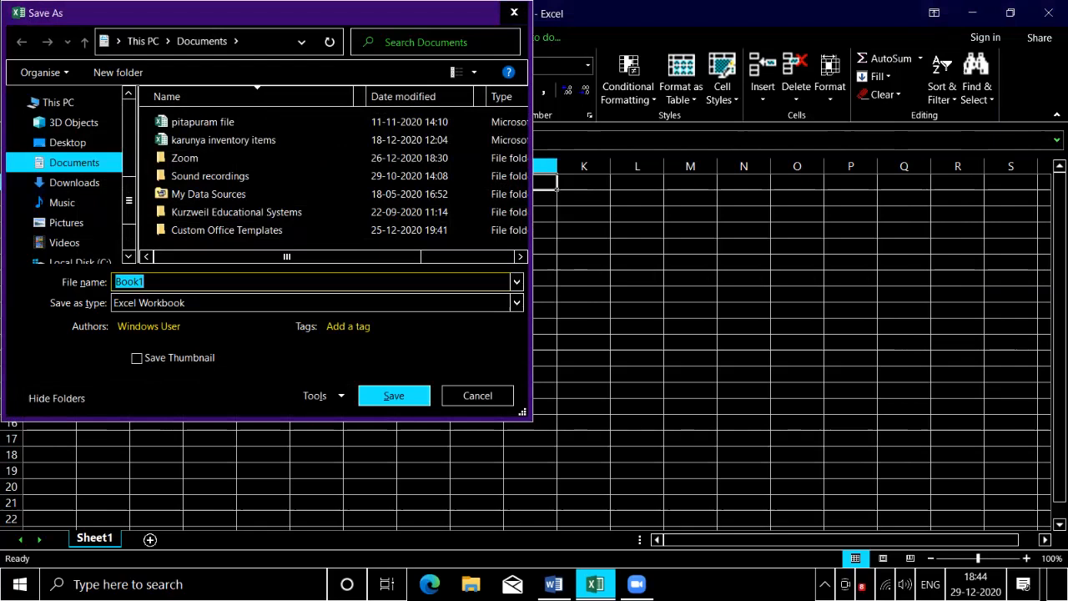
{"action": "type", "text": "CALCULATING STUDENTS "}
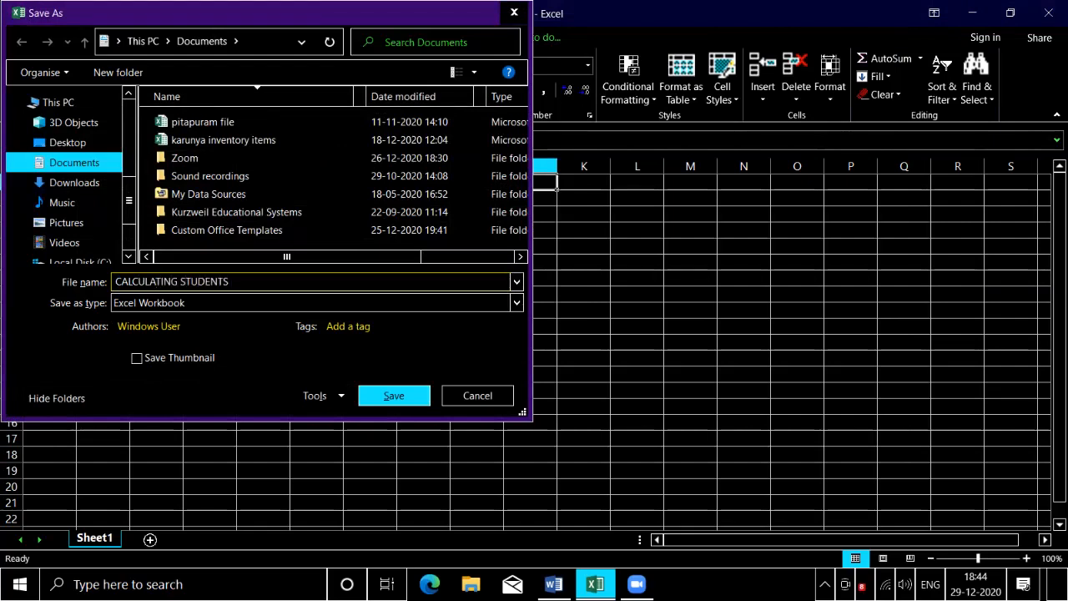
{"action": "type", "text": "MARKS SHEET"}
{"action": "key", "text": "ctrl+a"}
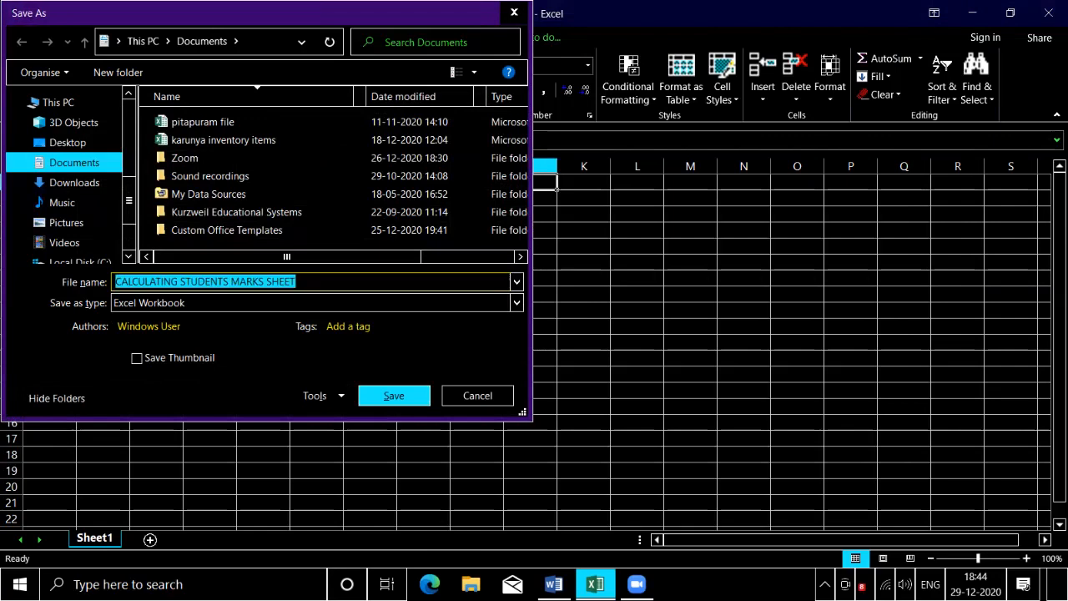
{"action": "key", "text": "Return"}
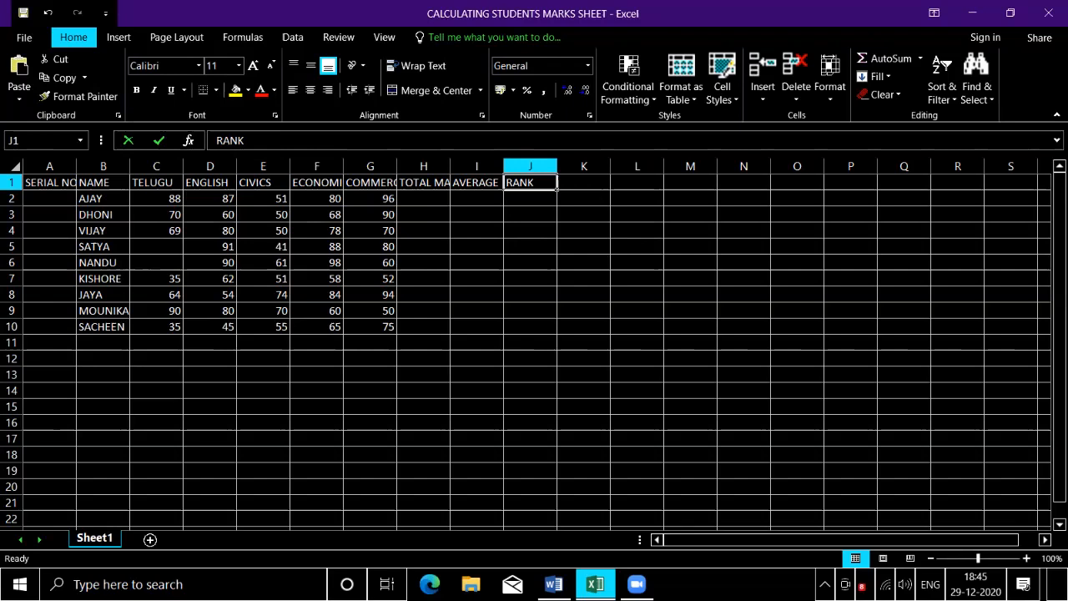
Enter serial number 1 in A2 for the first student in the list.
{"action": "key", "text": "Home"}
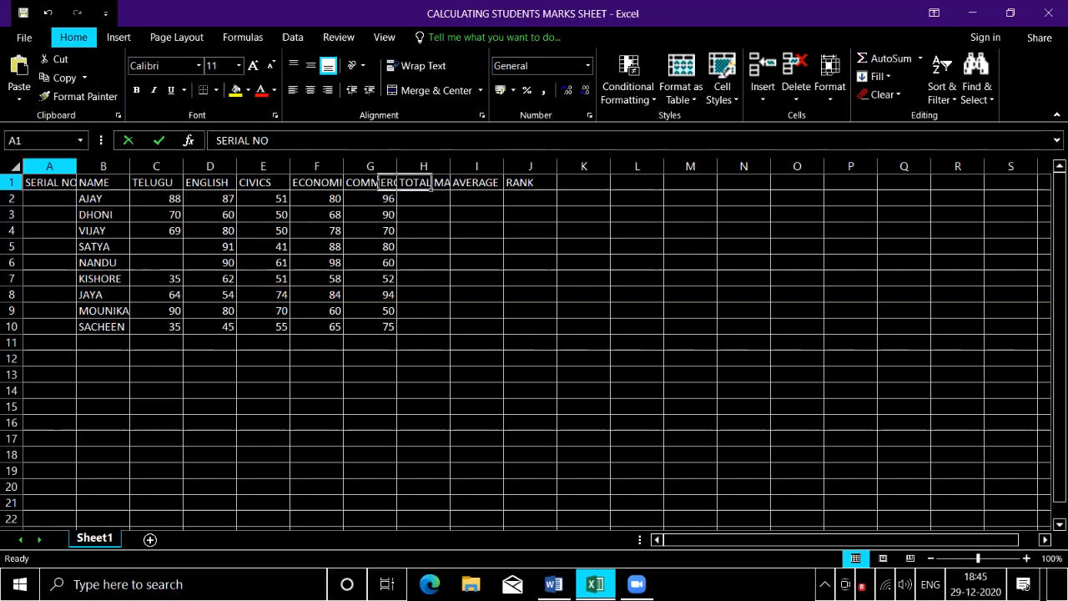
{"action": "key", "text": "Down"}
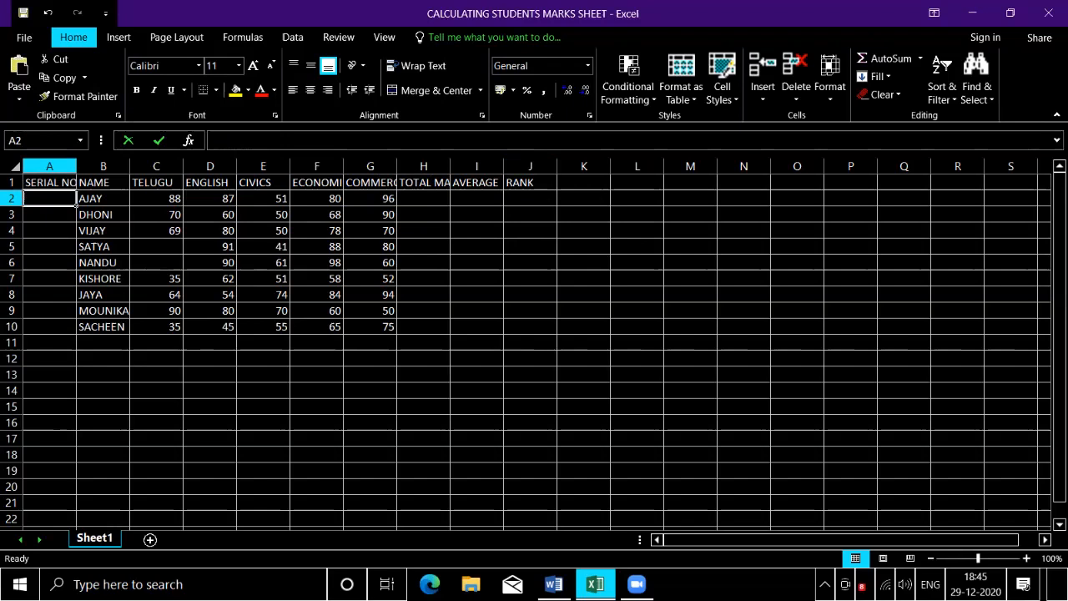
{"action": "type", "text": "1"}
{"action": "key", "text": "Tab"}
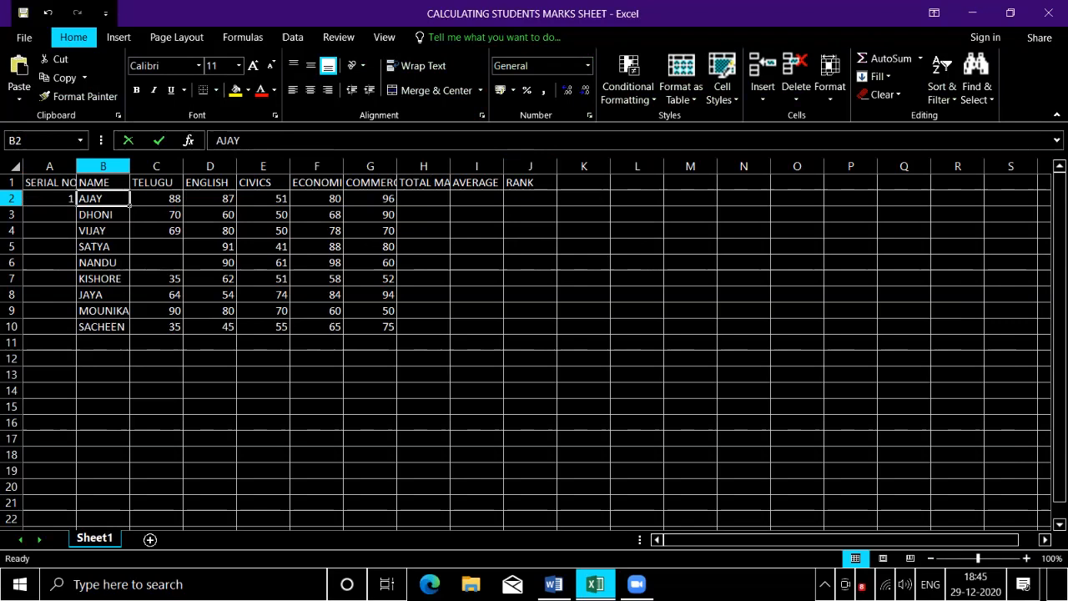
Review the student names in the NAME column from B2 down to B10.
{"action": "left_click", "coordinate": [103, 230]}
{"action": "key", "text": "Down"}
{"action": "key", "text": "Down"}
{"action": "key", "text": "Down"}
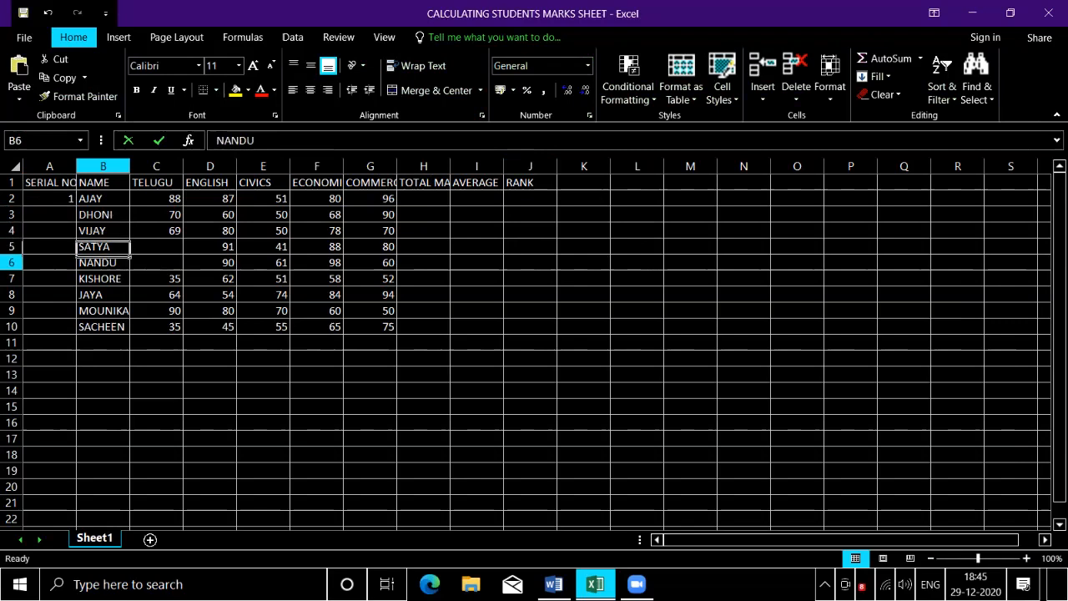
{"action": "key", "text": "Down"}
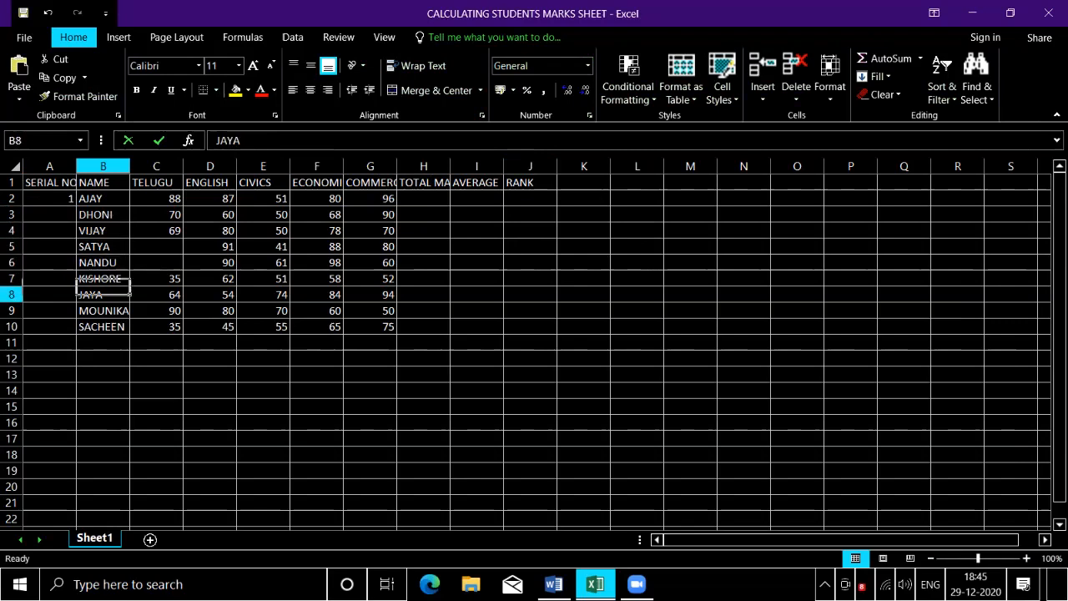
{"action": "key", "text": "Down"}
{"action": "key", "text": "Down"}
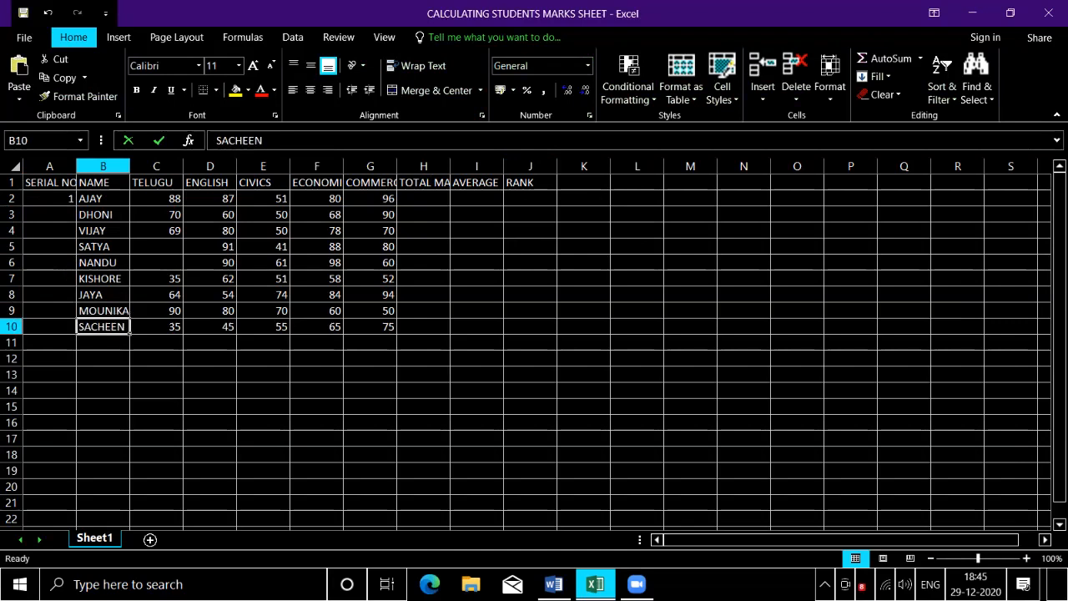
{"action": "key", "text": "ctrl+c"}
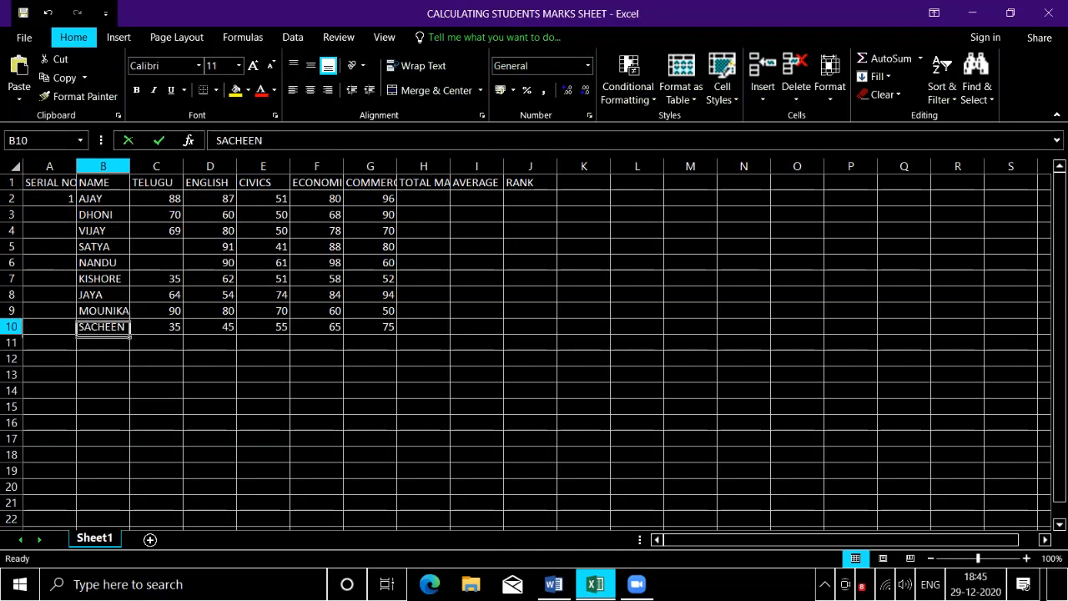
{"action": "key", "text": "Escape"}
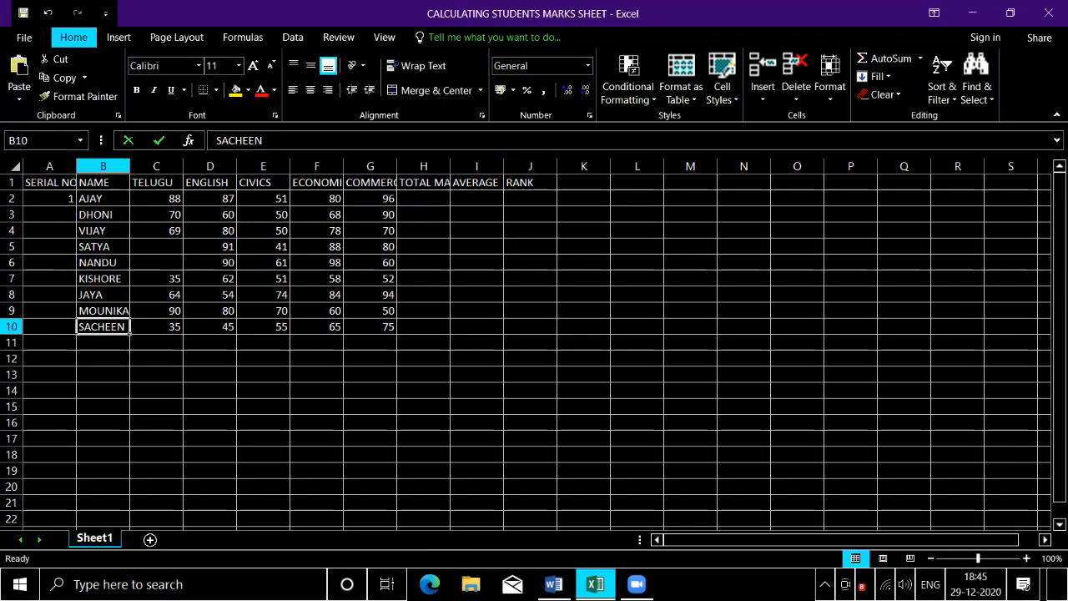
Review the last student's subject marks across row 10, from TELUGU to COMMERCE.
{"action": "key", "text": "Right"}
{"action": "key", "text": "Right"}
{"action": "key", "text": "Right"}
{"action": "key", "text": "Right"}
{"action": "key", "text": "Right"}
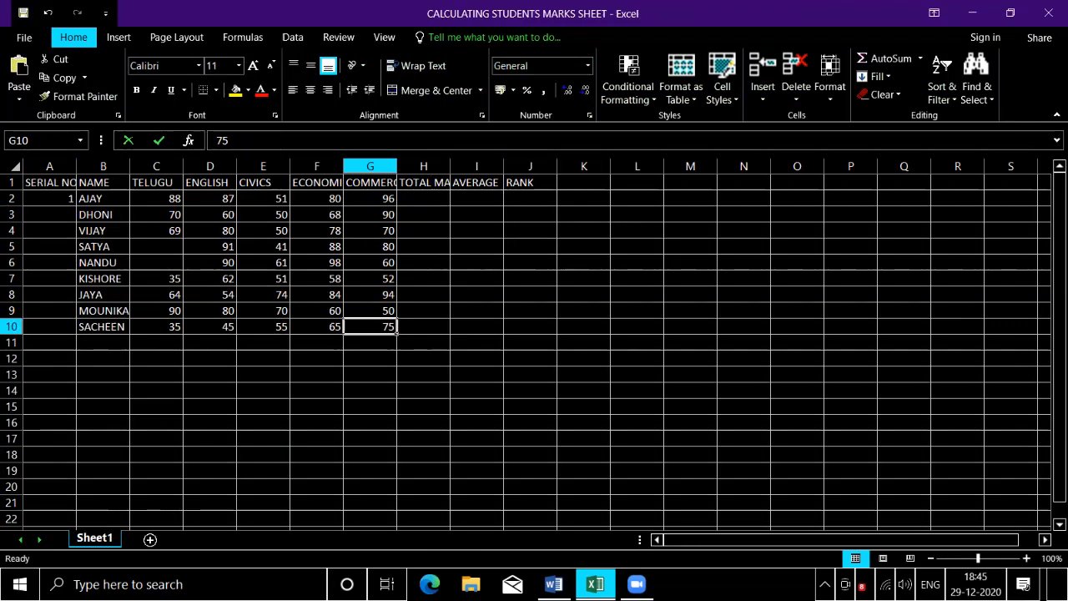
{"action": "key", "text": "Left"}
{"action": "key", "text": "Left"}
{"action": "key", "text": "Left"}
{"action": "key", "text": "Left"}
{"action": "key", "text": "Left"}
{"action": "key", "text": "Left"}
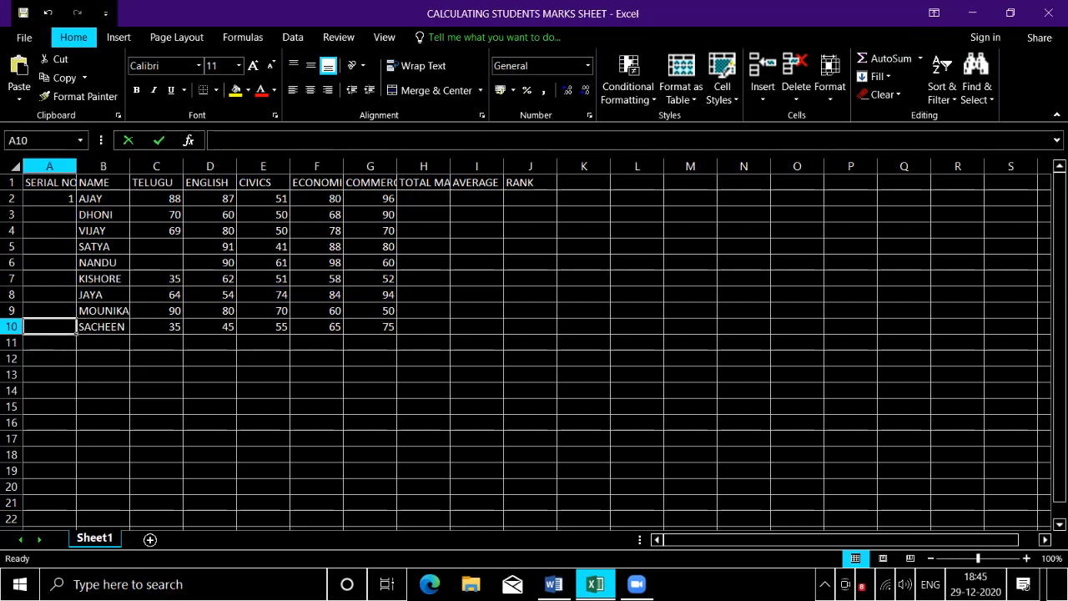
Enter serial numbers 2, 3, 4 and 5 in cells A3 to A6.
{"action": "key", "text": "ctrl+Home"}
{"action": "key", "text": "Down"}
{"action": "key", "text": "Down"}
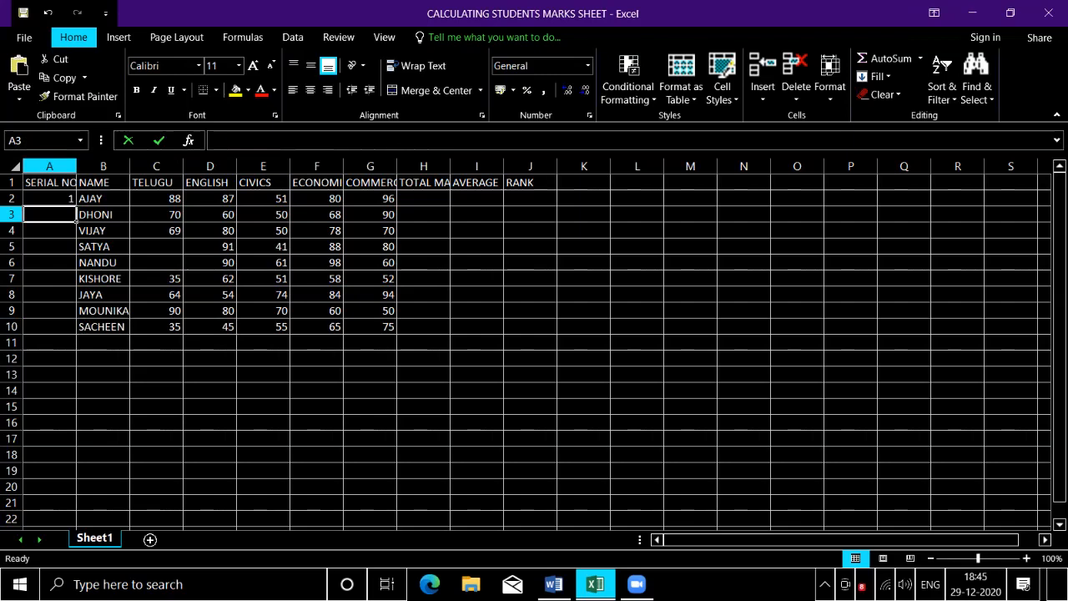
{"action": "type", "text": "2"}
{"action": "key", "text": "Return"}
{"action": "type", "text": "3"}
{"action": "key", "text": "Return"}
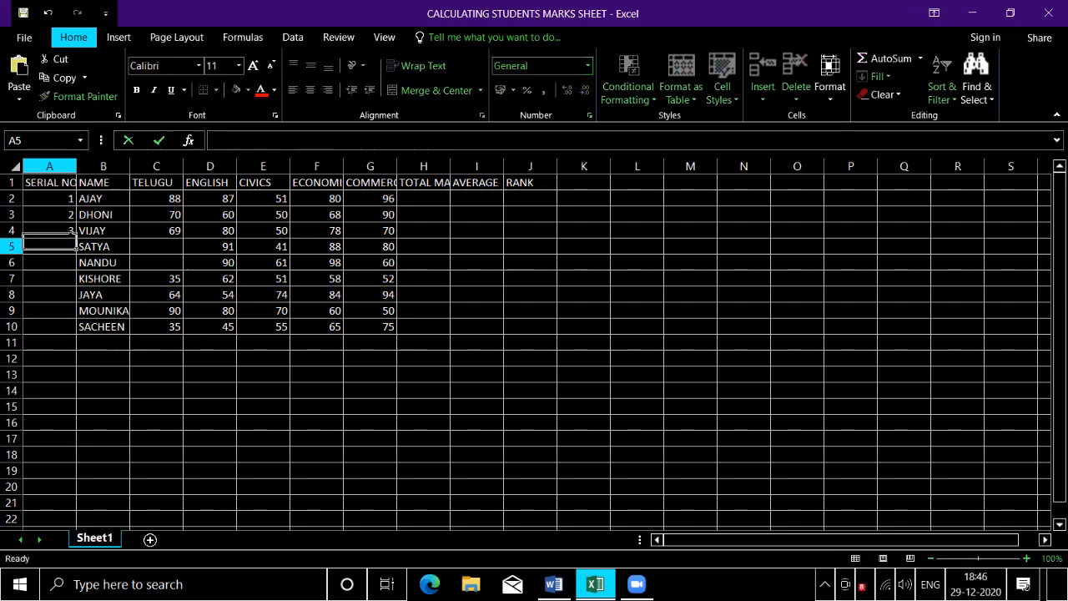
{"action": "type", "text": "4"}
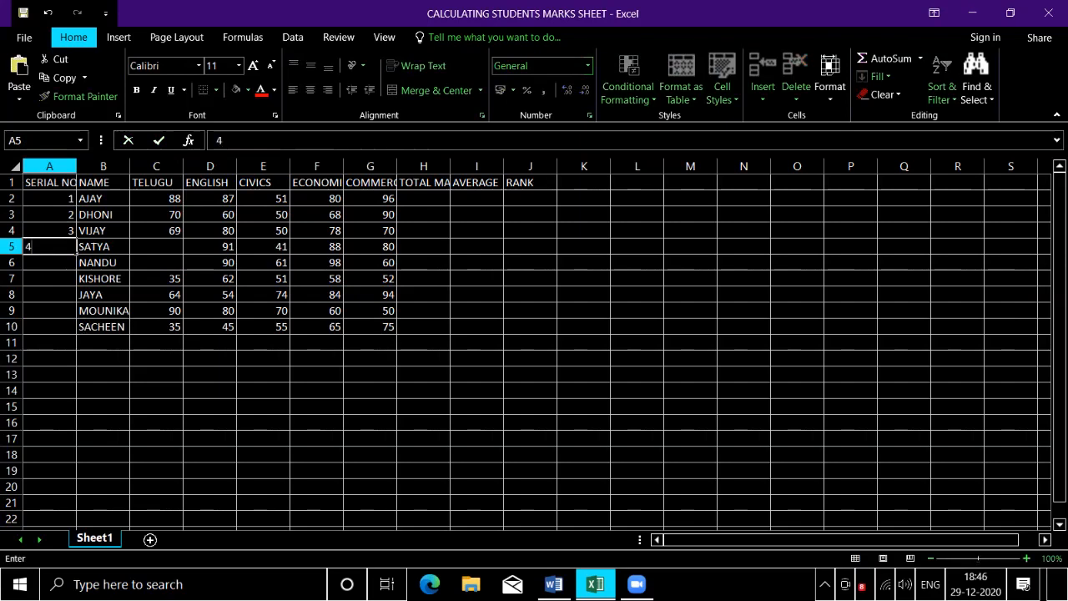
{"action": "key", "text": "Return"}
{"action": "type", "text": "5"}
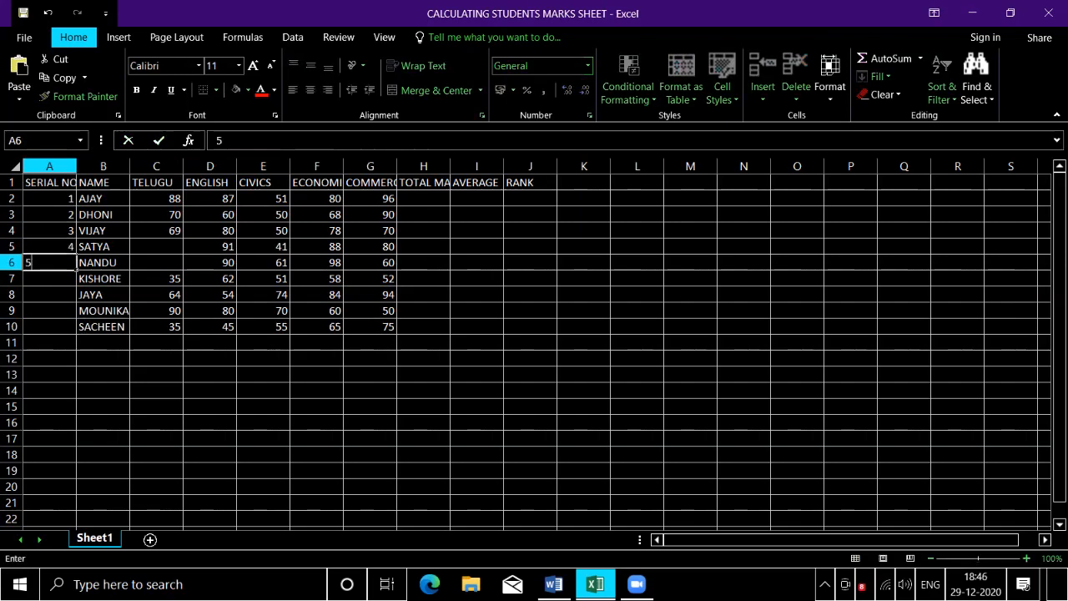
{"action": "key", "text": "Return"}
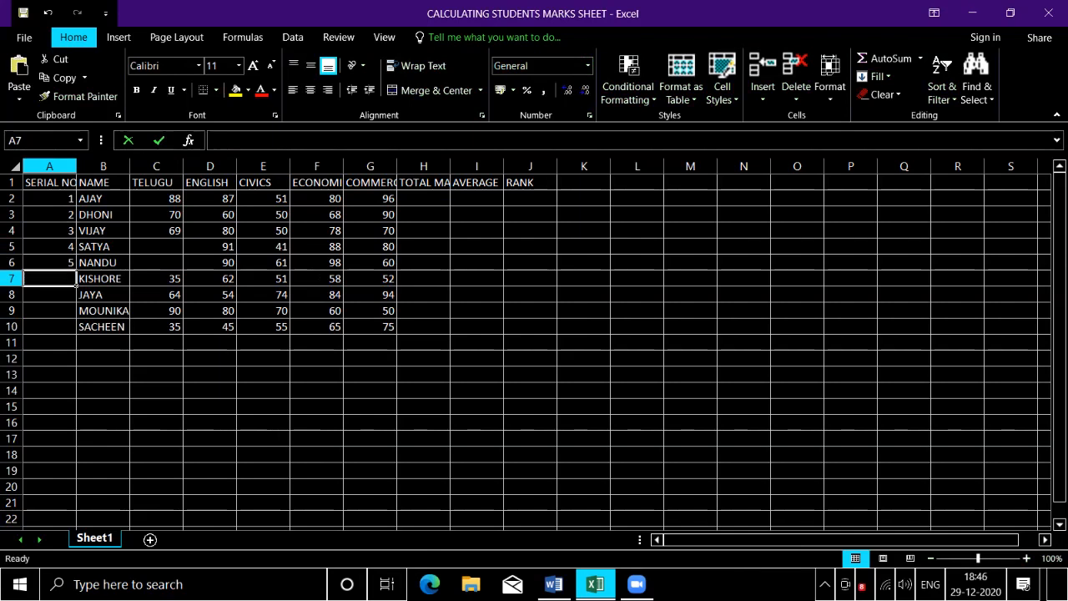
Enter serial numbers 6 and 7 in cells A7 and A8.
{"action": "type", "text": "6"}
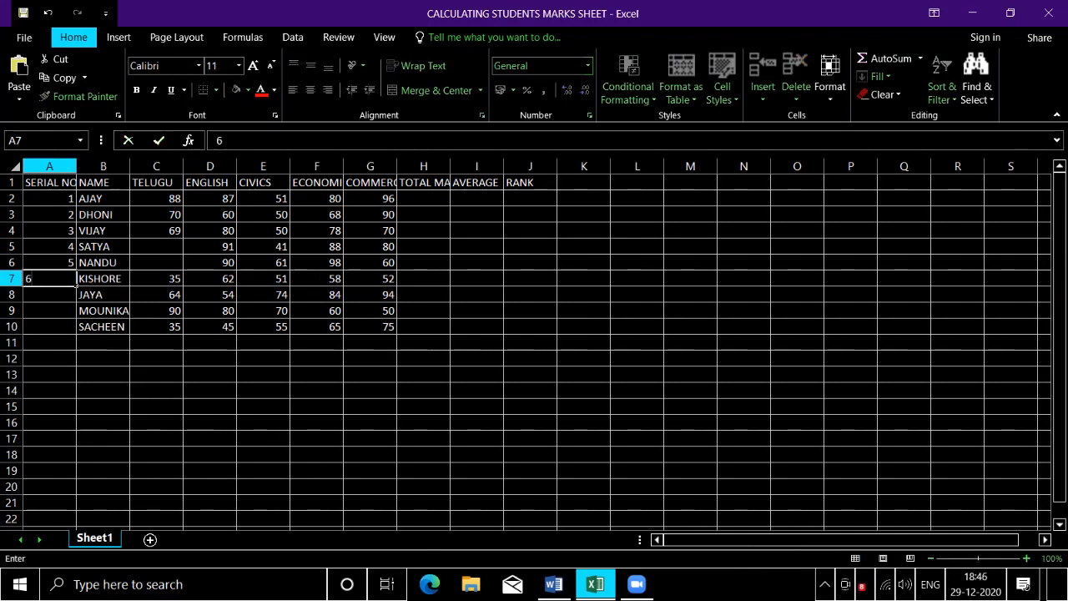
{"action": "key", "text": "Return"}
{"action": "key", "text": "Up"}
{"action": "key", "text": "Up"}
{"action": "key", "text": "Down"}
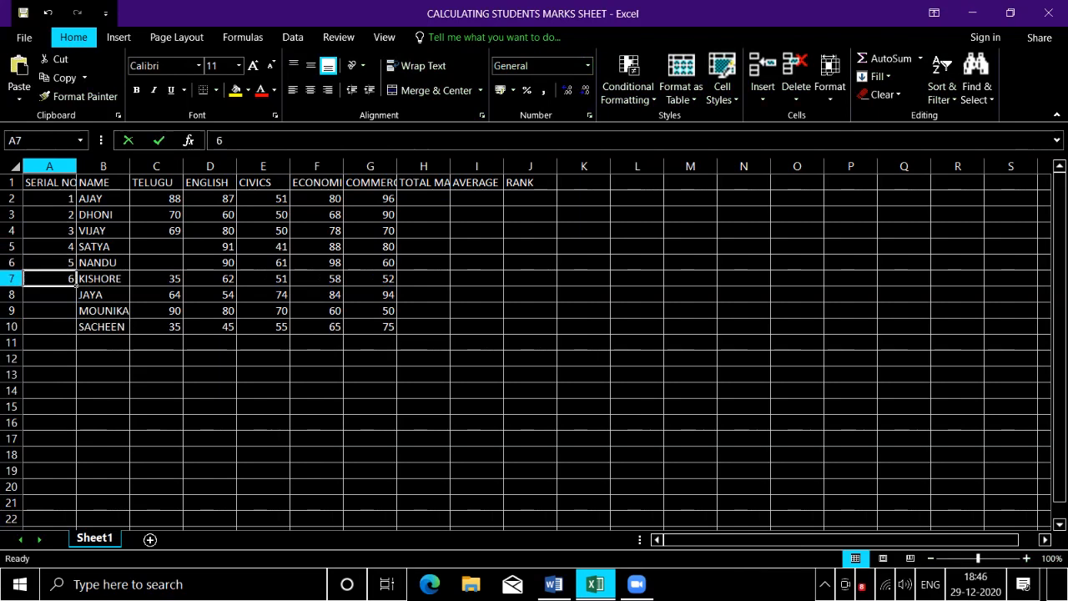
{"action": "key", "text": "Down"}
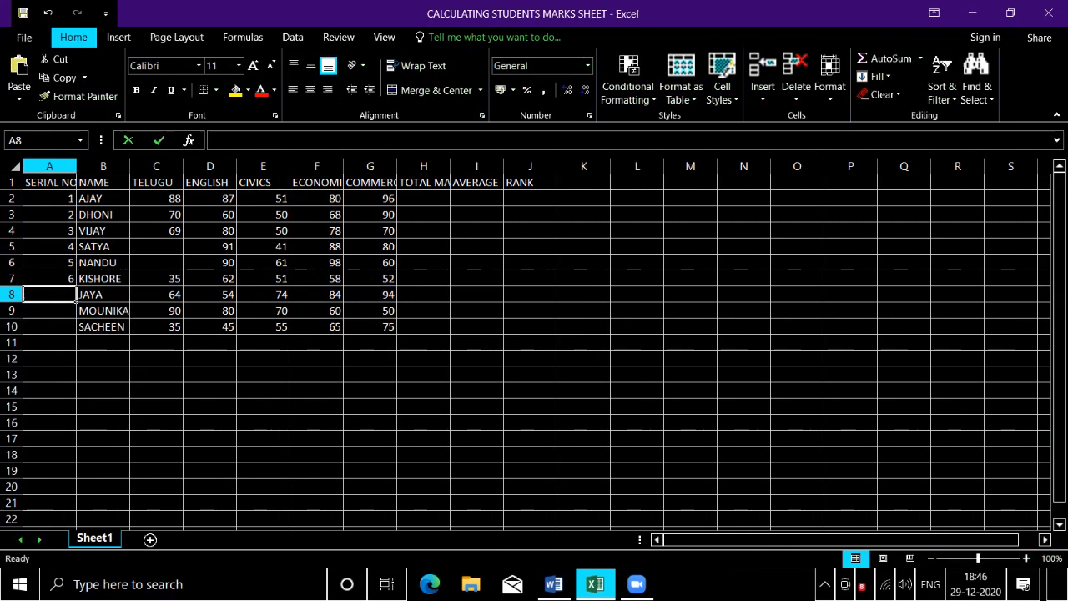
{"action": "type", "text": "7"}
{"action": "key", "text": "Return"}
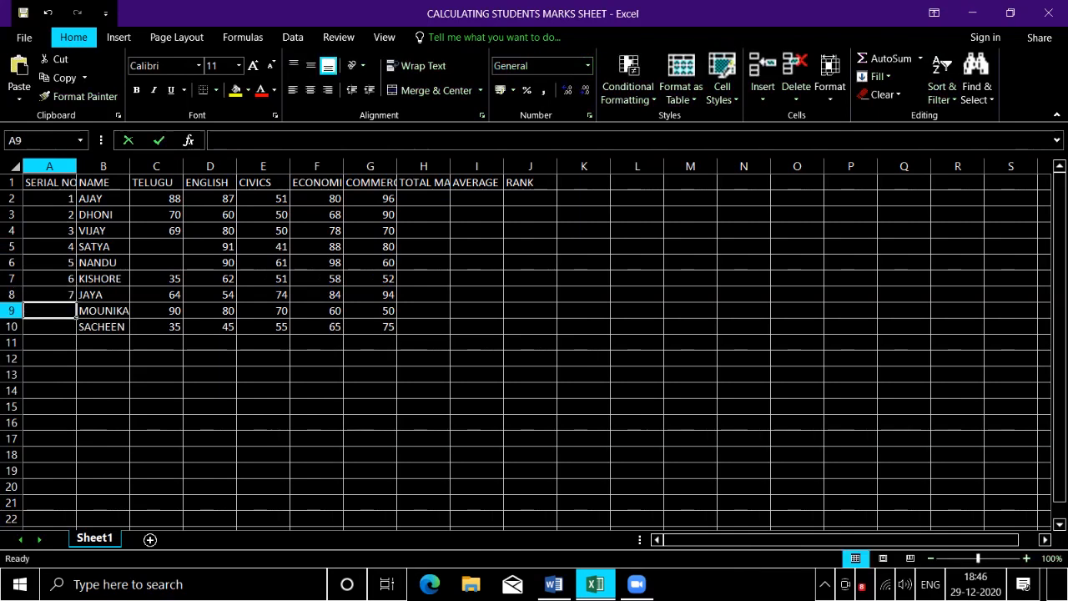
Enter serial numbers 8 and 9 in cells A9 and A10 to complete the SERIAL NO column.
{"action": "type", "text": "8"}
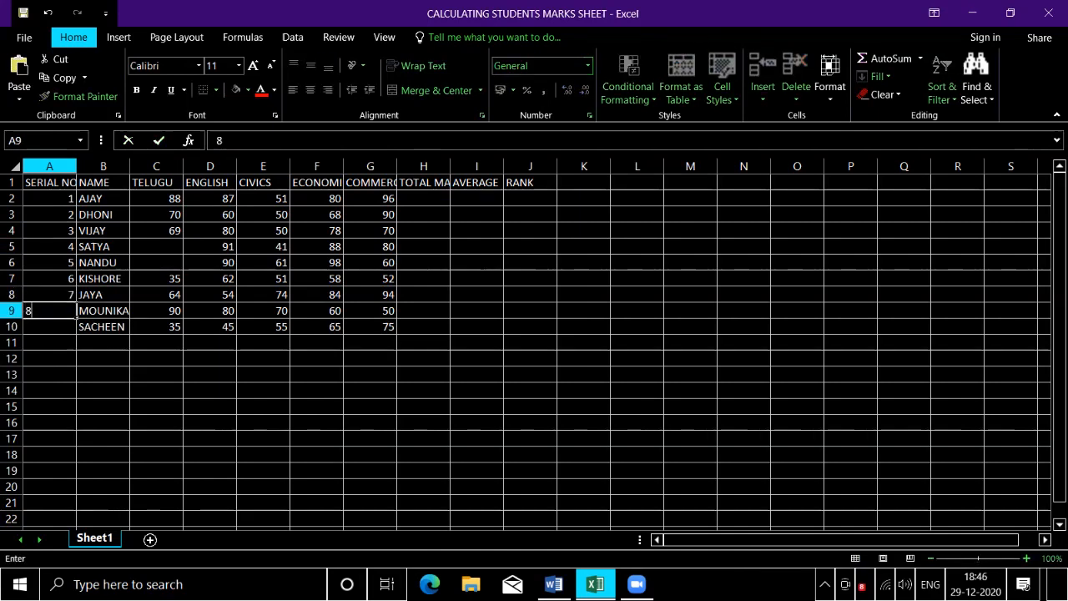
{"action": "key", "text": "Right"}
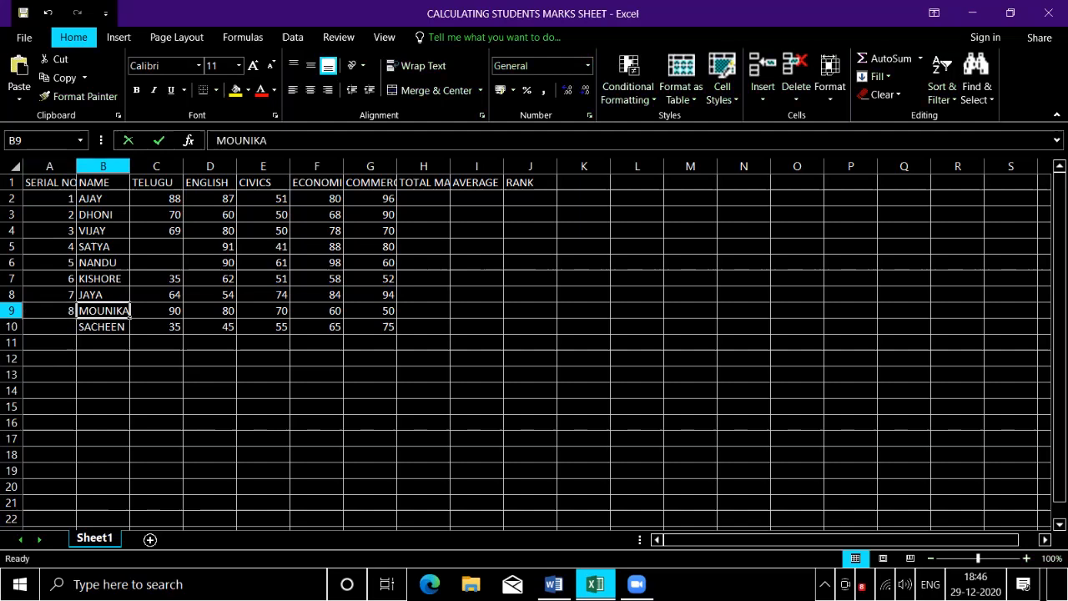
{"action": "key", "text": "Left"}
{"action": "key", "text": "Down"}
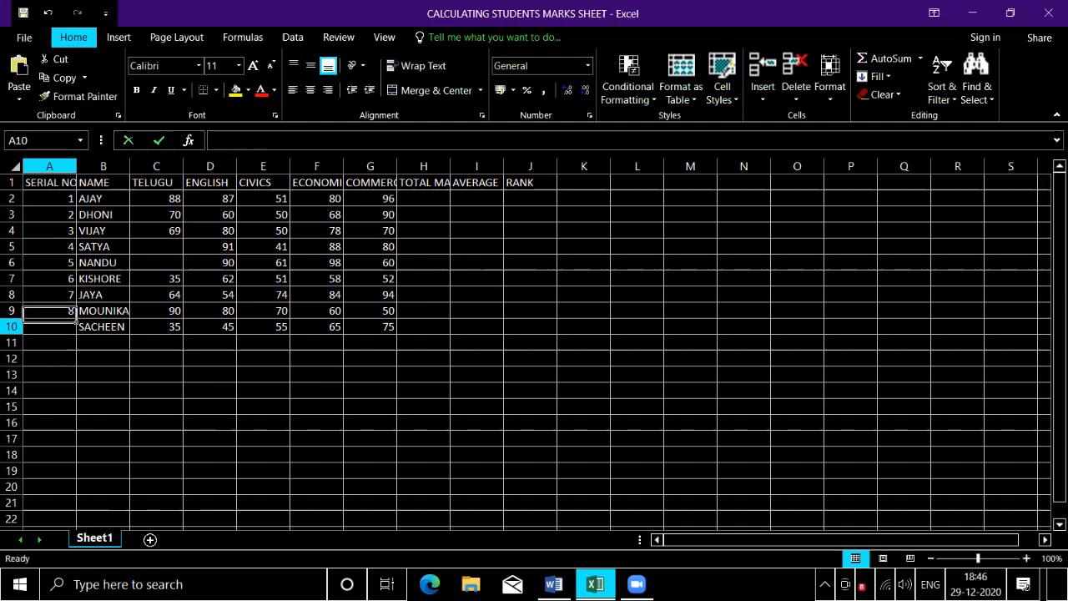
{"action": "type", "text": "9"}
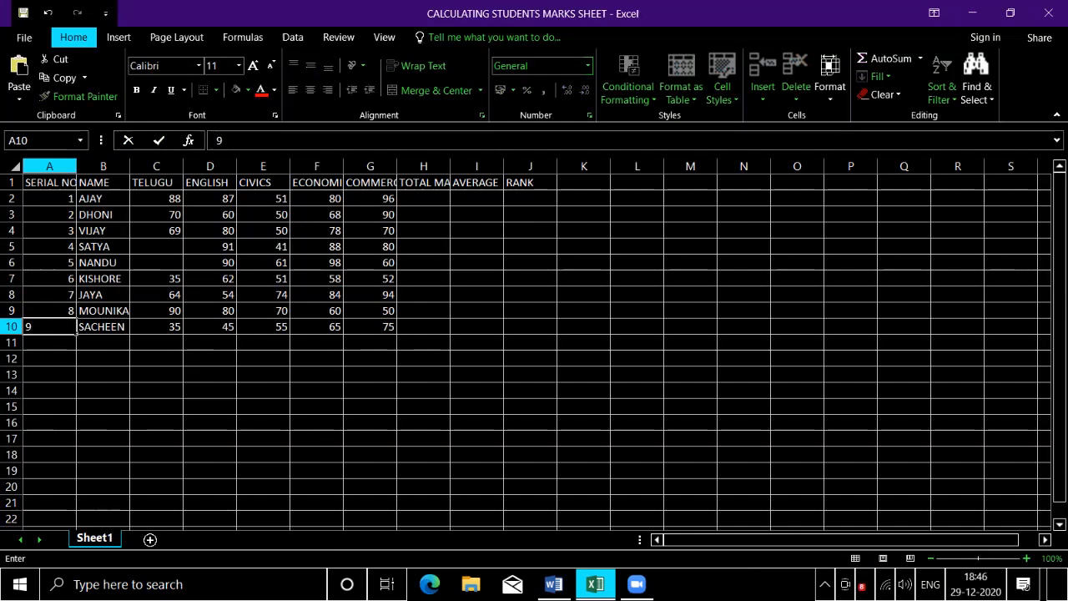
{"action": "key", "text": "ctrl+Return"}
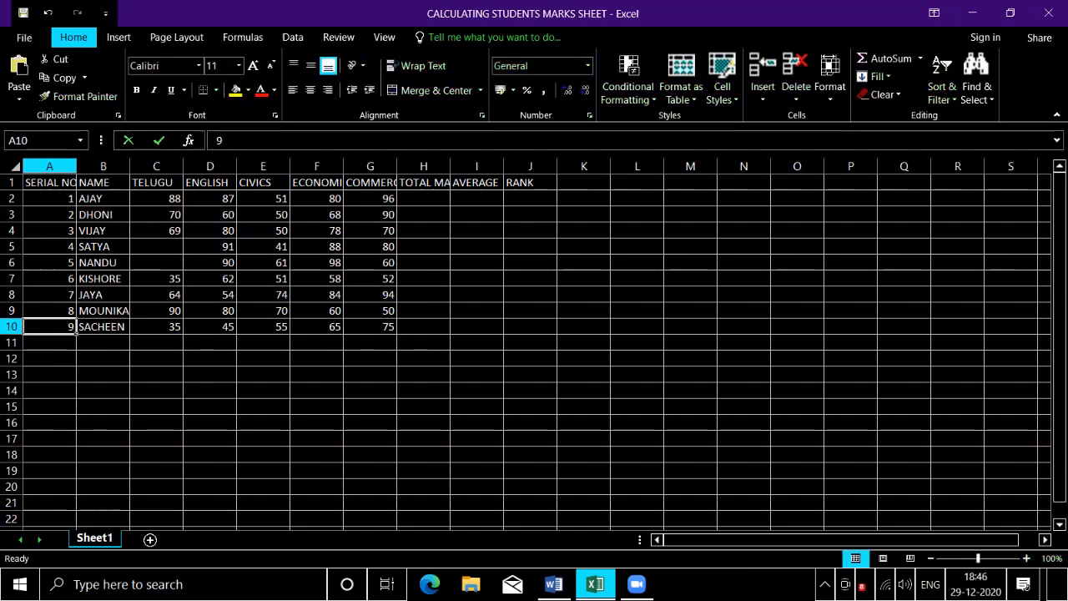
Check the row 1 headings from A1 to F1 for text that does not fit its column.
{"action": "key", "text": "Right"}
{"action": "key", "text": "Left"}
{"action": "key", "text": "ctrl+Home"}
{"action": "key", "text": "Right"}
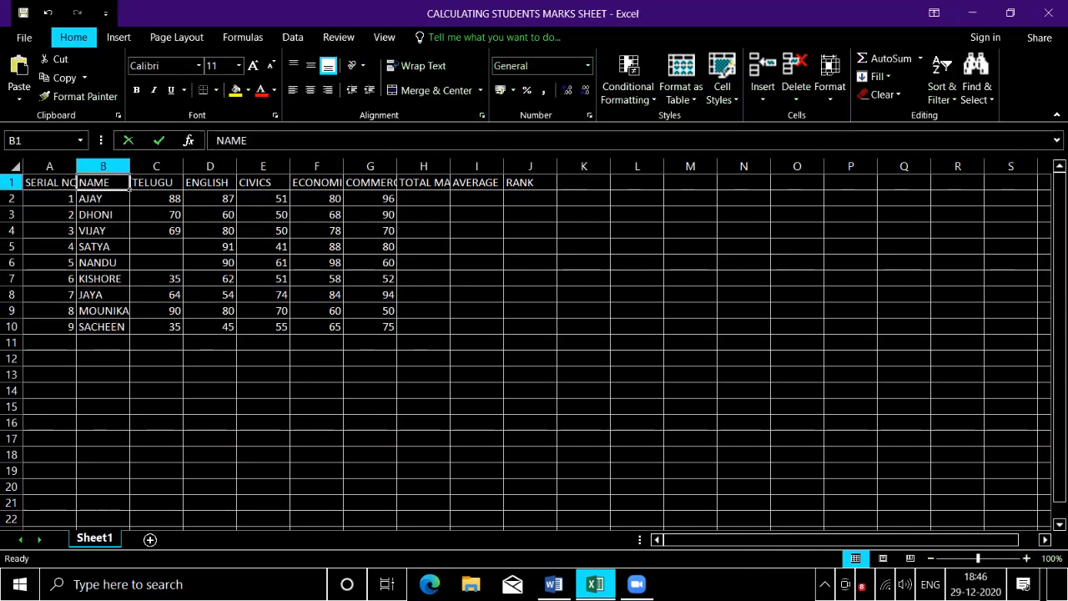
{"action": "key", "text": "Right"}
{"action": "key", "text": "Right"}
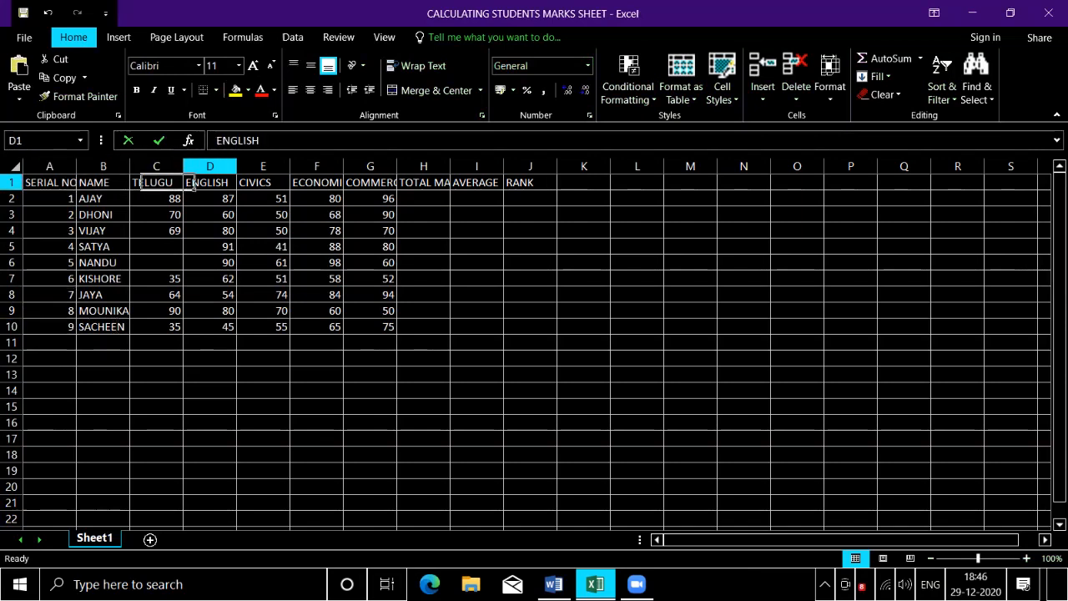
{"action": "key", "text": "Right"}
{"action": "key", "text": "Right"}
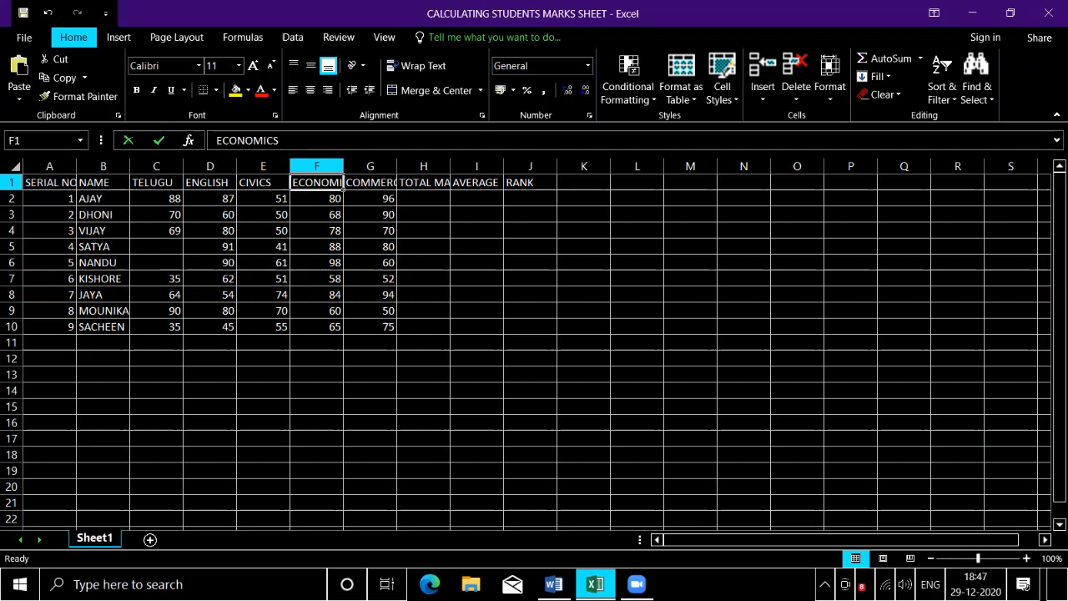
AutoFit the column widths of the whole marks table, A1 to J10.
{"action": "key", "text": "ctrl+a"}
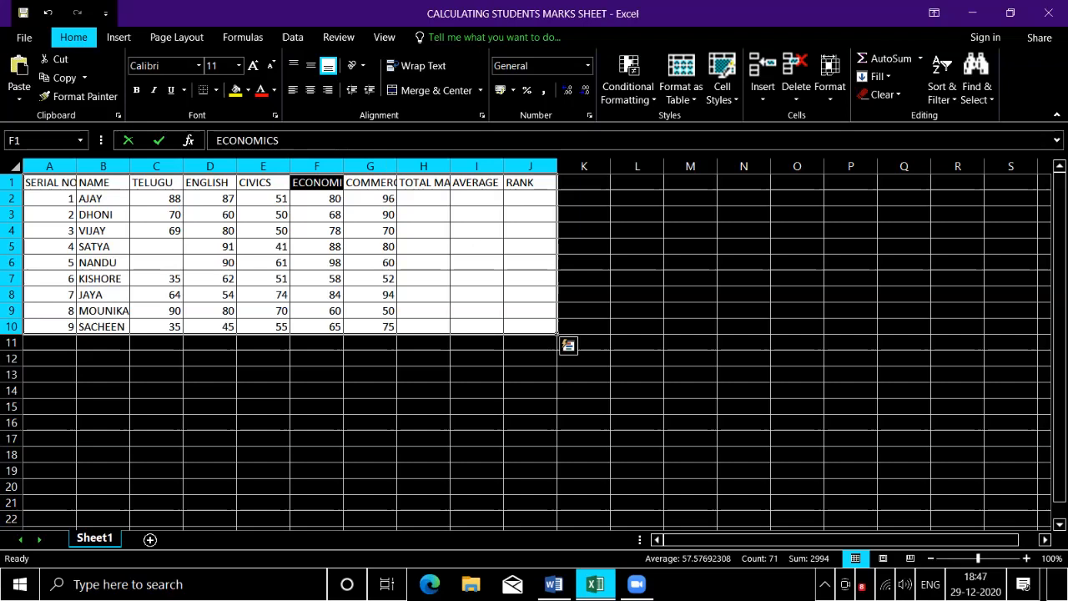
{"action": "key", "text": "alt"}
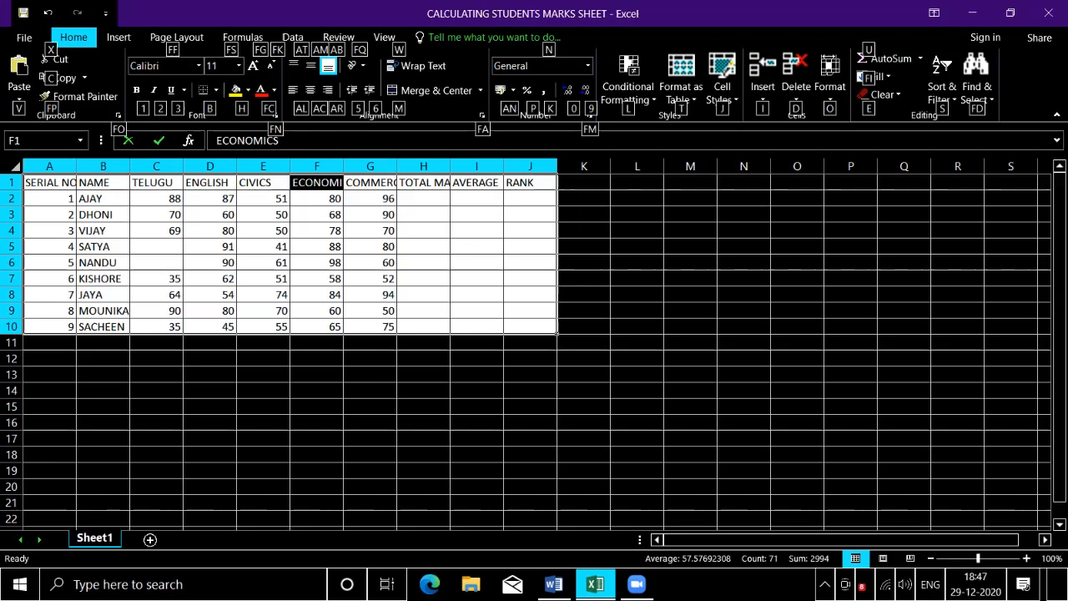
{"action": "key", "text": "o"}
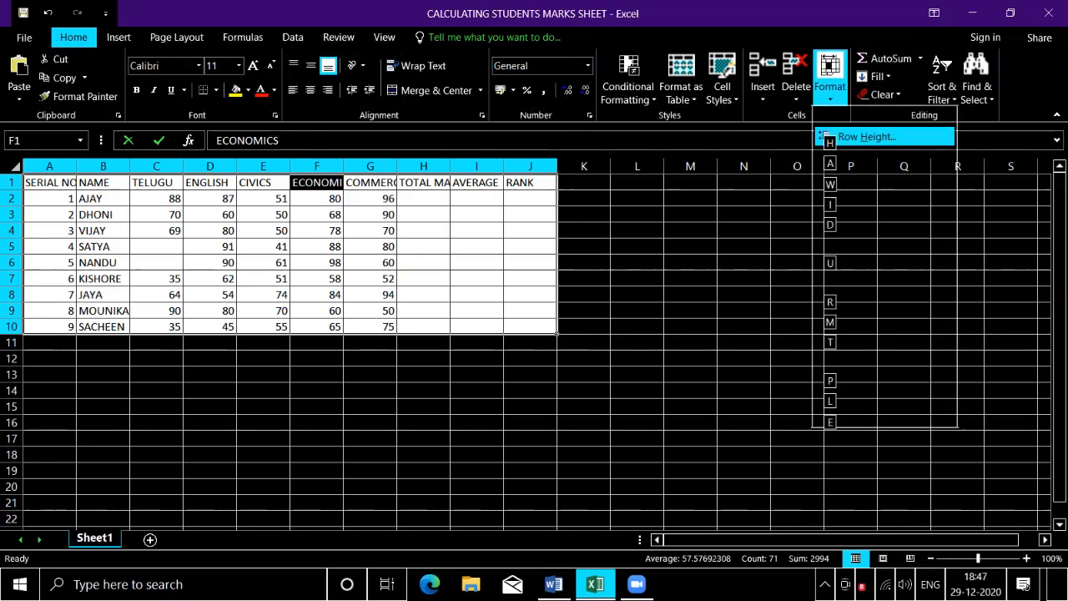
{"action": "key", "text": "Down"}
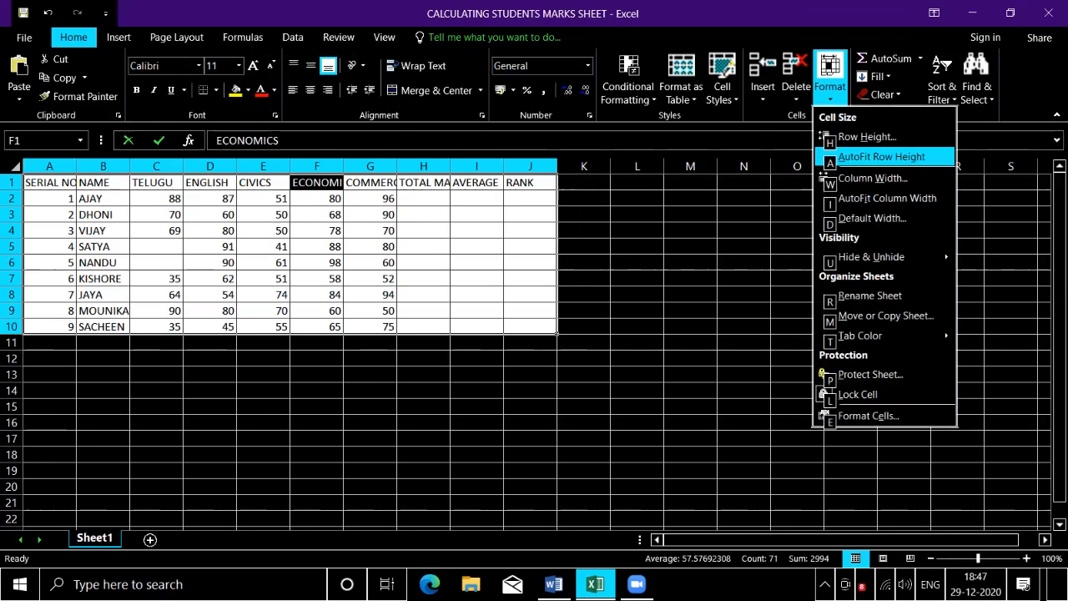
{"action": "key", "text": "Down"}
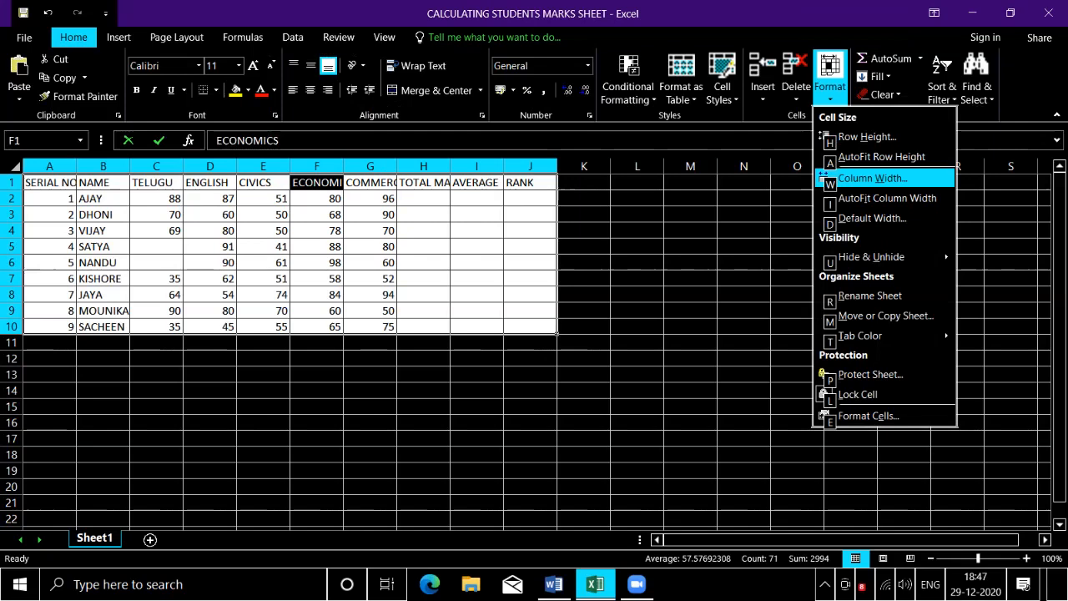
{"action": "key", "text": "Down"}
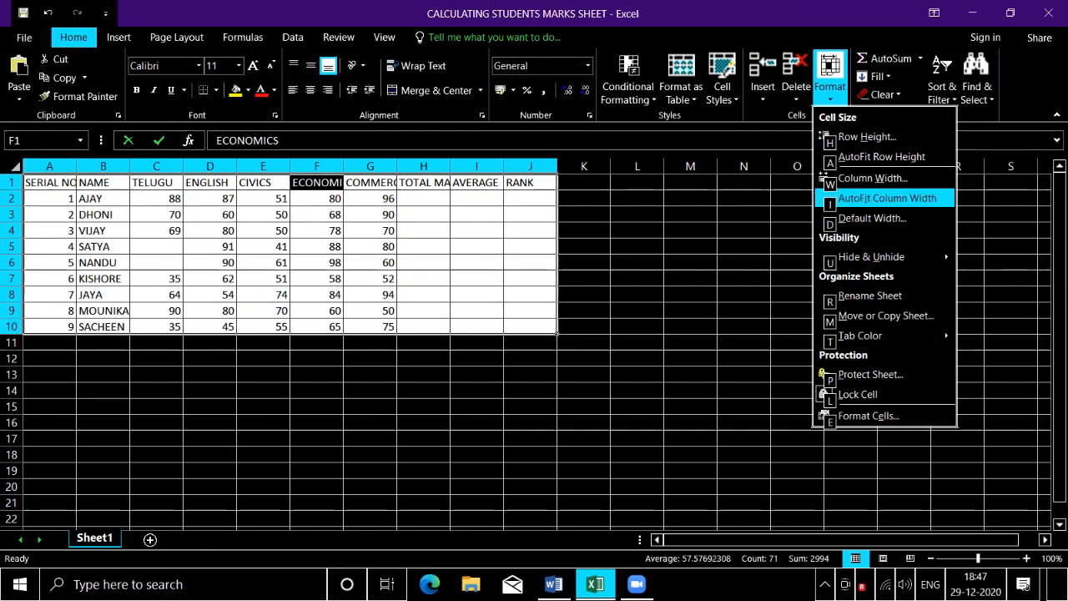
{"action": "key", "text": "Return"}
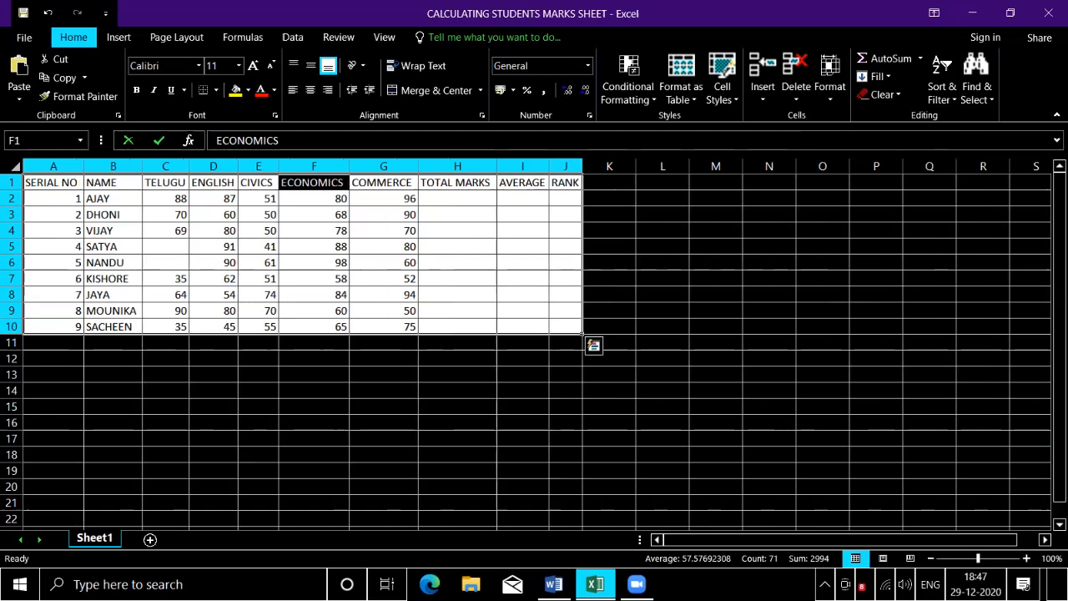
{"action": "key", "text": "ctrl+q"}
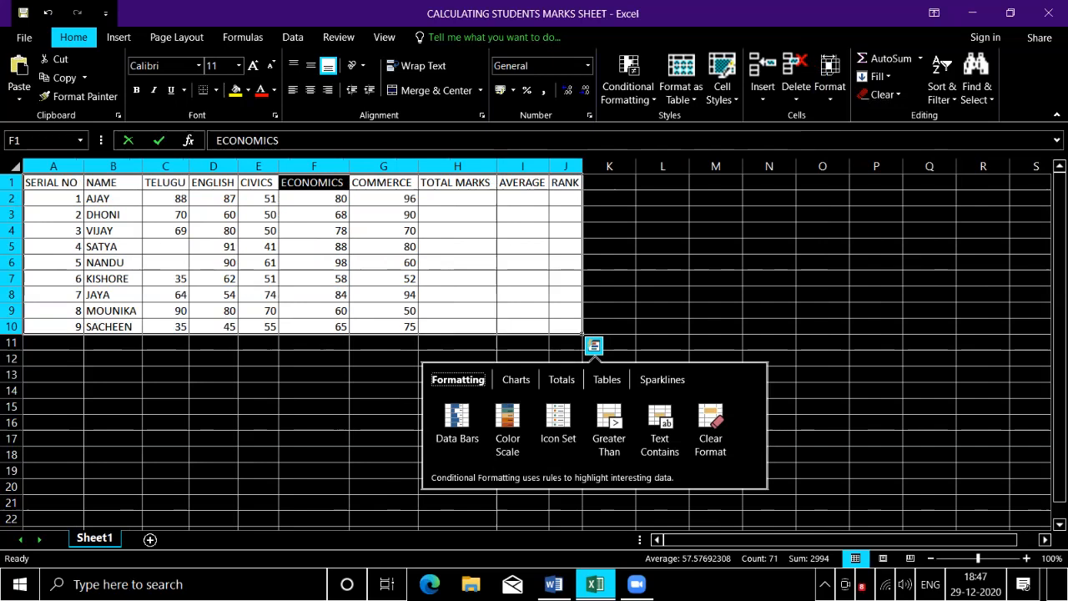
{"action": "key", "text": "Escape"}
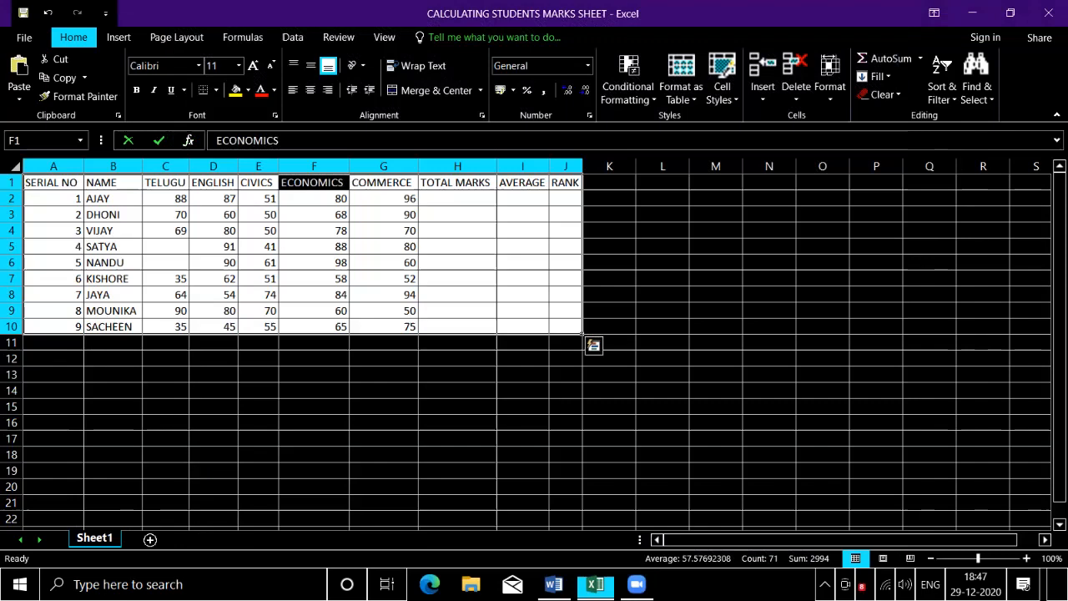
Review the fitted column headings along row 1 as far as TOTAL MARKS in H1.
{"action": "left_click", "coordinate": [81, 189]}
{"action": "left_click", "coordinate": [138, 189]}
{"action": "left_click", "coordinate": [185, 189]}
{"action": "left_click", "coordinate": [234, 188]}
{"action": "left_click", "coordinate": [276, 188]}
{"action": "left_click", "coordinate": [346, 188]}
{"action": "left_click", "coordinate": [392, 189]}
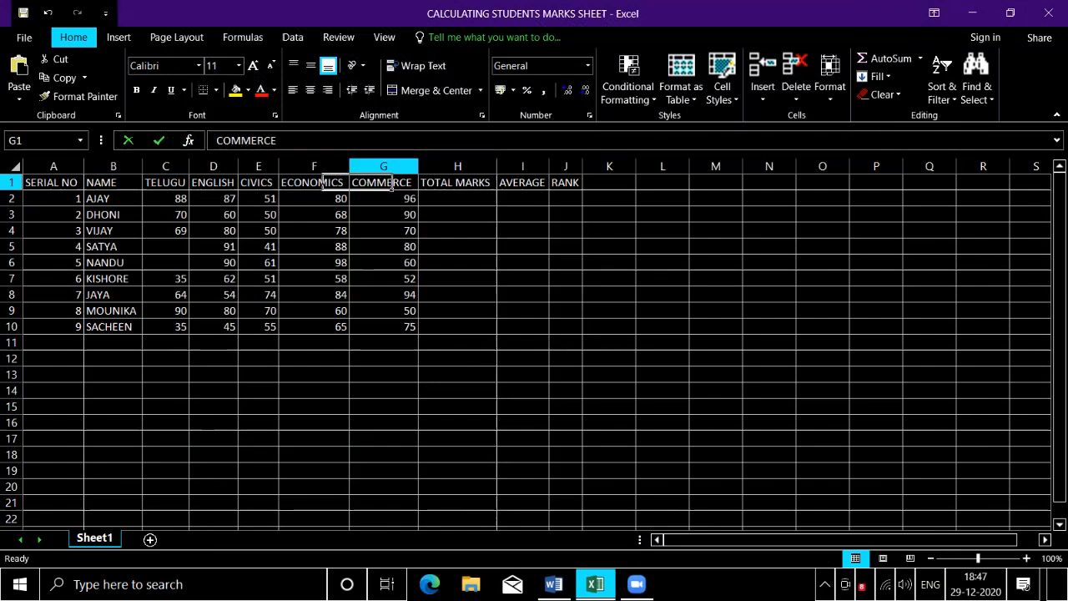
{"action": "left_click", "coordinate": [496, 188]}
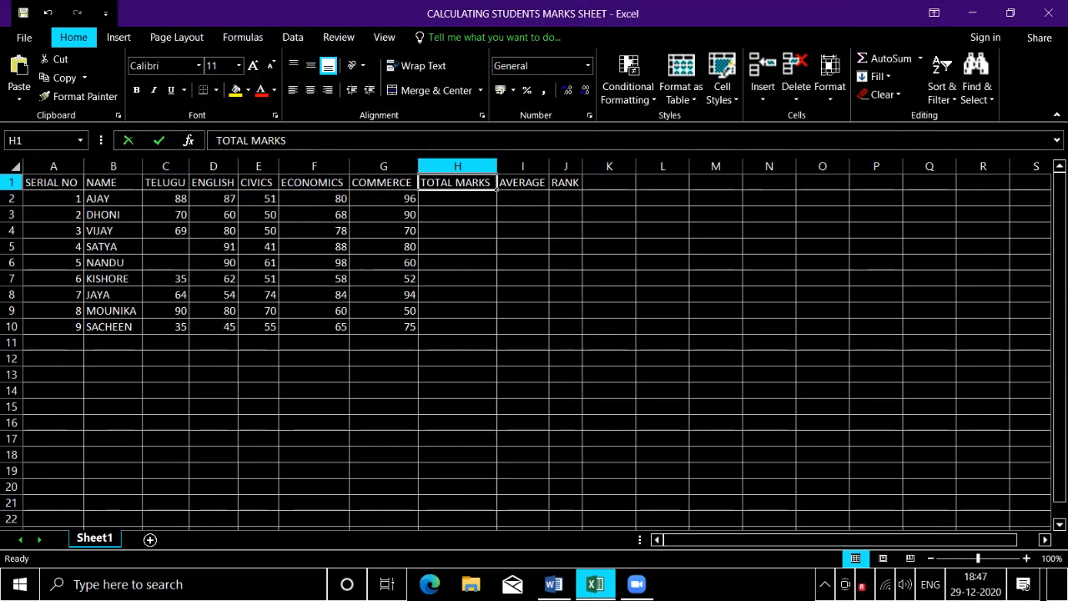
Review the first student's subject marks in row 2, from TELUGU in C2 to COMMERCE in G2, against the TOTAL MARKS column.
{"action": "left_click", "coordinate": [457, 198]}
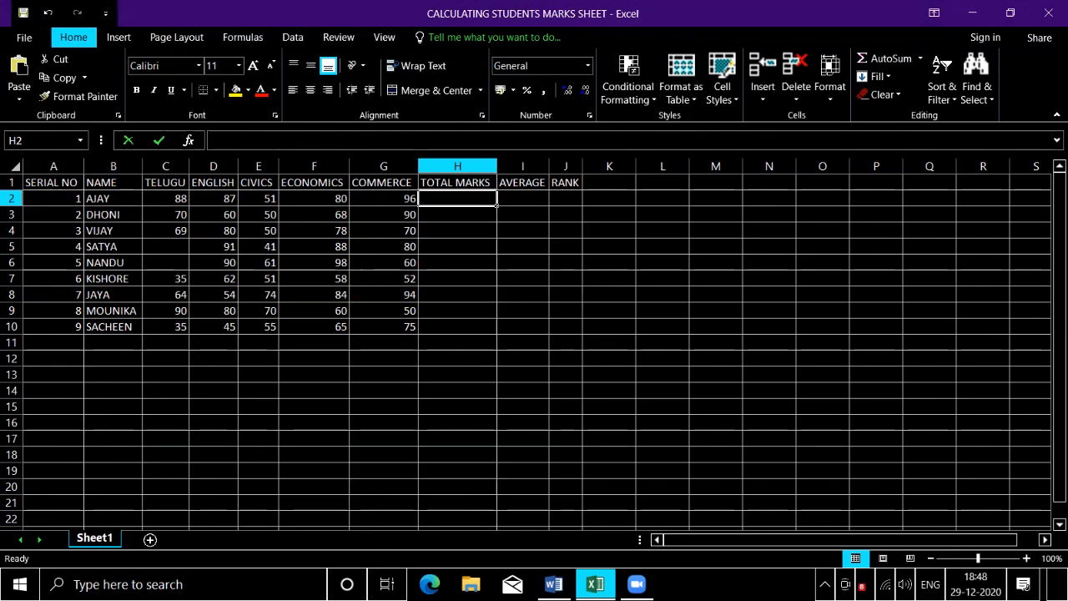
{"action": "key", "text": "Home"}
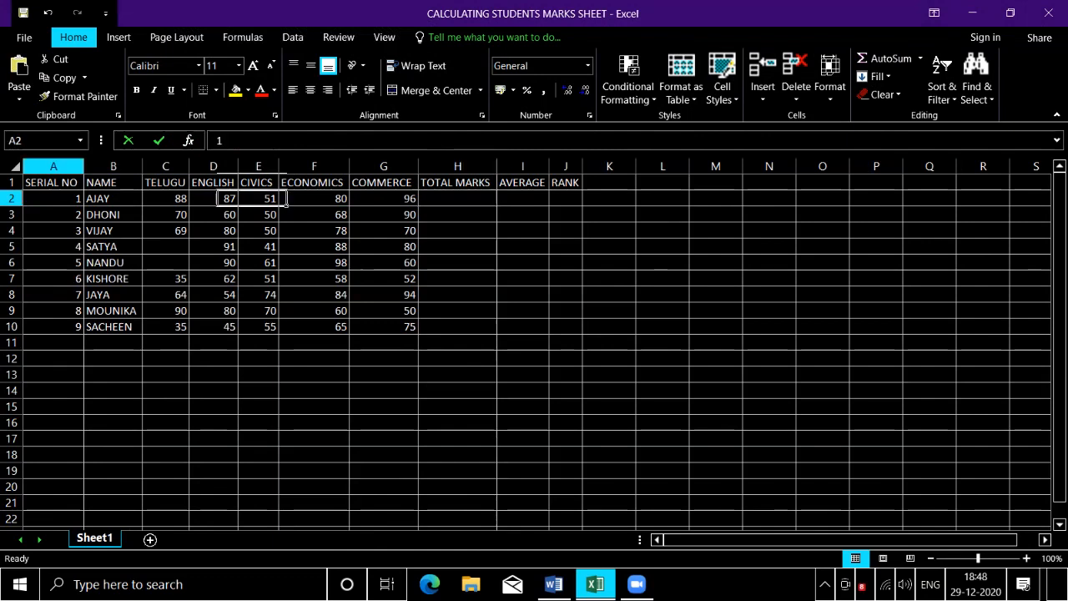
{"action": "key", "text": "Right"}
{"action": "key", "text": "Right"}
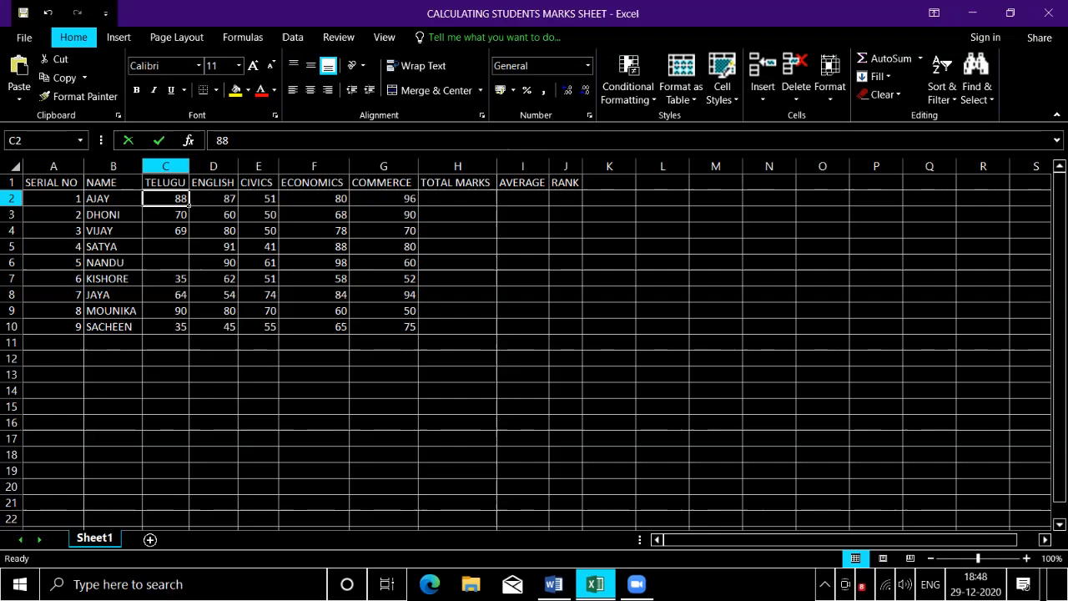
{"action": "key", "text": "Right"}
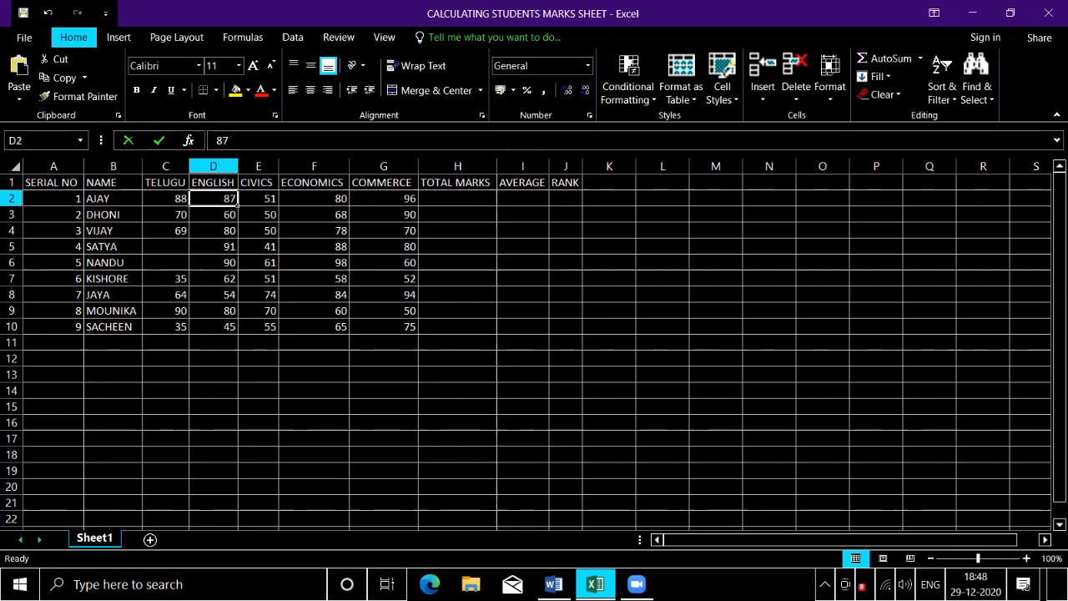
{"action": "key", "text": "Right"}
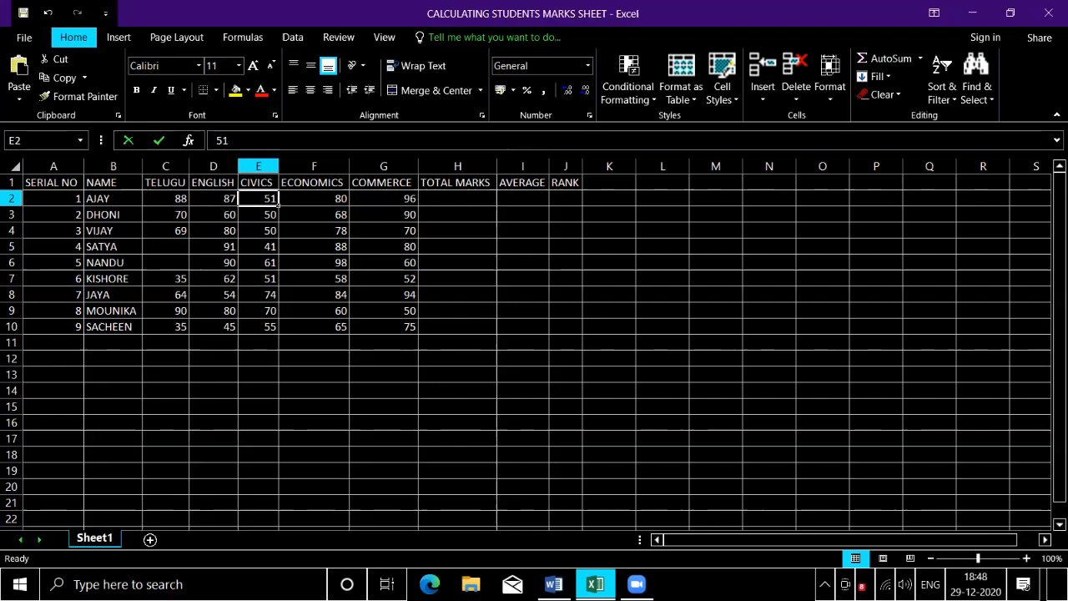
{"action": "key", "text": "Right"}
{"action": "key", "text": "Right"}
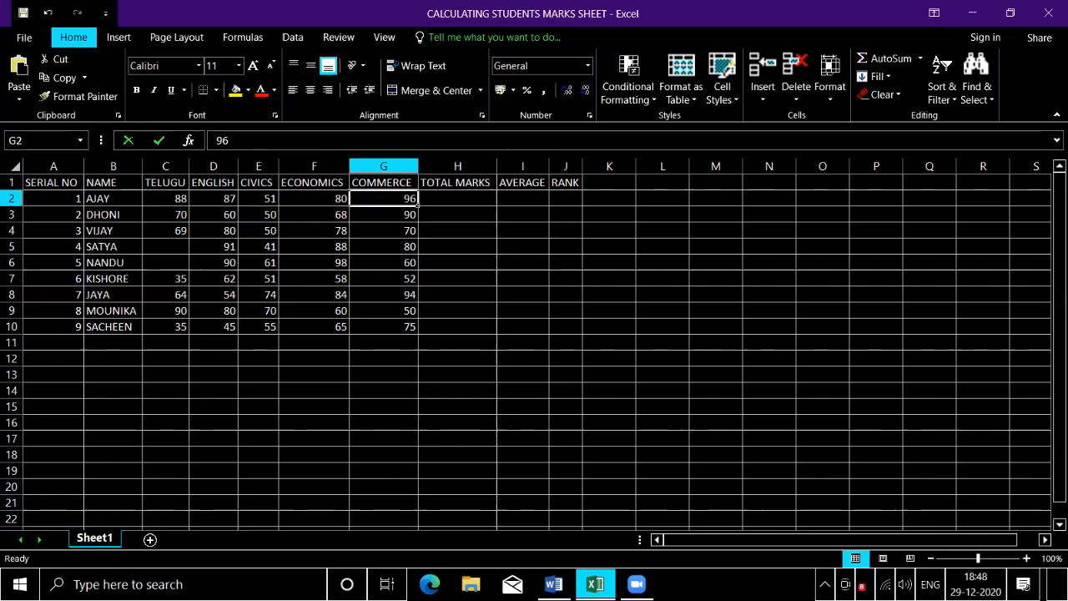
{"action": "key", "text": "Right"}
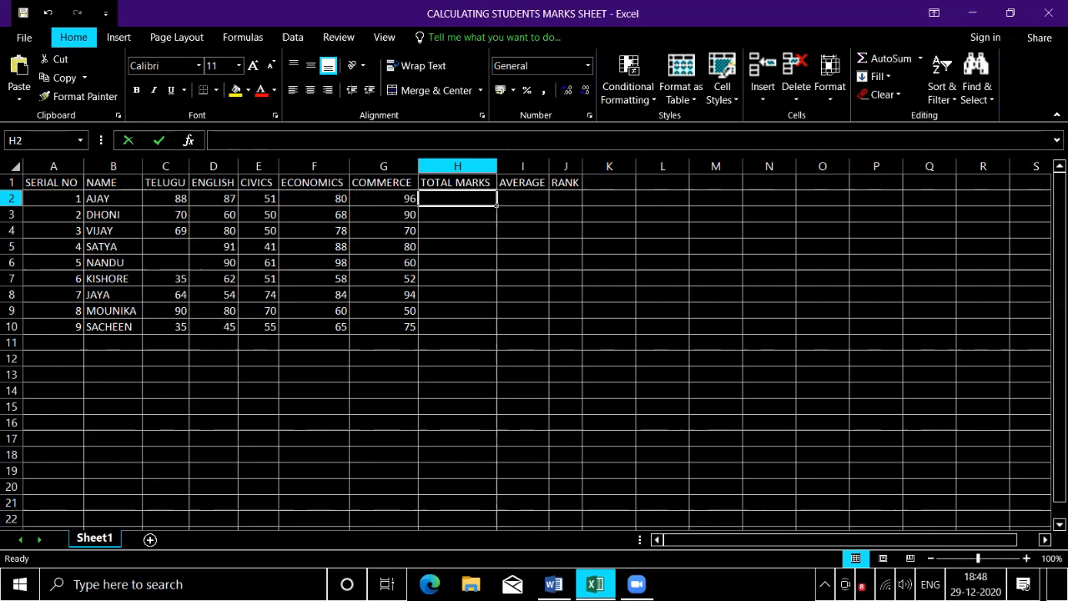
{"action": "left_click", "coordinate": [457, 182]}
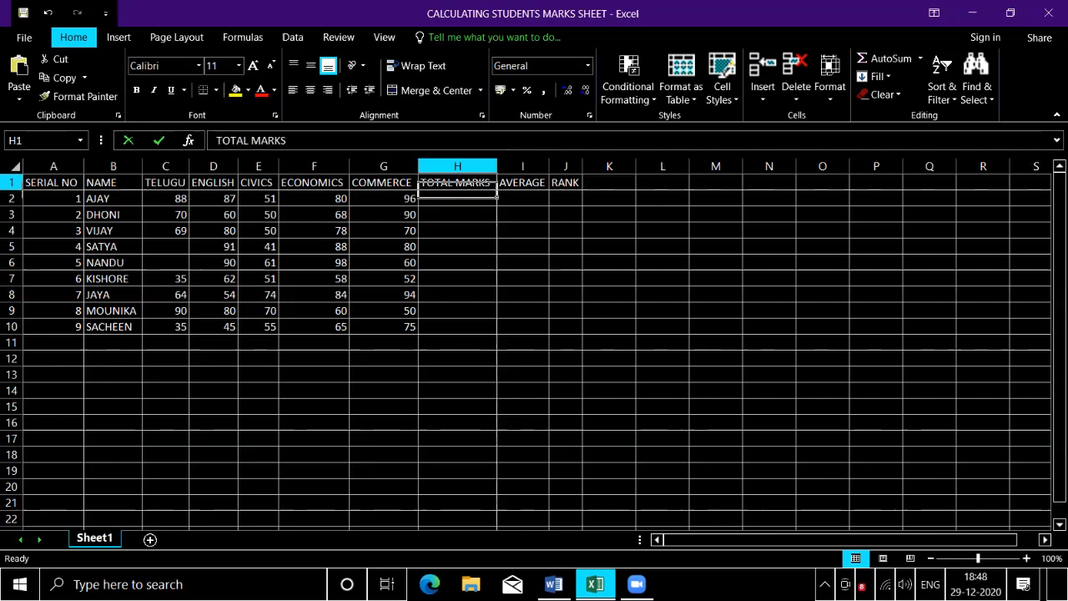
Enter the formula =c2+d2+e2+f2+g2 in H2 to total the first student's marks.
{"action": "left_click", "coordinate": [457, 199]}
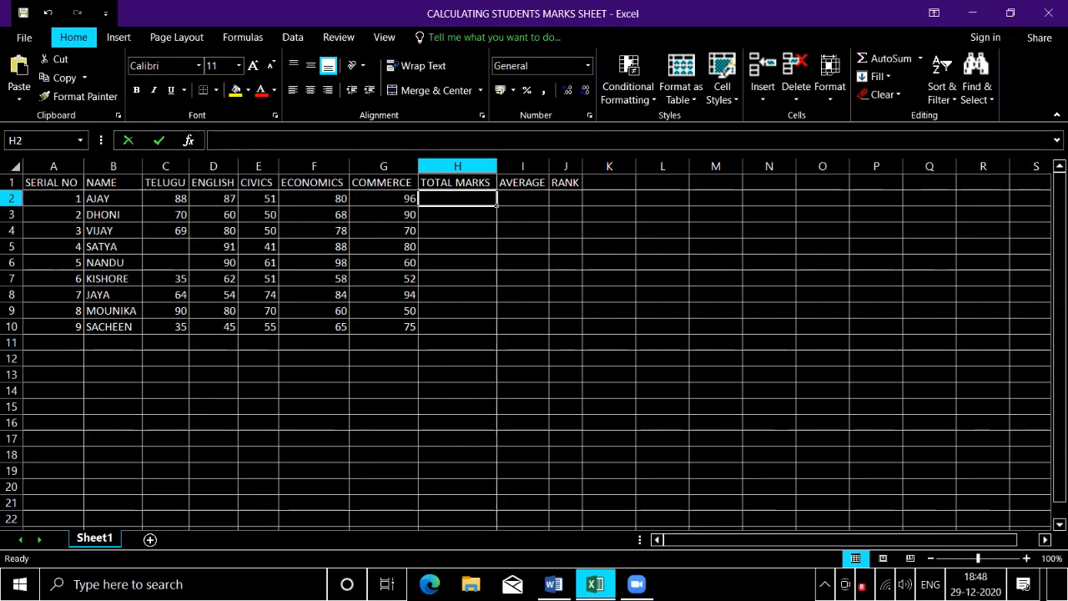
{"action": "type", "text": "="}
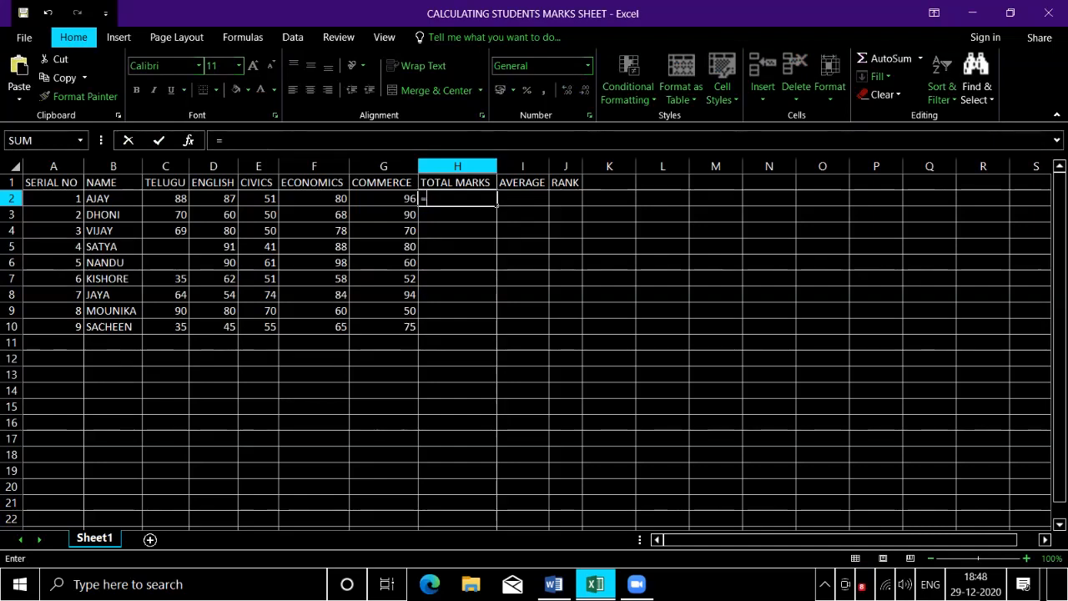
{"action": "type", "text": "s"}
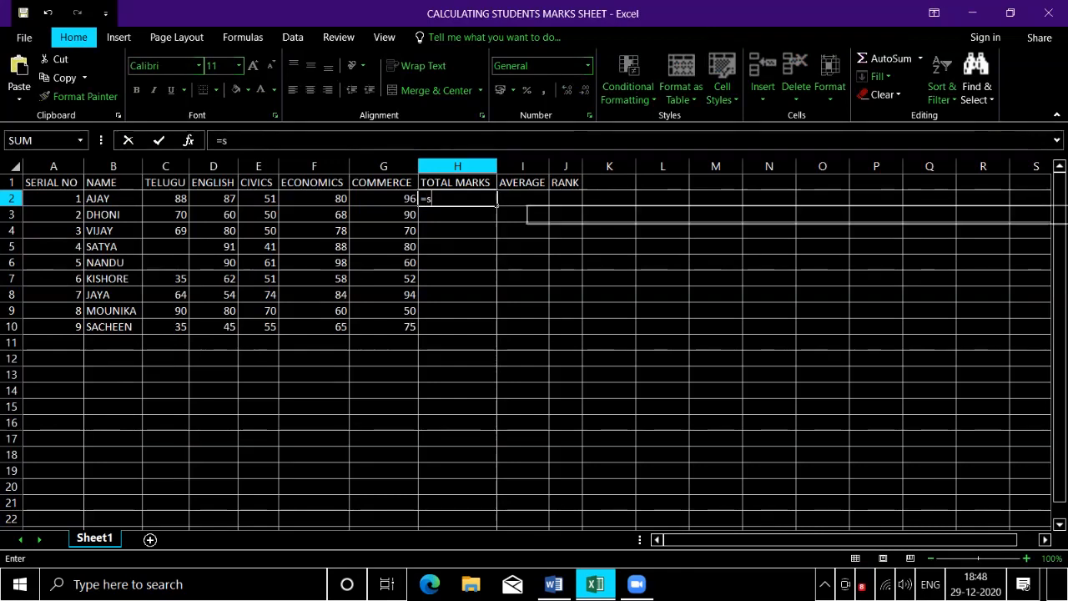
{"action": "type", "text": "u"}
{"action": "key", "text": "BackSpace"}
{"action": "key", "text": "BackSpace"}
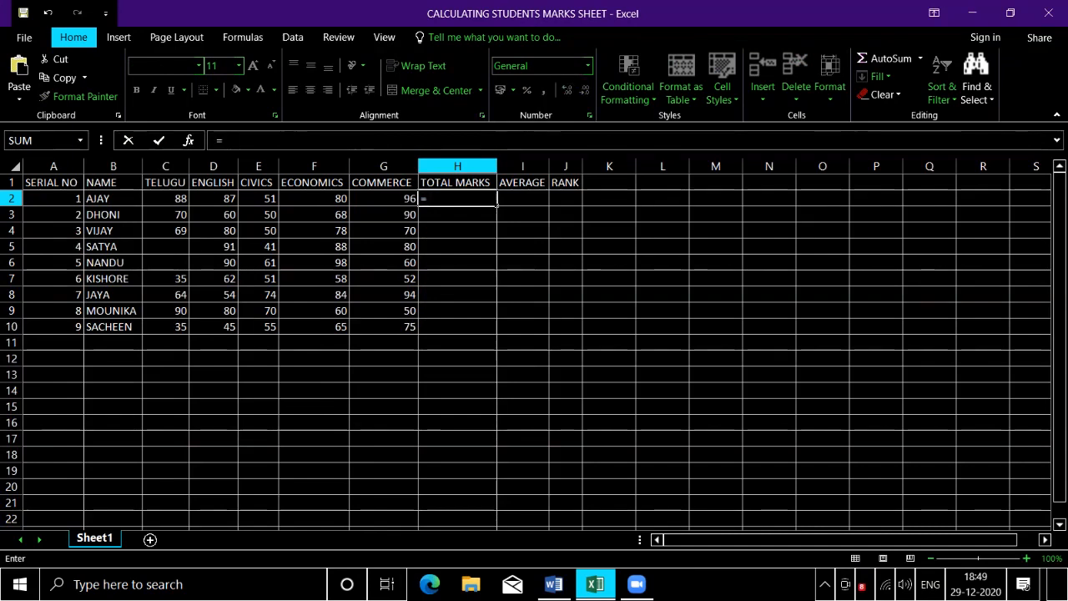
{"action": "type", "text": "c"}
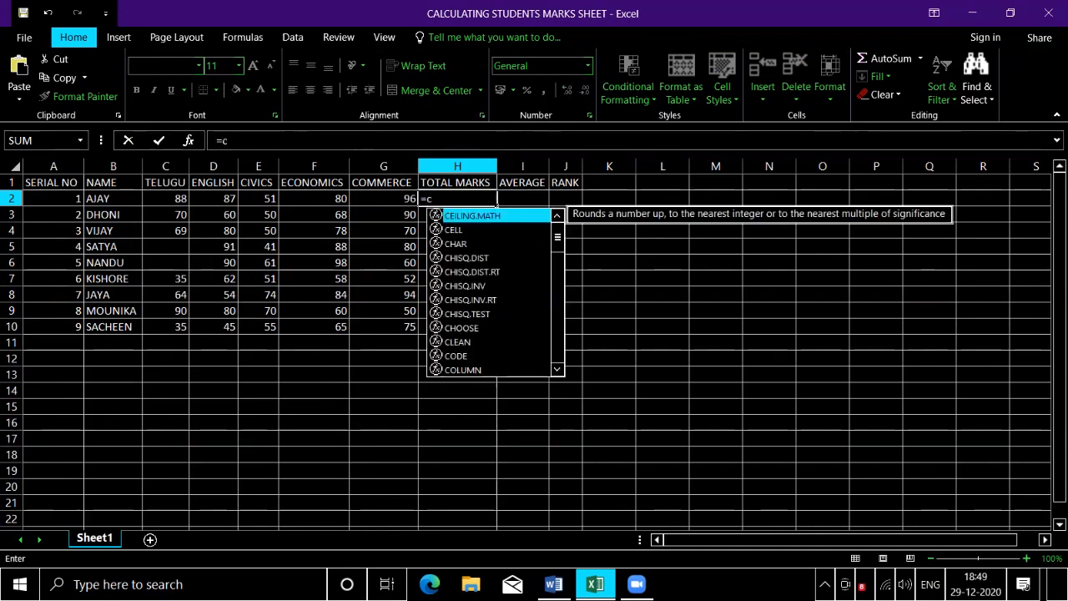
{"action": "type", "text": "2+"}
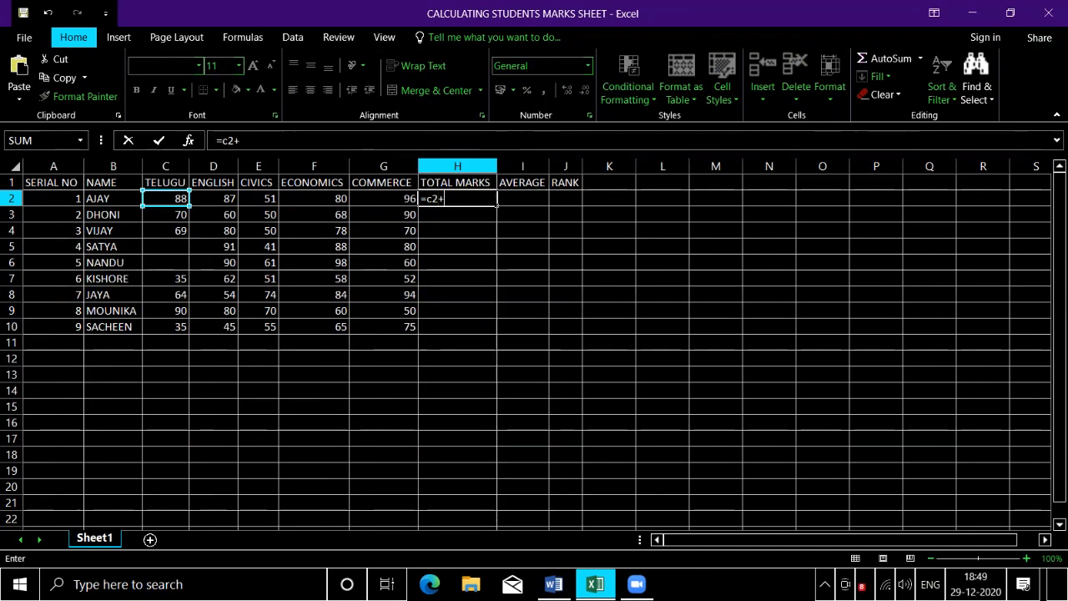
{"action": "type", "text": "d2+"}
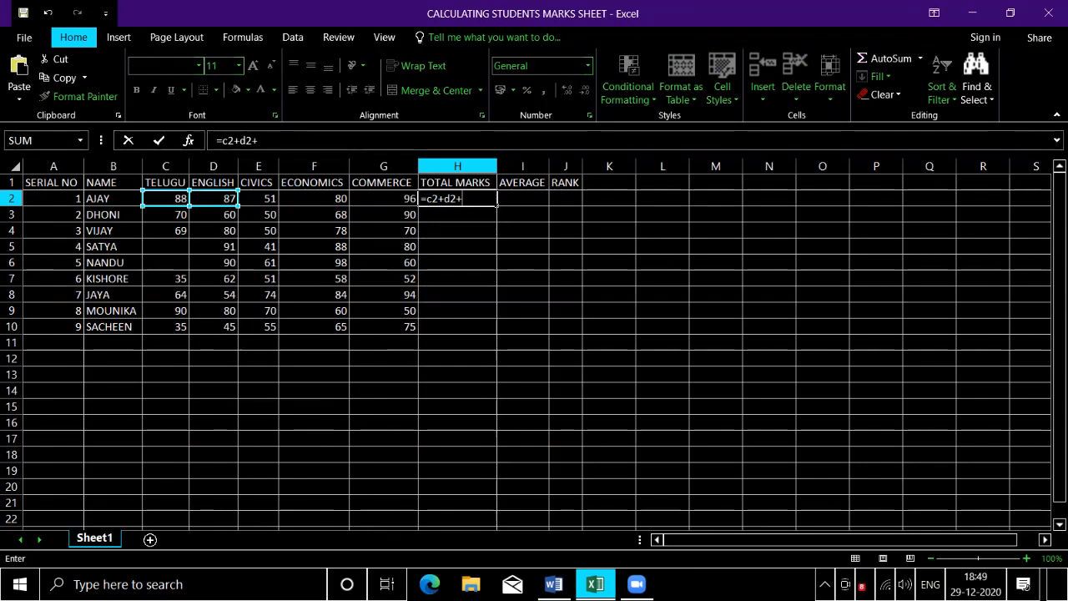
{"action": "type", "text": "e2+"}
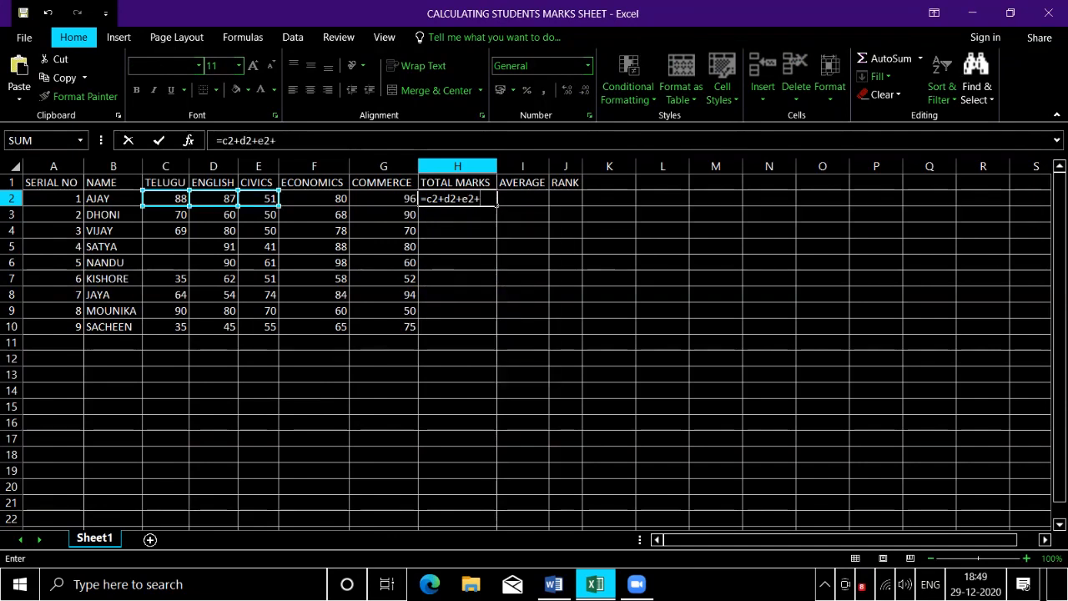
{"action": "type", "text": "f2+"}
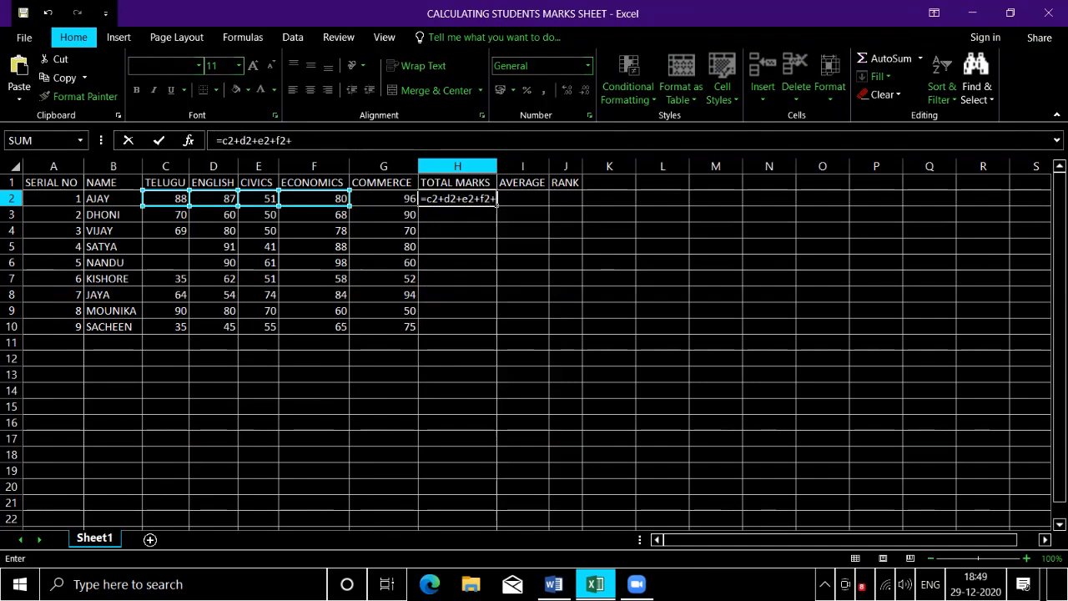
{"action": "type", "text": "g2"}
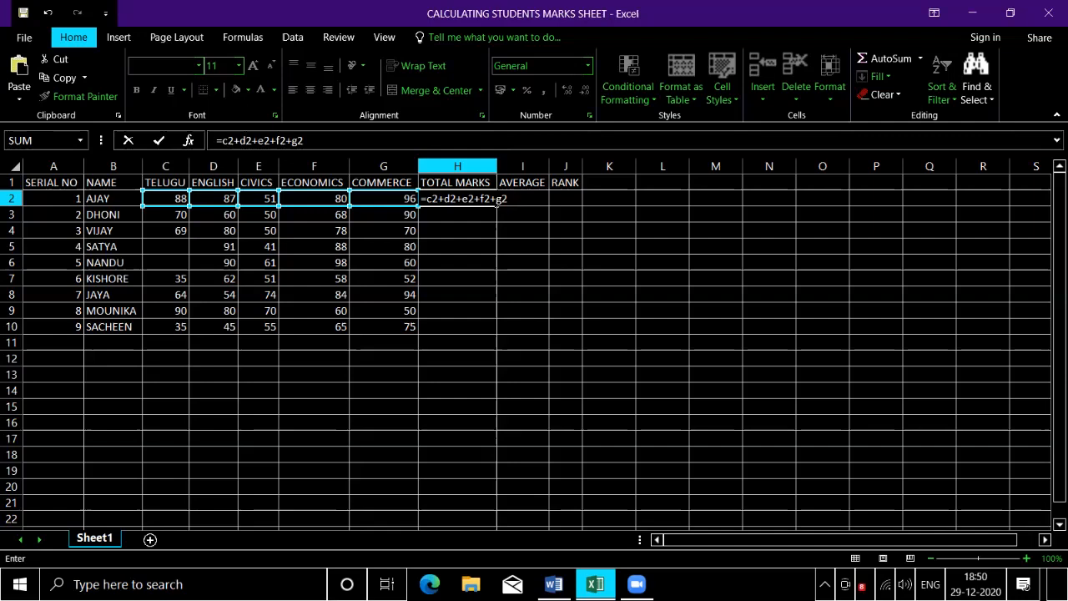
{"action": "key", "text": "Return"}
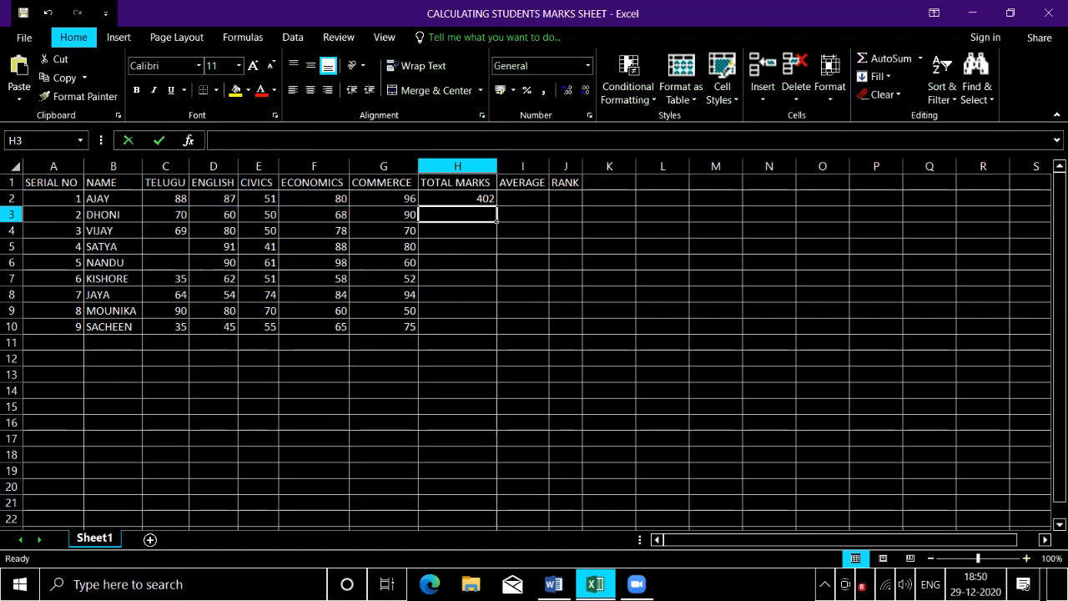
Check the total formula in H2 and review the second student's entries in row 3, from B3 to G3.
{"action": "left_click", "coordinate": [495, 204]}
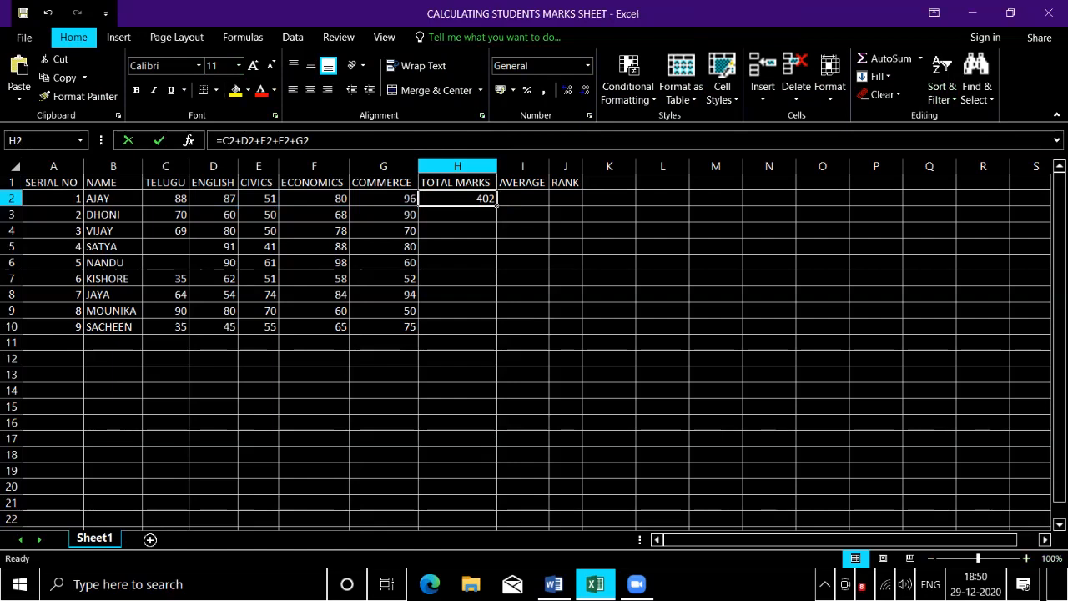
{"action": "left_click", "coordinate": [495, 208]}
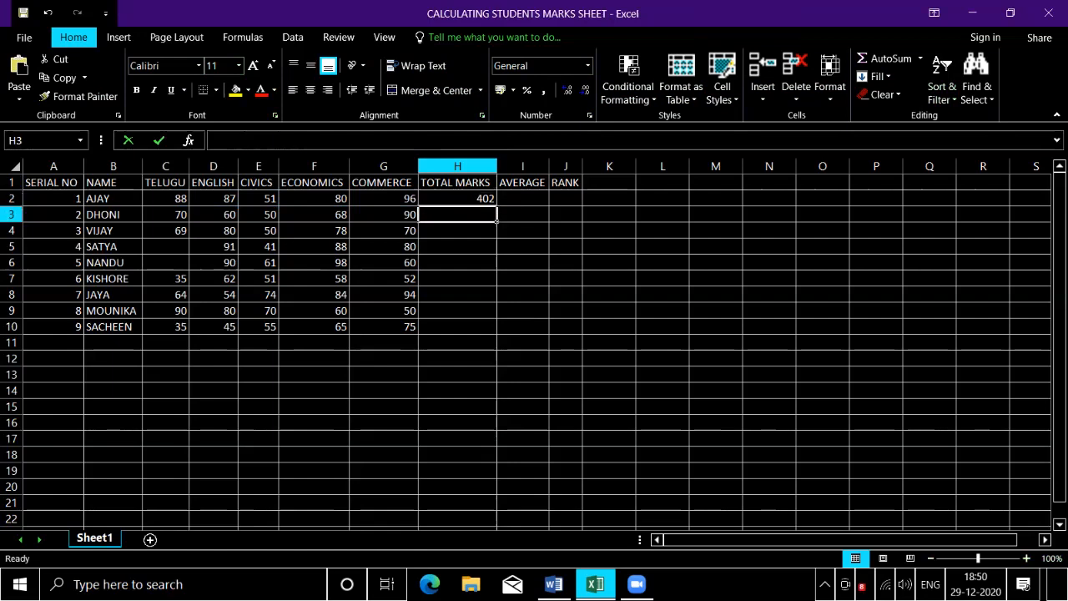
{"action": "left_click", "coordinate": [92, 214]}
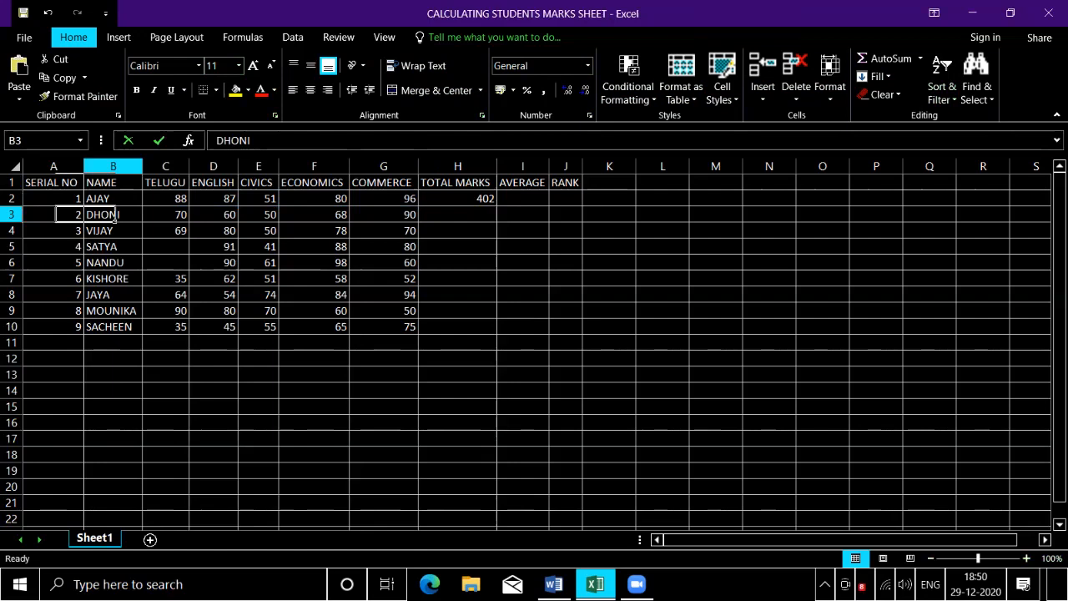
{"action": "left_click", "coordinate": [151, 217]}
{"action": "left_click", "coordinate": [212, 216]}
{"action": "left_click", "coordinate": [258, 216]}
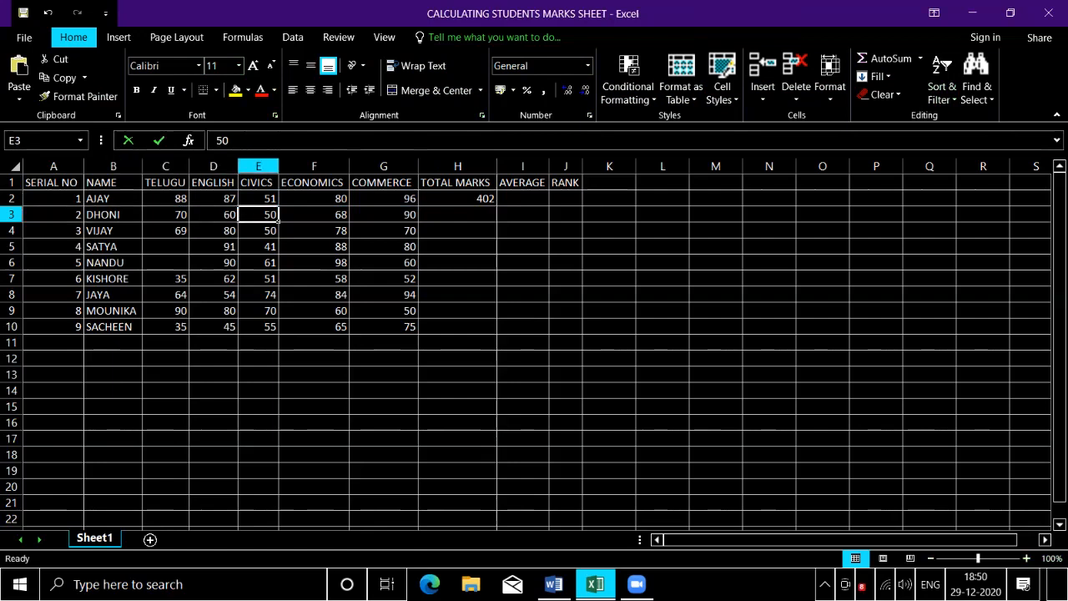
{"action": "left_click", "coordinate": [294, 218]}
{"action": "left_click", "coordinate": [416, 215]}
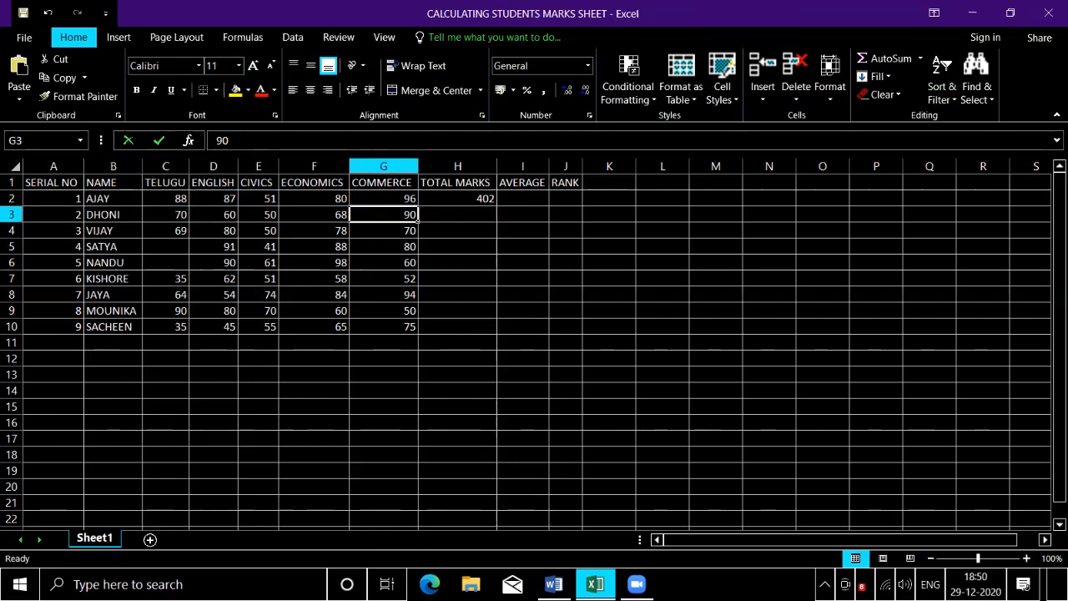
Enter the formula =sum(c3:g3) in H3 to total the second student's marks.
{"action": "left_click", "coordinate": [457, 215]}
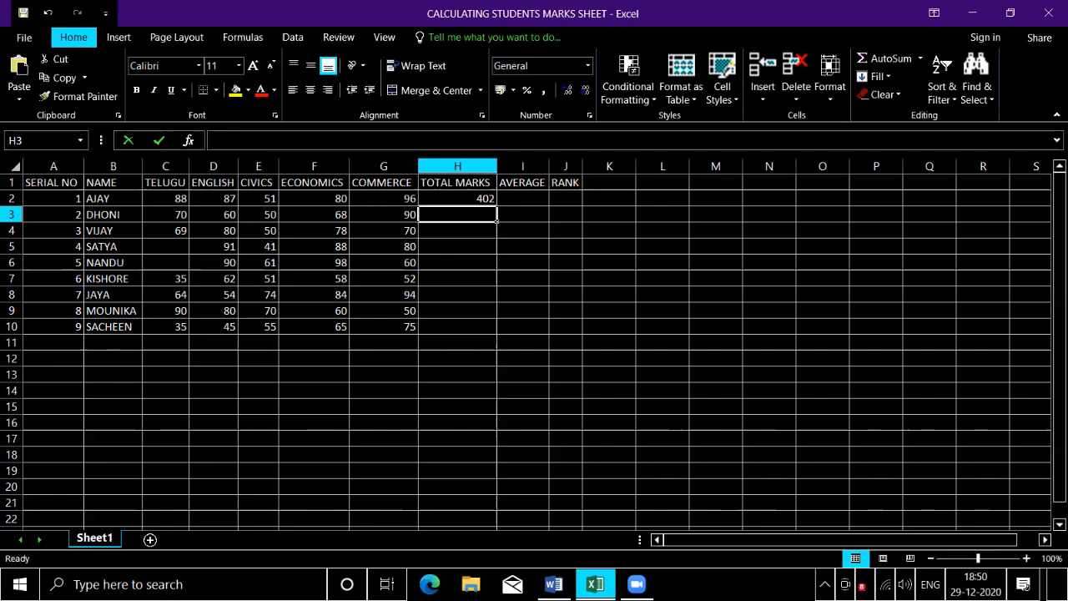
{"action": "type", "text": "="}
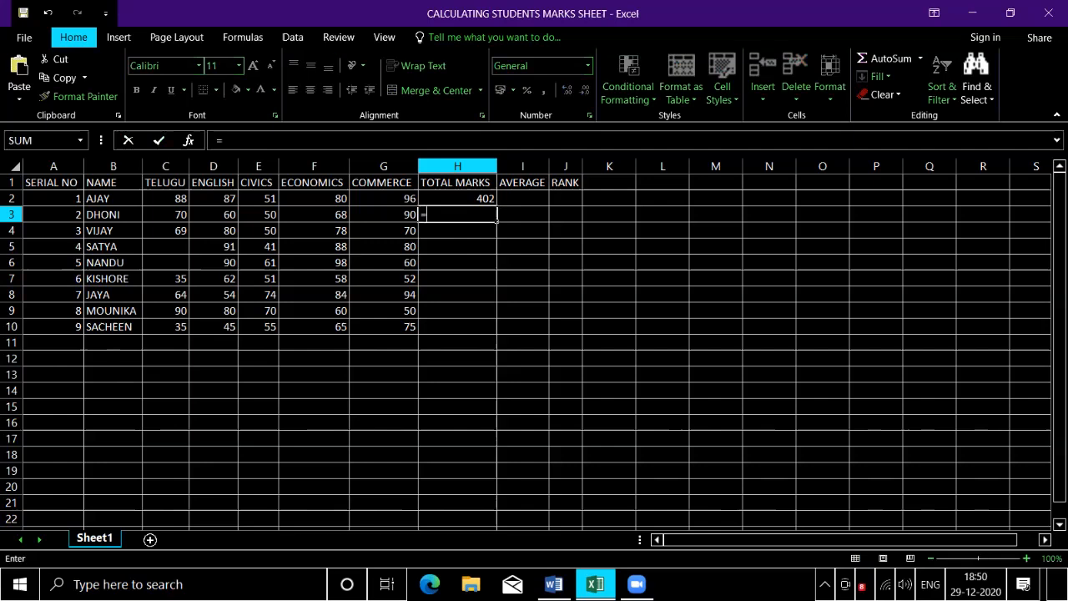
{"action": "type", "text": "sum"}
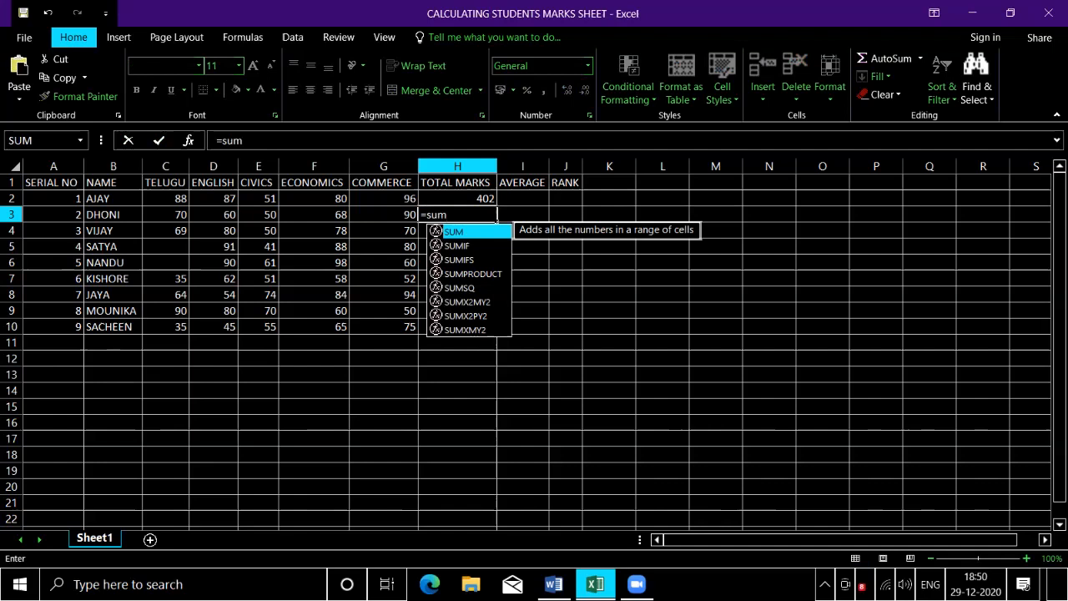
{"action": "type", "text": "("}
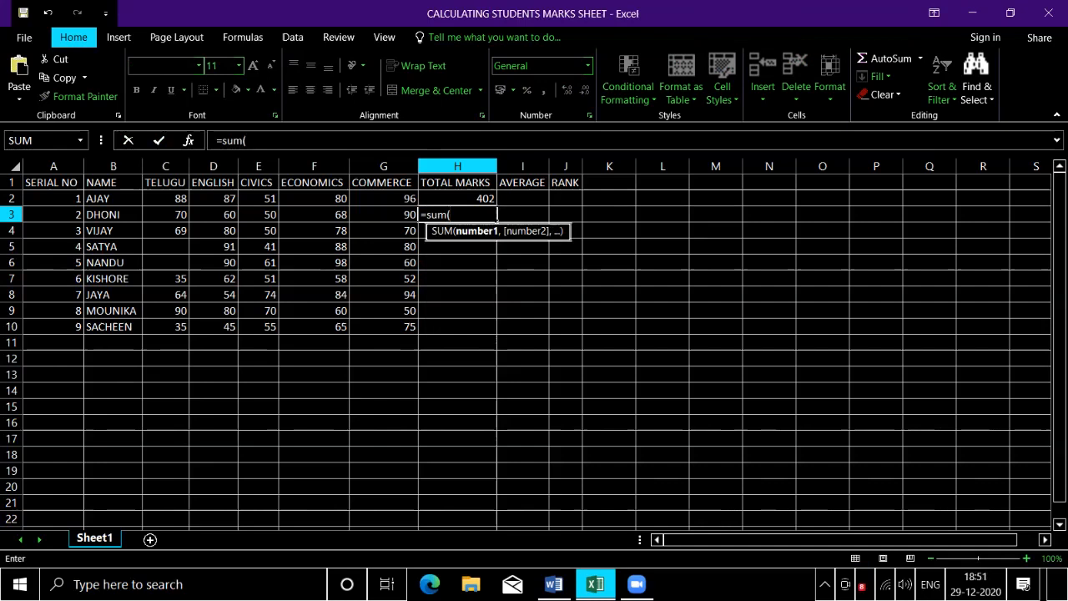
{"action": "key", "text": "BackSpace"}
{"action": "type", "text": "("}
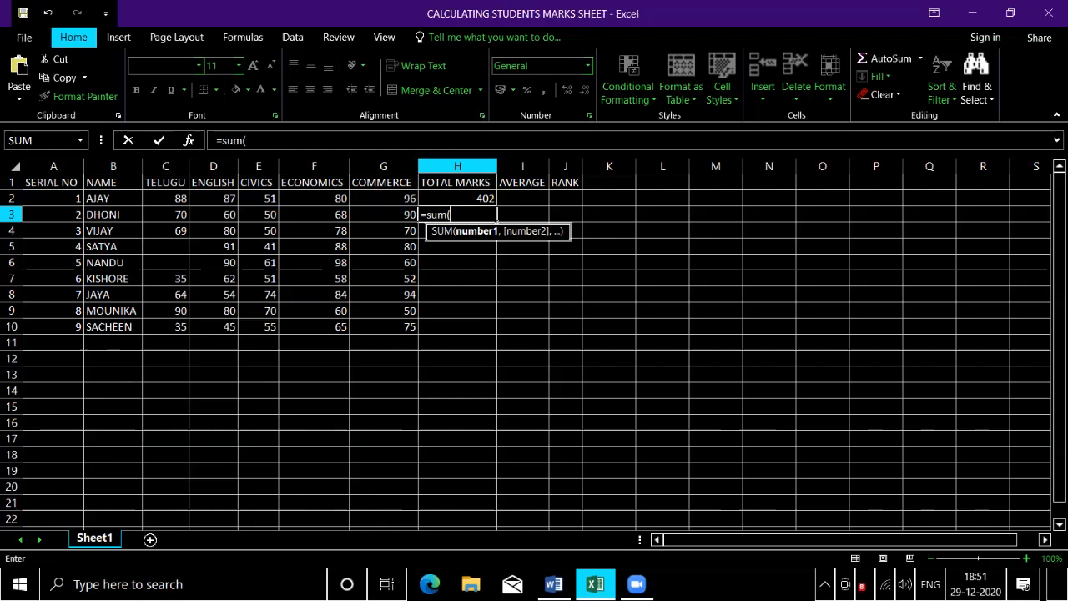
{"action": "type", "text": "c3"}
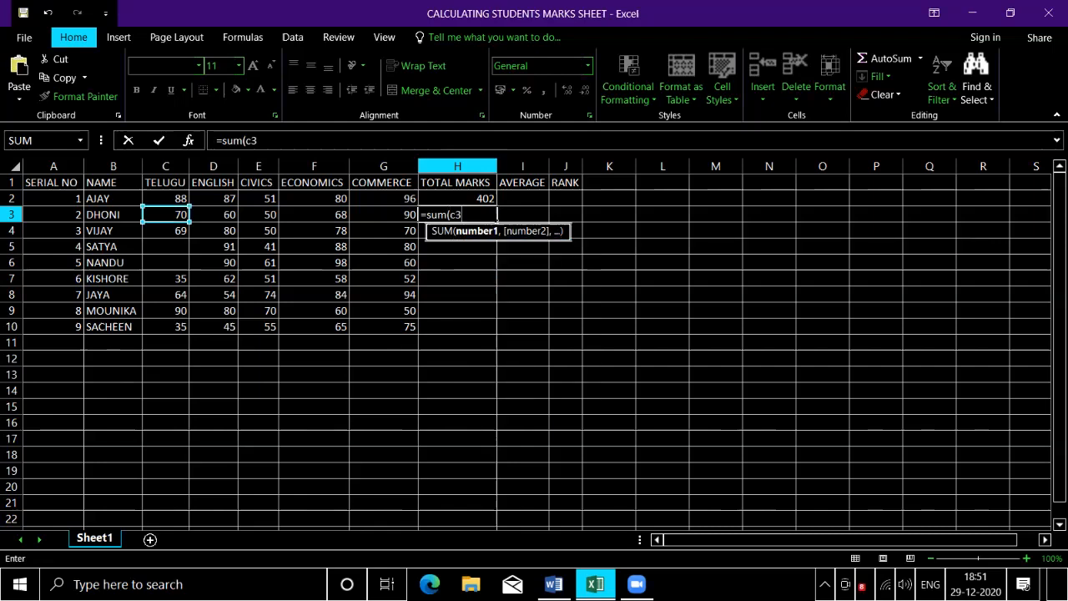
{"action": "type", "text": ":g3)"}
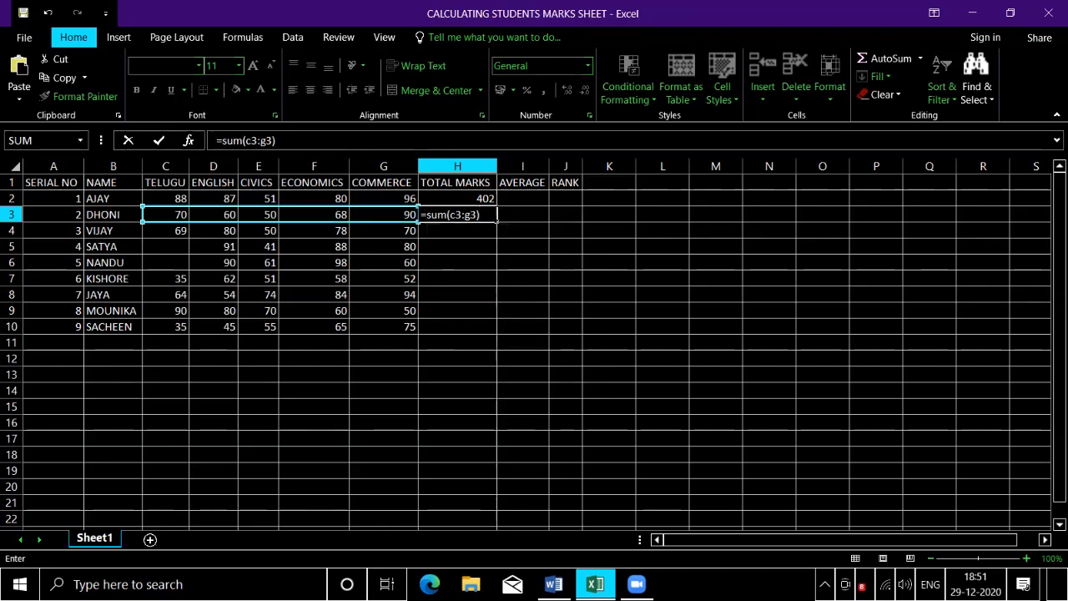
{"action": "key", "text": "Return"}
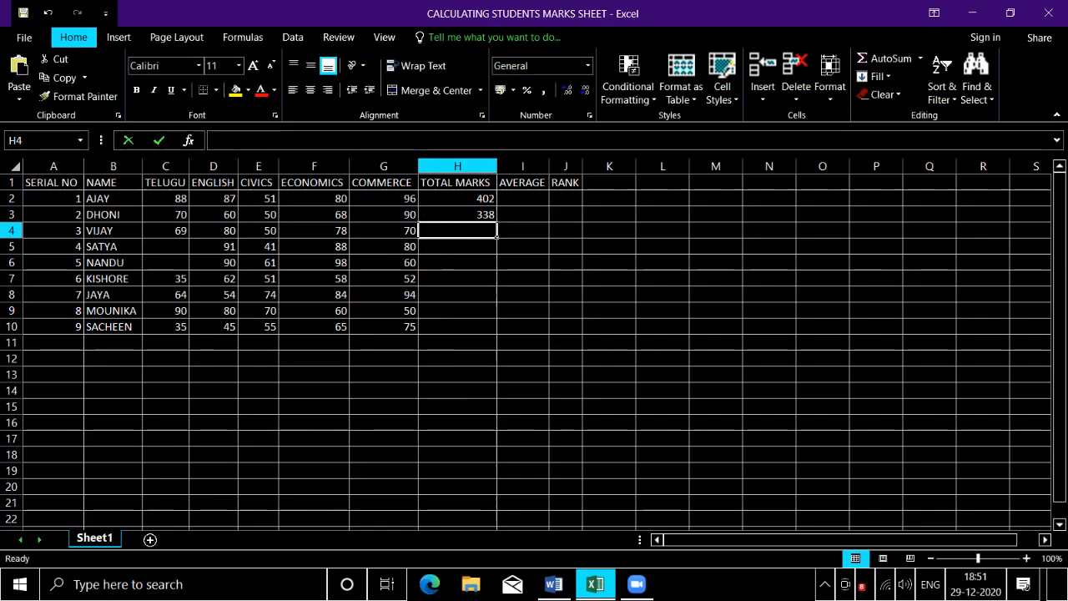
Check the total formula in H3 and review the third student's entries in row 4, from B4 to G4.
{"action": "left_click", "coordinate": [458, 215]}
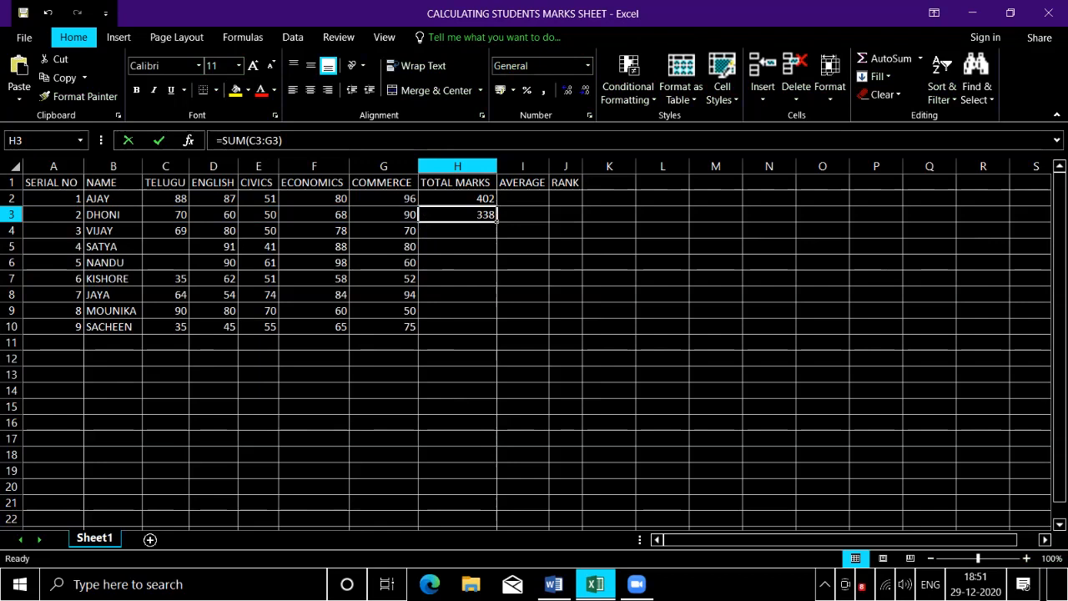
{"action": "key", "text": "Down"}
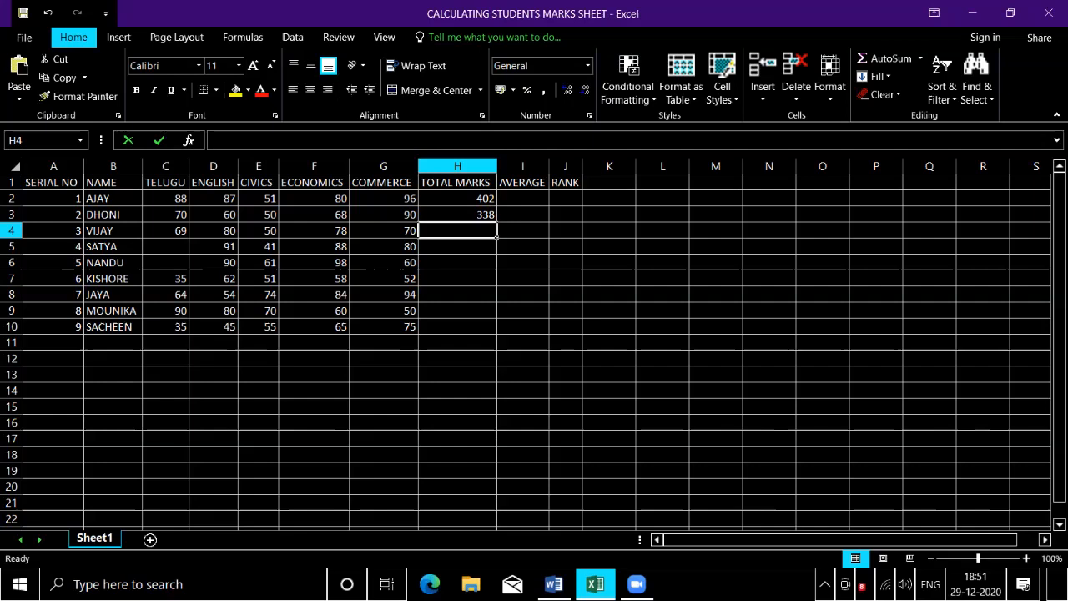
{"action": "key", "text": "Home"}
{"action": "key", "text": "Right"}
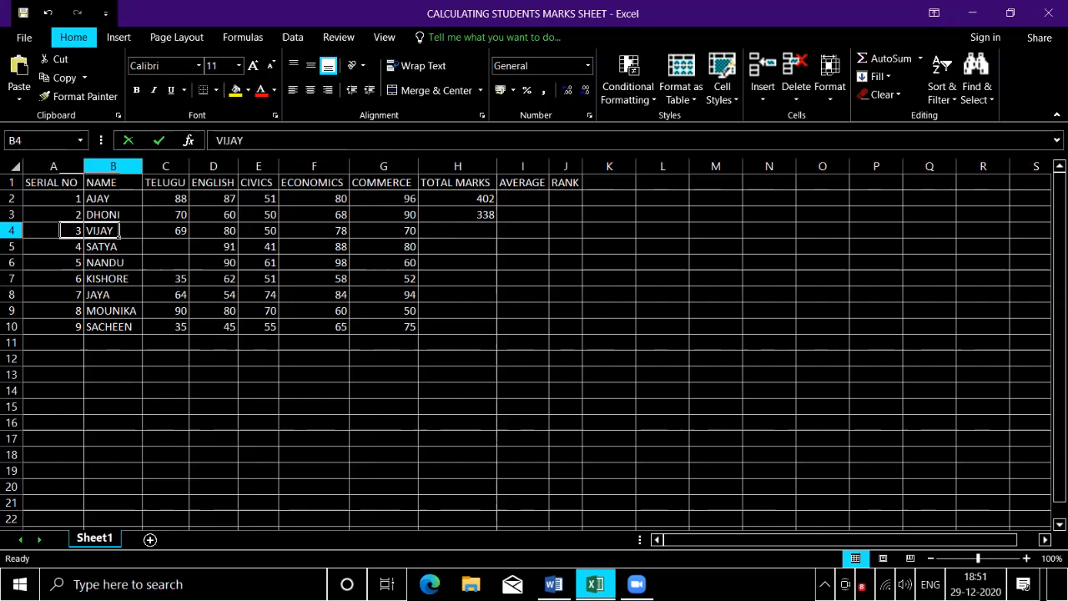
{"action": "key", "text": "Right"}
{"action": "key", "text": "Right"}
{"action": "key", "text": "Right"}
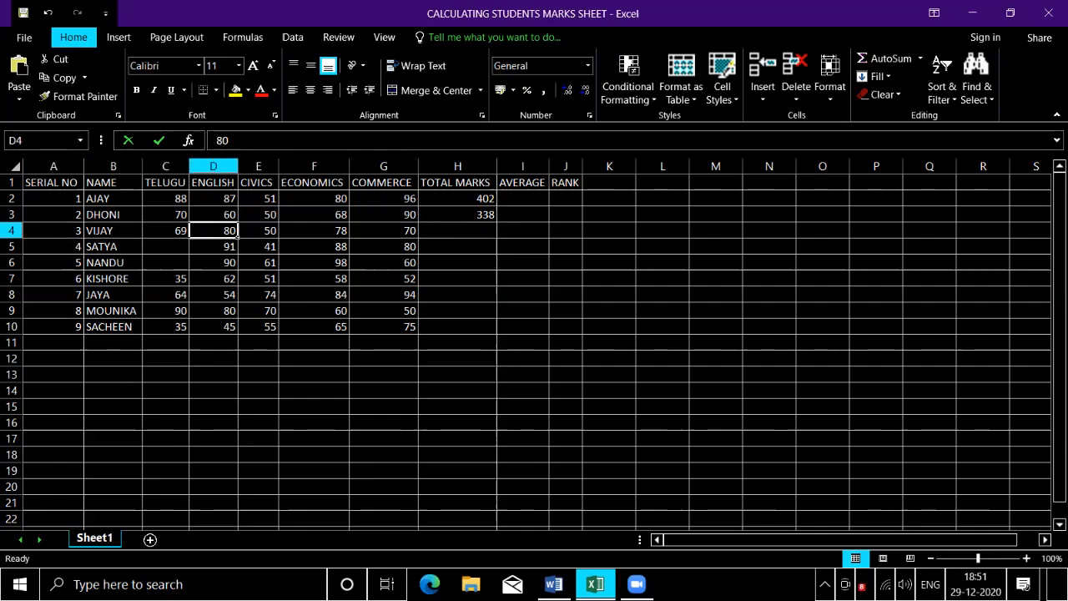
{"action": "key", "text": "Right"}
{"action": "key", "text": "Right"}
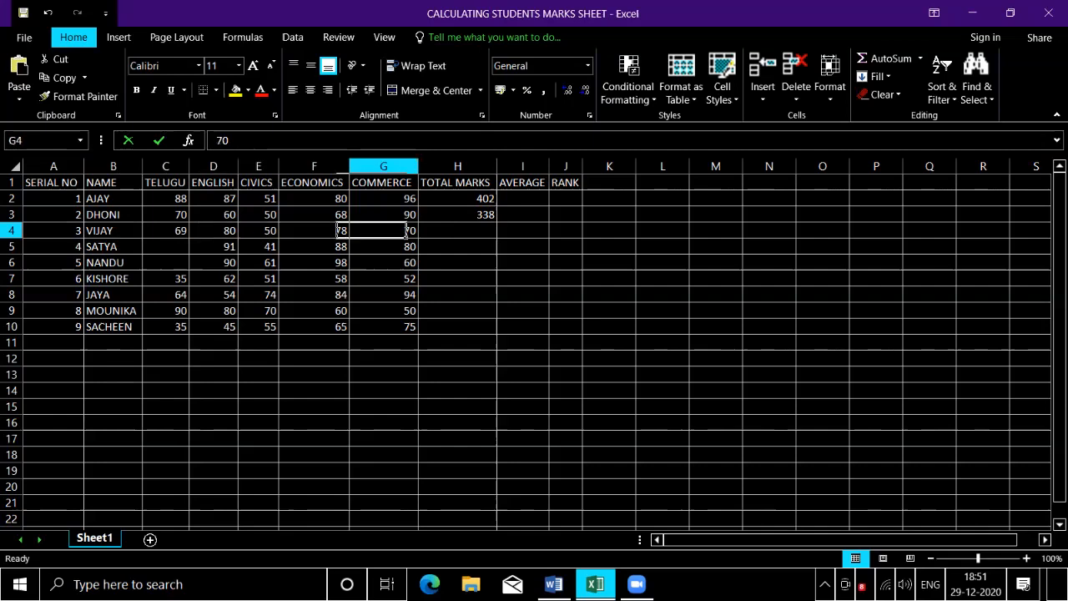
{"action": "key", "text": "Right"}
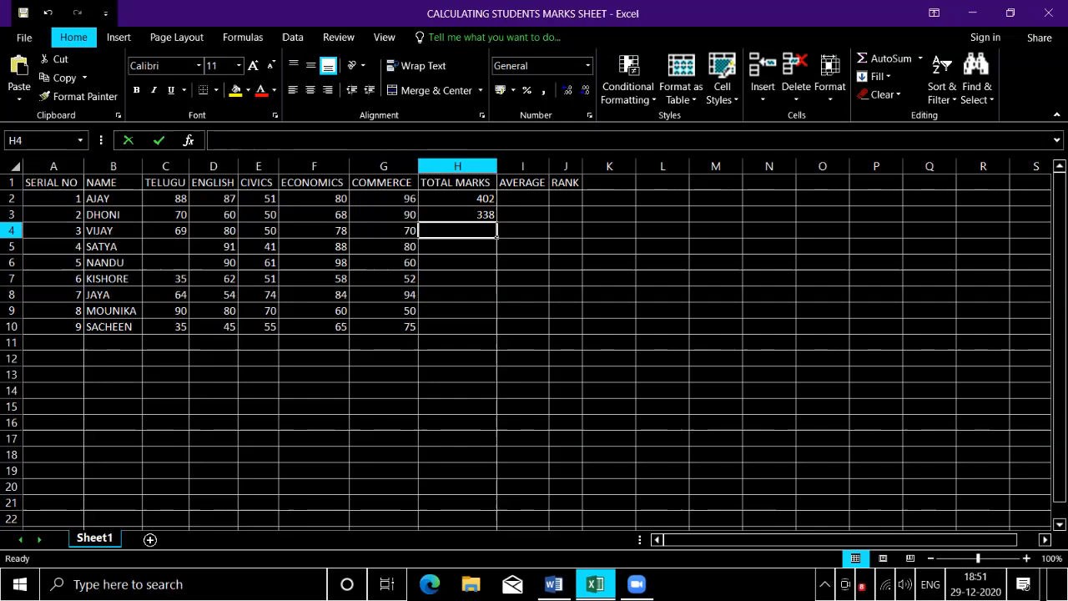
Total the third student's marks in H4 with AutoSum over C4:G4 and check the inserted formula.
{"action": "key", "text": "alt+equal"}
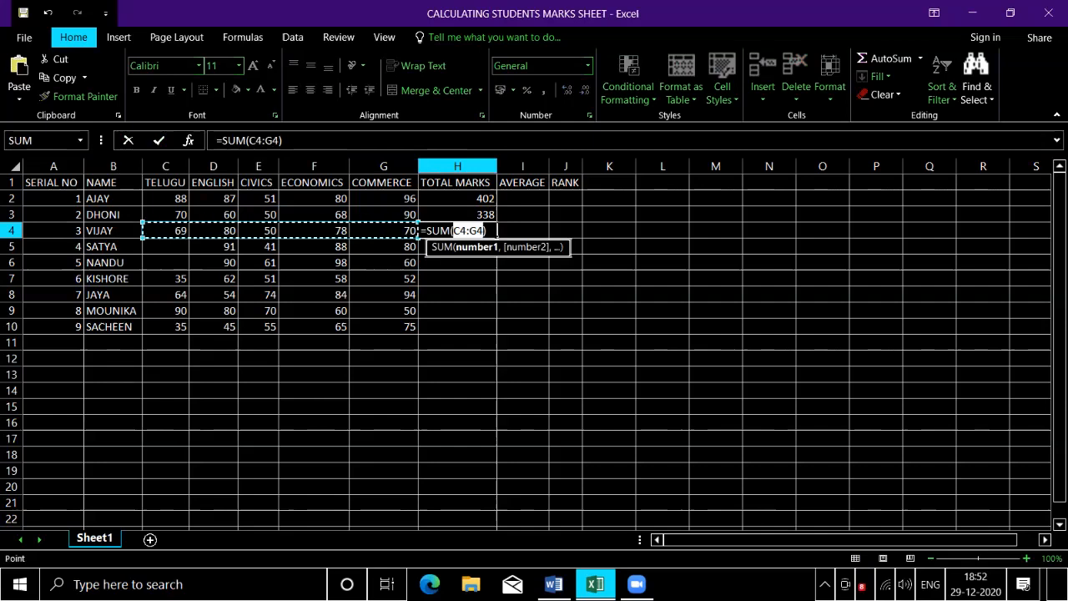
{"action": "key", "text": "Return"}
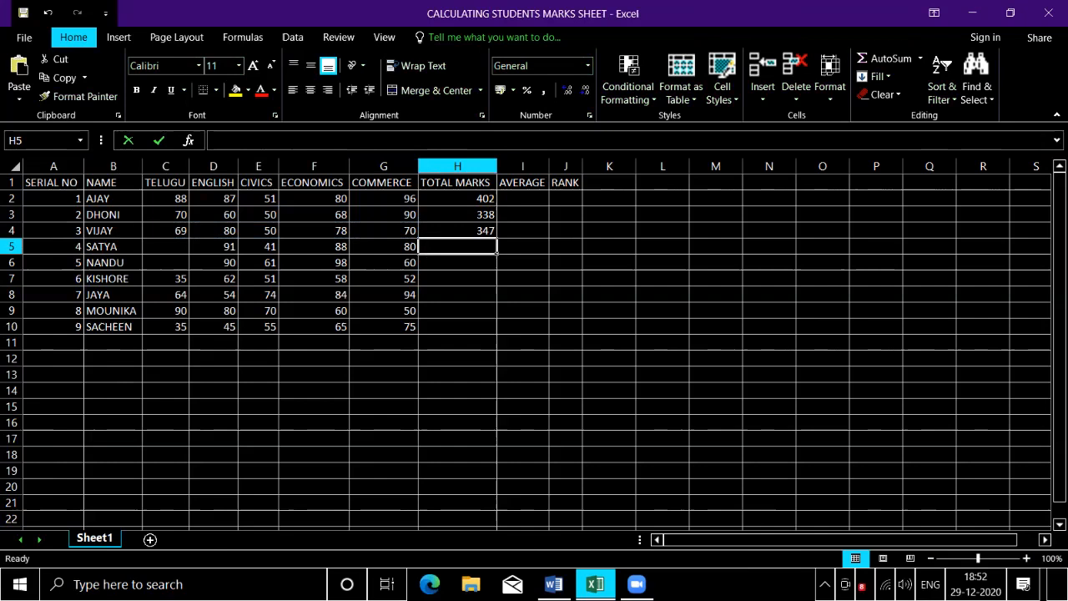
{"action": "left_click", "coordinate": [458, 231]}
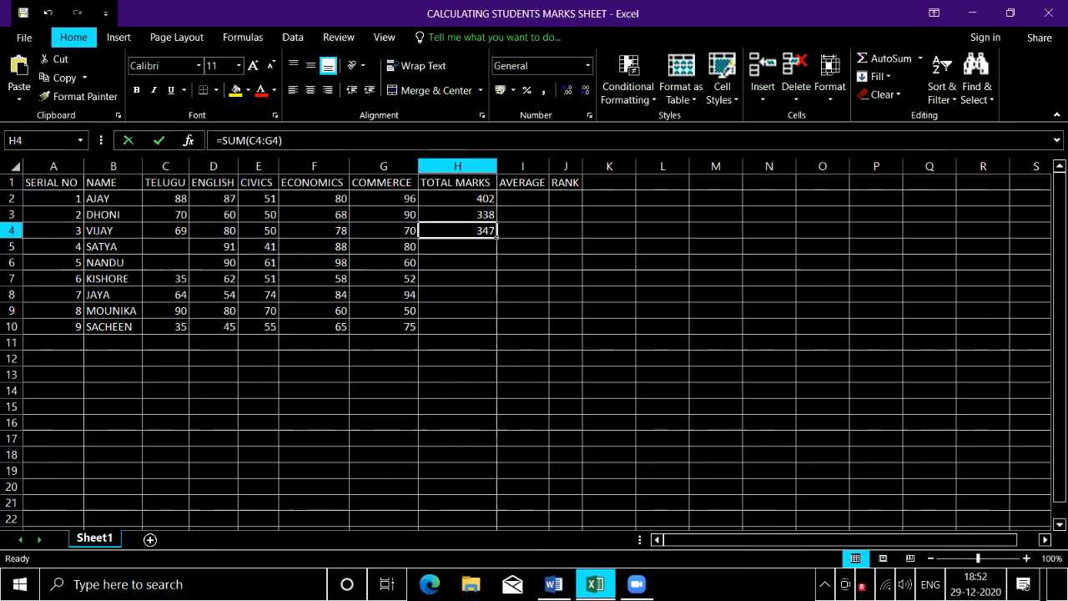
{"action": "key", "text": "F2"}
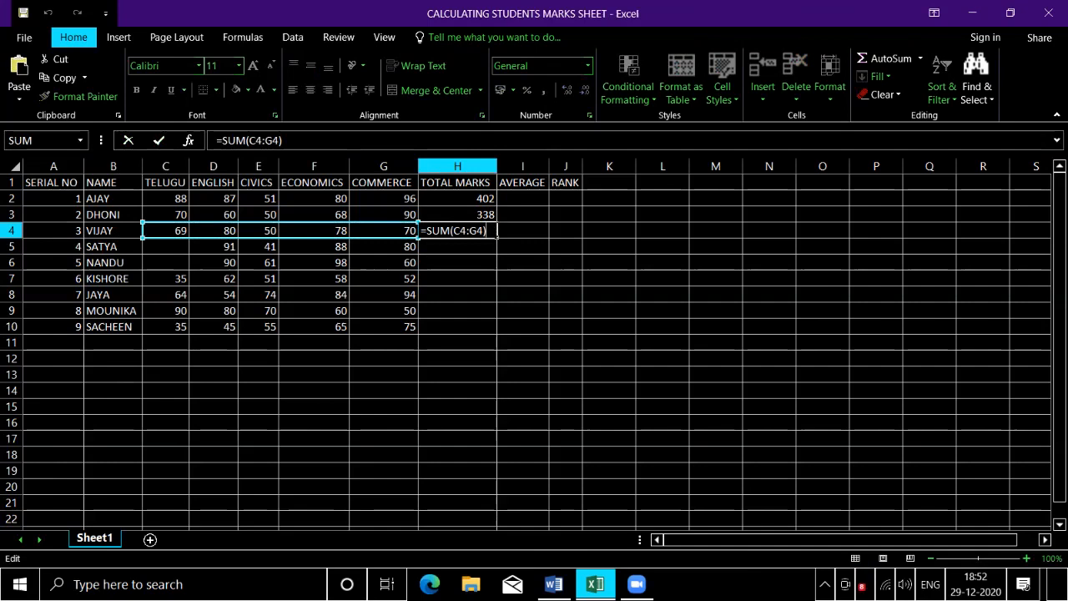
{"action": "key", "text": "ctrl+Return"}
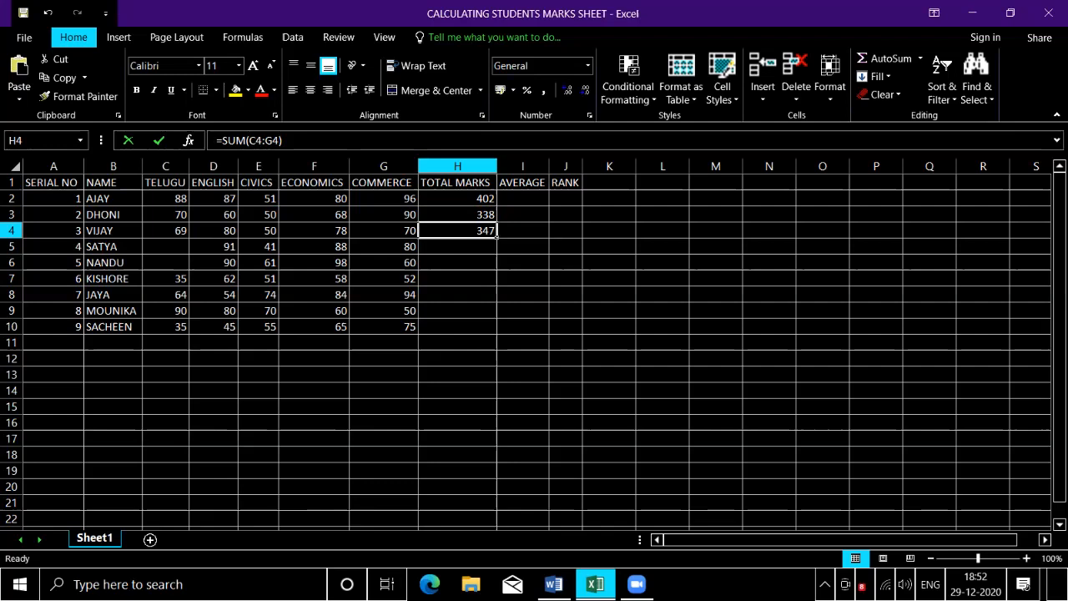
{"action": "key", "text": "Left"}
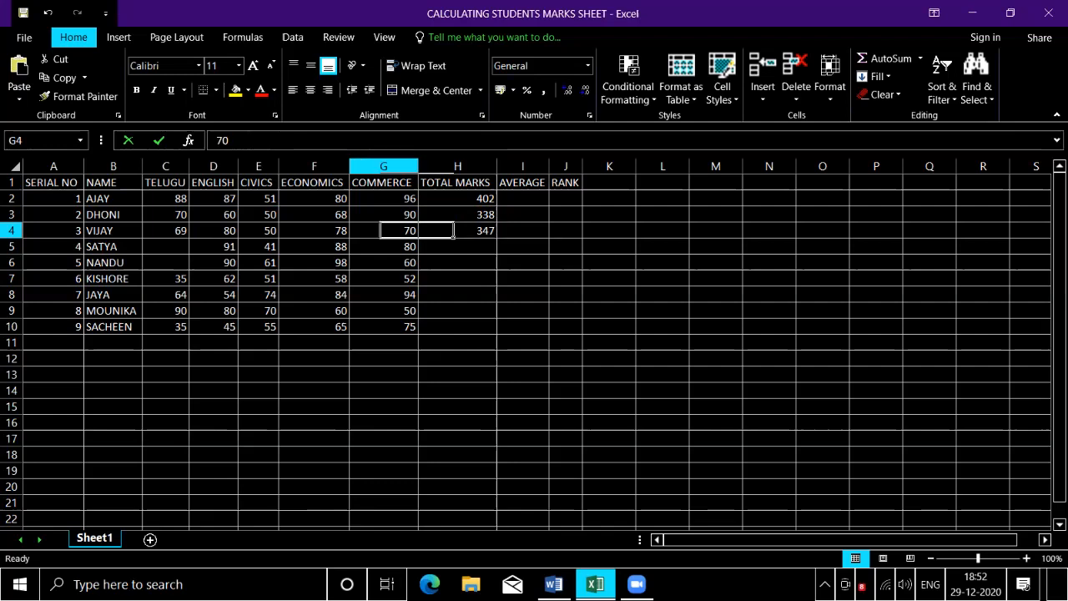
{"action": "key", "text": "Right"}
Try to total the fourth student's marks in H5 with AutoSum, and clear the cell again.
{"action": "key", "text": "Down"}
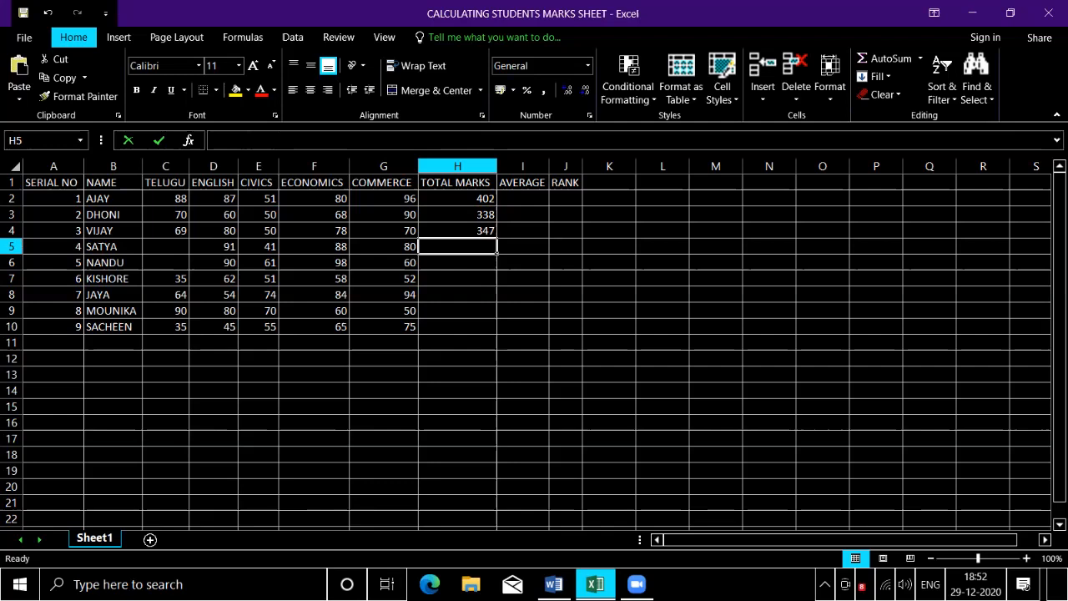
{"action": "key", "text": "Left"}
{"action": "key", "text": "alt+equal"}
{"action": "key", "text": "Return"}
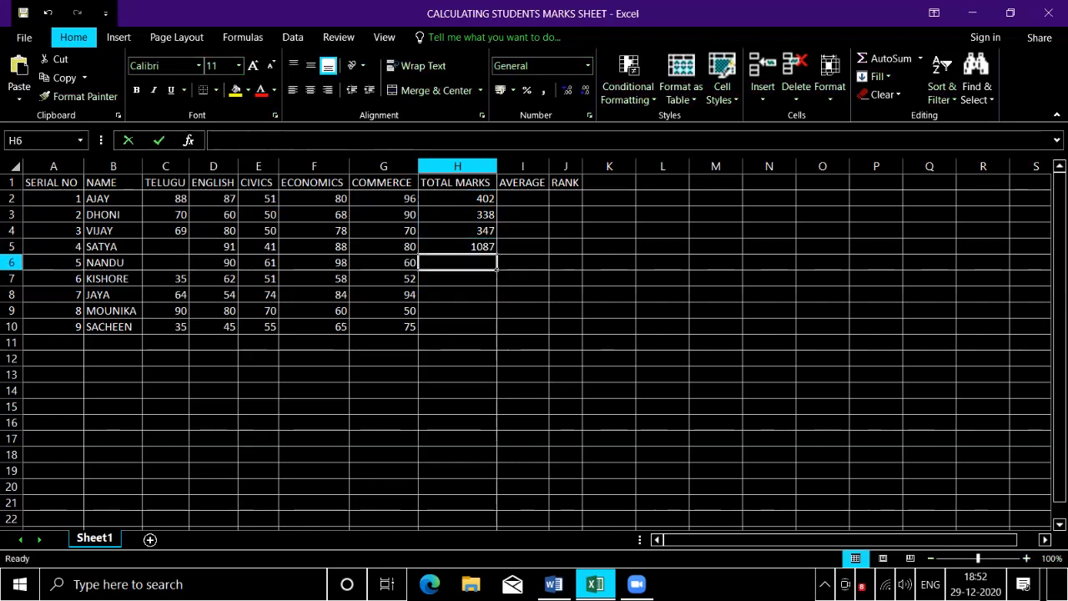
{"action": "key", "text": "Up"}
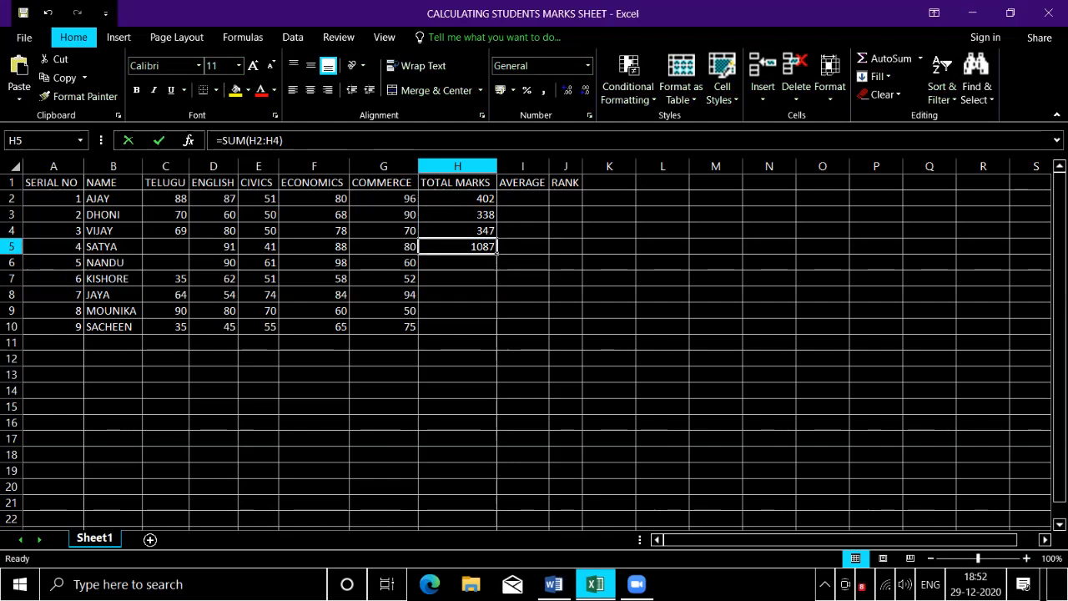
{"action": "key", "text": "Delete"}
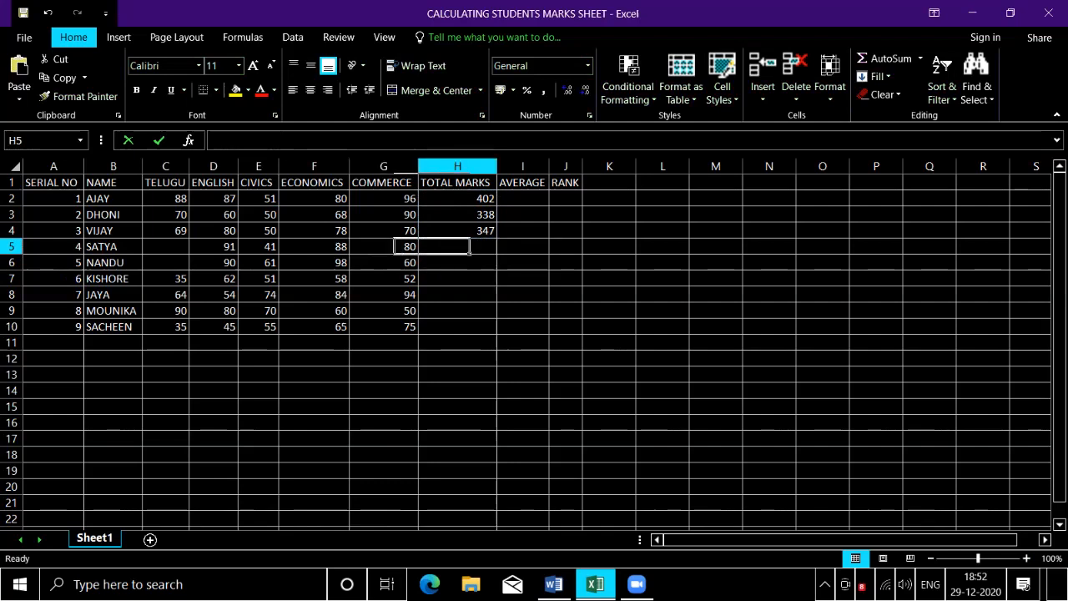
Enter the formula =sum(c5:g5) in H5 to total the fourth student's marks.
{"action": "key", "text": "Up"}
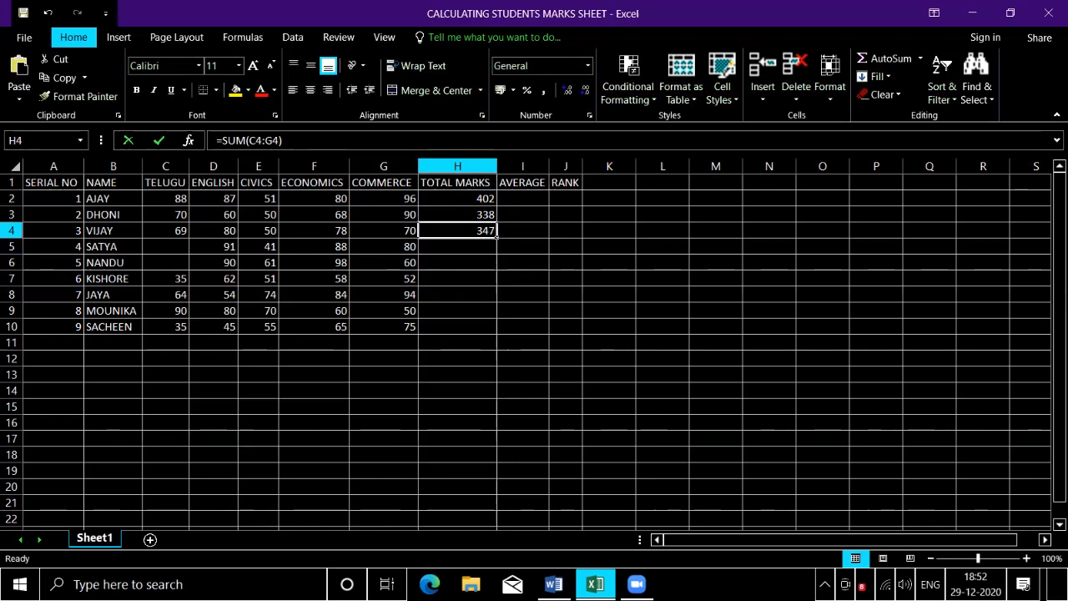
{"action": "key", "text": "Down"}
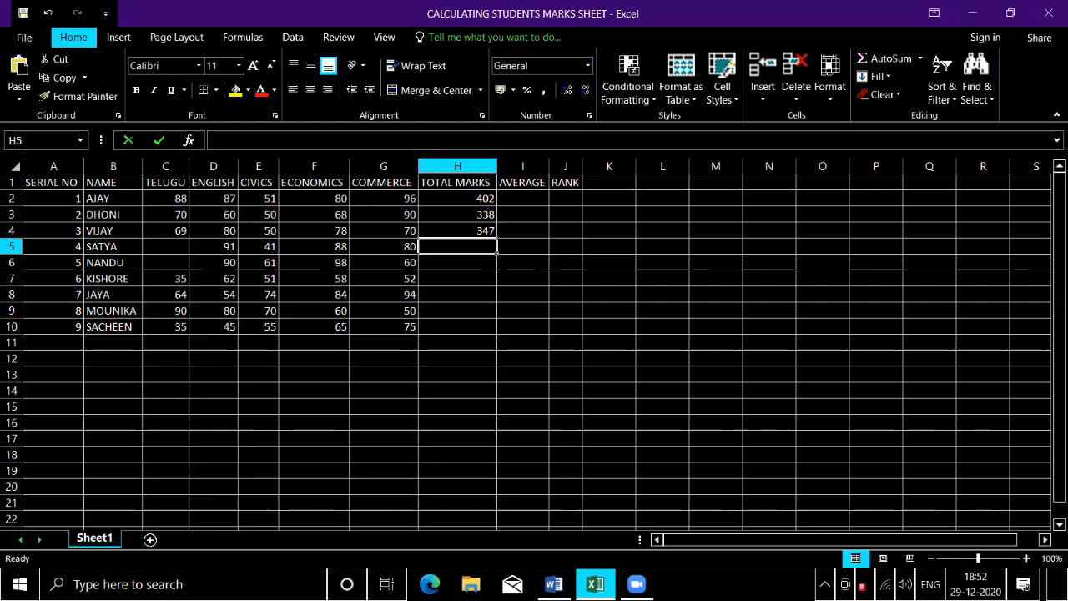
{"action": "left_click", "coordinate": [384, 247]}
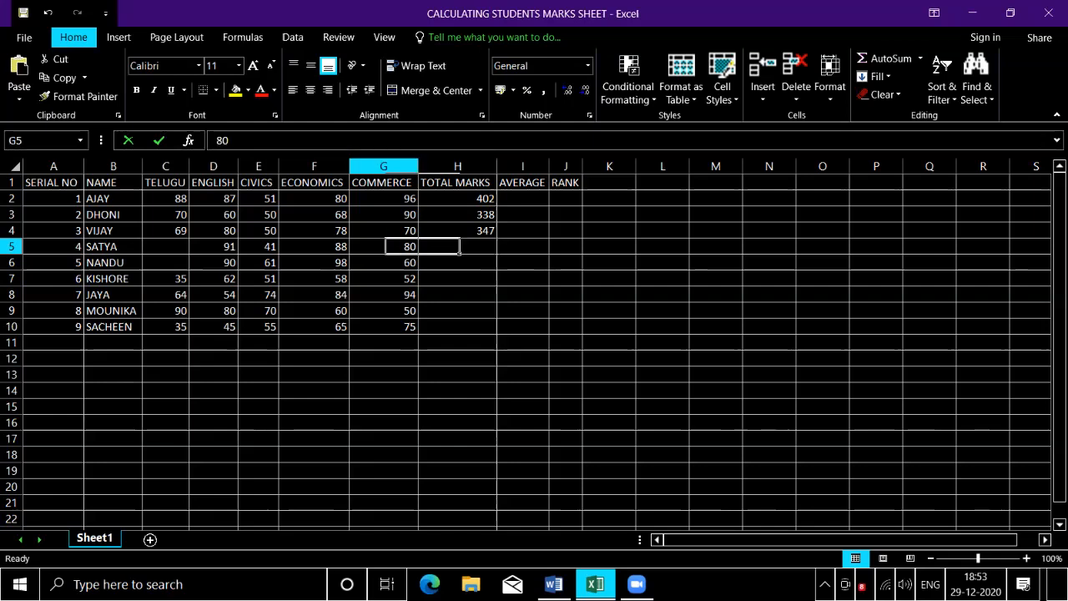
{"action": "left_click", "coordinate": [457, 247]}
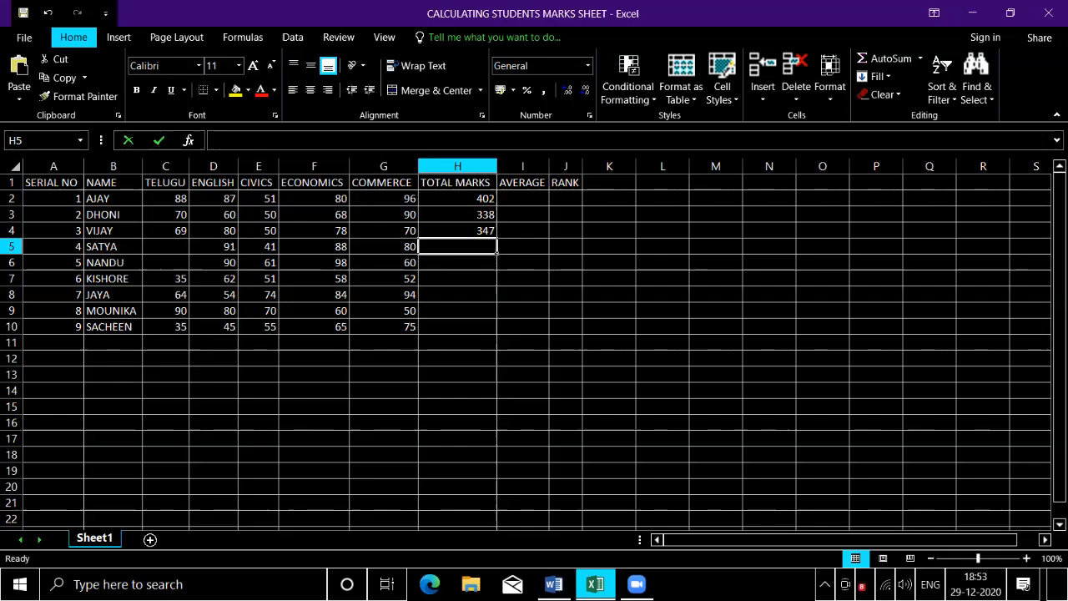
{"action": "type", "text": "="}
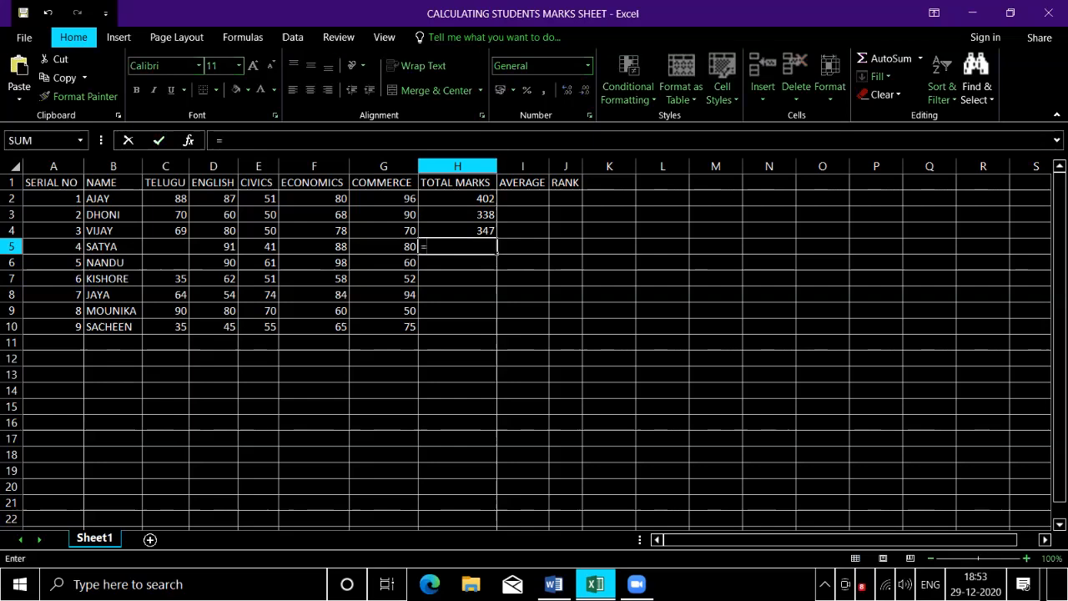
{"action": "type", "text": "sum"}
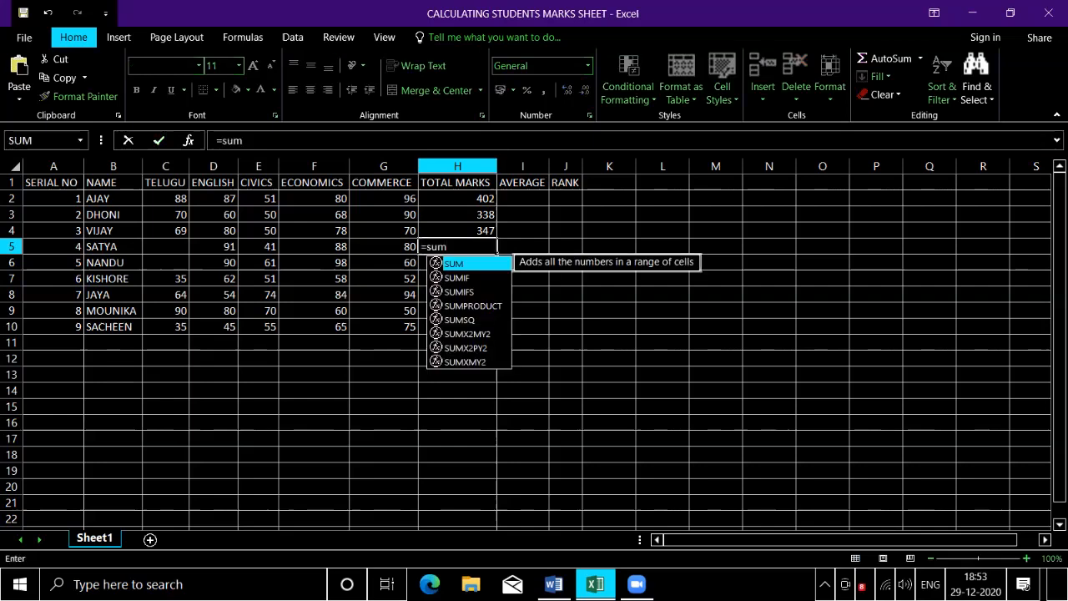
{"action": "type", "text": "(c"}
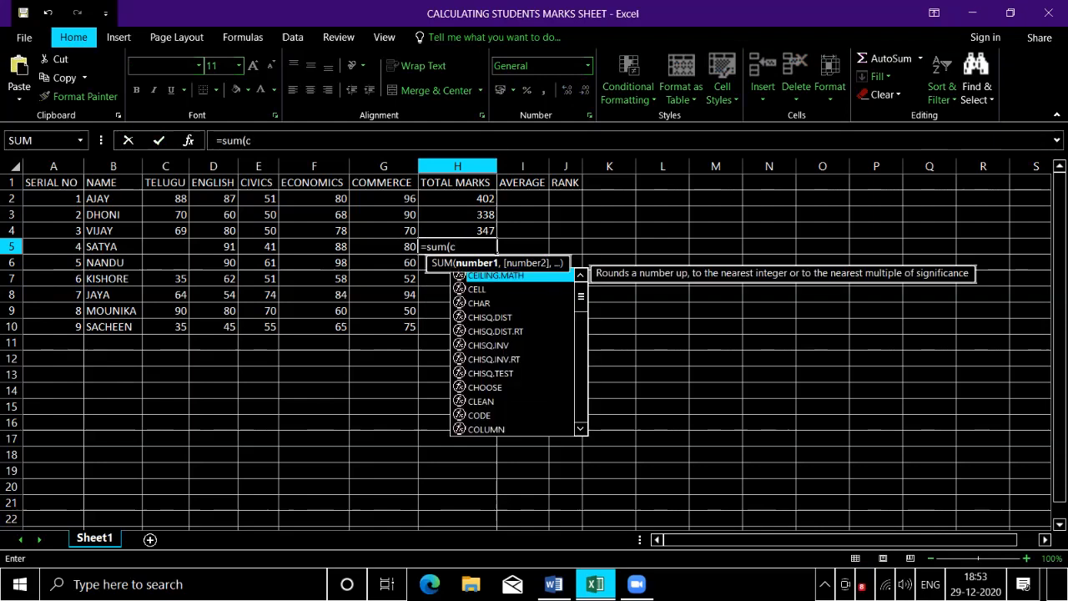
{"action": "type", "text": "5:"}
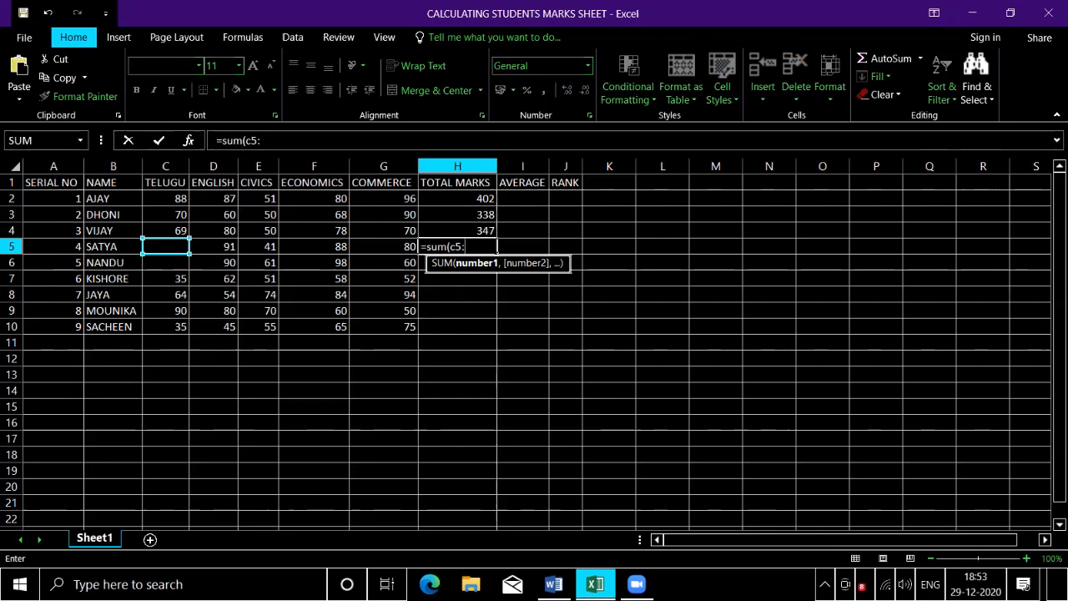
{"action": "type", "text": "g5"}
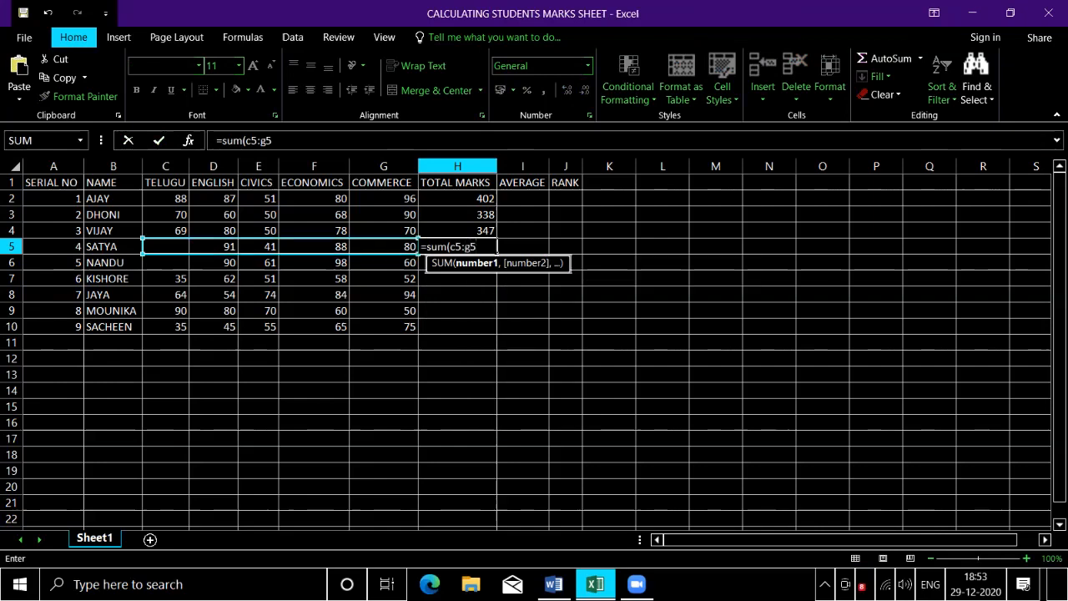
{"action": "type", "text": ")"}
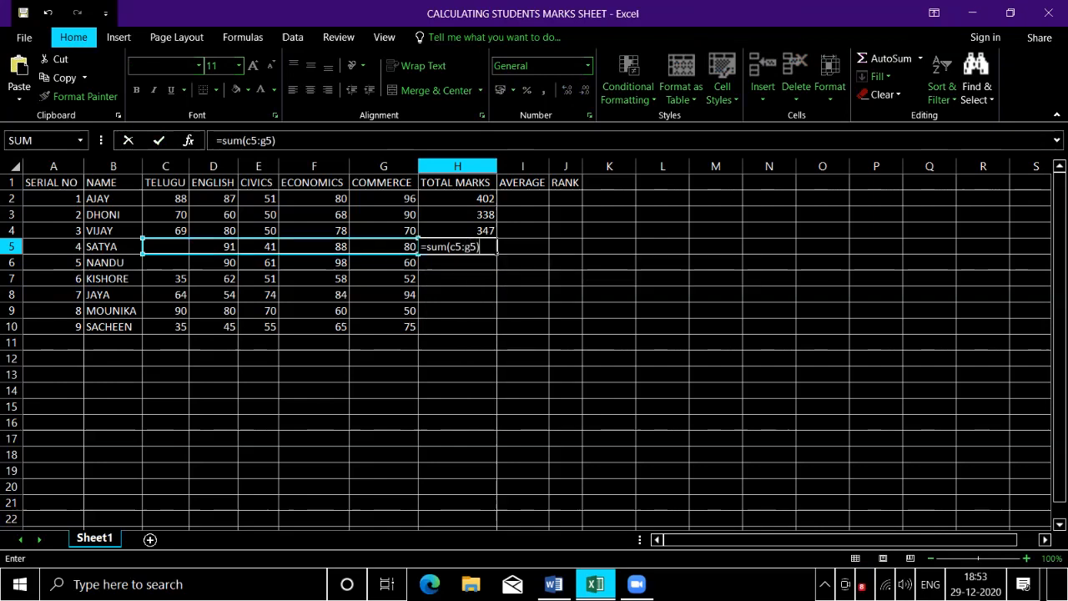
{"action": "key", "text": "Return"}
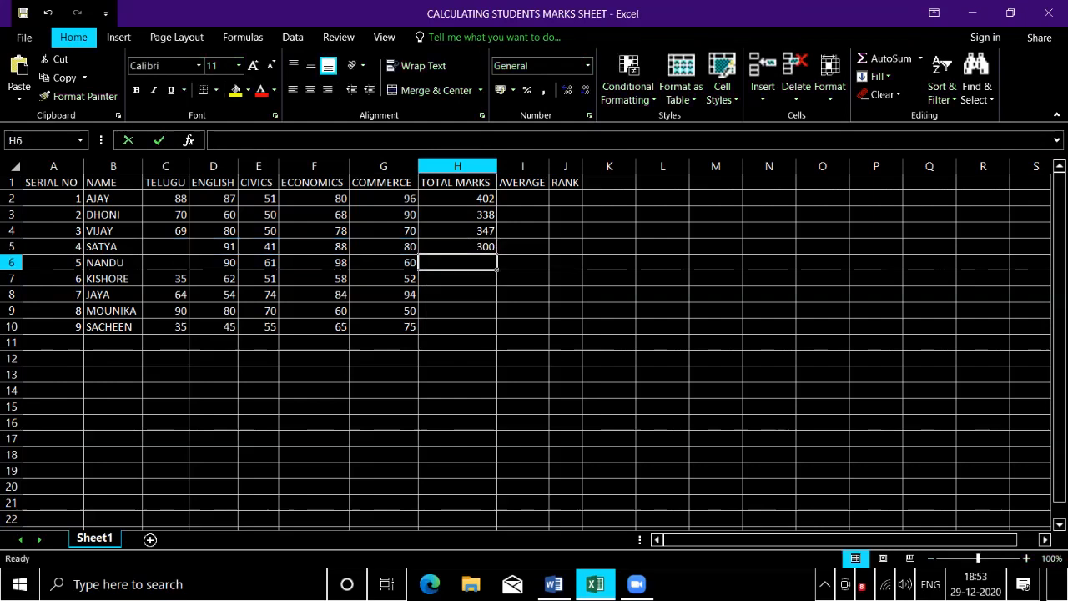
Enter the formula =sum(c6:g6) in H6 to total the fifth student's marks.
{"action": "left_click", "coordinate": [457, 247]}
{"action": "left_click", "coordinate": [457, 263]}
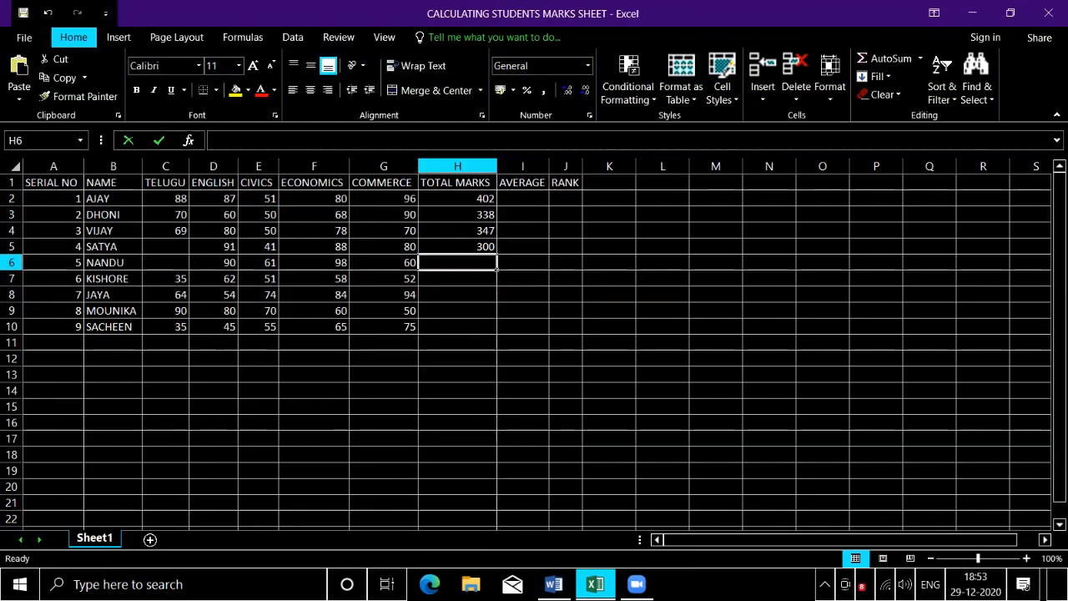
{"action": "type", "text": "="}
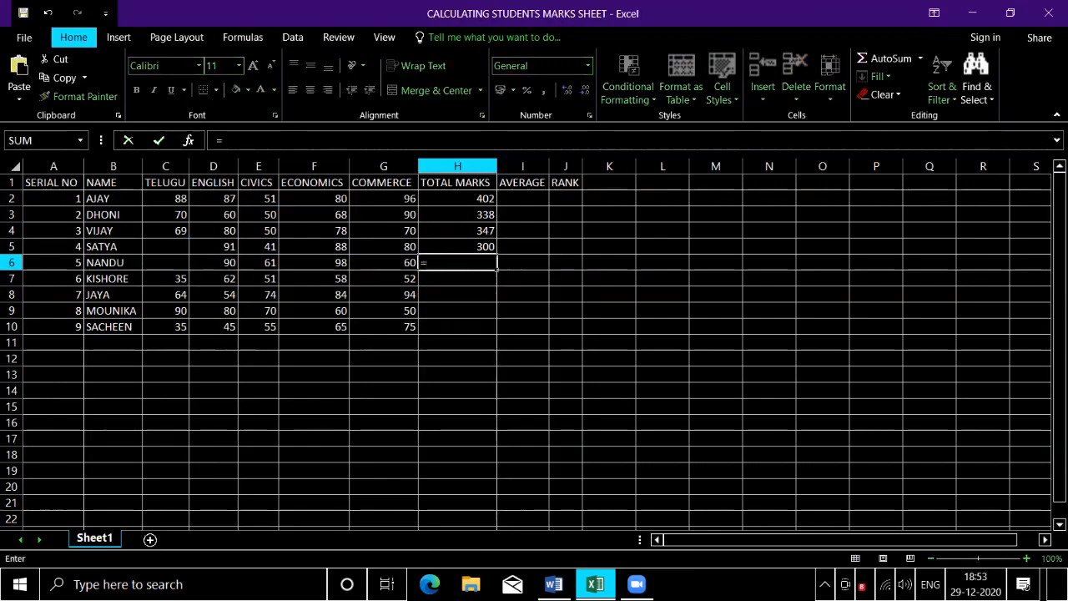
{"action": "type", "text": "sum("}
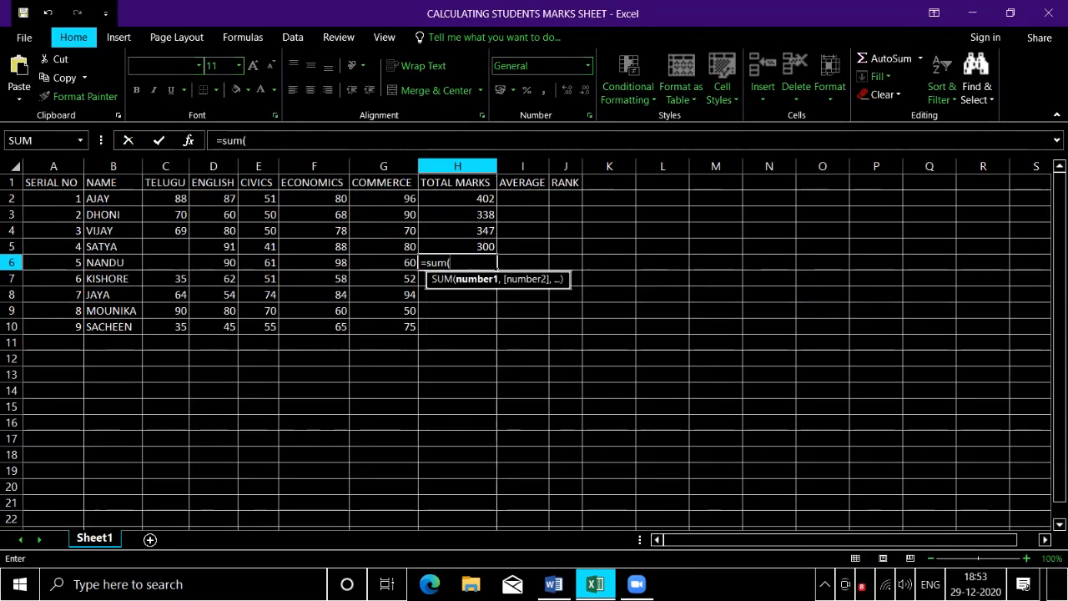
{"action": "type", "text": "c"}
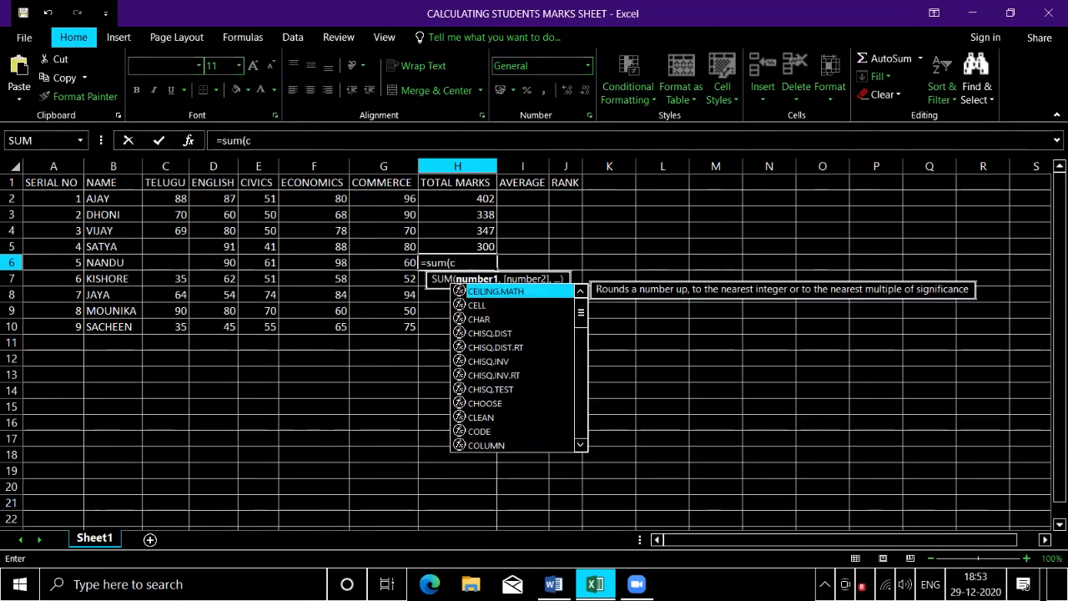
{"action": "type", "text": "6:"}
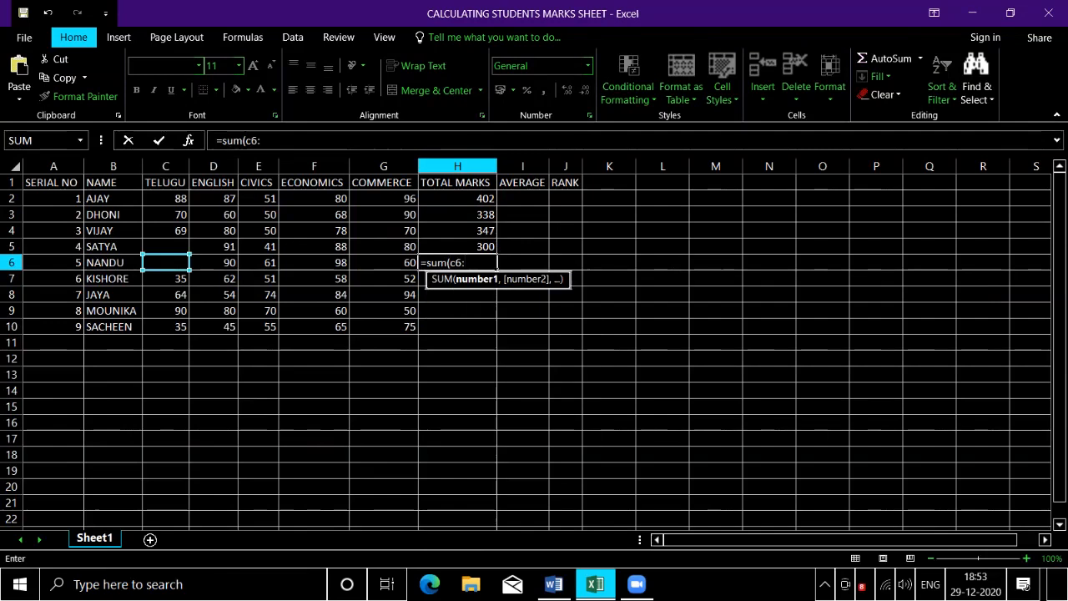
{"action": "type", "text": "g6"}
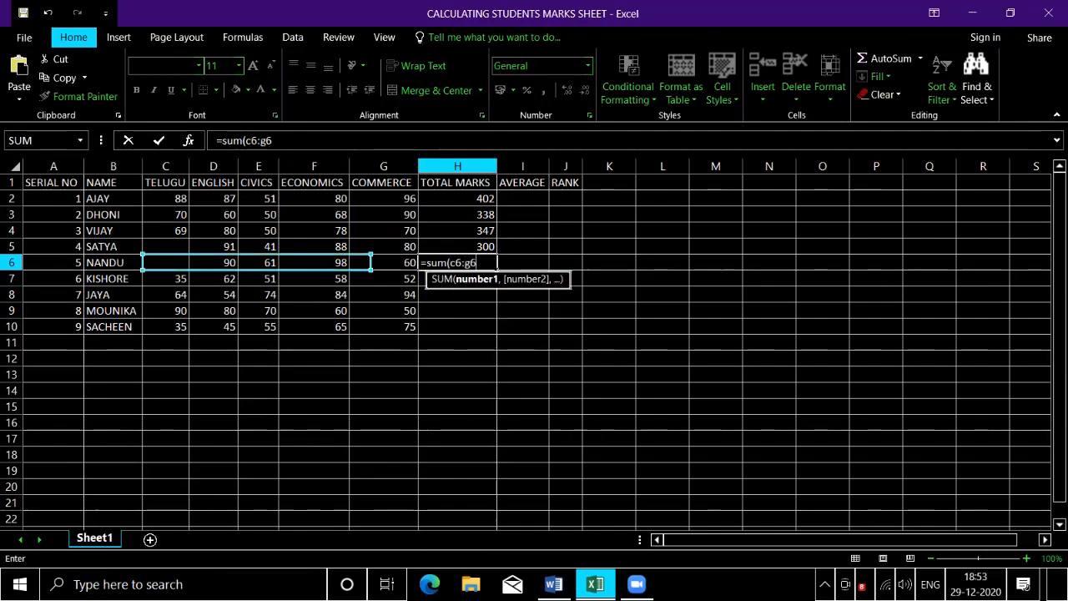
{"action": "type", "text": ")"}
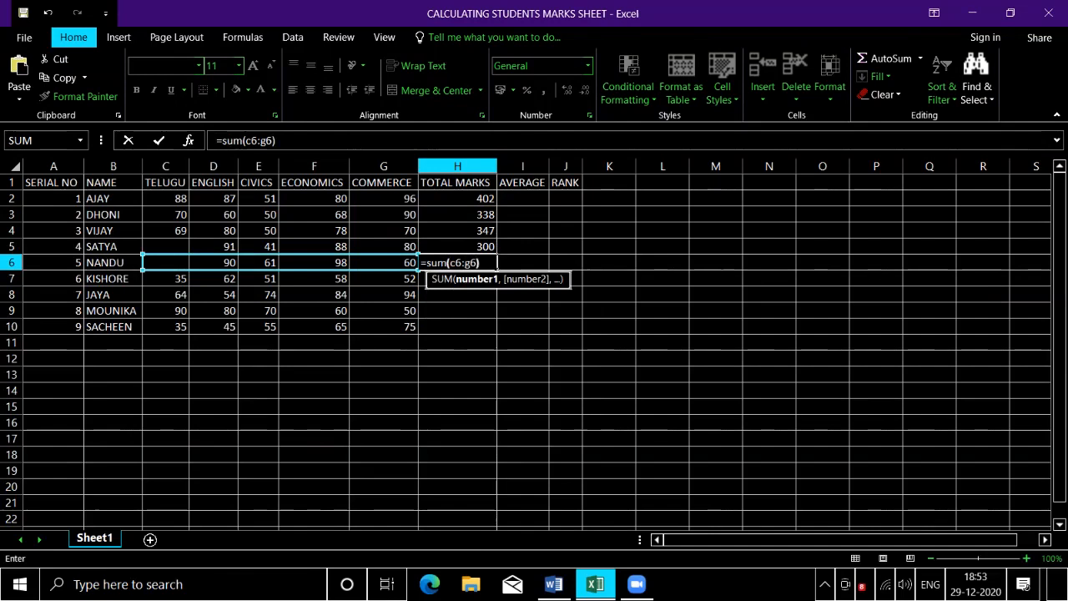
{"action": "key", "text": "Return"}
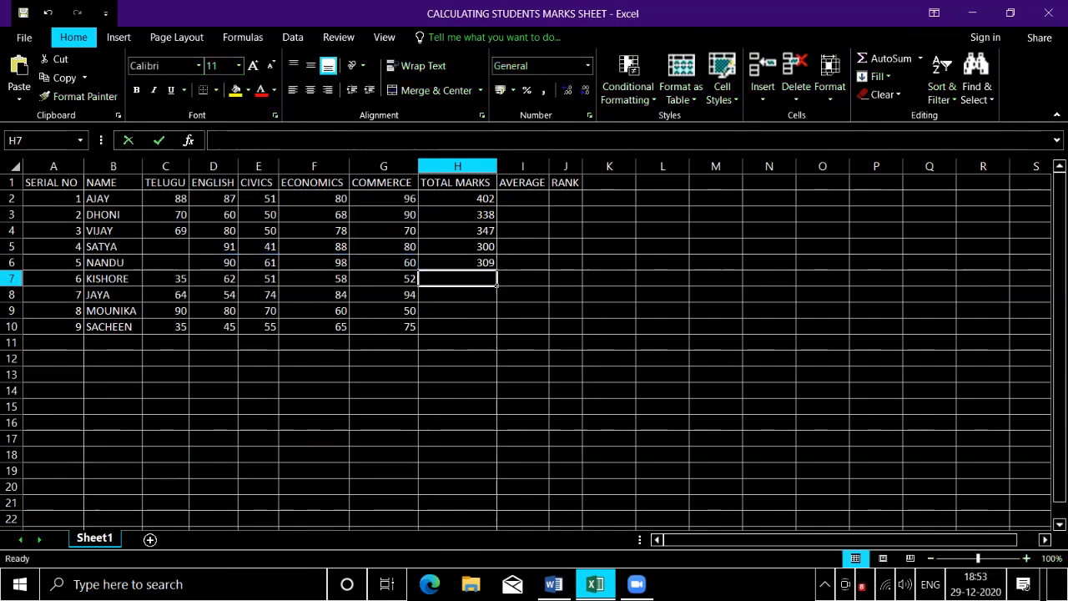
Examine the SUM formula in H6 and the empty total cells H7 to H10 of the remaining students.
{"action": "left_click", "coordinate": [457, 263]}
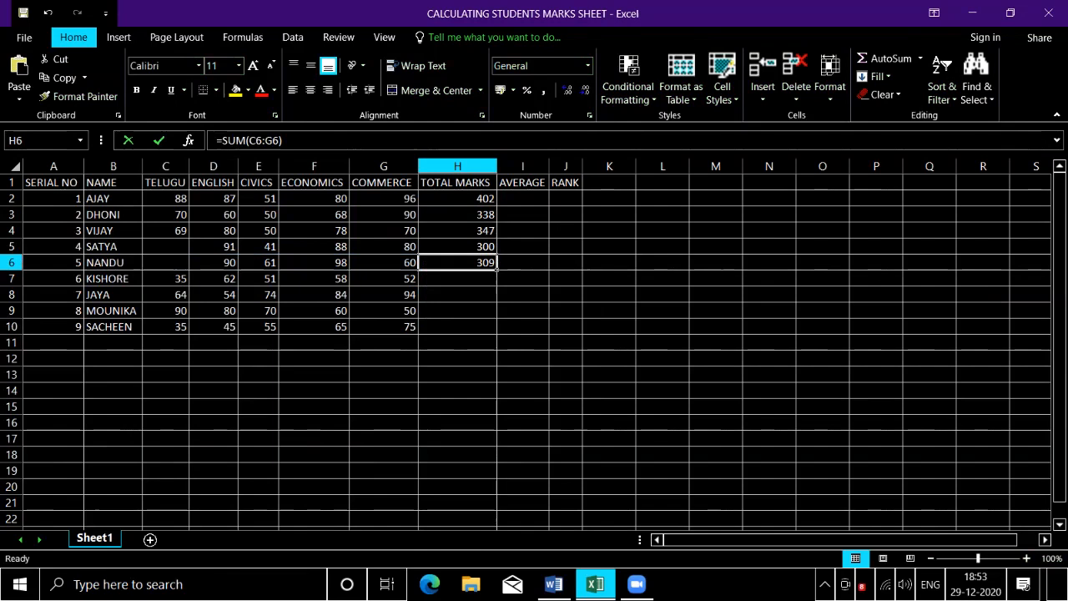
{"action": "left_click", "coordinate": [457, 278]}
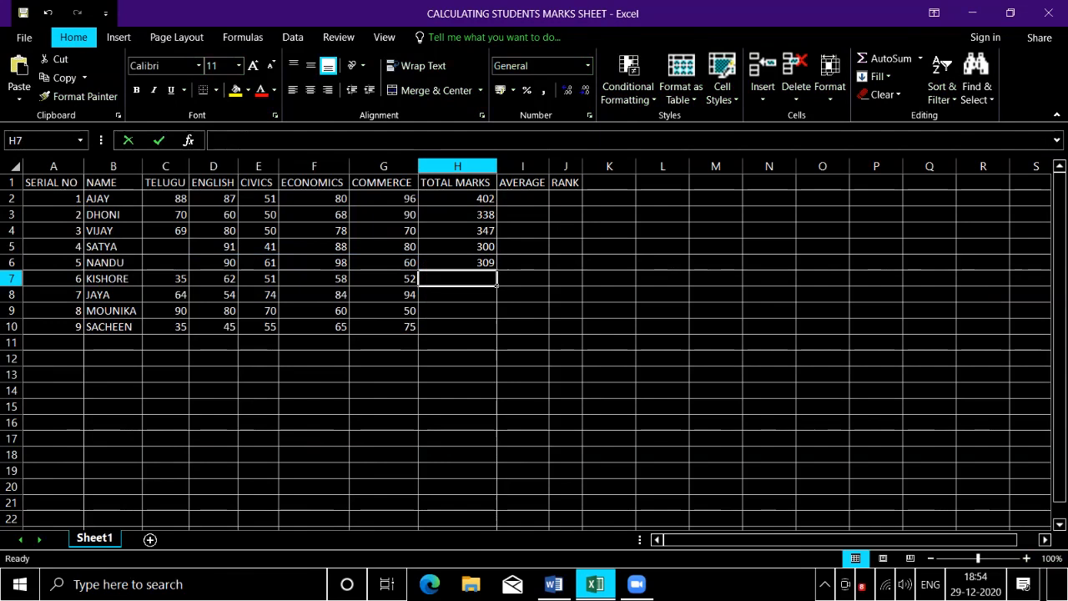
{"action": "key", "text": "Left"}
{"action": "key", "text": "Right"}
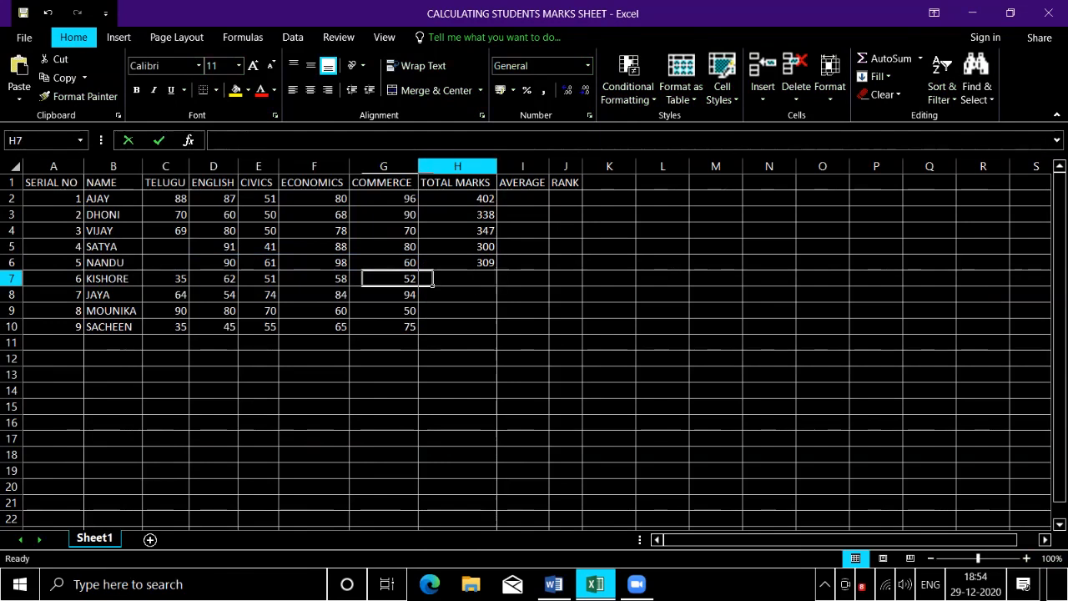
{"action": "key", "text": "Up"}
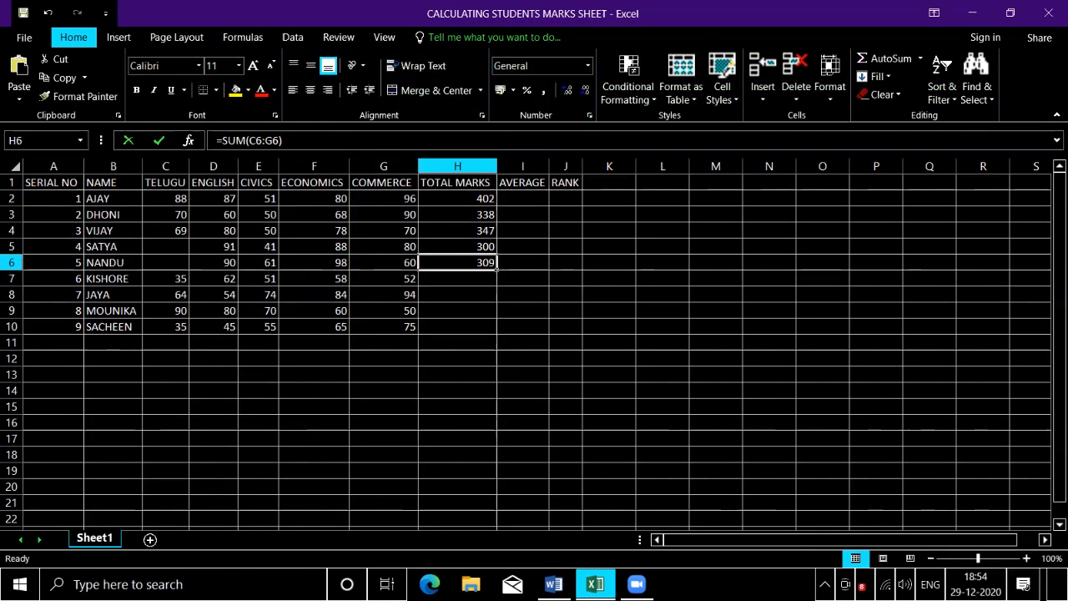
{"action": "key", "text": "Down"}
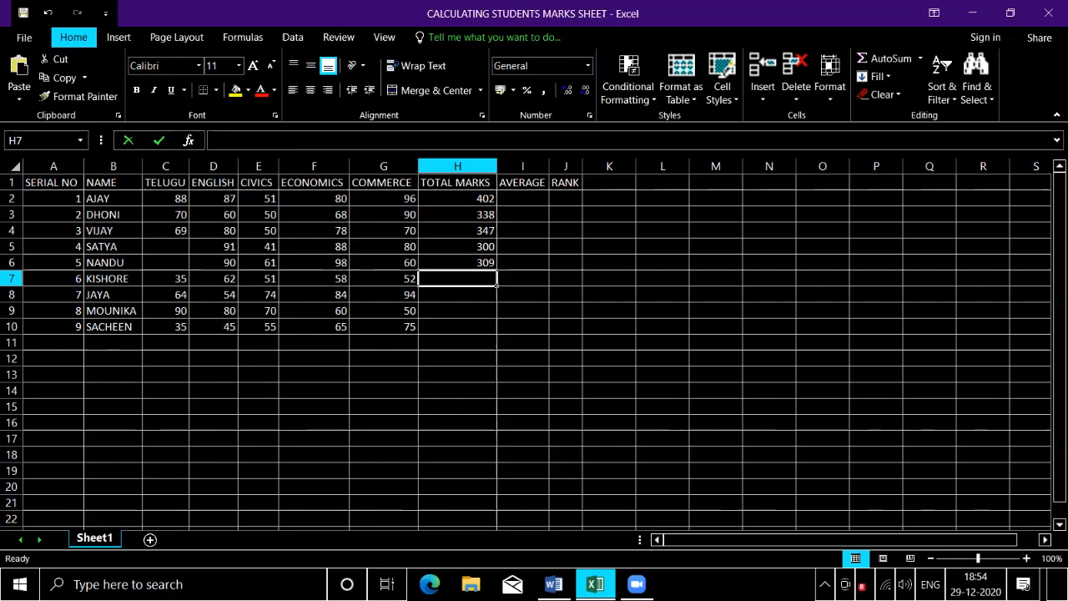
{"action": "key", "text": "Down"}
{"action": "key", "text": "Down"}
{"action": "key", "text": "Down"}
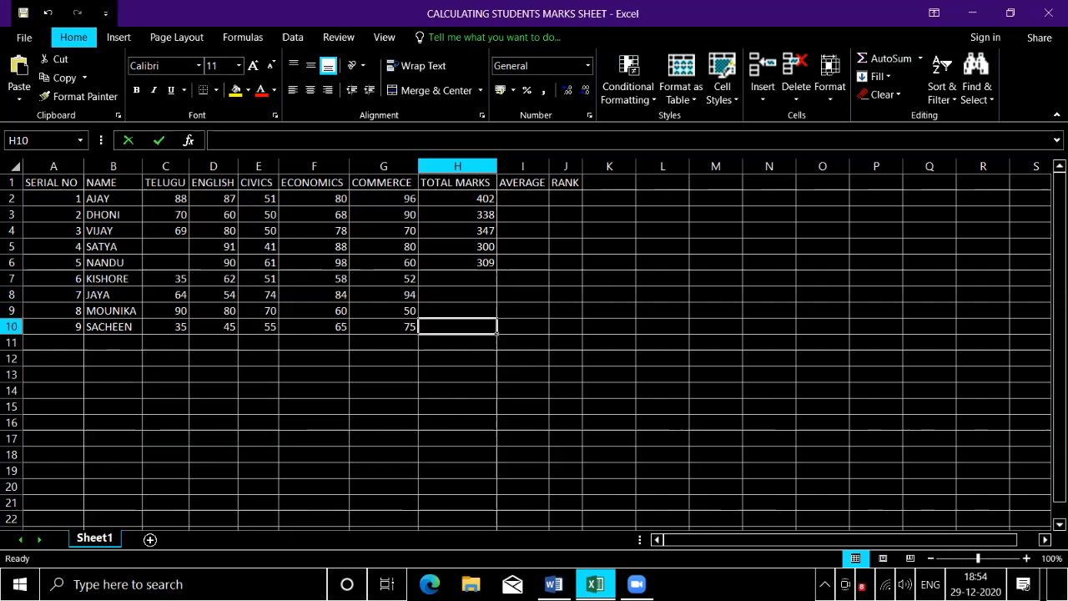
{"action": "key", "text": "Left"}
{"action": "key", "text": "Right"}
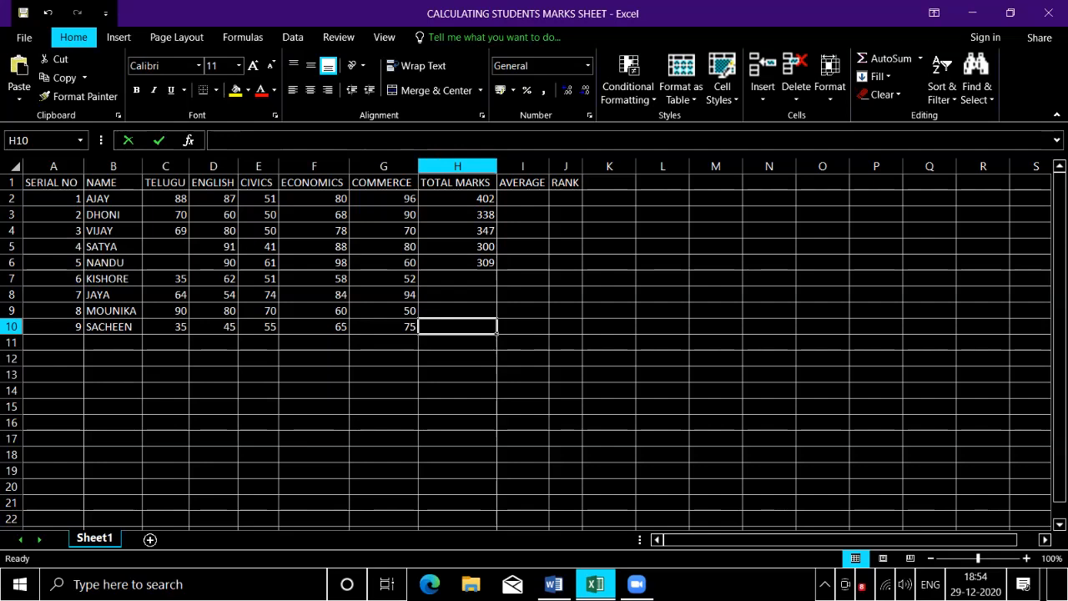
{"action": "key", "text": "Up"}
{"action": "key", "text": "Up"}
{"action": "key", "text": "Up"}
{"action": "key", "text": "Up"}
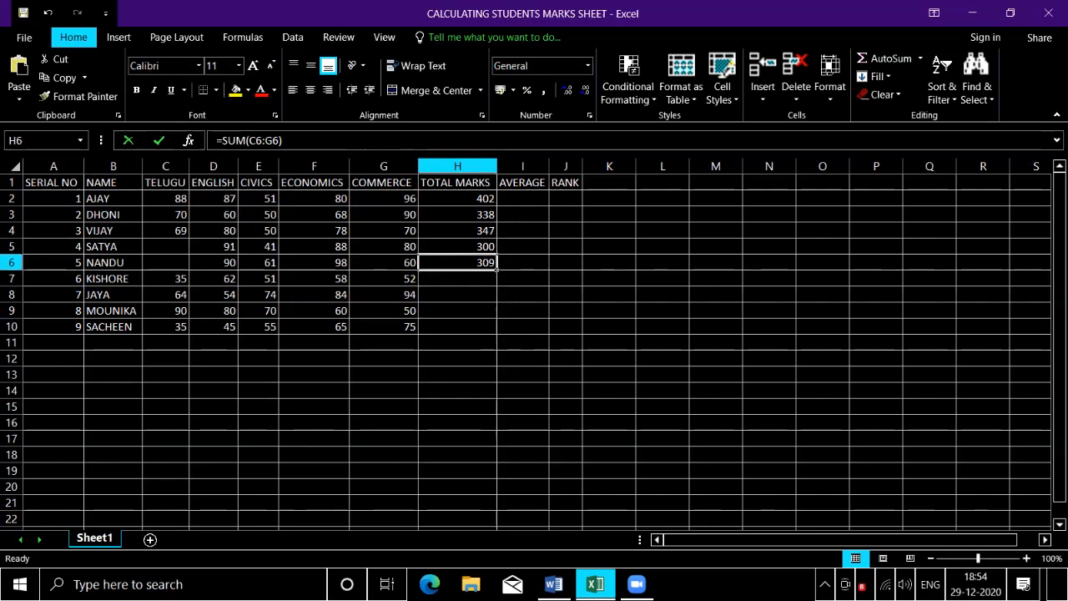
{"action": "key", "text": "Down"}
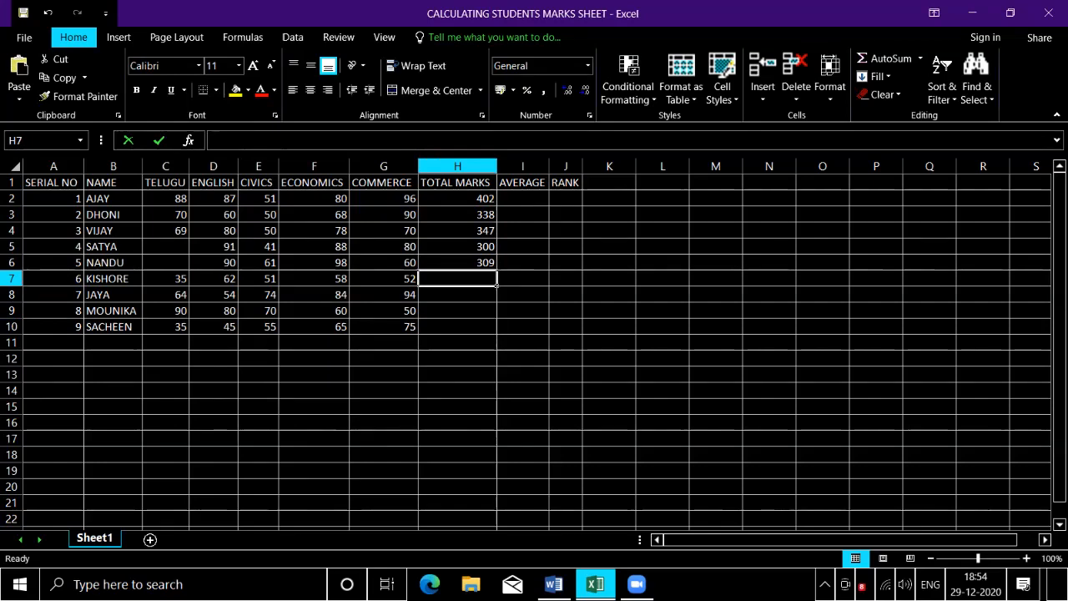
Fill the SUM formula from H6 down into H7 and H8 to total the sixth and seventh students' marks.
{"action": "key", "text": "Left"}
{"action": "key", "text": "Right"}
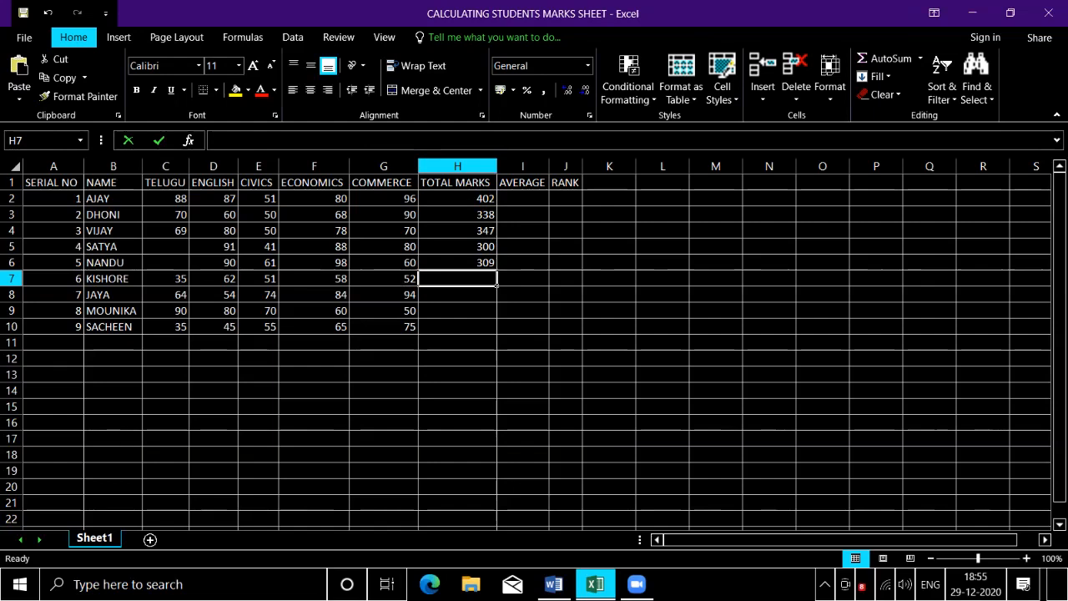
{"action": "key", "text": "ctrl+d"}
{"action": "key", "text": "Left"}
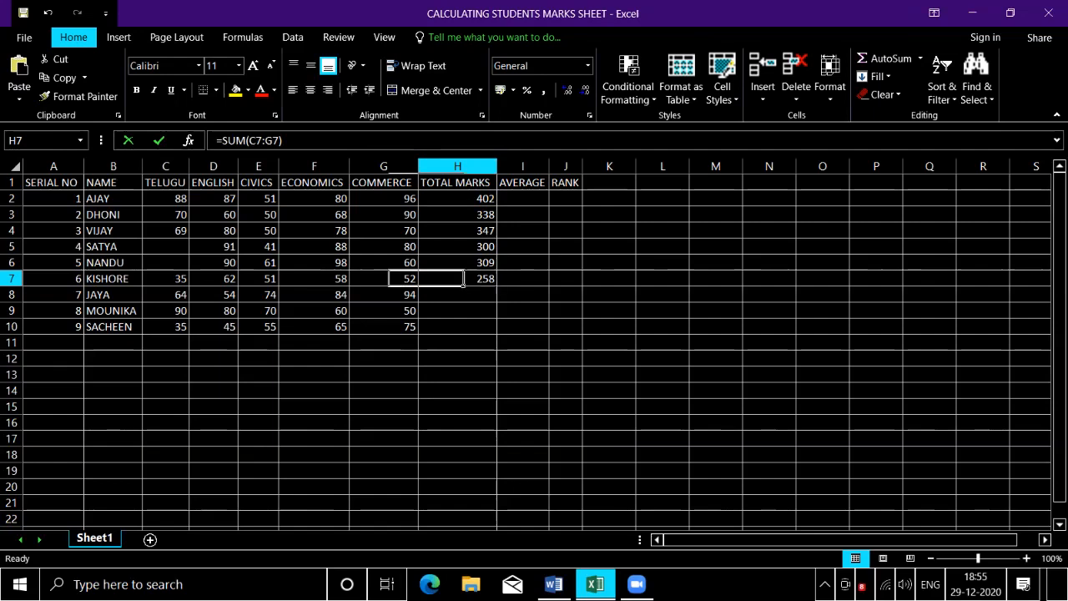
{"action": "key", "text": "Down"}
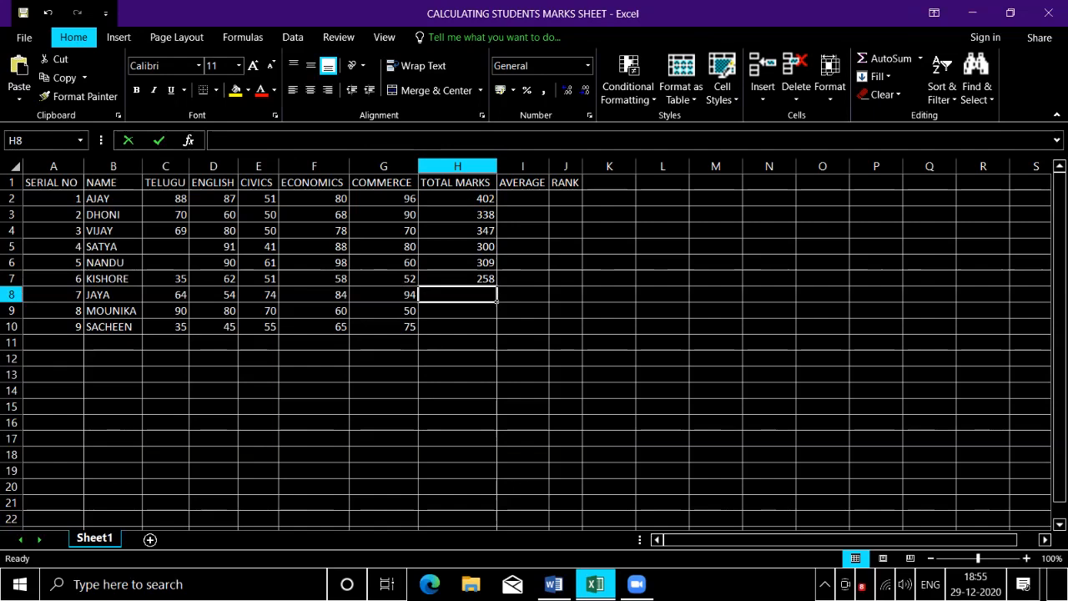
{"action": "key", "text": "ctrl+d"}
{"action": "key", "text": "Right"}
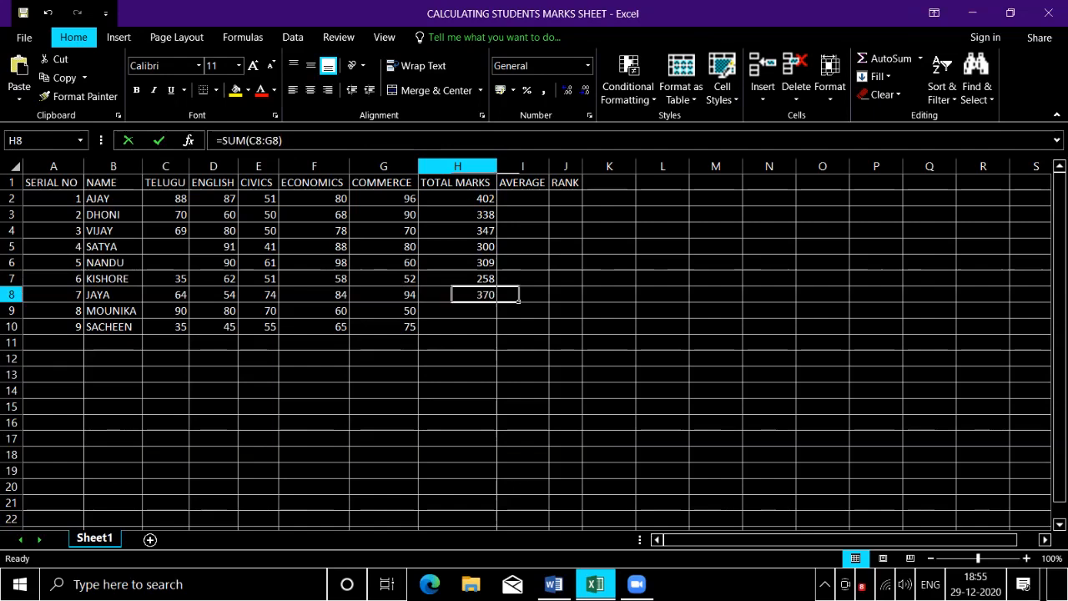
Fill the SUM formula down into H9 and H10 to total the eighth and ninth students' marks.
{"action": "key", "text": "Down"}
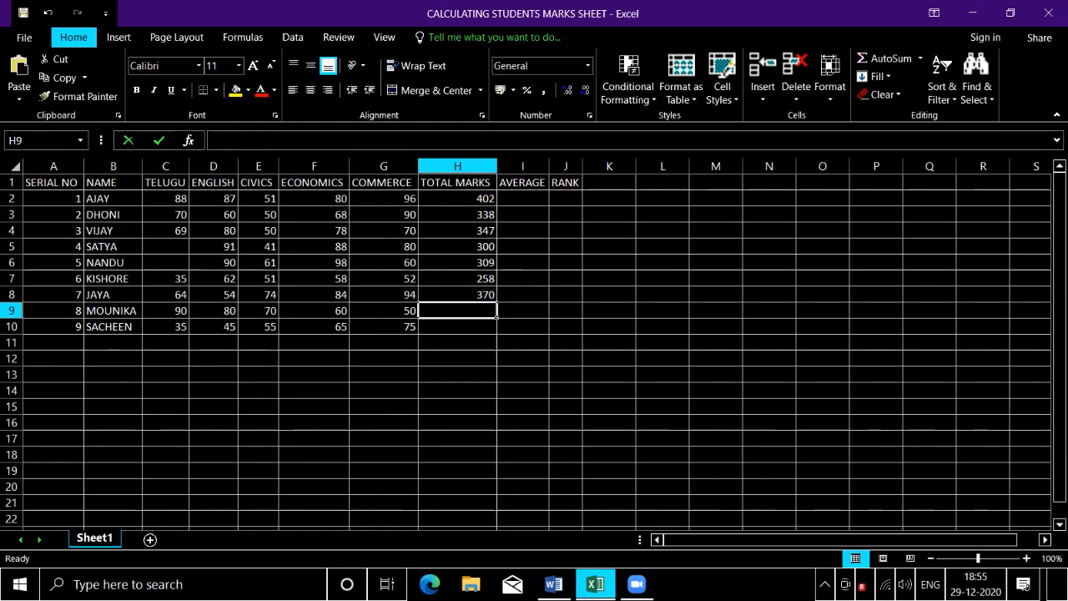
{"action": "key", "text": "ctrl+d"}
{"action": "key", "text": "Down"}
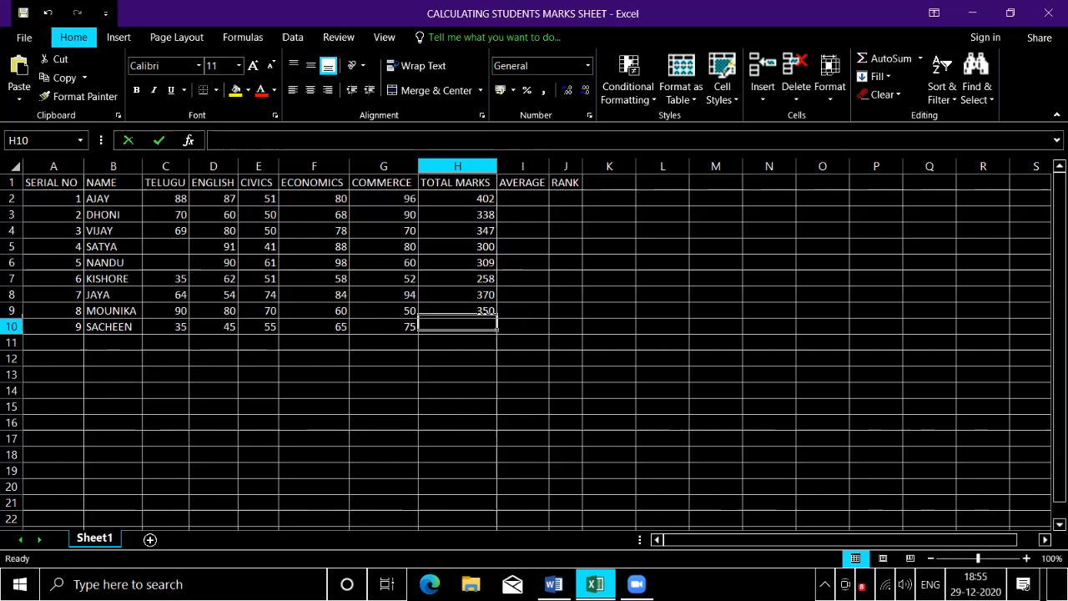
{"action": "key", "text": "Left"}
{"action": "key", "text": "Right"}
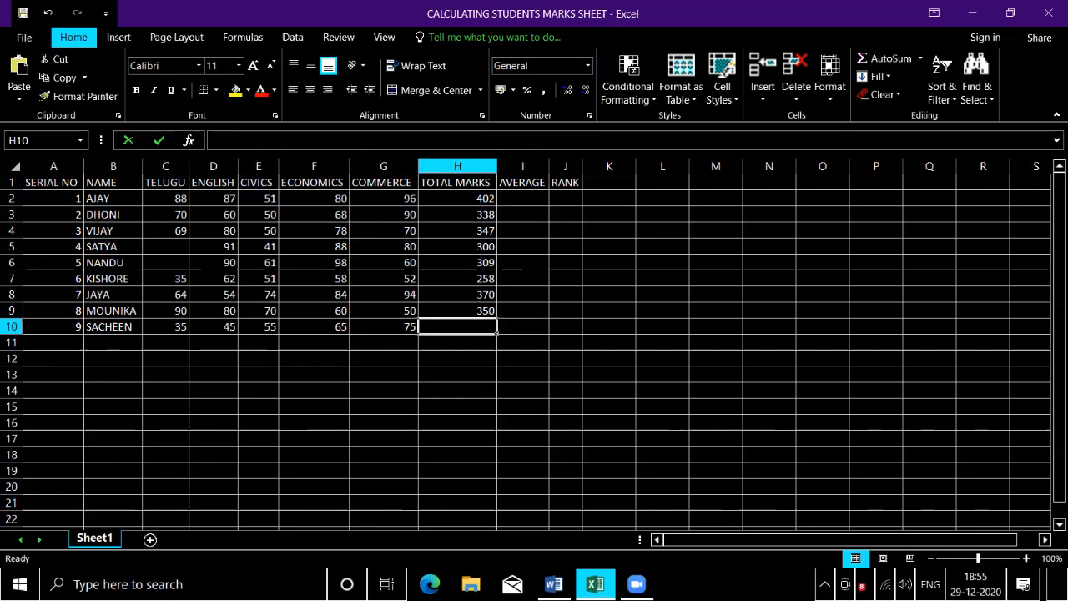
{"action": "key", "text": "ctrl+d"}
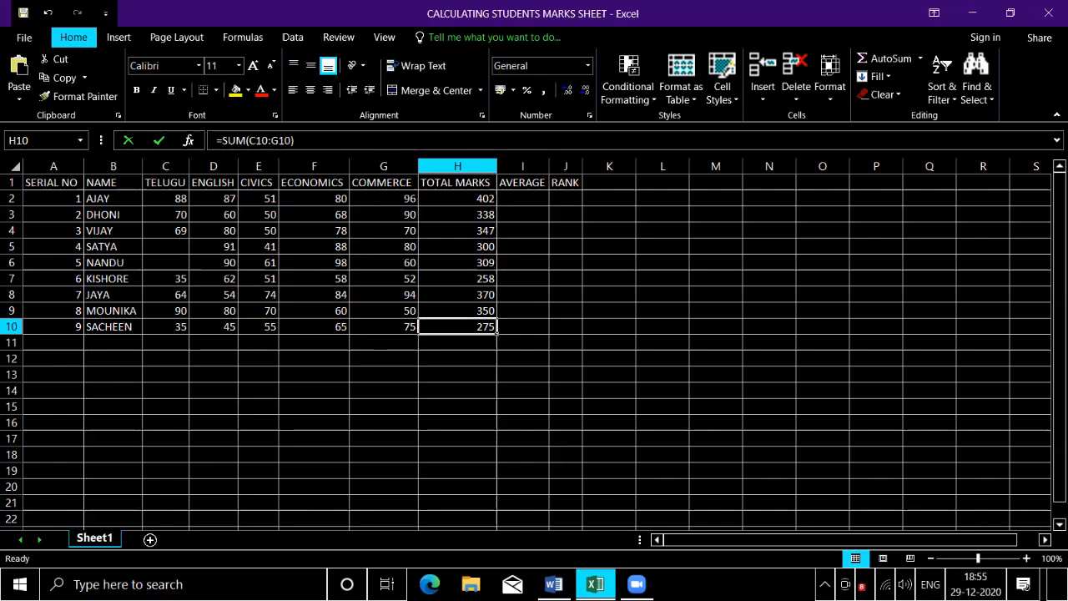
Review the formulas in the TOTAL MARKS column cell by cell, down to H10.
{"action": "key", "text": "Right"}
{"action": "key", "text": "Left"}
{"action": "key", "text": "Left"}
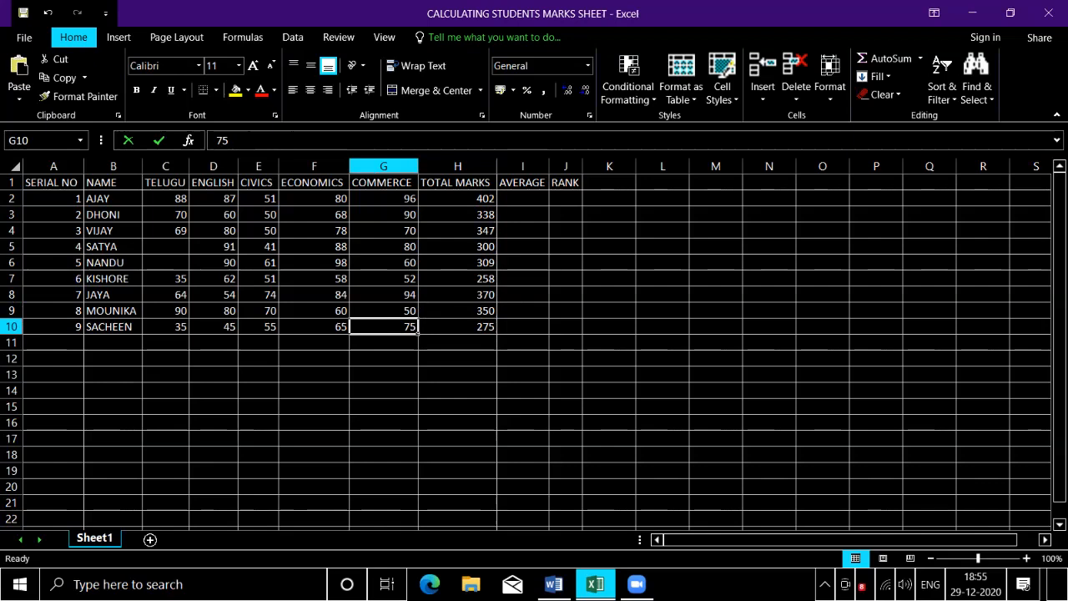
{"action": "key", "text": "Right"}
{"action": "key", "text": "Down"}
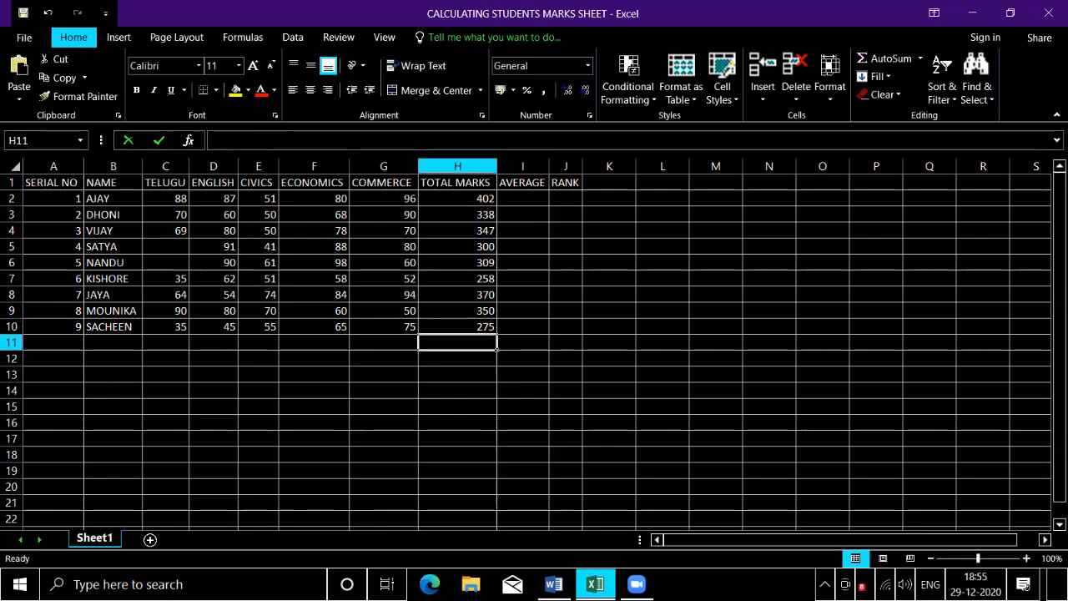
{"action": "key", "text": "Up"}
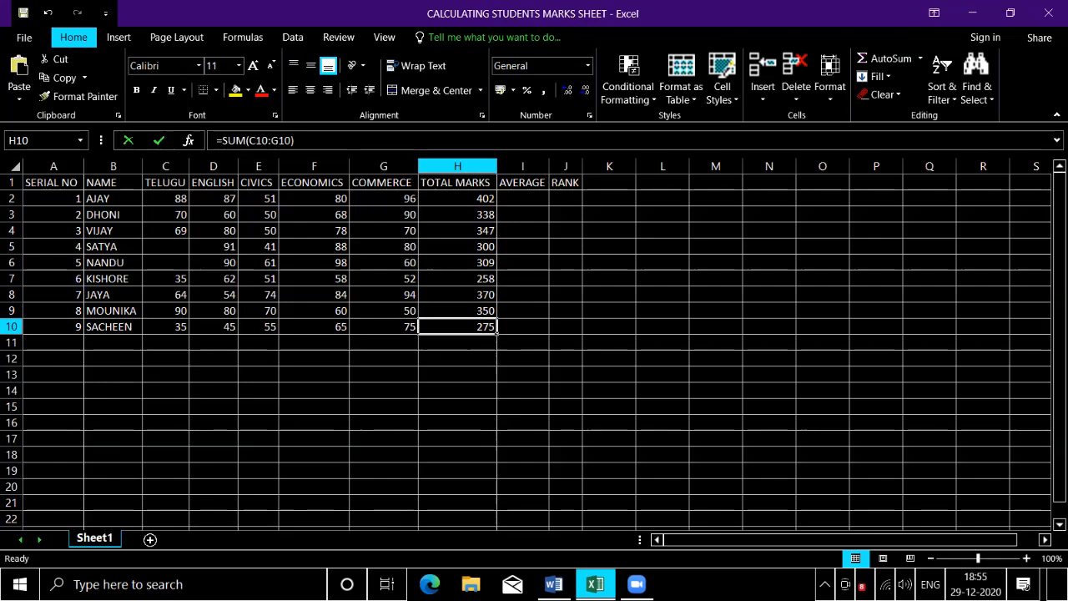
{"action": "key", "text": "Up"}
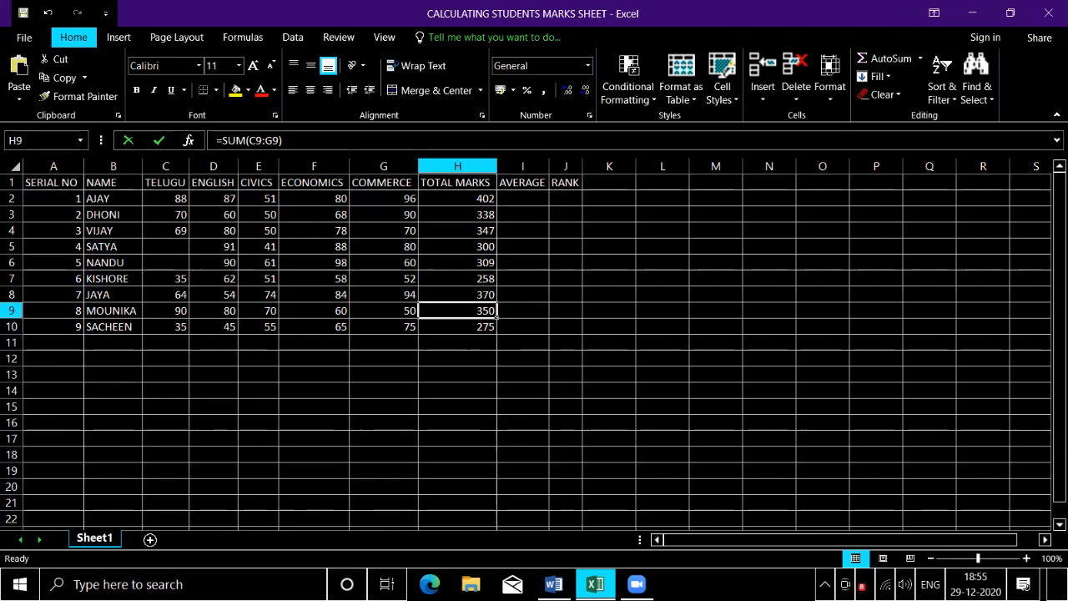
{"action": "key", "text": "Up"}
{"action": "key", "text": "Up"}
{"action": "key", "text": "Up"}
{"action": "key", "text": "Up"}
{"action": "key", "text": "Up"}
{"action": "key", "text": "Up"}
{"action": "key", "text": "Up"}
{"action": "key", "text": "Up"}
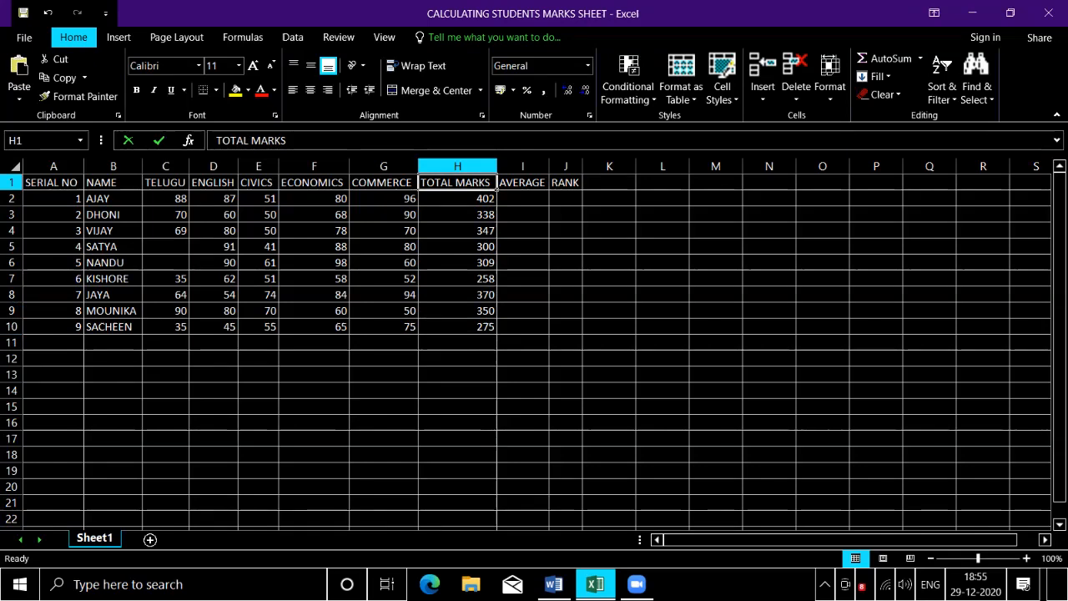
{"action": "key", "text": "Down"}
{"action": "key", "text": "Down"}
{"action": "key", "text": "Down"}
{"action": "key", "text": "Down"}
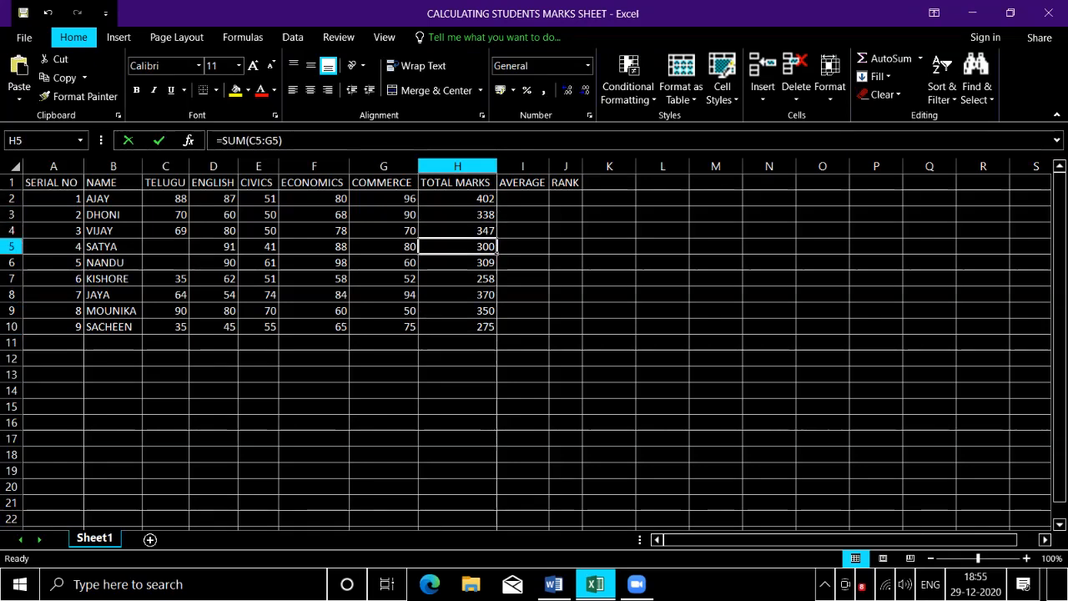
{"action": "key", "text": "Down"}
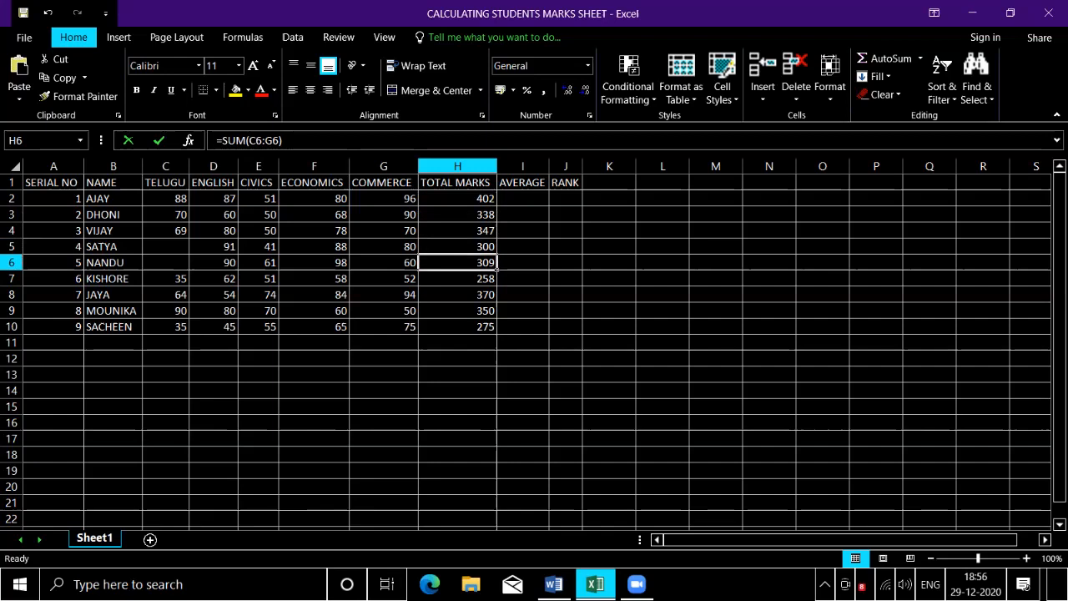
{"action": "key", "text": "Down"}
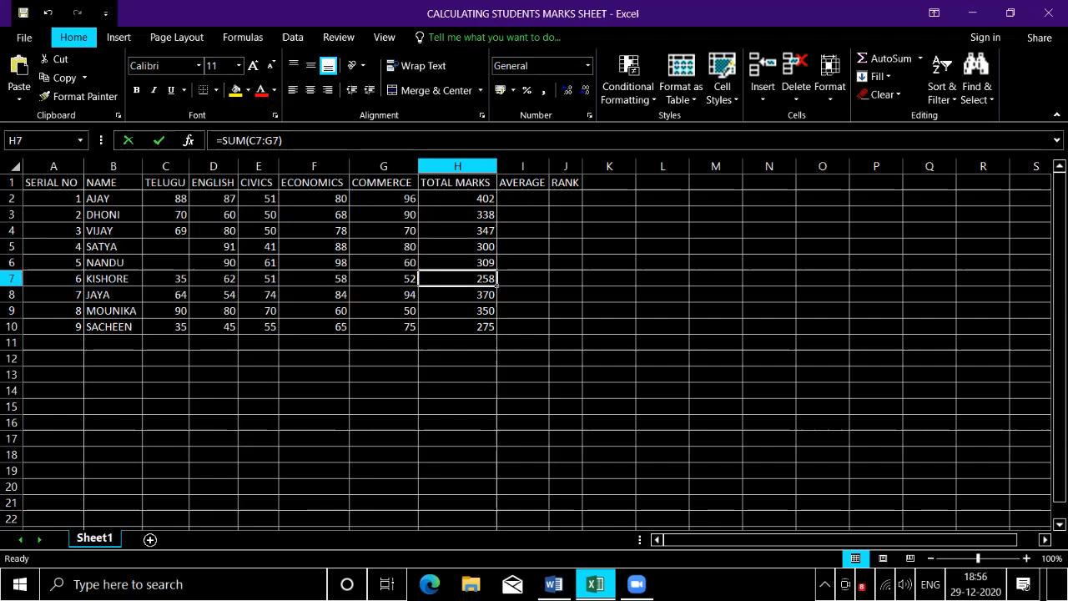
{"action": "key", "text": "Down"}
{"action": "key", "text": "Down"}
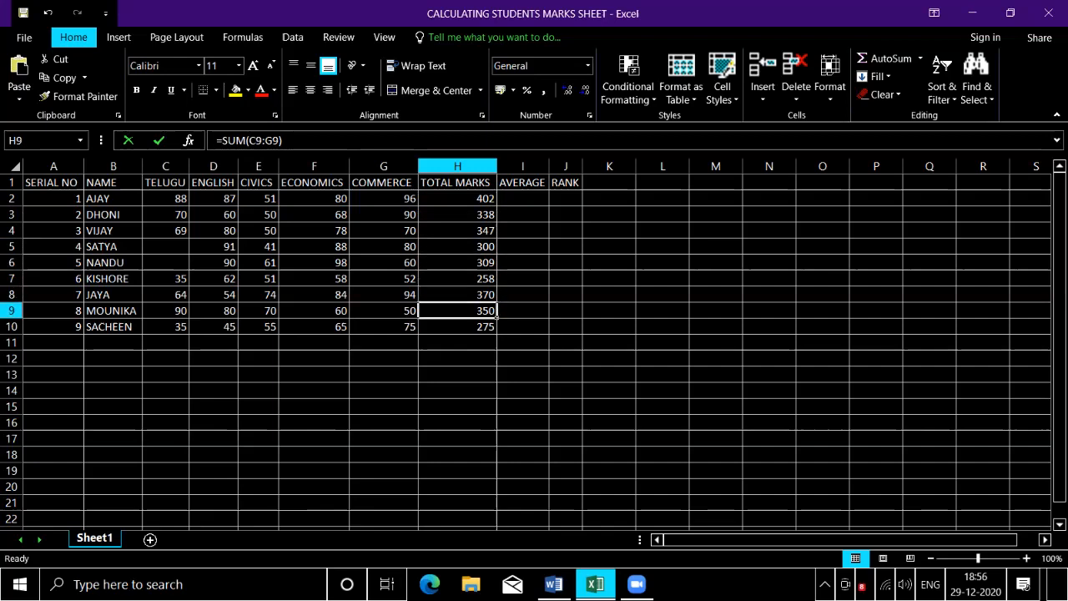
{"action": "key", "text": "Down"}
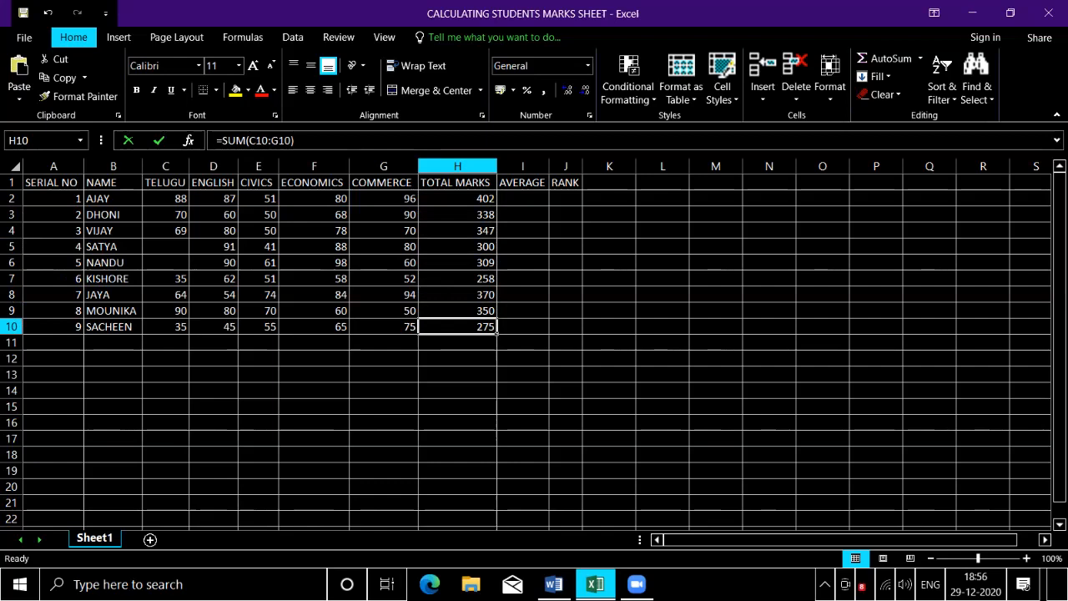
Enter the formula =h2/5 in I2 to calculate the first student's average, and check the entered formula.
{"action": "left_click", "coordinate": [506, 184]}
{"action": "key", "text": "Down"}
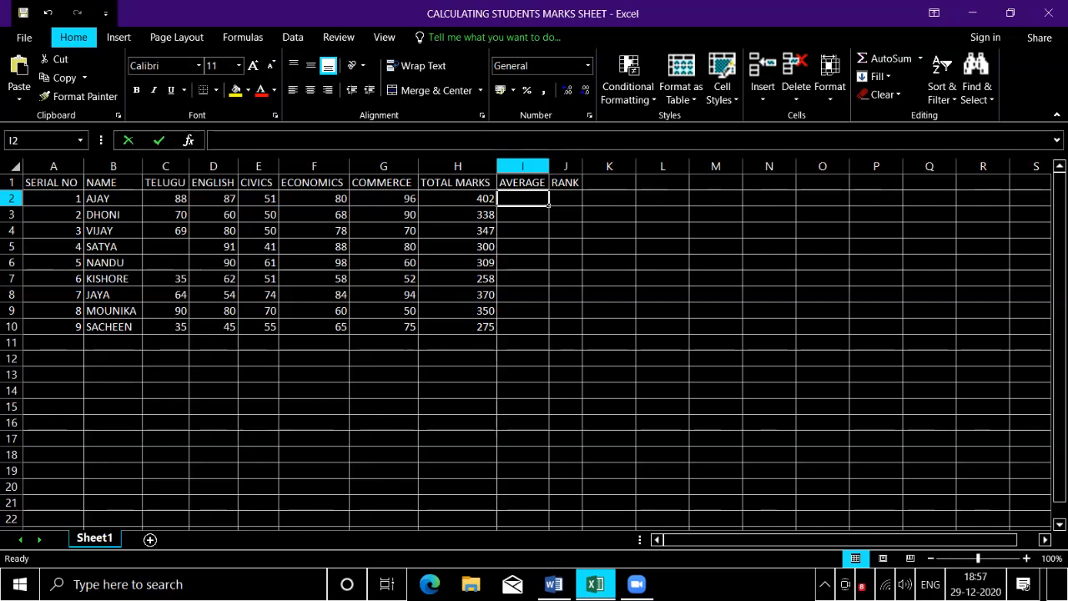
{"action": "key", "text": "Up"}
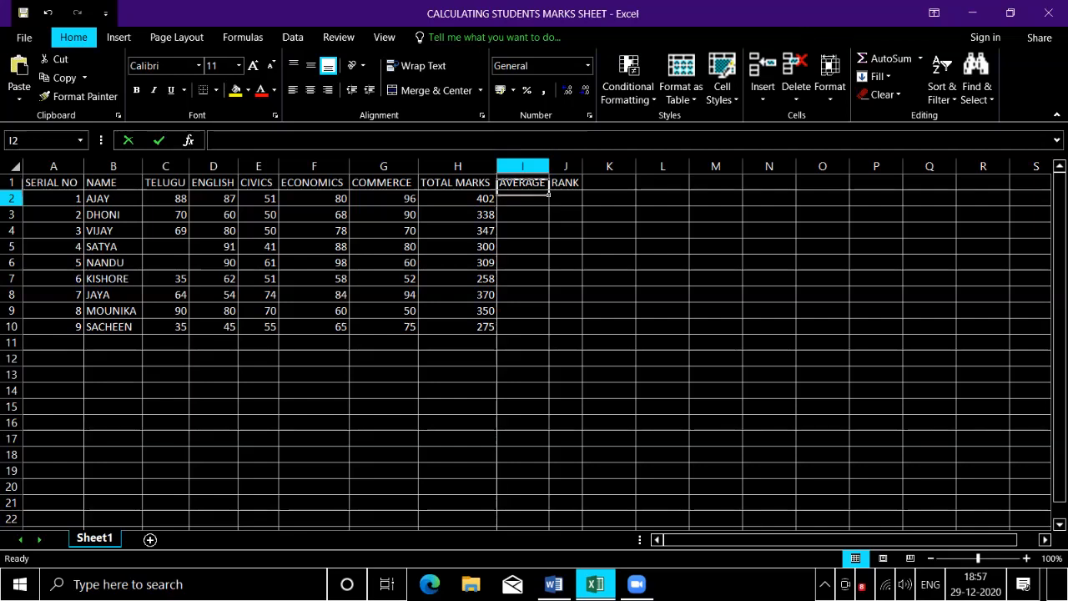
{"action": "key", "text": "Down"}
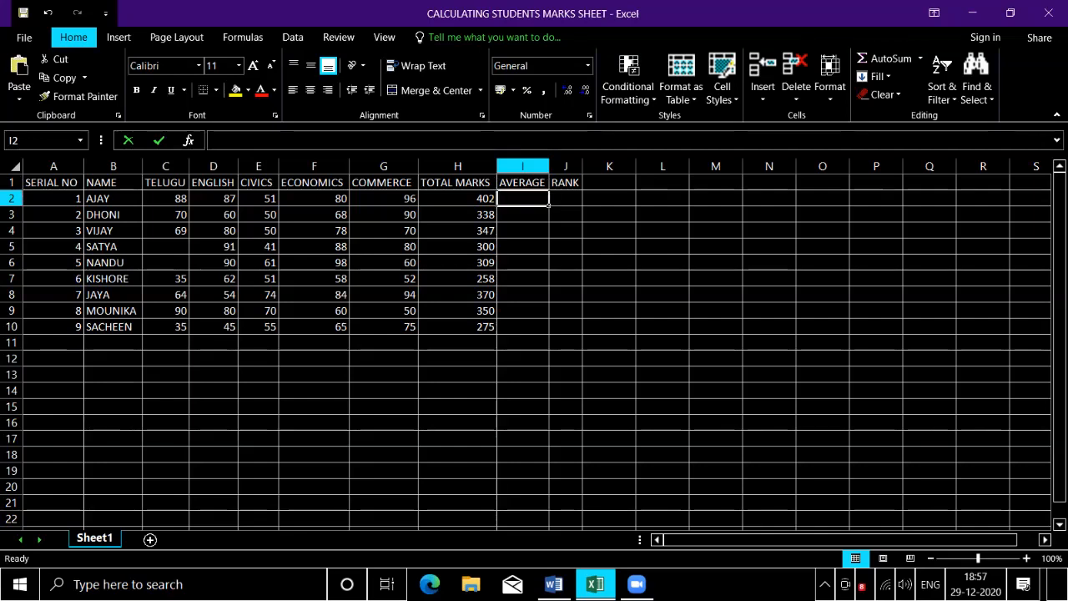
{"action": "type", "text": "="}
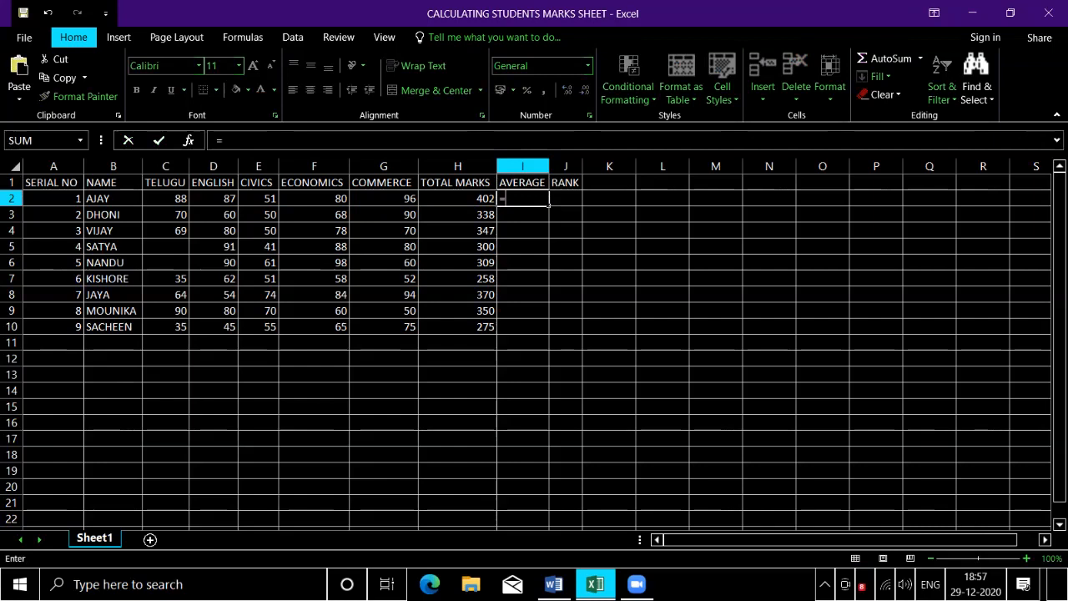
{"action": "type", "text": "h2"}
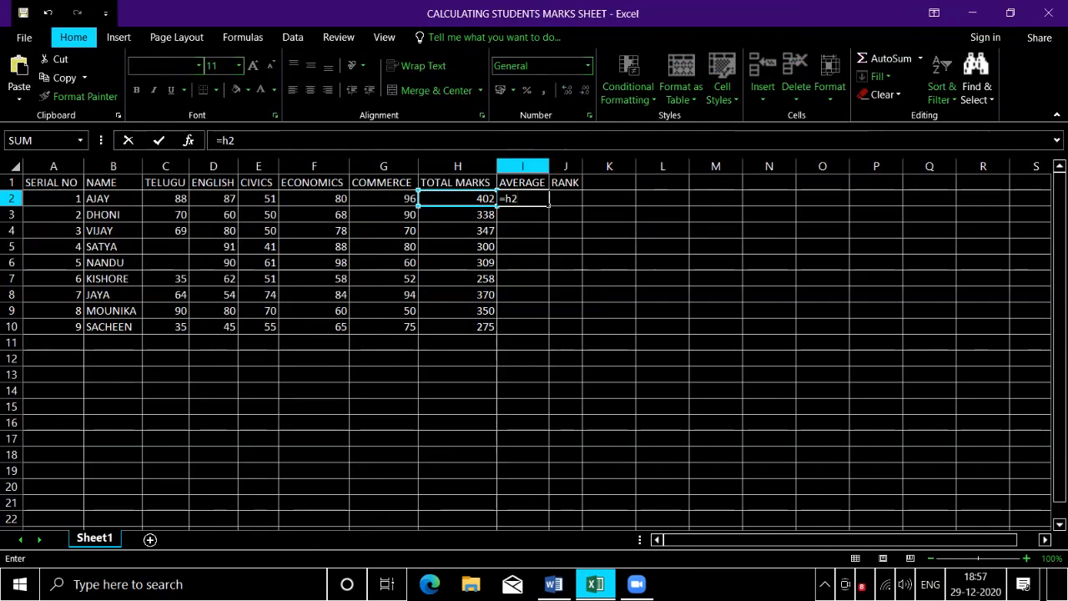
{"action": "type", "text": "/"}
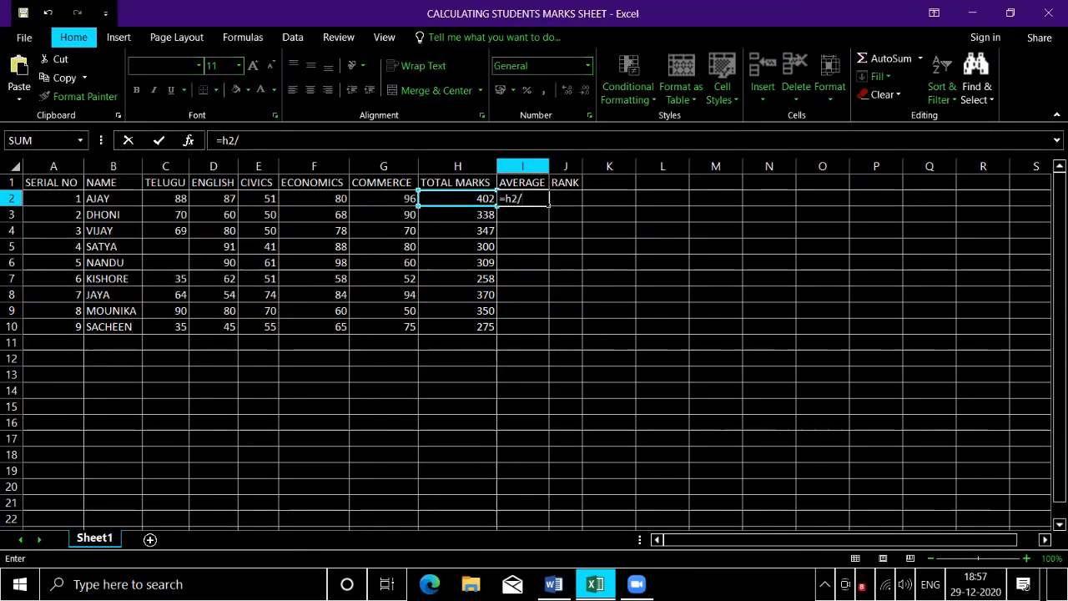
{"action": "type", "text": "5"}
{"action": "key", "text": "Return"}
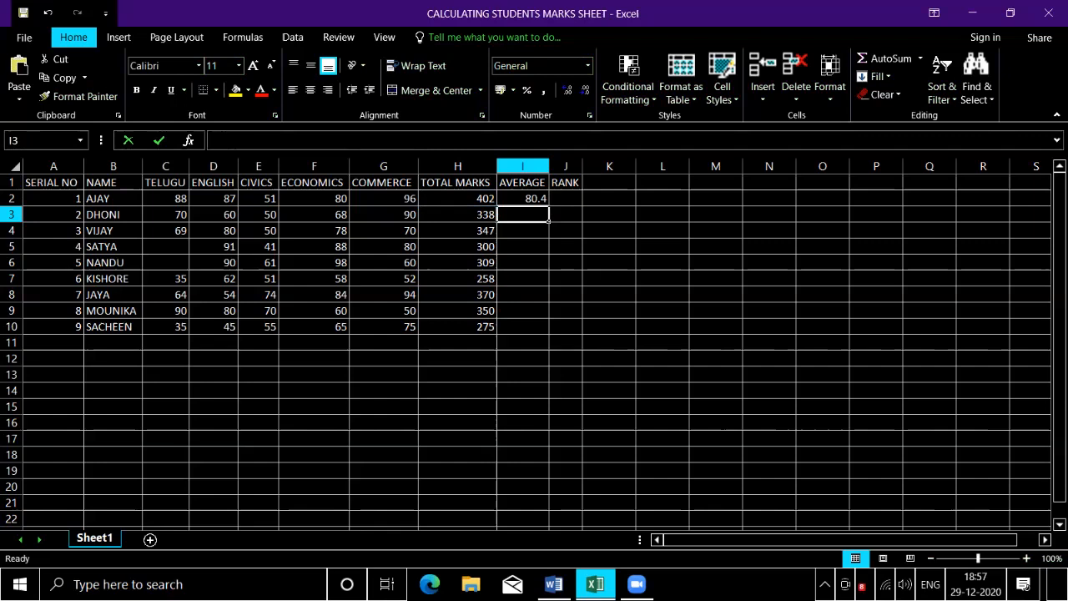
{"action": "left_click", "coordinate": [523, 199]}
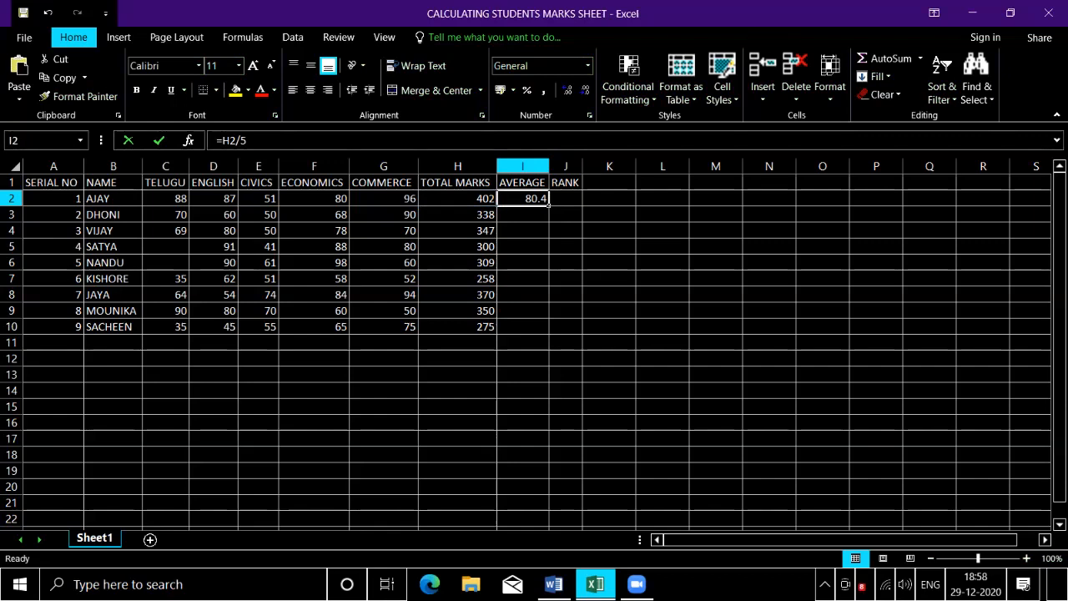
Enter the formula =h3/5 in I3 to calculate the second student's average, and check the entered formula.
{"action": "left_click", "coordinate": [522, 214]}
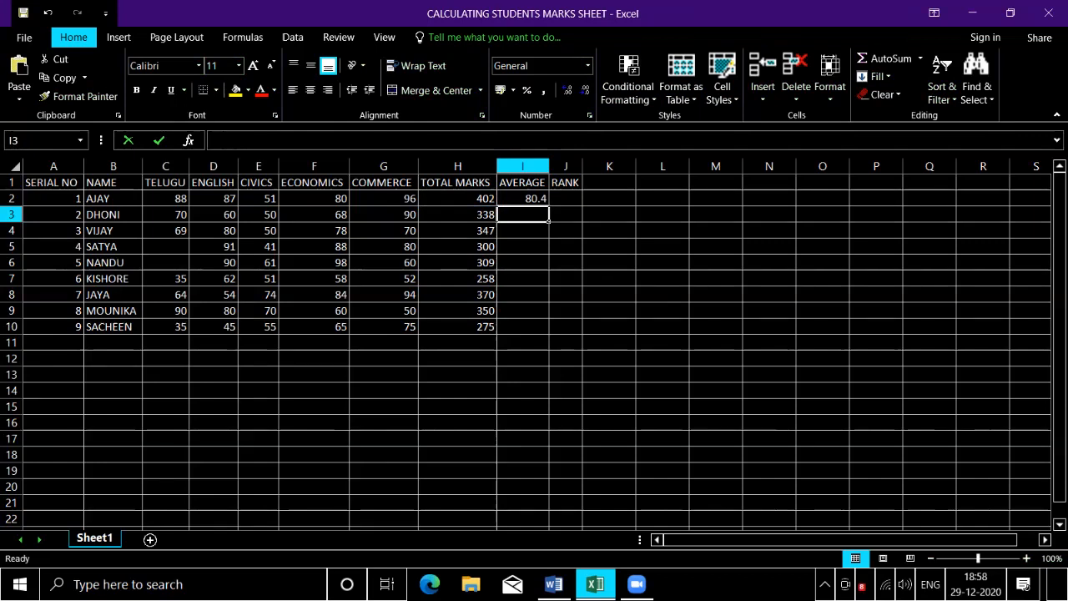
{"action": "left_click", "coordinate": [522, 199]}
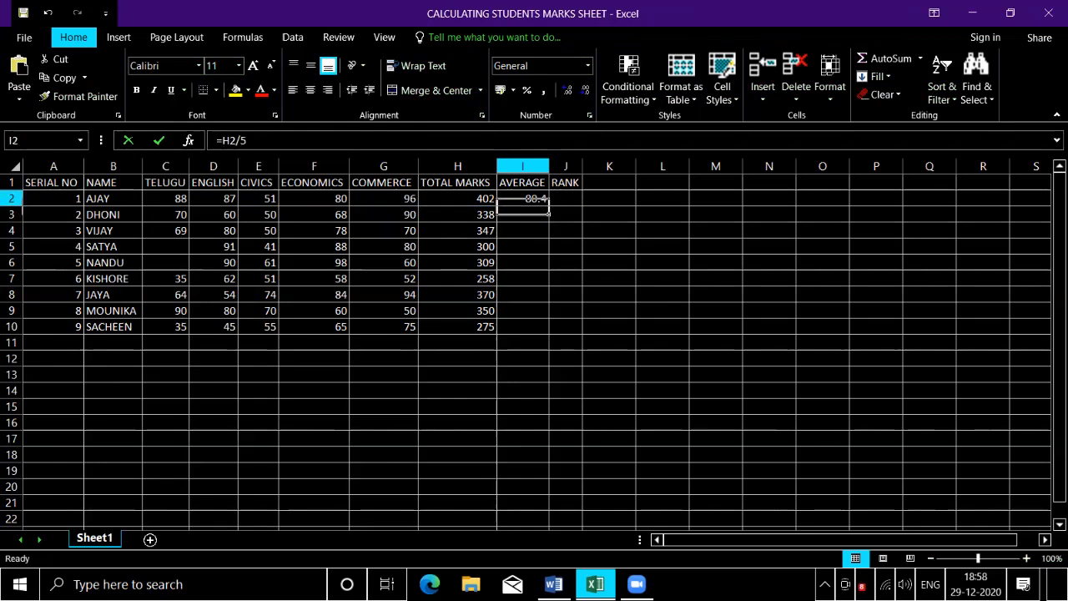
{"action": "left_click", "coordinate": [522, 214]}
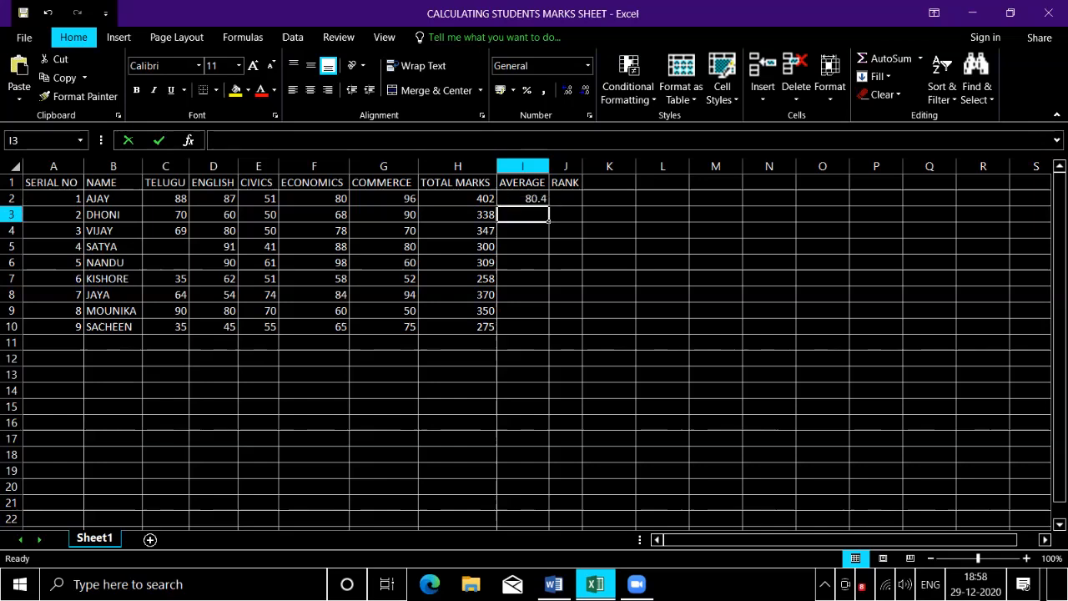
{"action": "type", "text": "="}
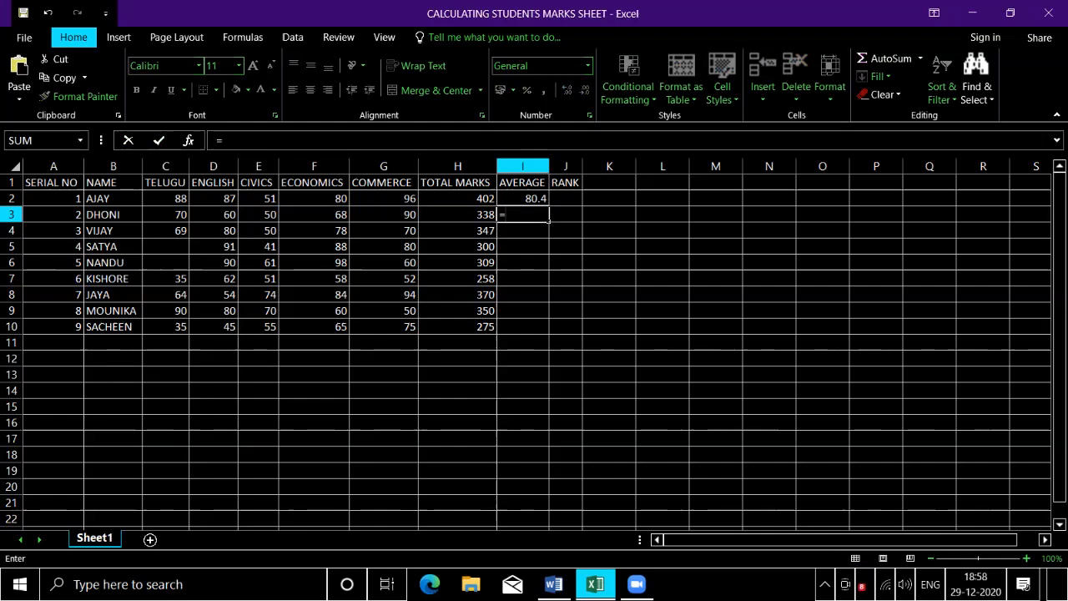
{"action": "type", "text": "h3"}
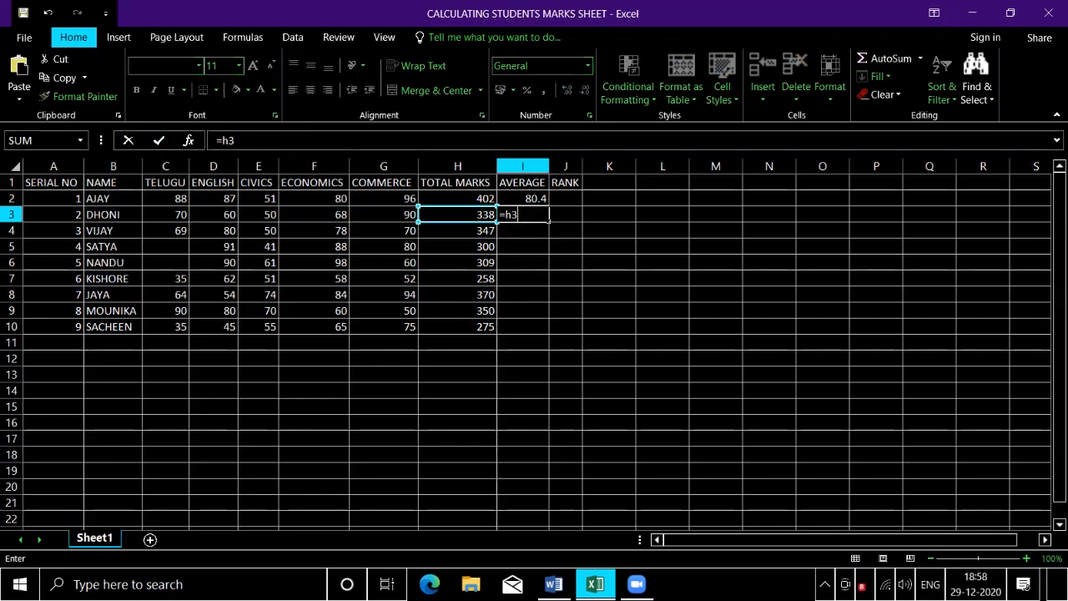
{"action": "key", "text": "BackSpace"}
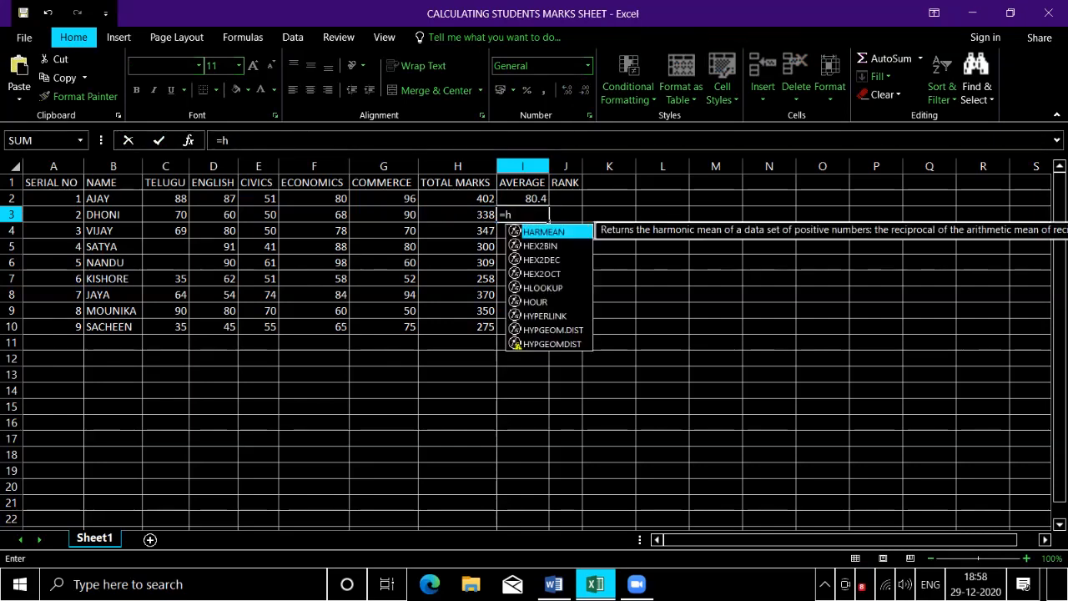
{"action": "type", "text": "3"}
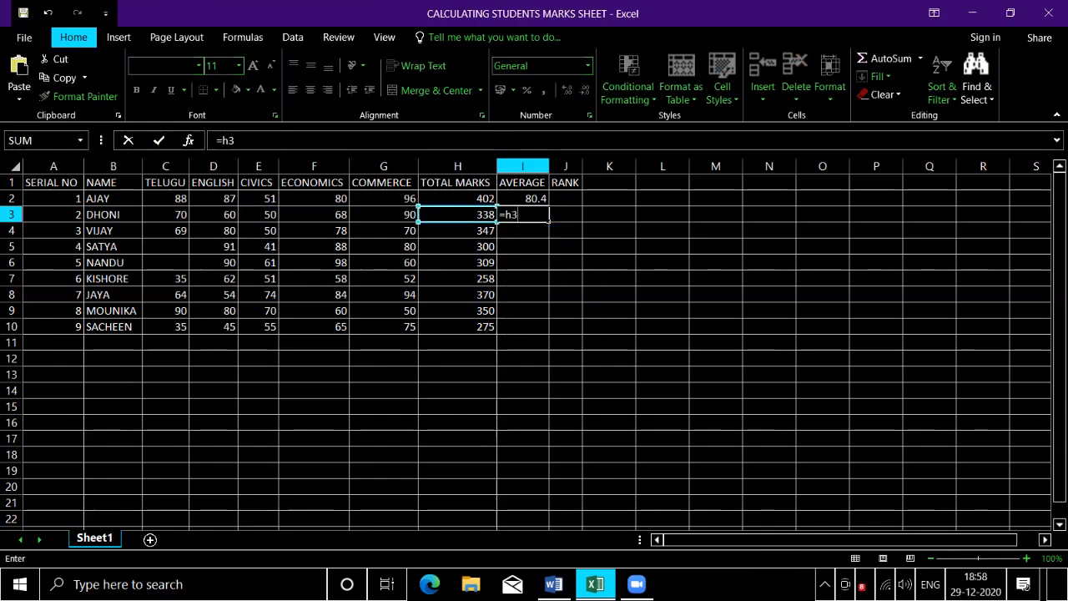
{"action": "type", "text": "/5"}
{"action": "key", "text": "Return"}
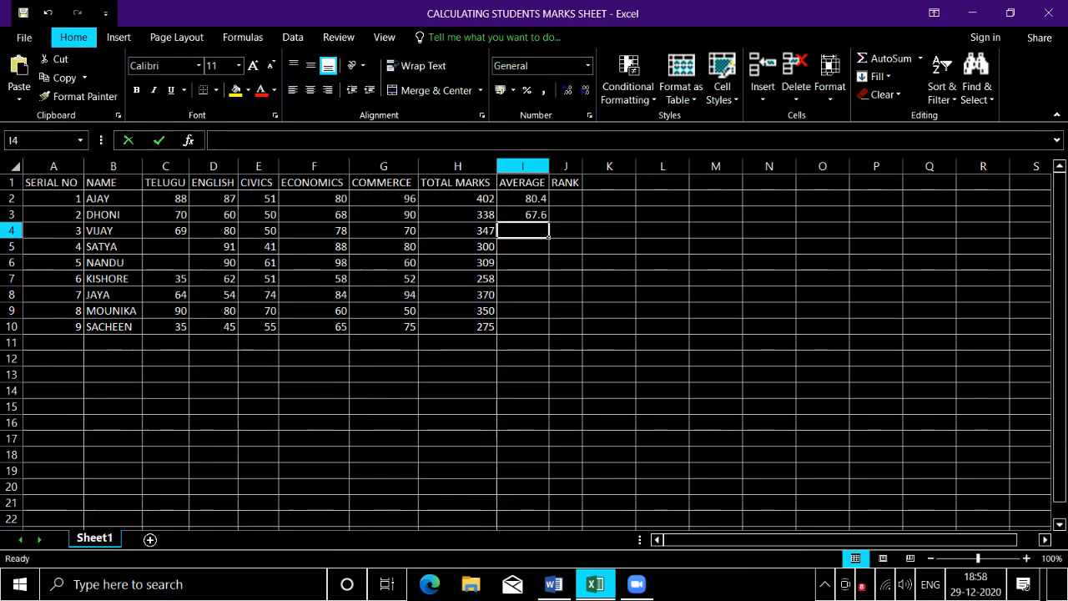
{"action": "left_click", "coordinate": [523, 214]}
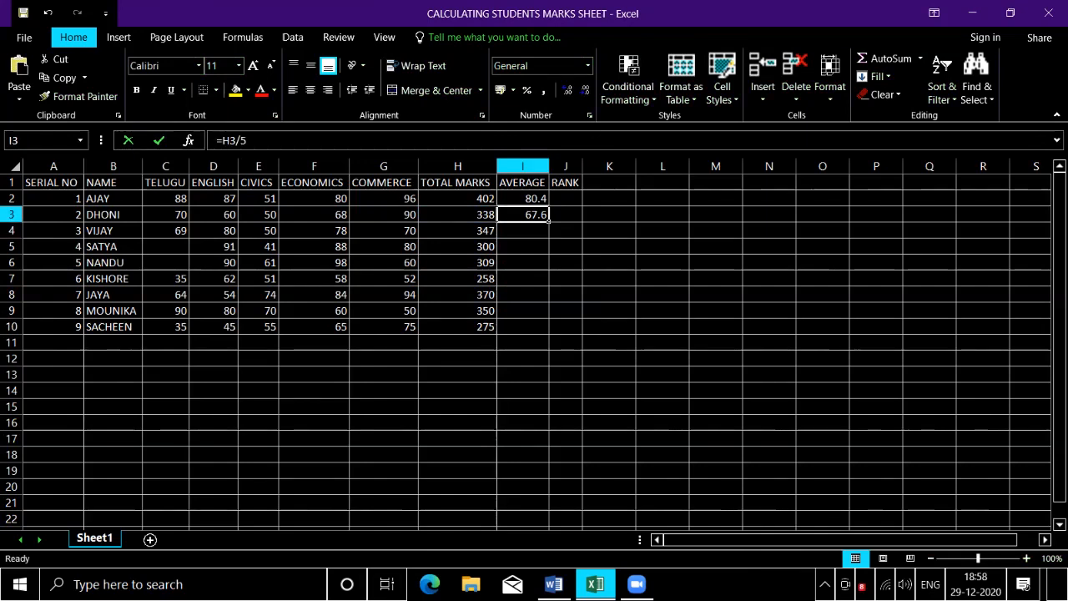
Enter the formula =h4/5 in I4 to calculate the third student's average, and check the entered formula.
{"action": "left_click", "coordinate": [523, 230]}
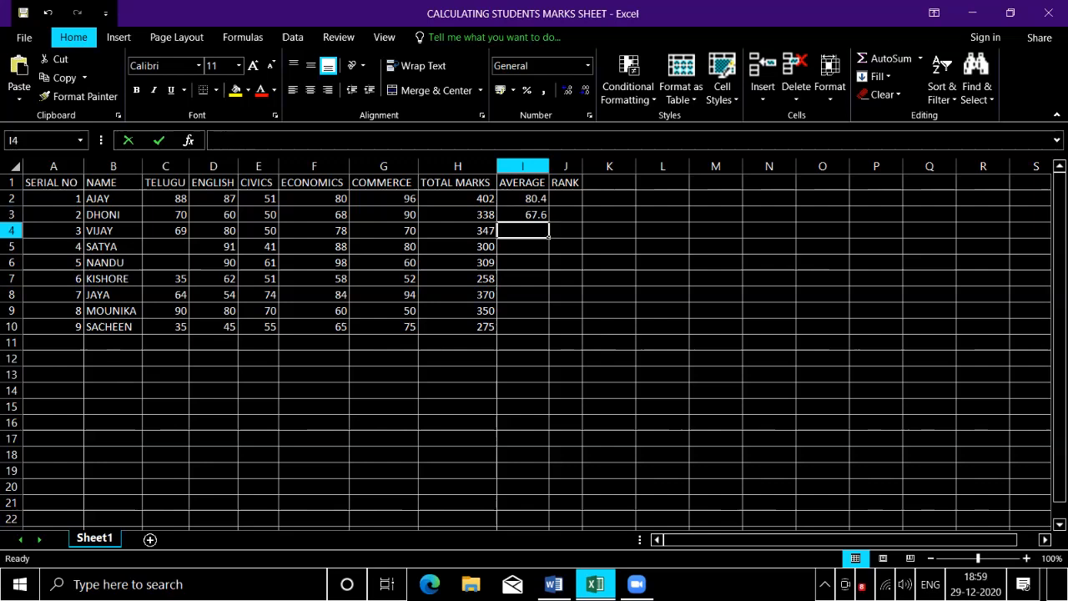
{"action": "left_click", "coordinate": [457, 230]}
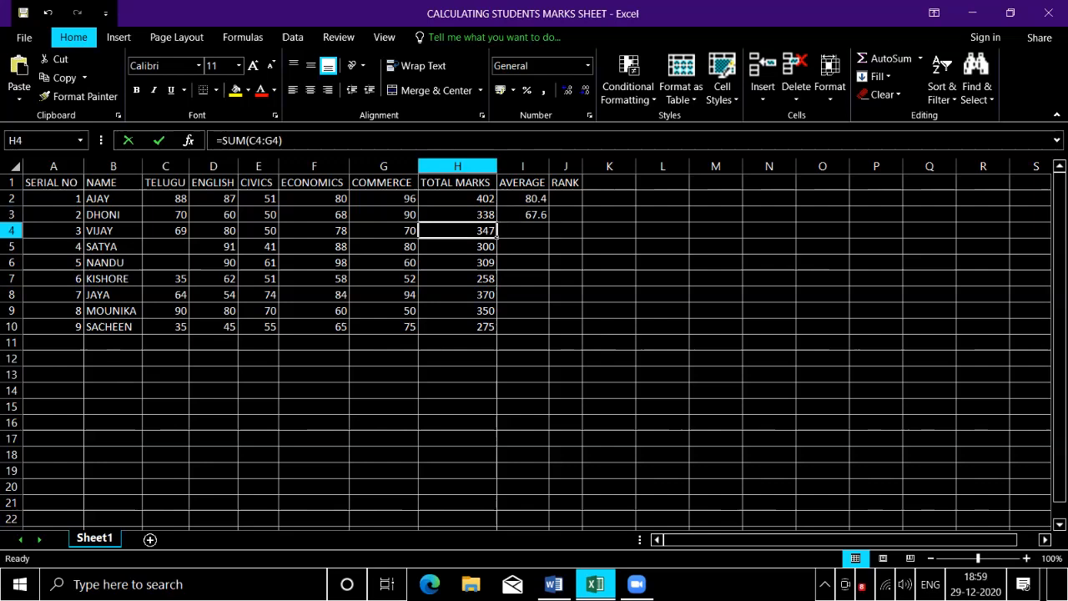
{"action": "left_click_drag", "start_coordinate": [496, 238], "coordinate": [510, 236]}
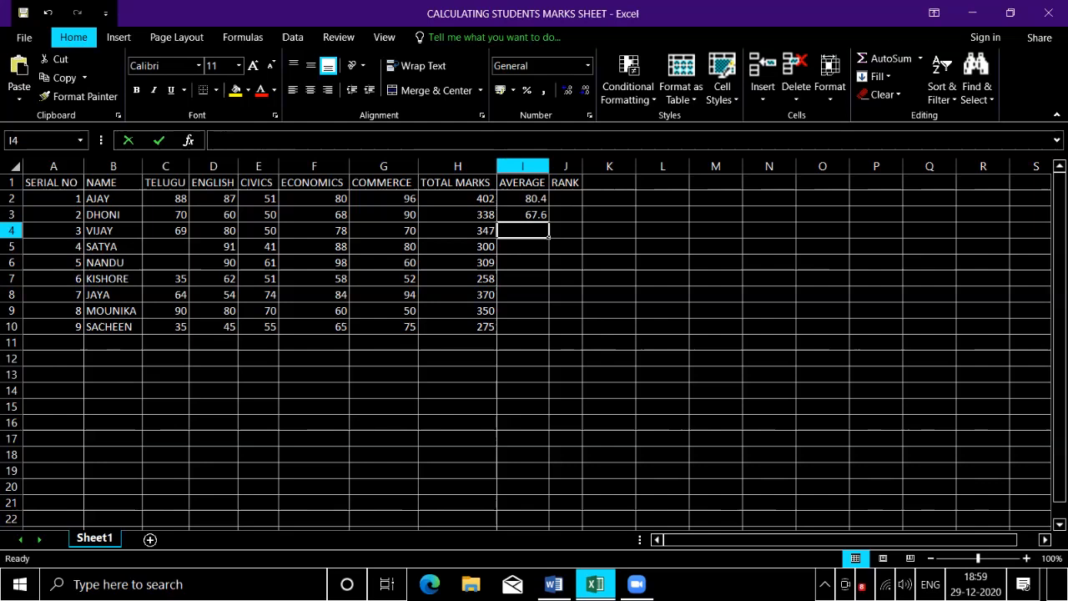
{"action": "type", "text": "=h"}
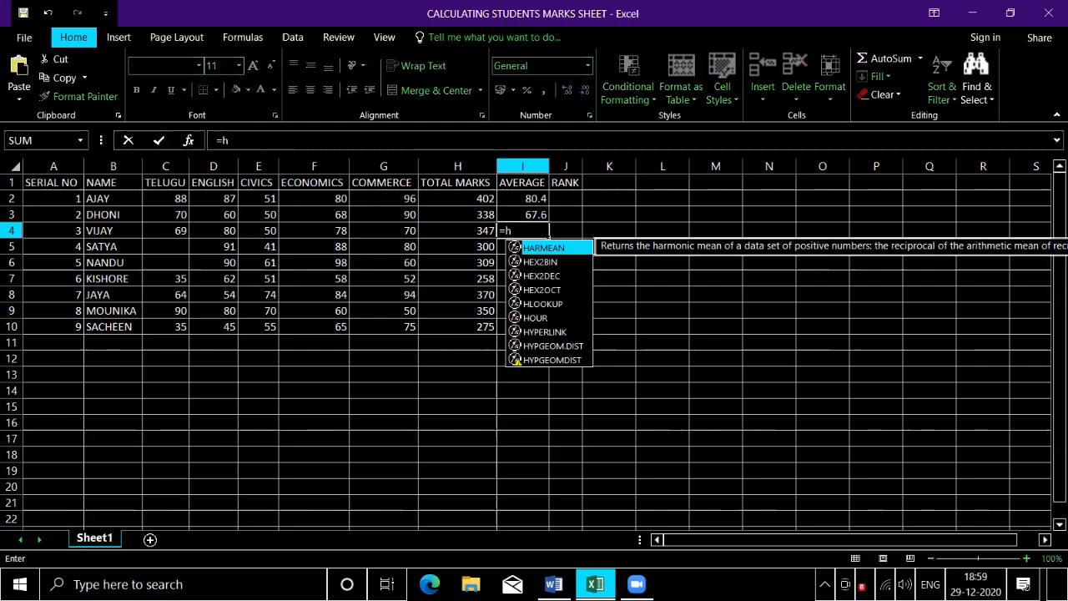
{"action": "type", "text": "4"}
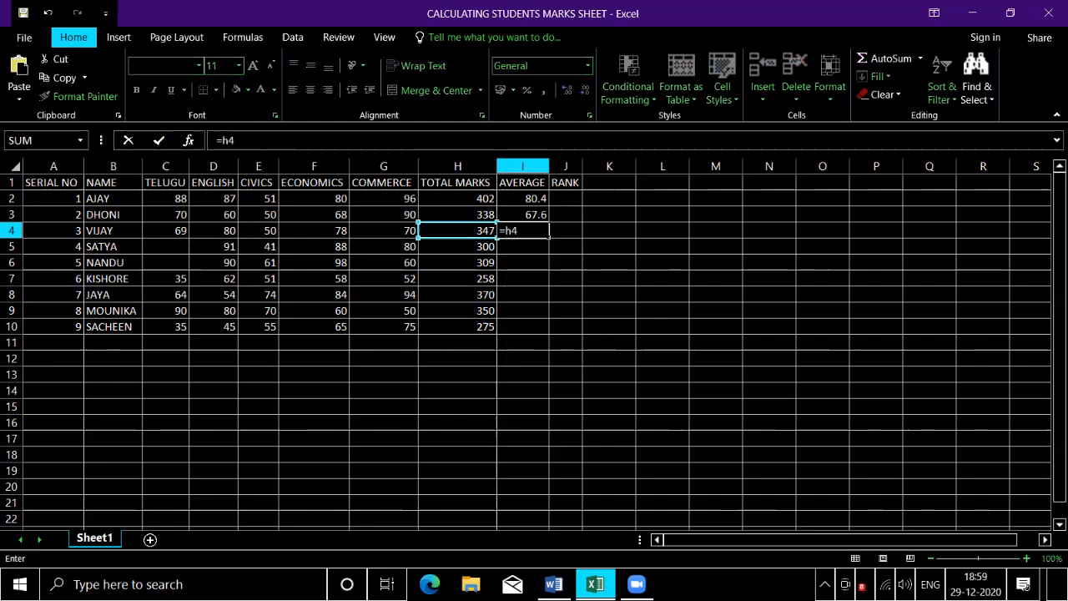
{"action": "type", "text": "/5"}
{"action": "key", "text": "Return"}
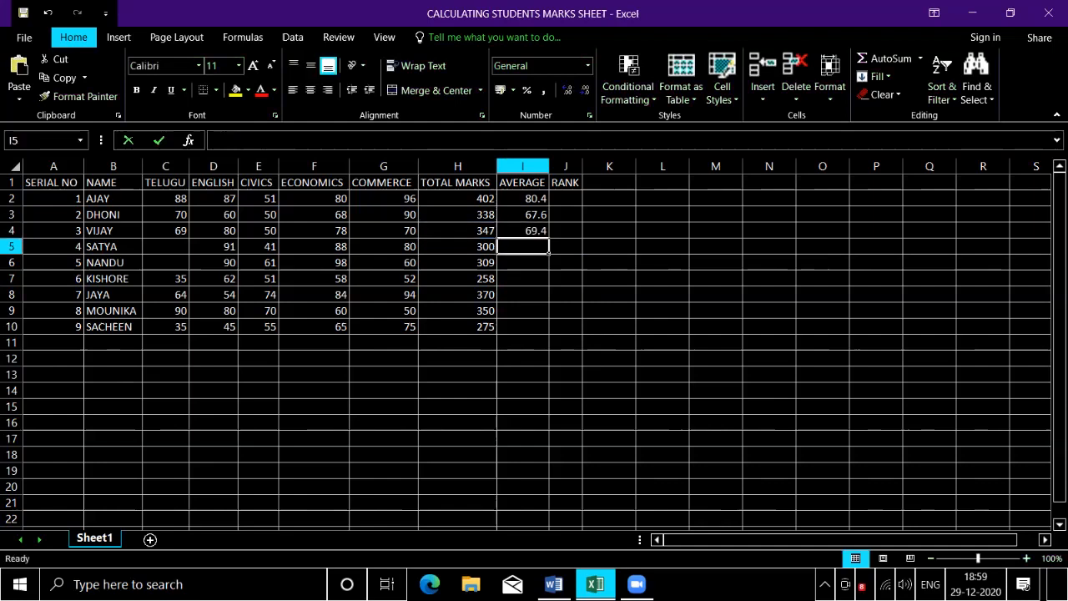
{"action": "left_click", "coordinate": [523, 230]}
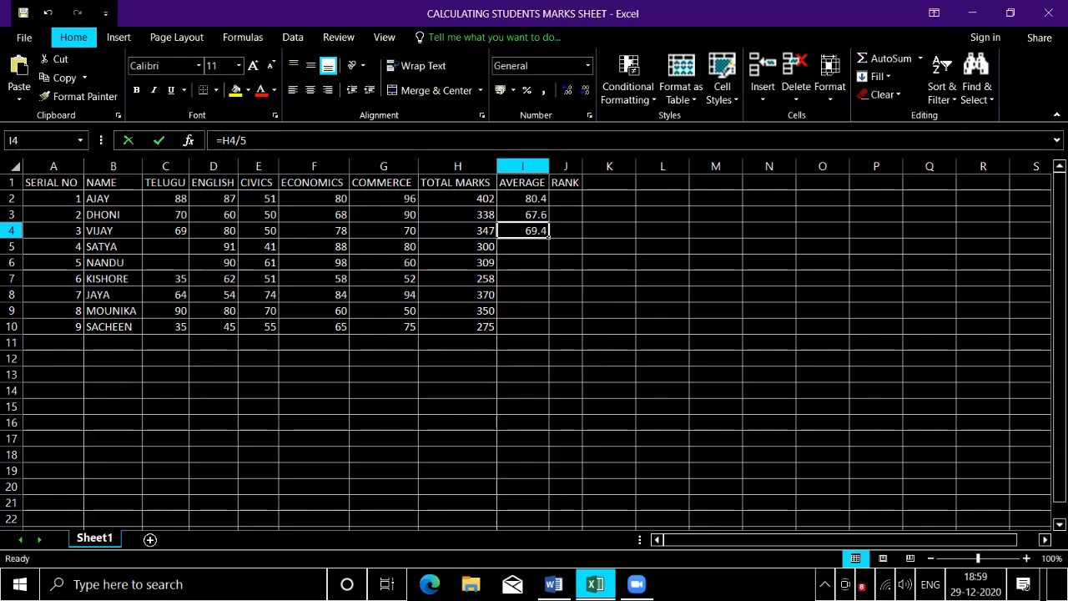
Enter the formula =h5/5 in I5 to calculate the fourth student's average, and check the entered formula.
{"action": "left_click", "coordinate": [523, 246]}
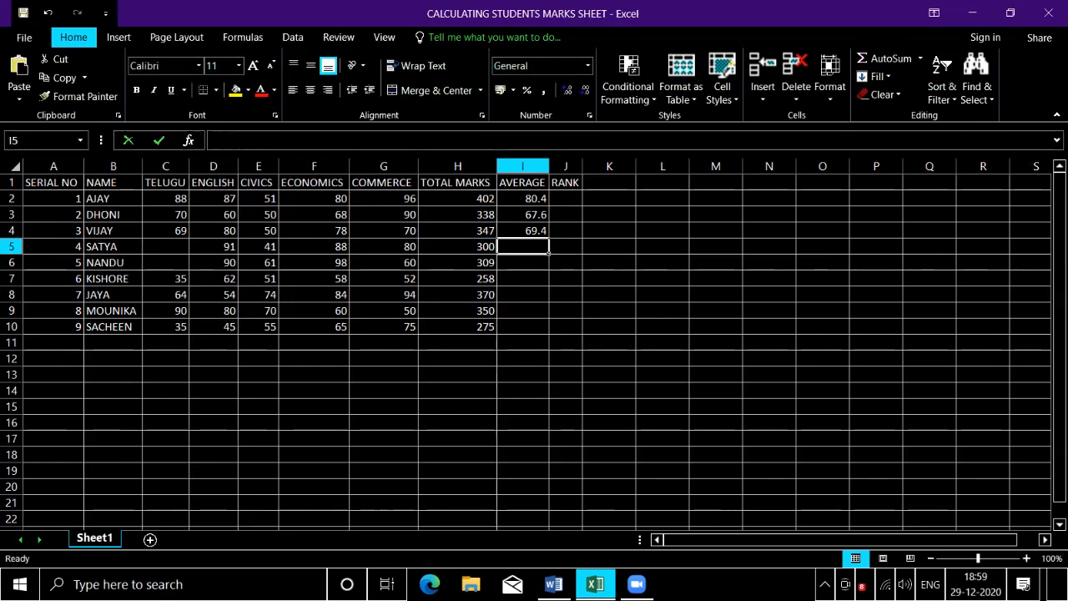
{"action": "double_click", "coordinate": [523, 246]}
{"action": "type", "text": "="}
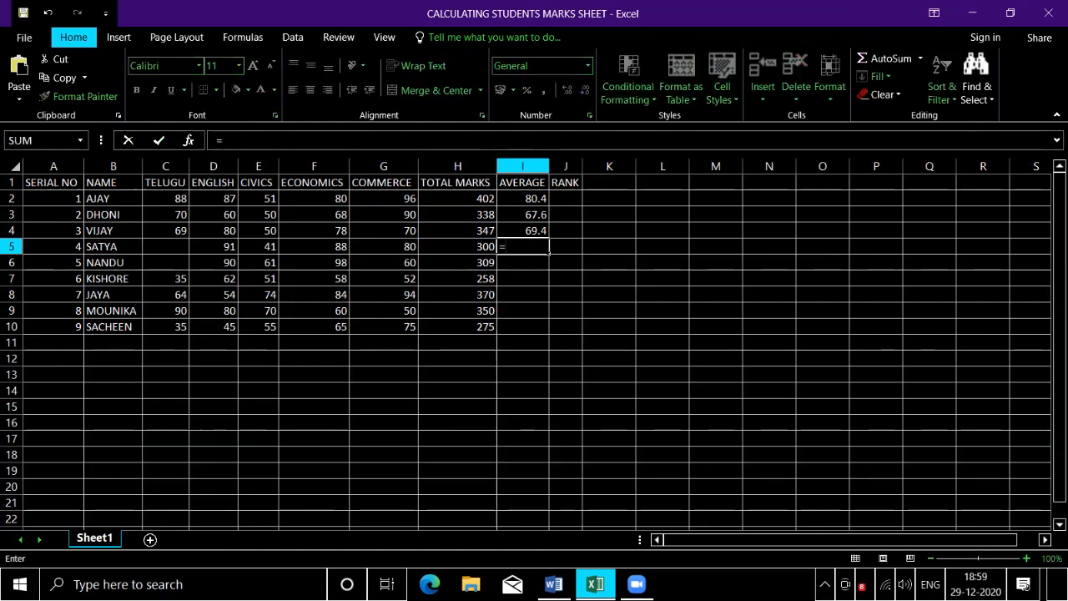
{"action": "type", "text": "h5"}
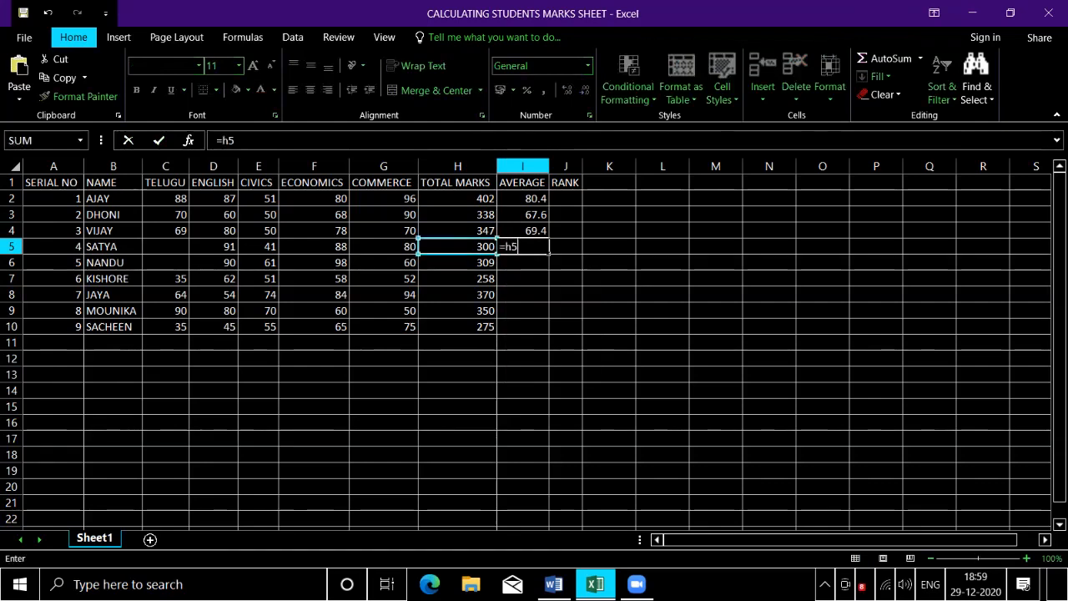
{"action": "type", "text": "/5"}
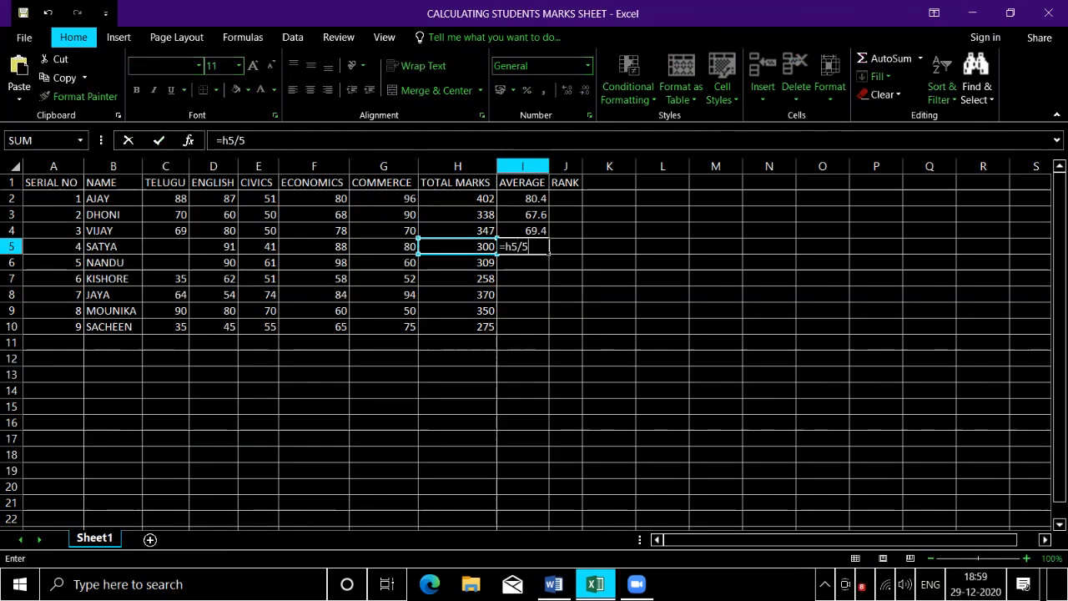
{"action": "key", "text": "Return"}
{"action": "key", "text": "Up"}
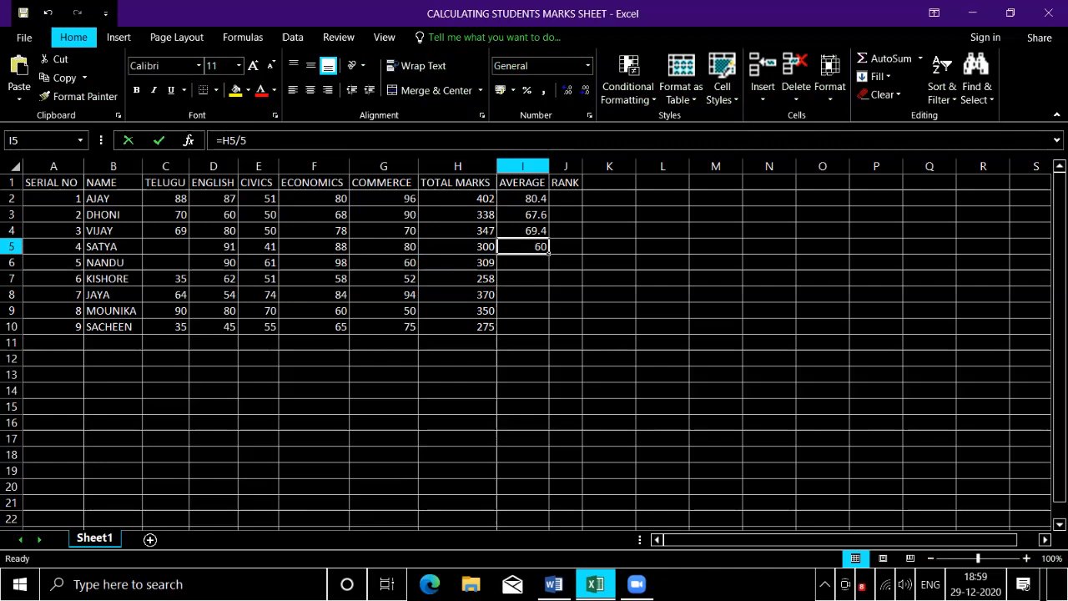
Fill the average formula from I5 down into I6 and I7 for the fifth and sixth students.
{"action": "key", "text": "Down"}
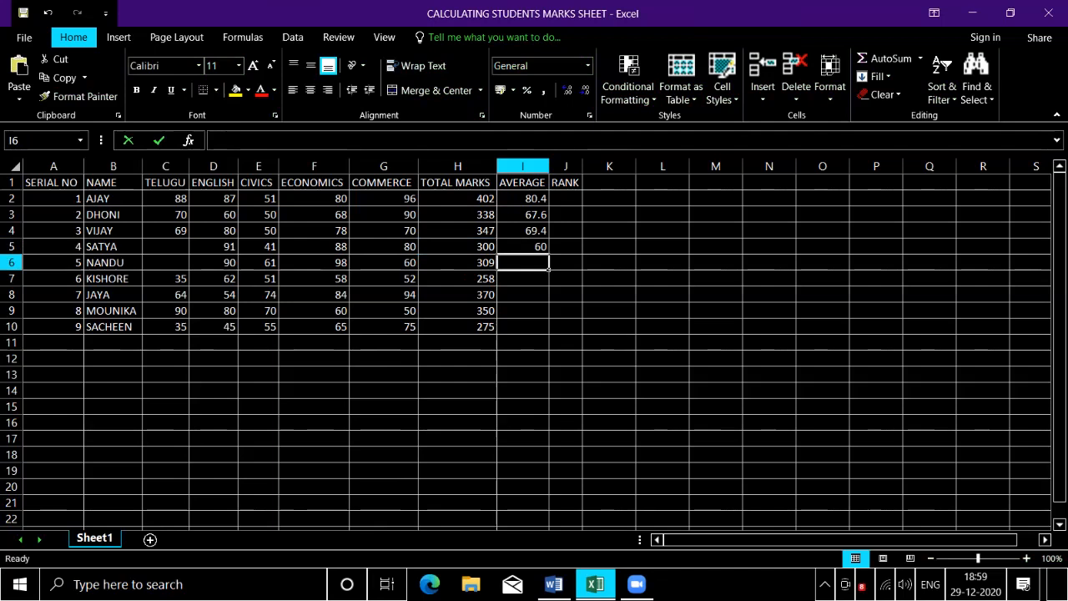
{"action": "key", "text": "ctrl+d"}
{"action": "key", "text": "Down"}
{"action": "key", "text": "ctrl+d"}
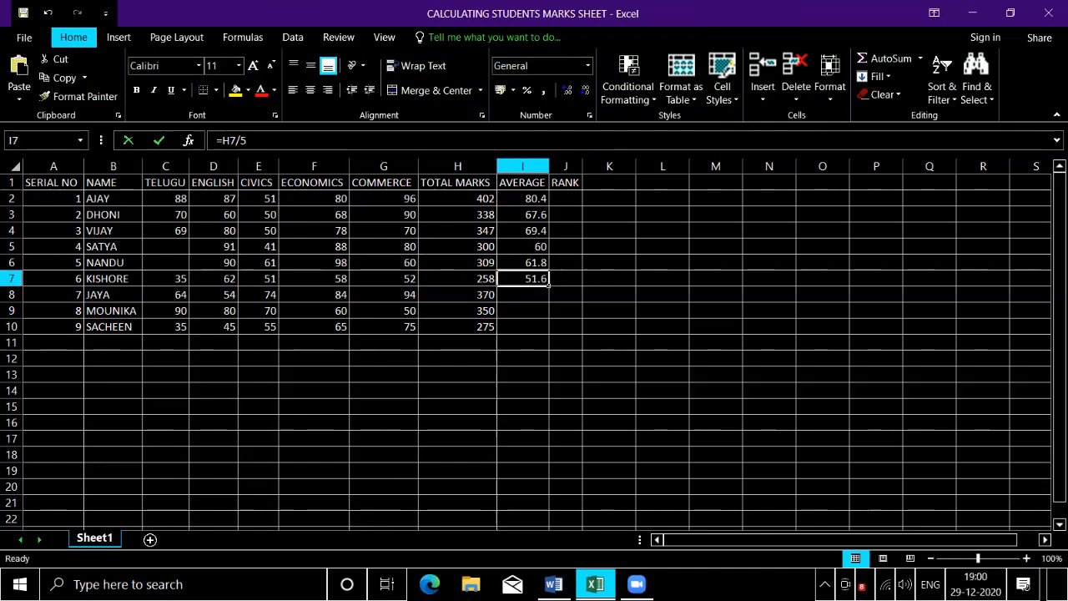
{"action": "key", "text": "Down"}
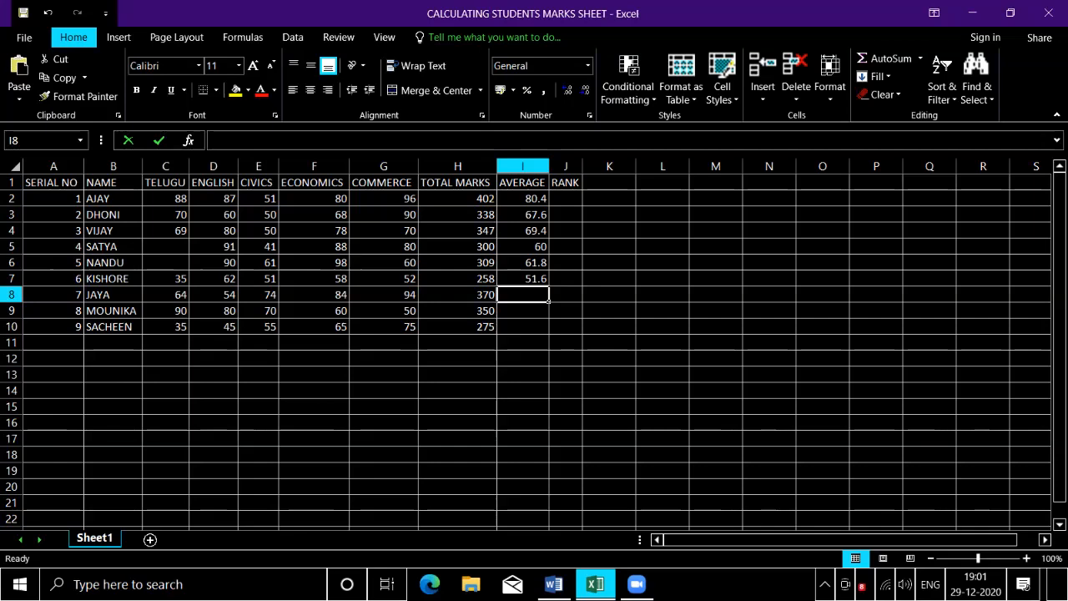
{"action": "left_click", "coordinate": [523, 279]}
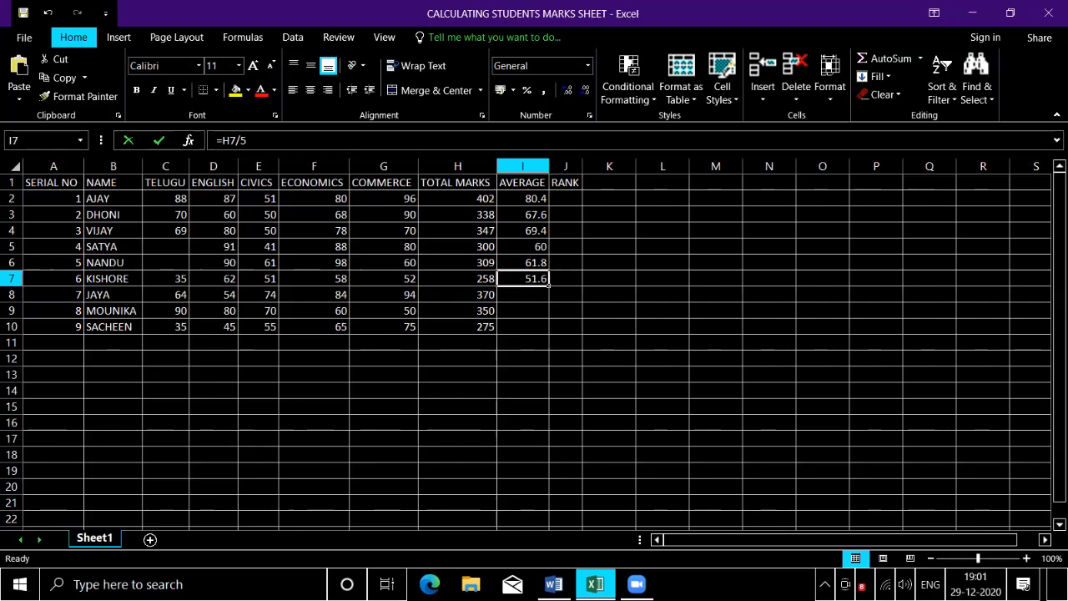
{"action": "key", "text": "ctrl+c"}
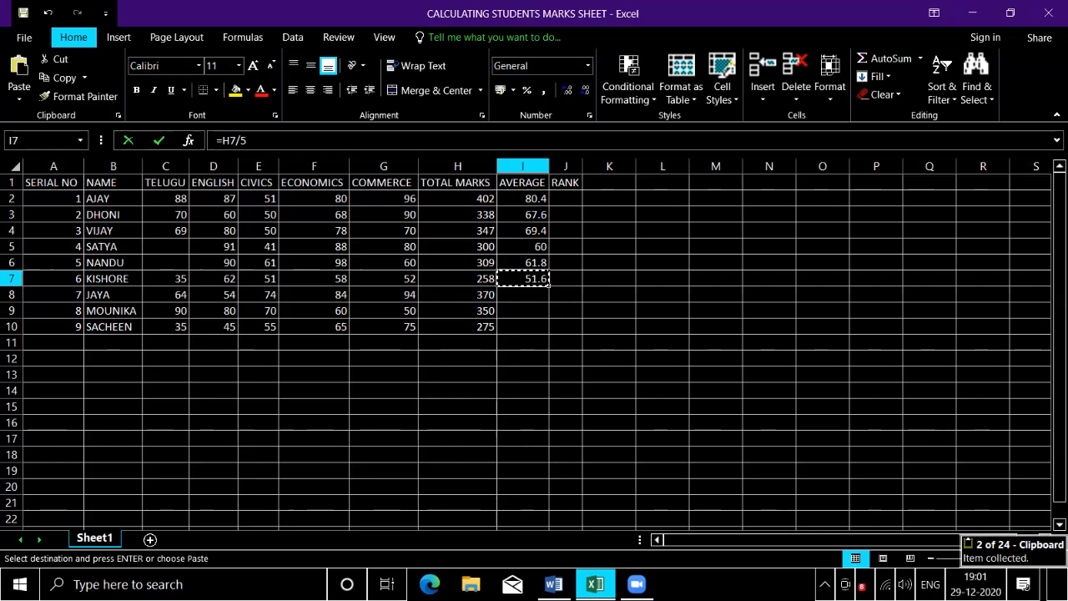
{"action": "left_click", "coordinate": [523, 295]}
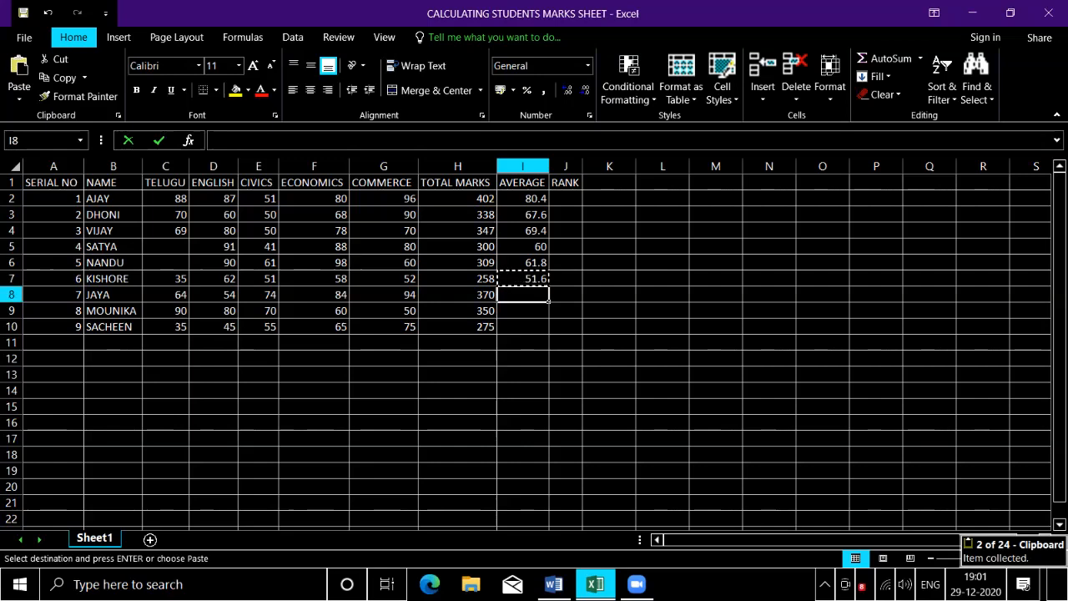
{"action": "left_click_drag", "start_coordinate": [523, 294], "coordinate": [523, 326]}
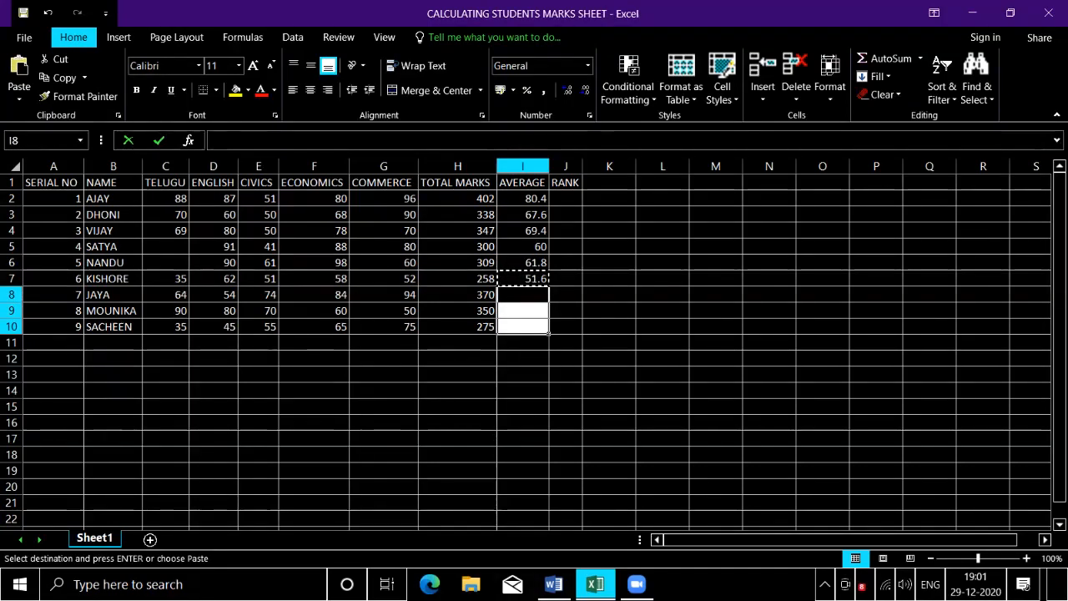
{"action": "key", "text": "Escape"}
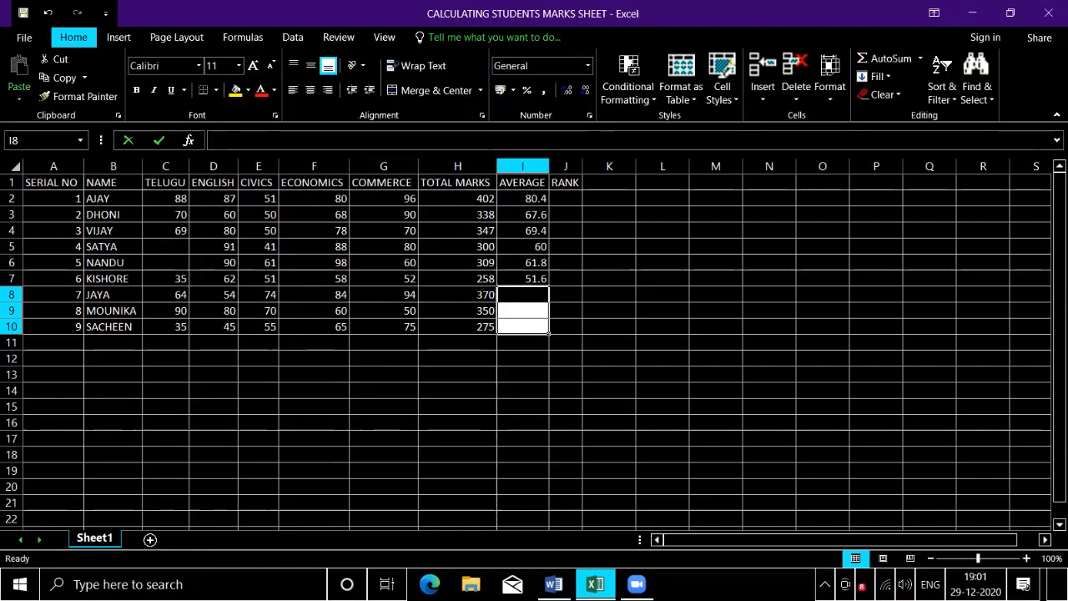
{"action": "key", "text": "Right"}
{"action": "key", "text": "Left"}
{"action": "key", "text": "Up"}
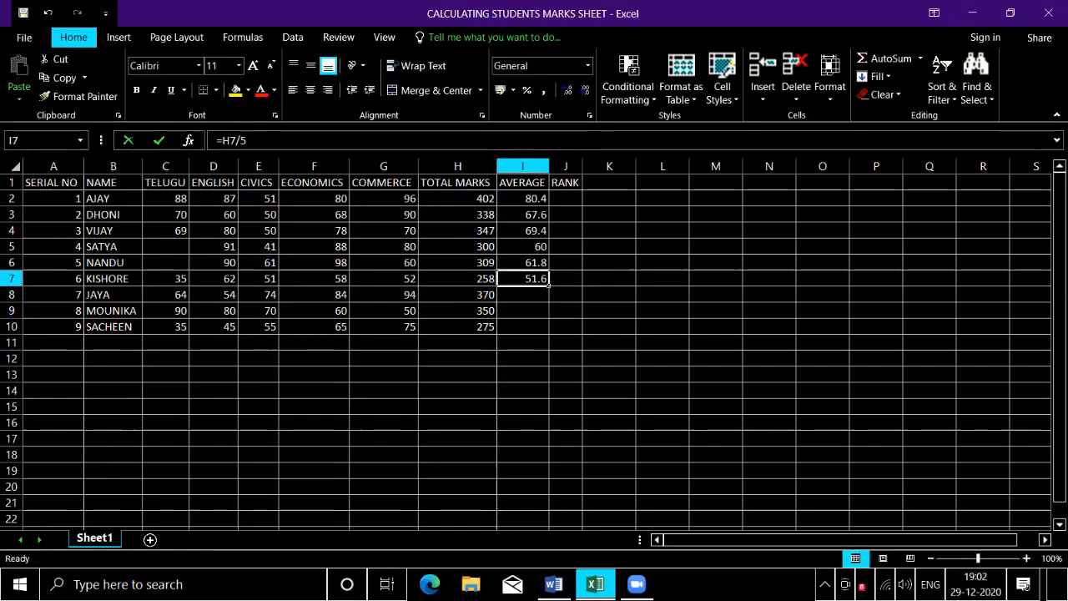
{"action": "key", "text": "Down"}
{"action": "key", "text": "Down"}
{"action": "key", "text": "Up"}
{"action": "key", "text": "Up"}
{"action": "key", "text": "Down"}
{"action": "key", "text": "Up"}
Copy the average formula in I7 and paste it over I7:I10 to calculate the last three students' averages.
{"action": "key", "text": "ctrl+c"}
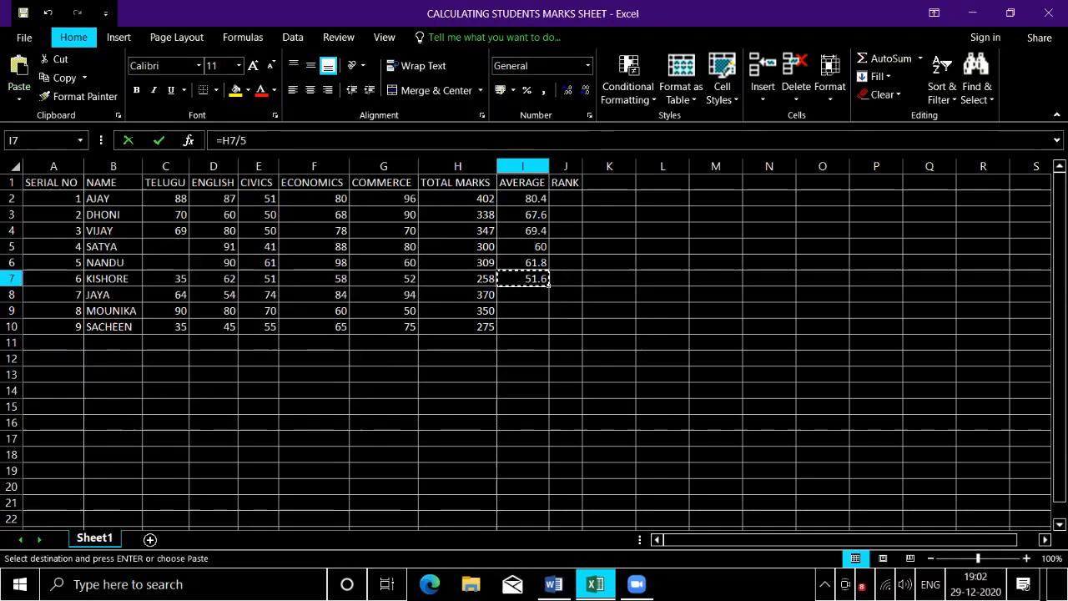
{"action": "key", "text": "shift+Down"}
{"action": "key", "text": "shift+Down"}
{"action": "key", "text": "shift+Down"}
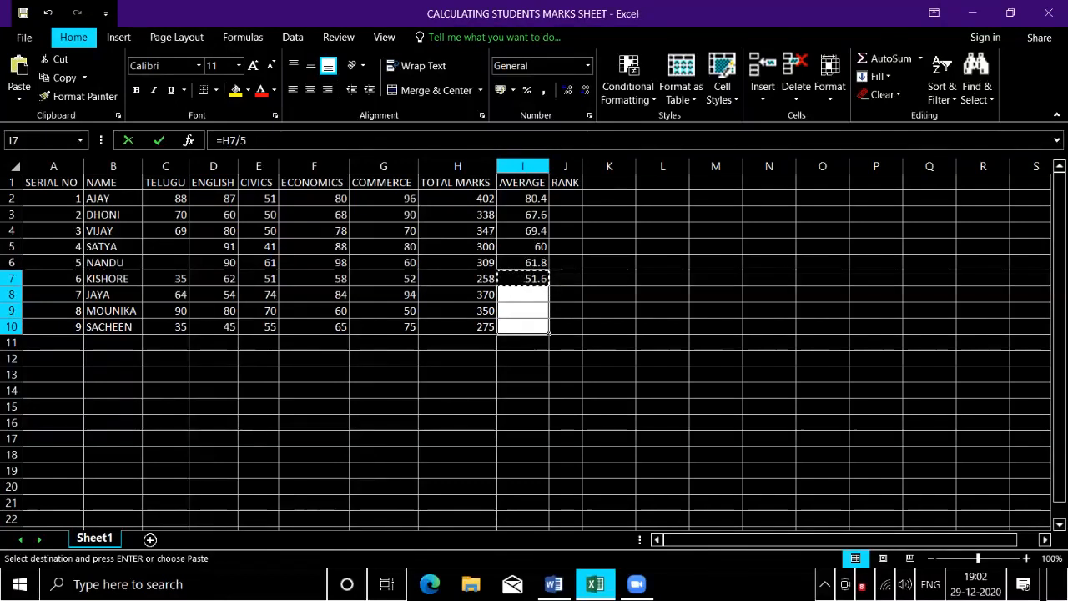
{"action": "key", "text": "ctrl+v"}
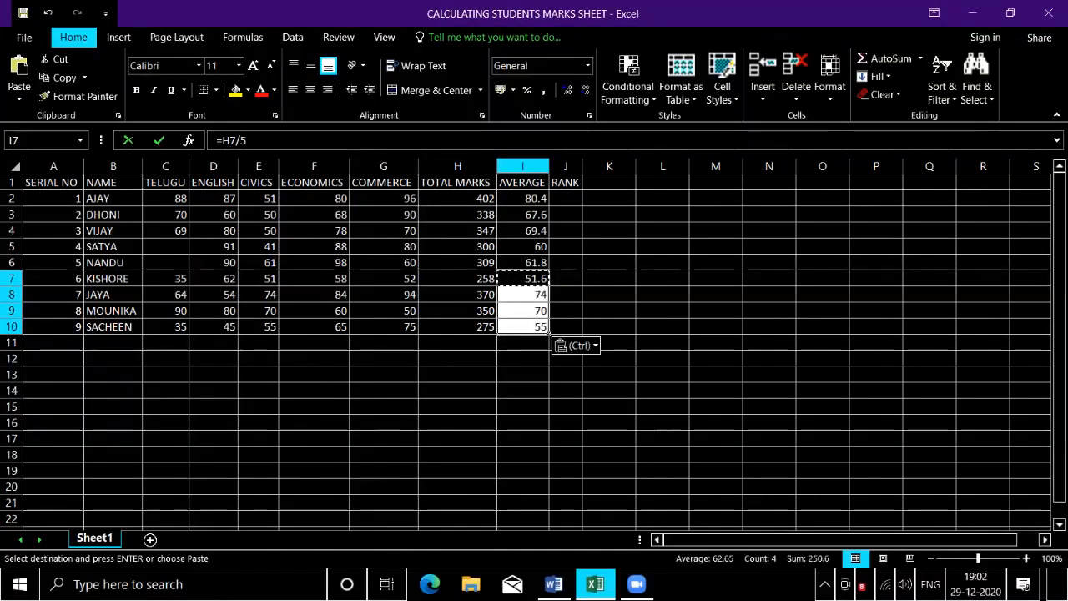
{"action": "key", "text": "Up"}
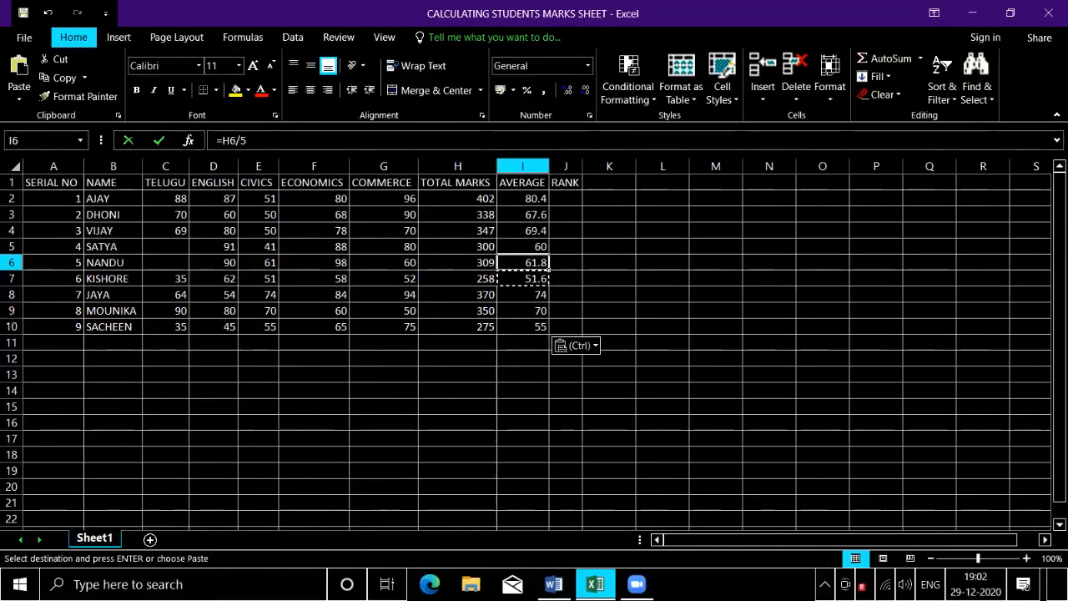
{"action": "key", "text": "Down"}
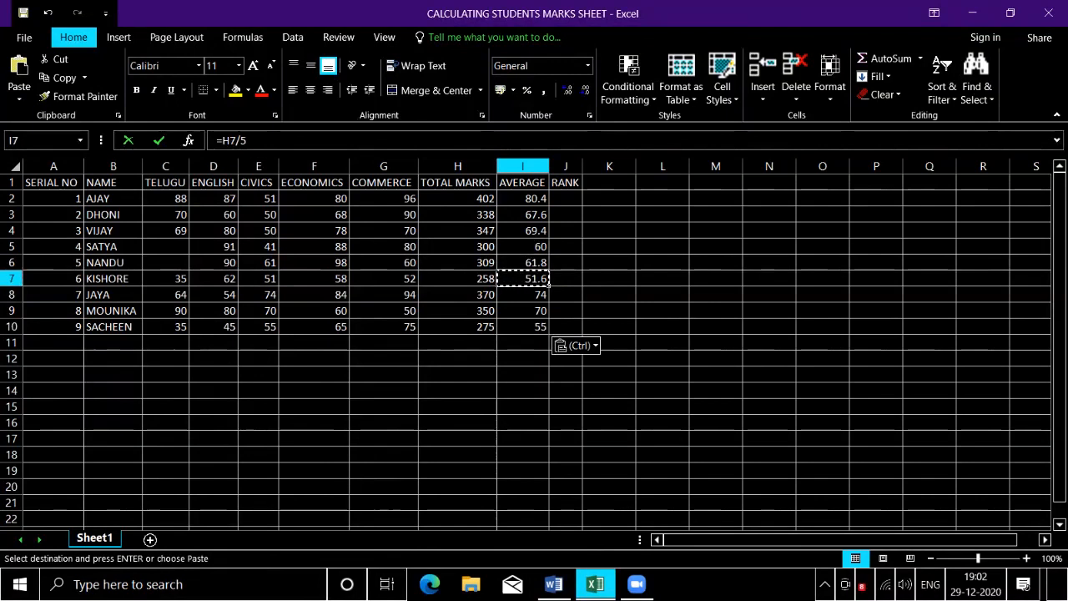
Check the average formulas in I6:I10, inspecting the last student's formula in I10 in edit mode.
{"action": "key", "text": "Down"}
{"action": "key", "text": "Down"}
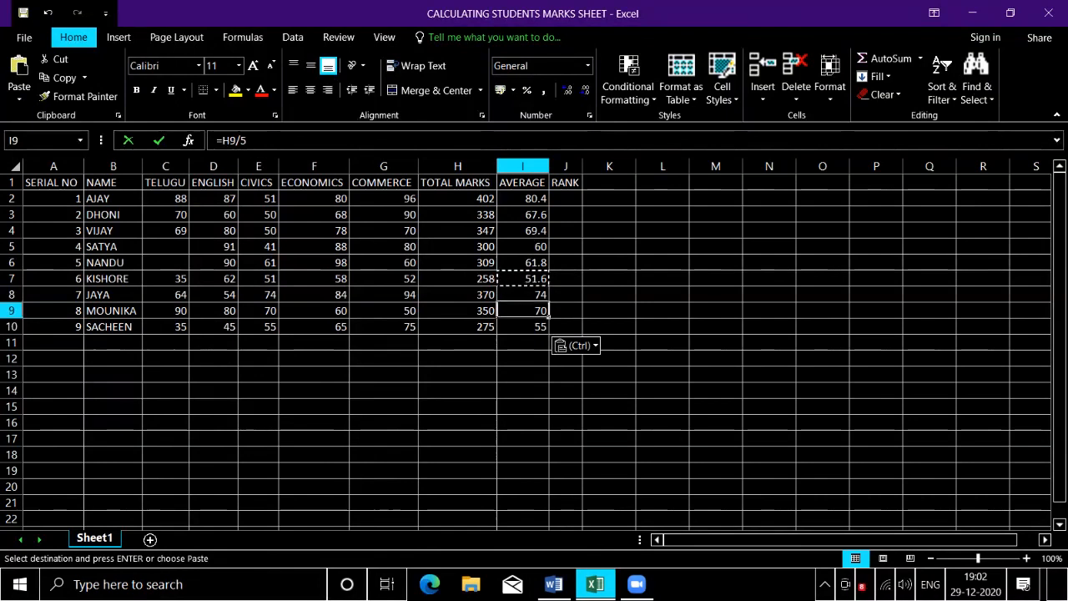
{"action": "key", "text": "Down"}
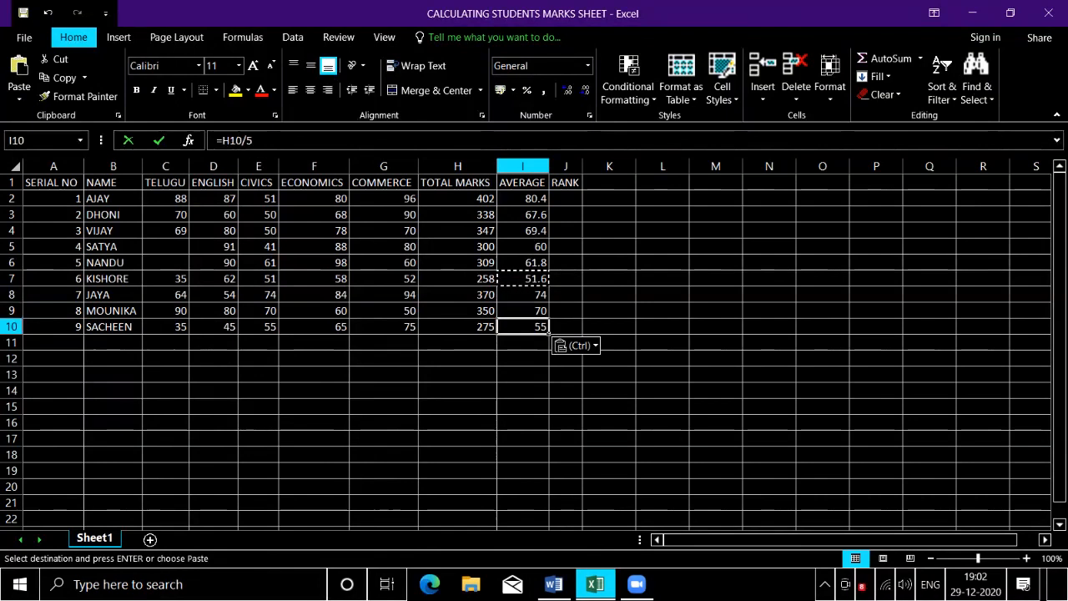
{"action": "key", "text": "Down"}
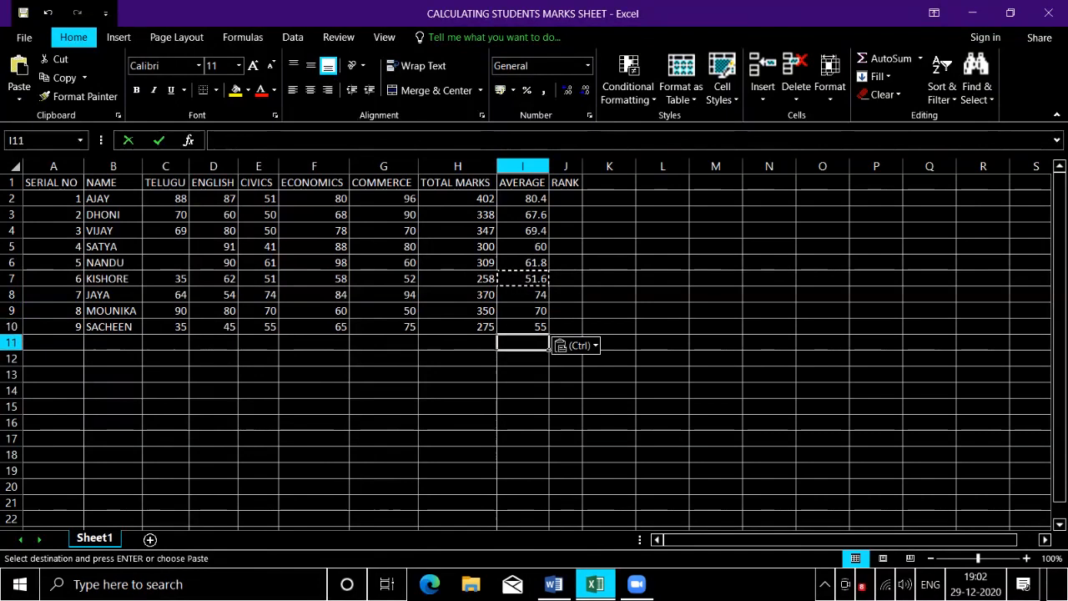
{"action": "key", "text": "Up"}
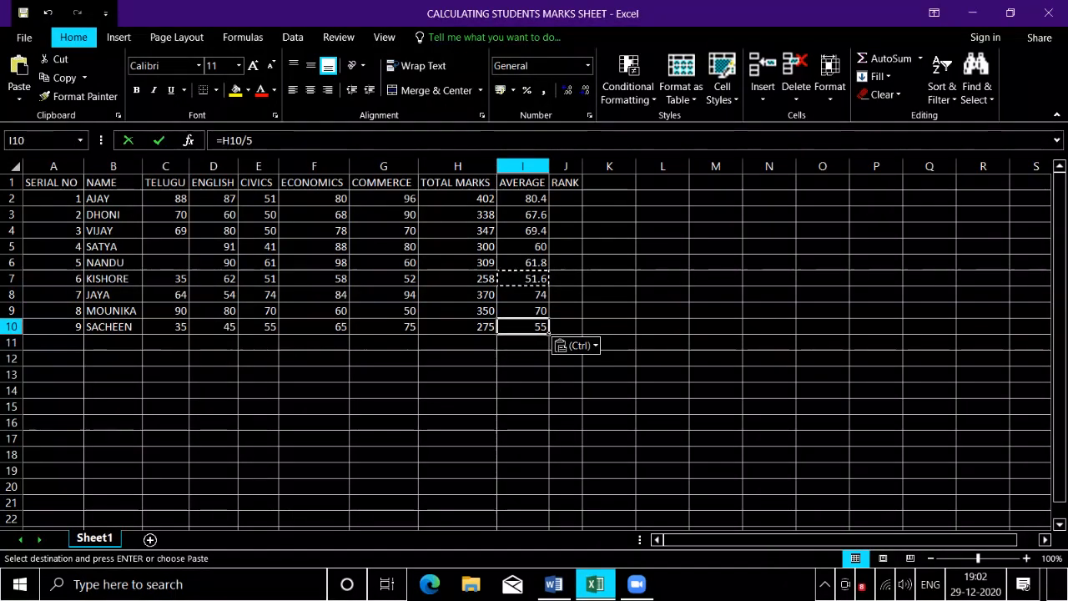
{"action": "key", "text": "Left"}
{"action": "key", "text": "Right"}
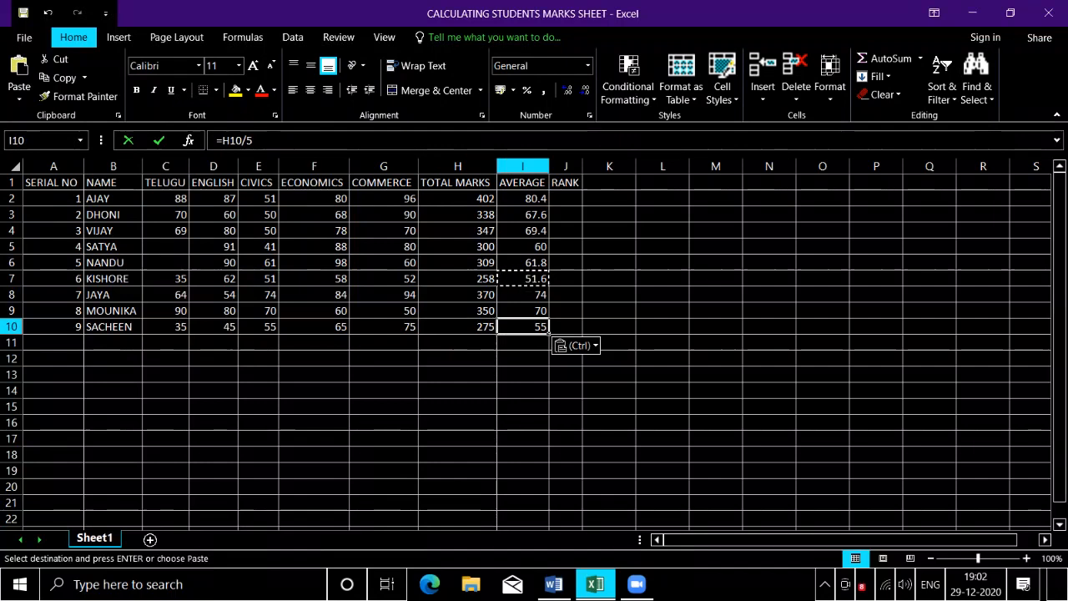
{"action": "key", "text": "Up"}
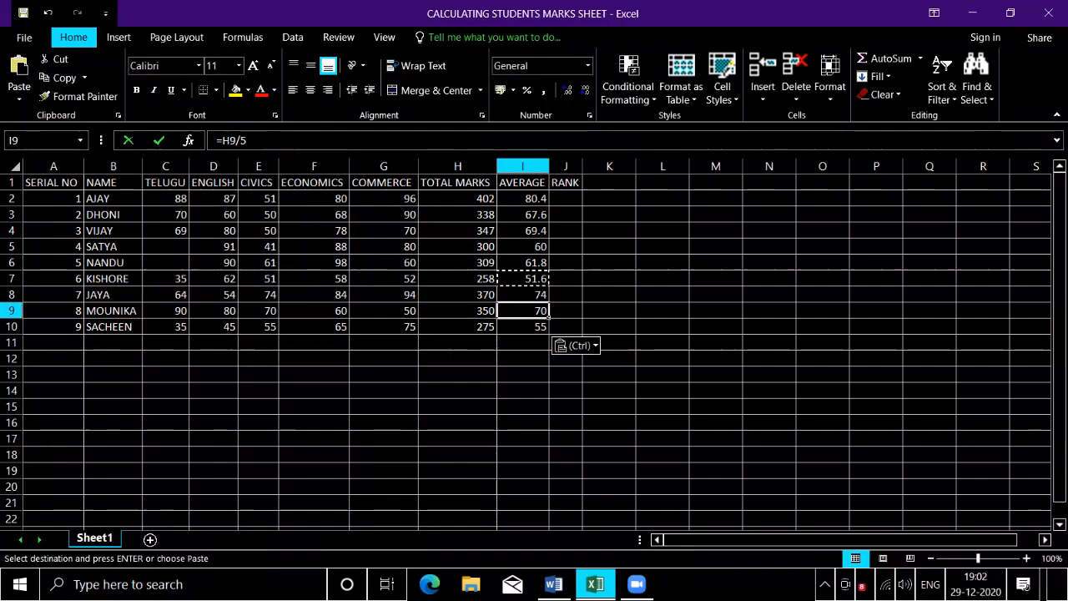
{"action": "key", "text": "Up"}
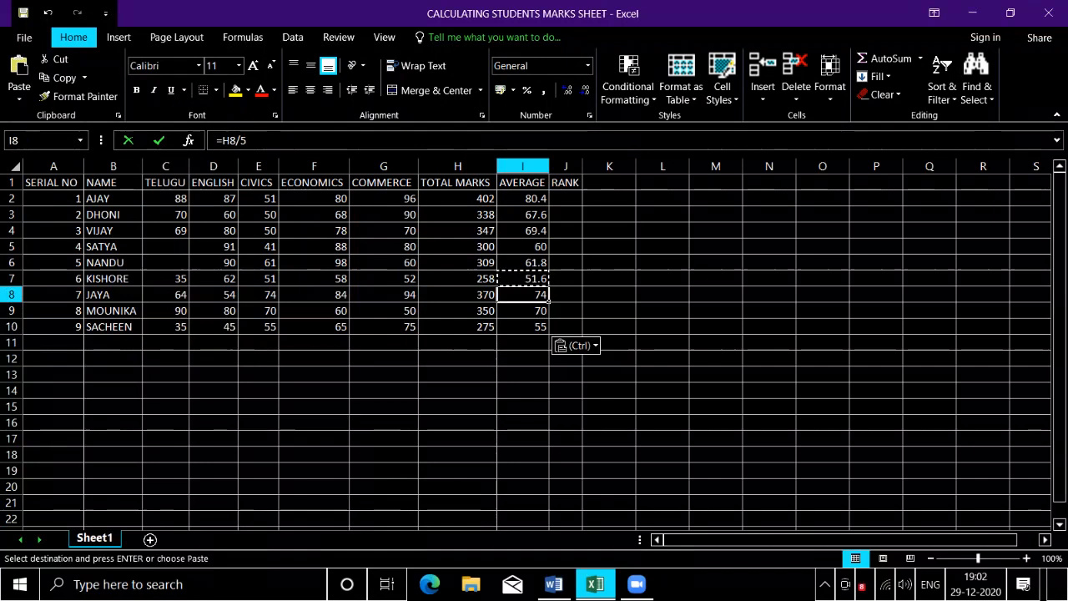
{"action": "key", "text": "Up"}
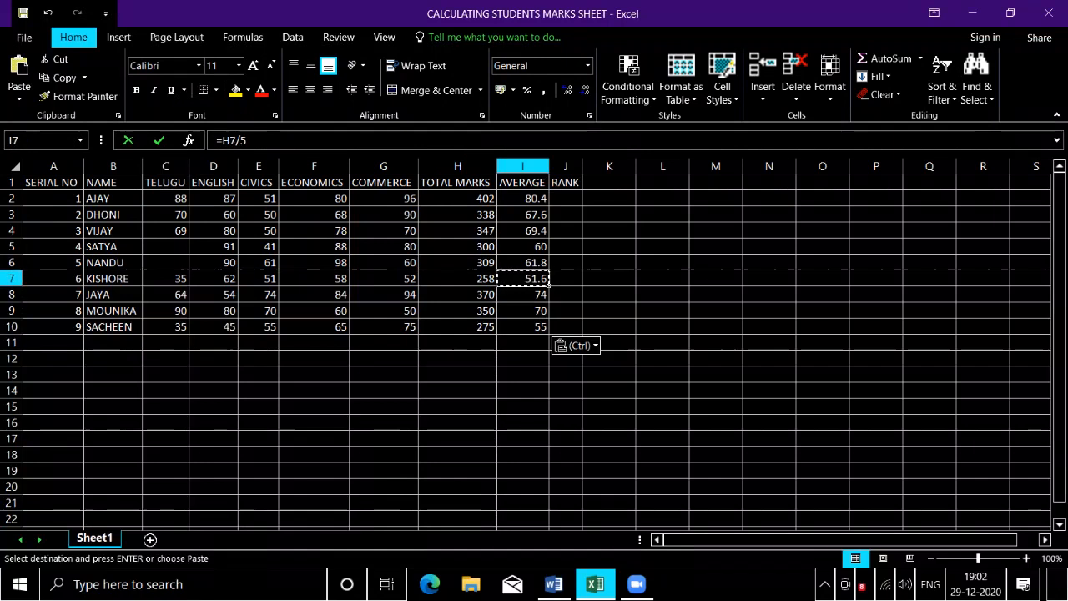
{"action": "key", "text": "Up"}
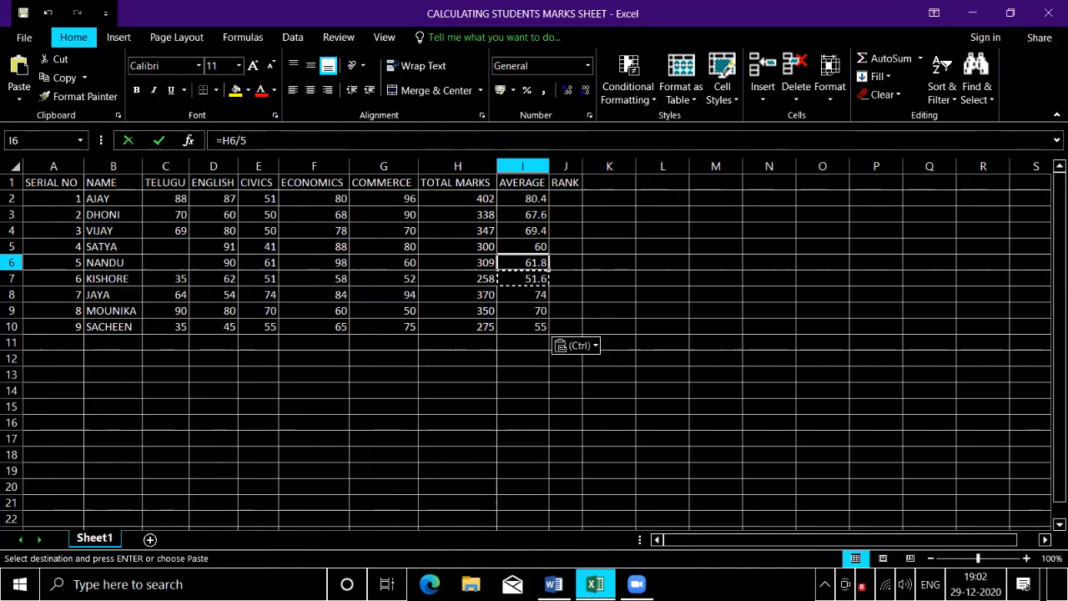
{"action": "key", "text": "Down"}
{"action": "key", "text": "ctrl"}
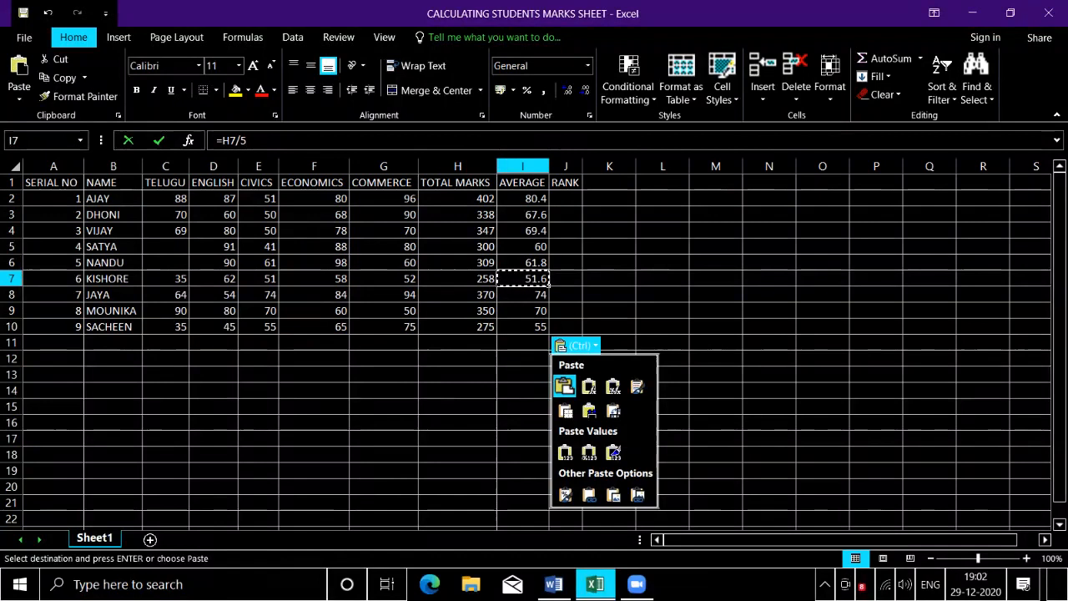
{"action": "key", "text": "Escape"}
{"action": "key", "text": "Up"}
{"action": "key", "text": "Down"}
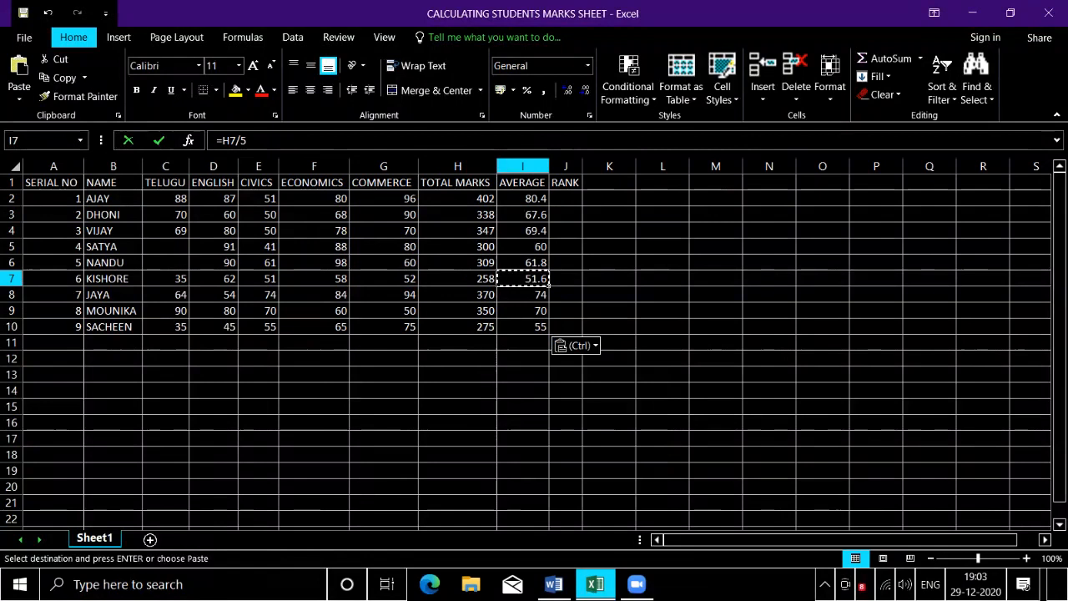
{"action": "key", "text": "Down"}
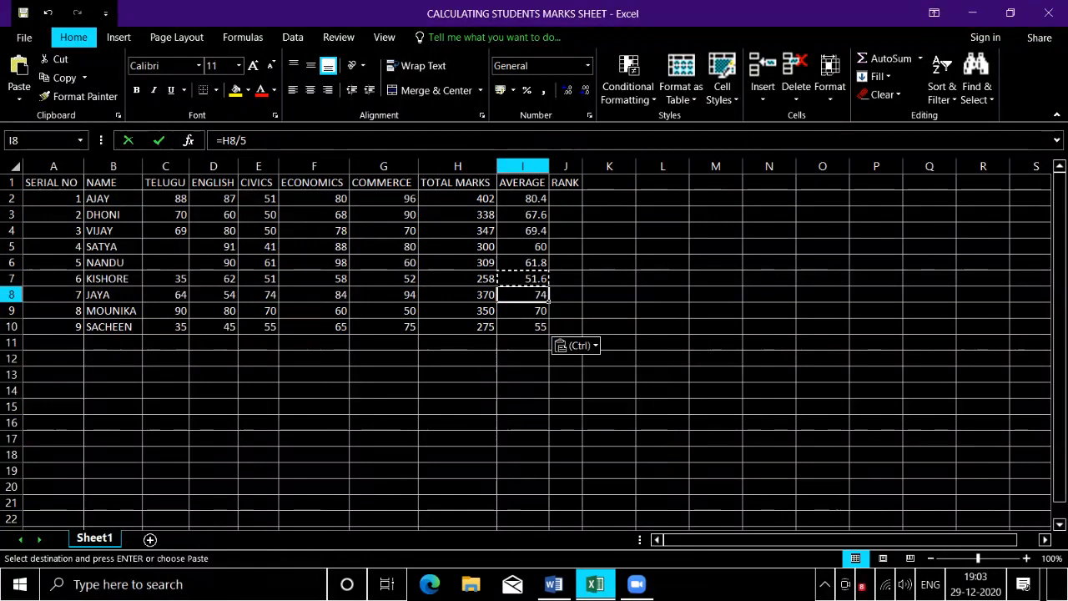
{"action": "key", "text": "Down"}
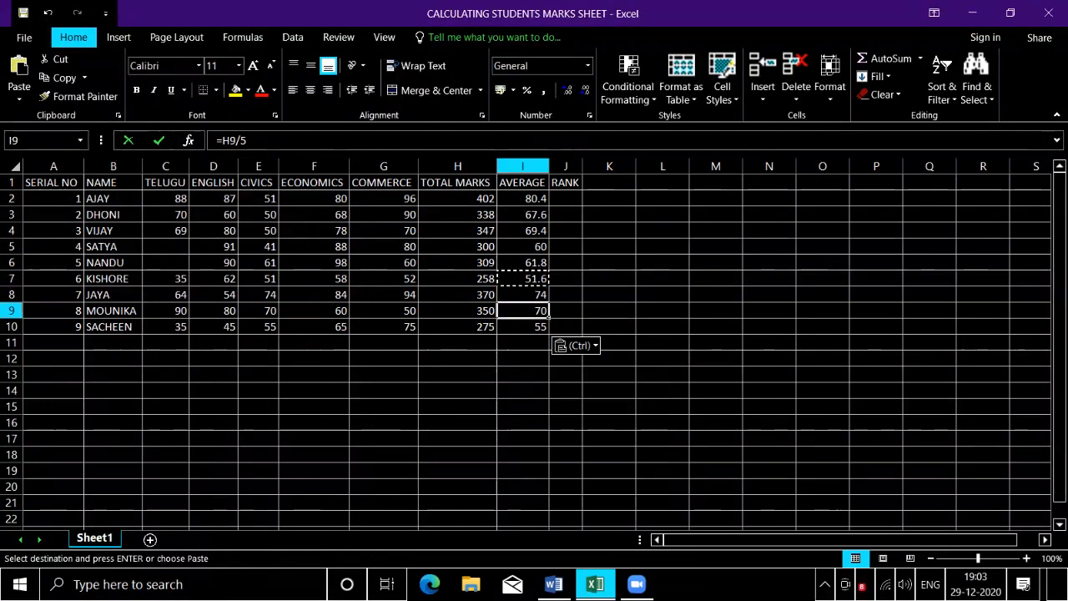
{"action": "key", "text": "Down"}
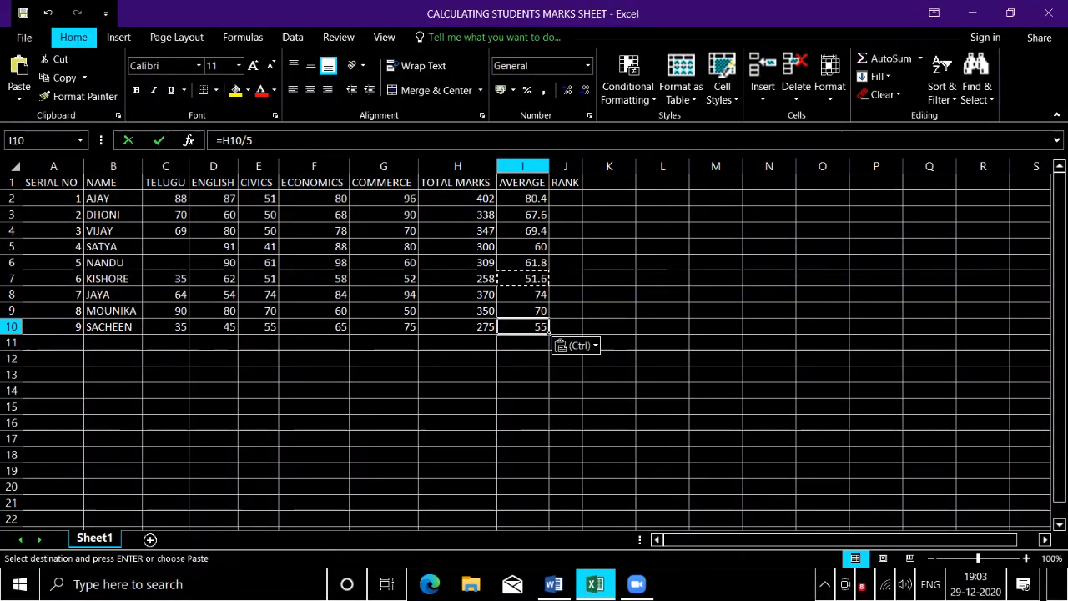
{"action": "key", "text": "F2"}
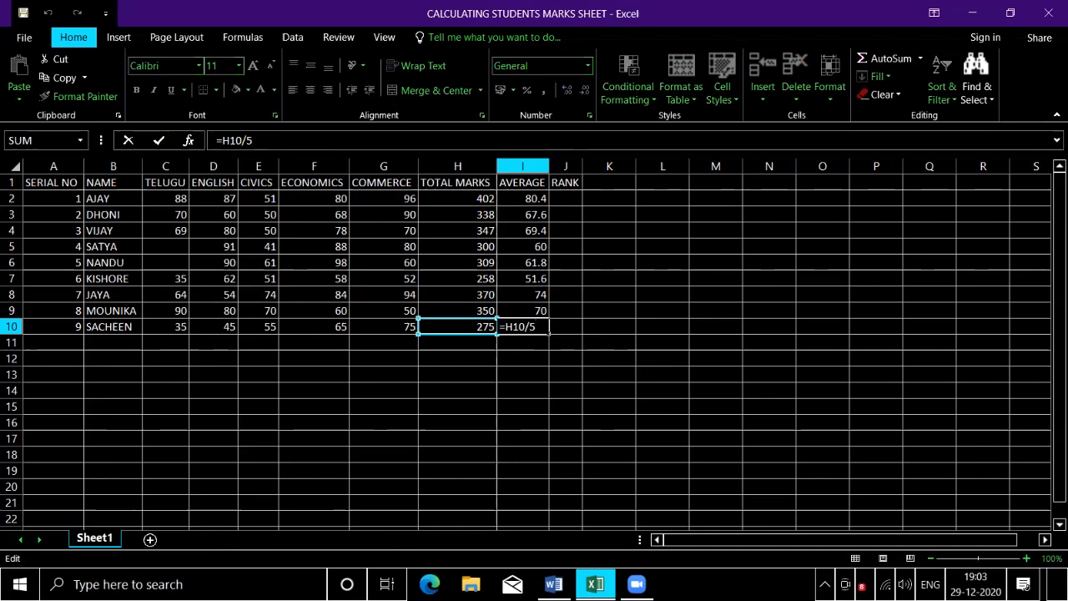
{"action": "key", "text": "ctrl+Return"}
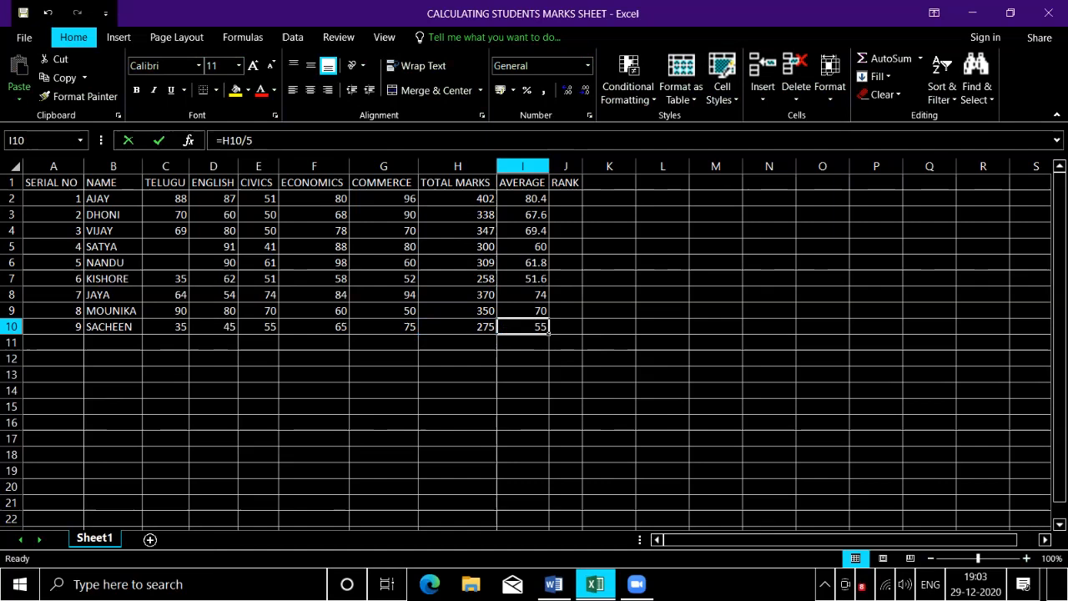
Look back over the average column from I9 up to its heading in I1.
{"action": "key", "text": "Up"}
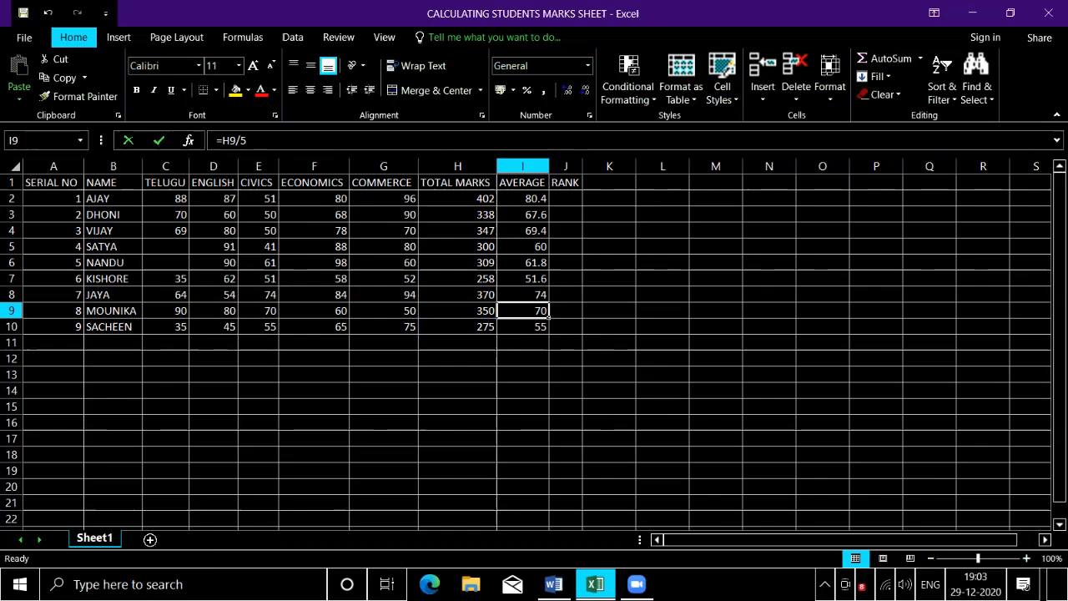
{"action": "key", "text": "Up"}
{"action": "key", "text": "Up"}
{"action": "key", "text": "Up"}
{"action": "key", "text": "Up"}
{"action": "key", "text": "Up"}
{"action": "key", "text": "Up"}
{"action": "key", "text": "Up"}
{"action": "key", "text": "Up"}
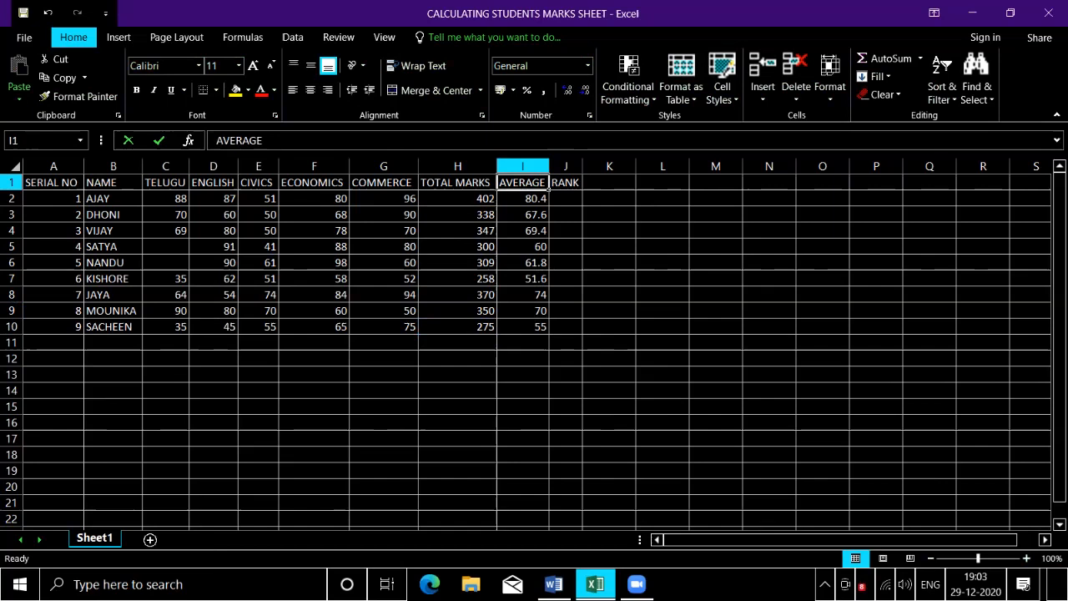
Enter the formula =rank(h2,$h$2:$h10) in J2 to calculate the first student's rank, and check the entered formula.
{"action": "left_click", "coordinate": [572, 185]}
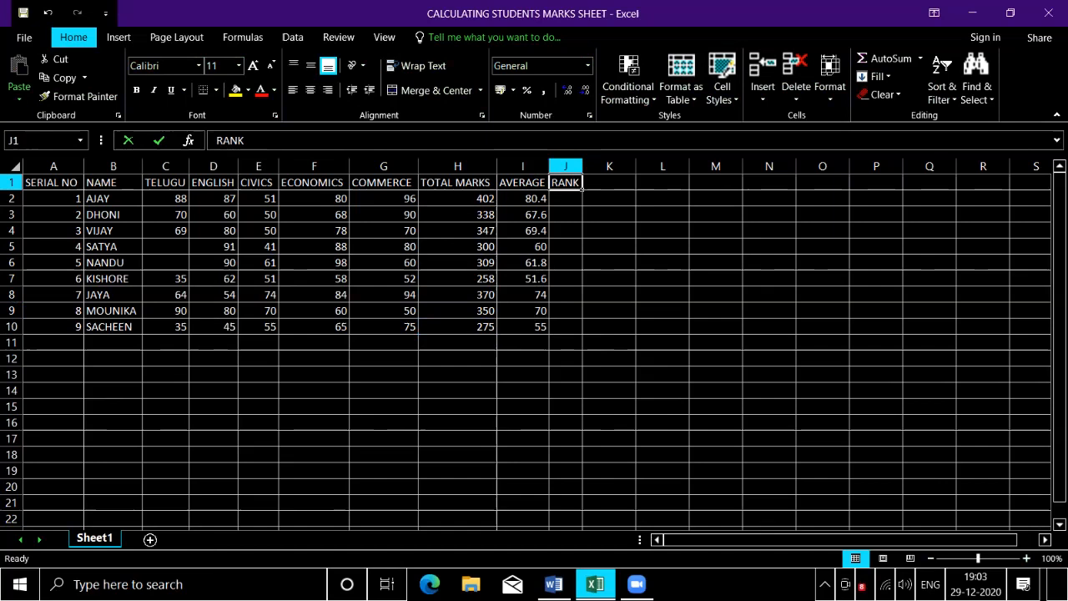
{"action": "left_click", "coordinate": [566, 199]}
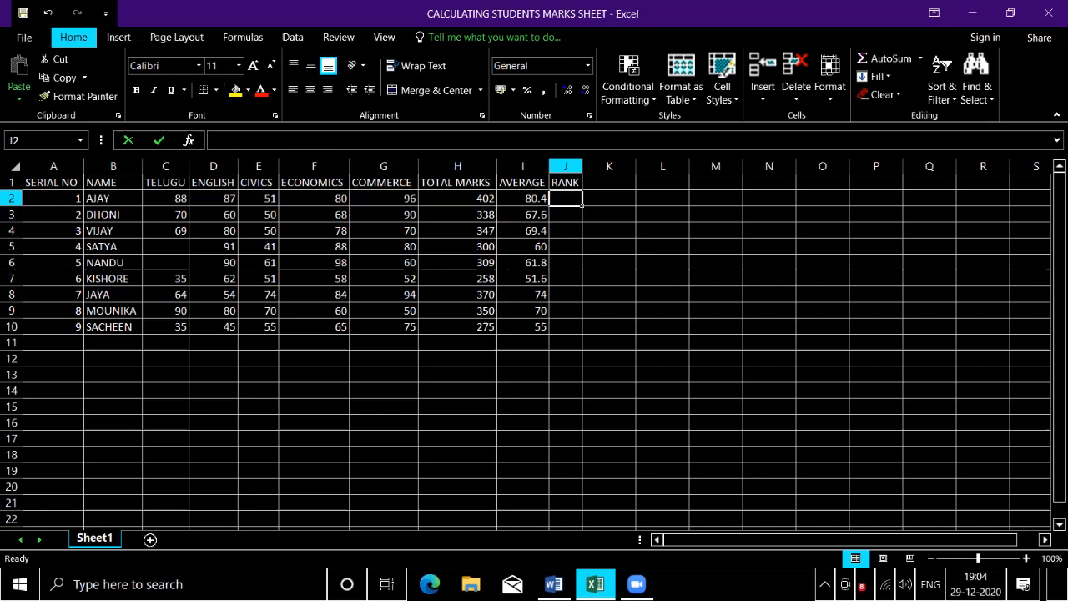
{"action": "left_click", "coordinate": [565, 182]}
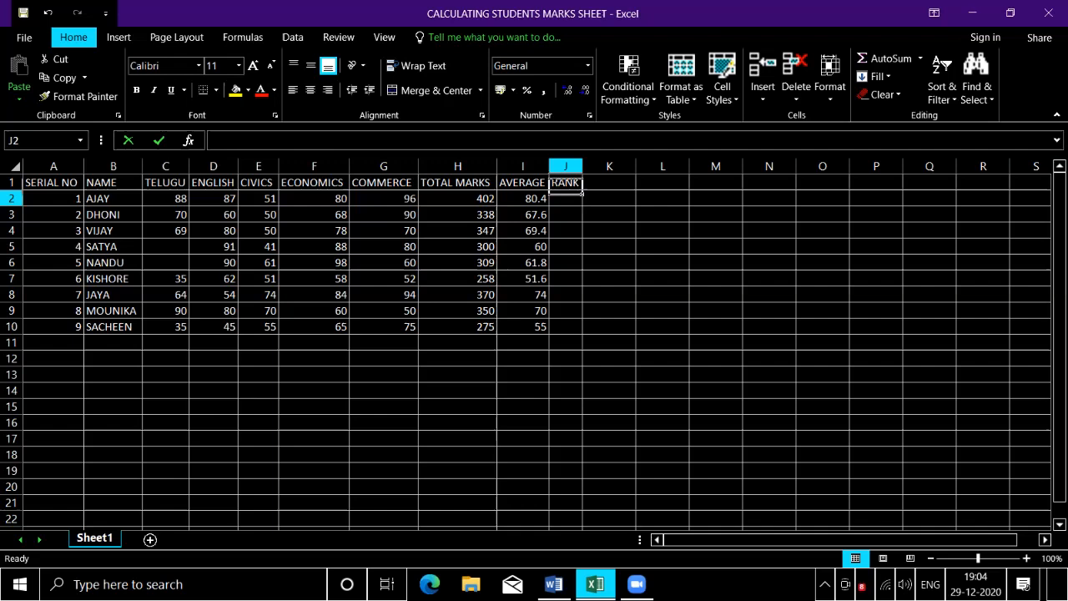
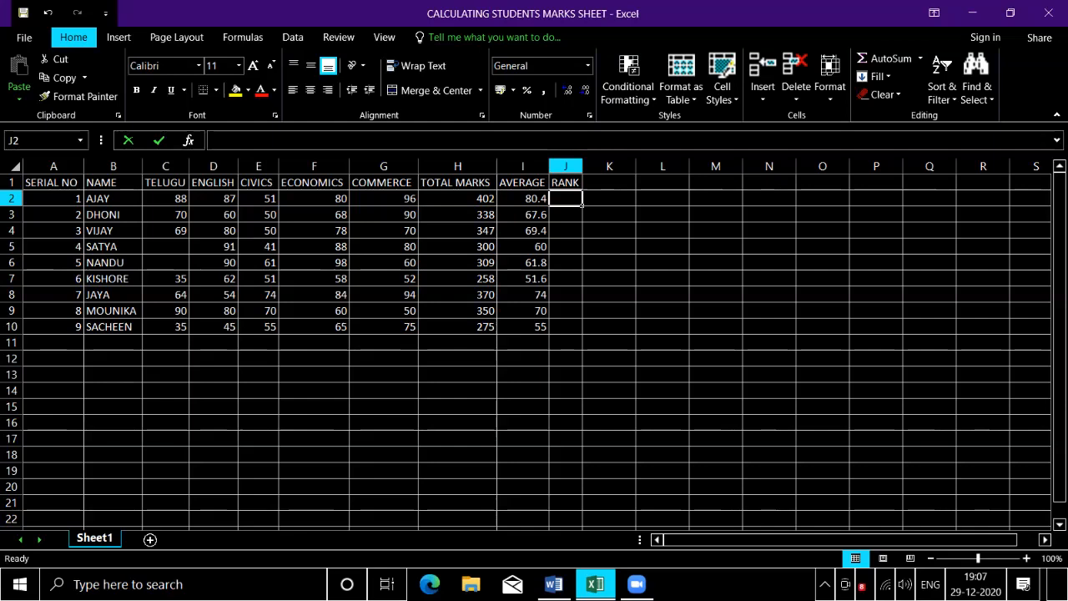
{"action": "key", "text": "F2"}
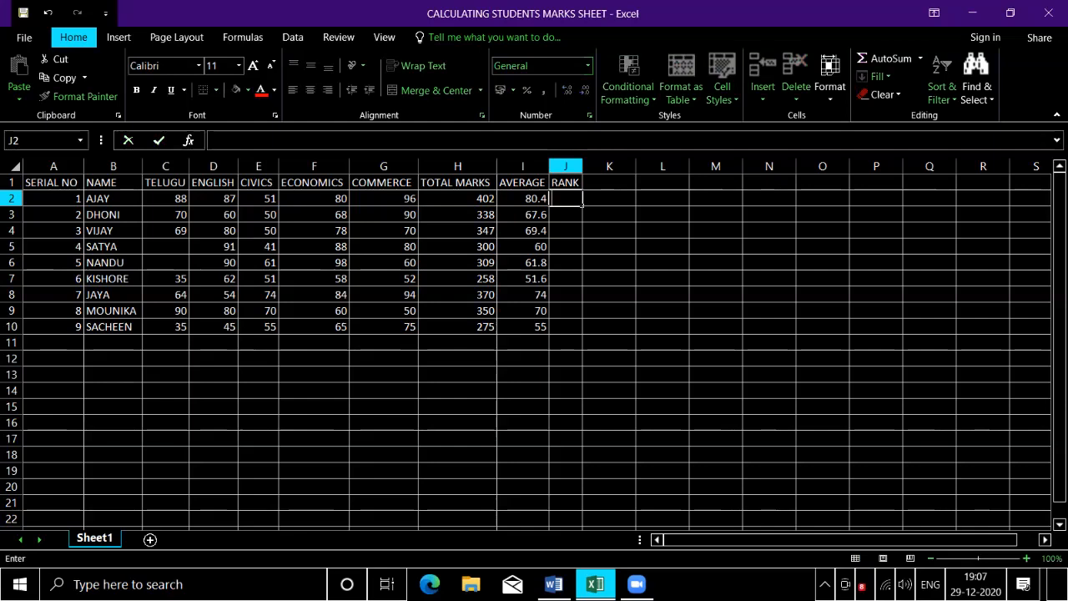
{"action": "key", "text": "Escape"}
{"action": "key", "text": "Up"}
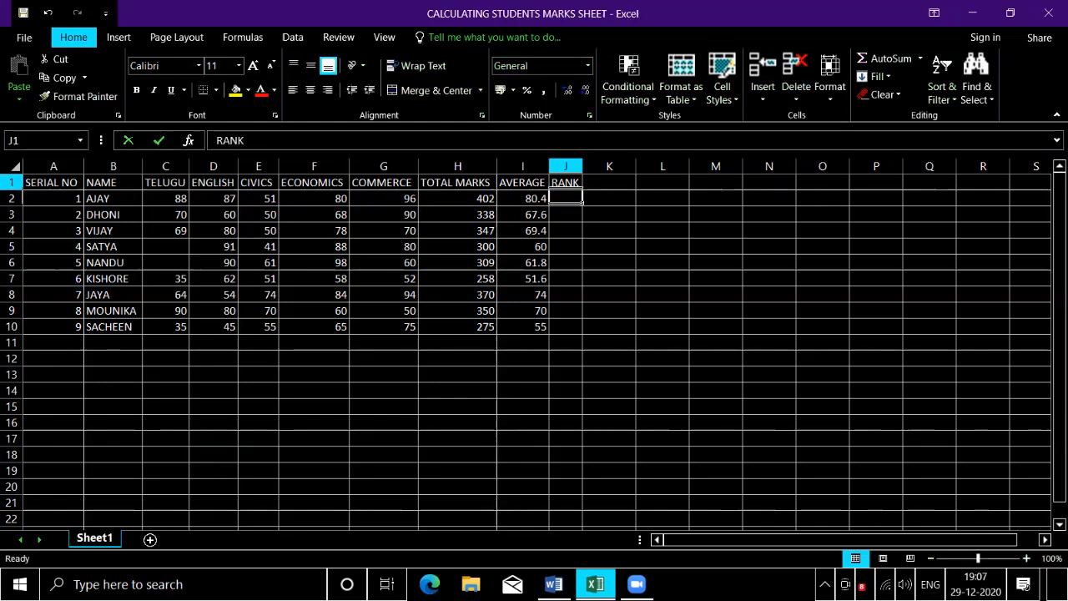
{"action": "key", "text": "Down"}
{"action": "type", "text": "="}
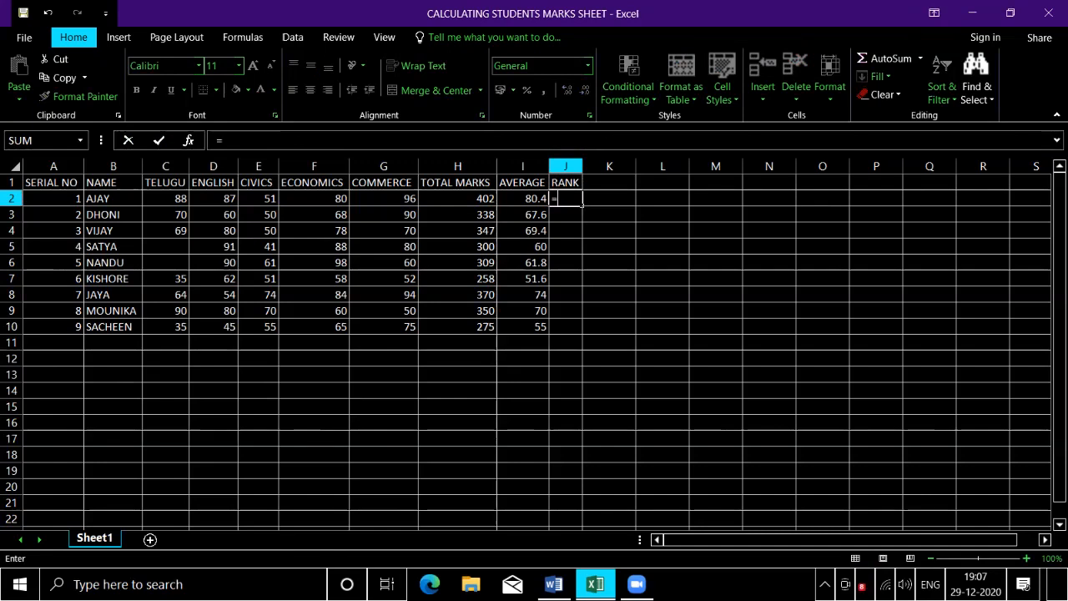
{"action": "type", "text": "rank"}
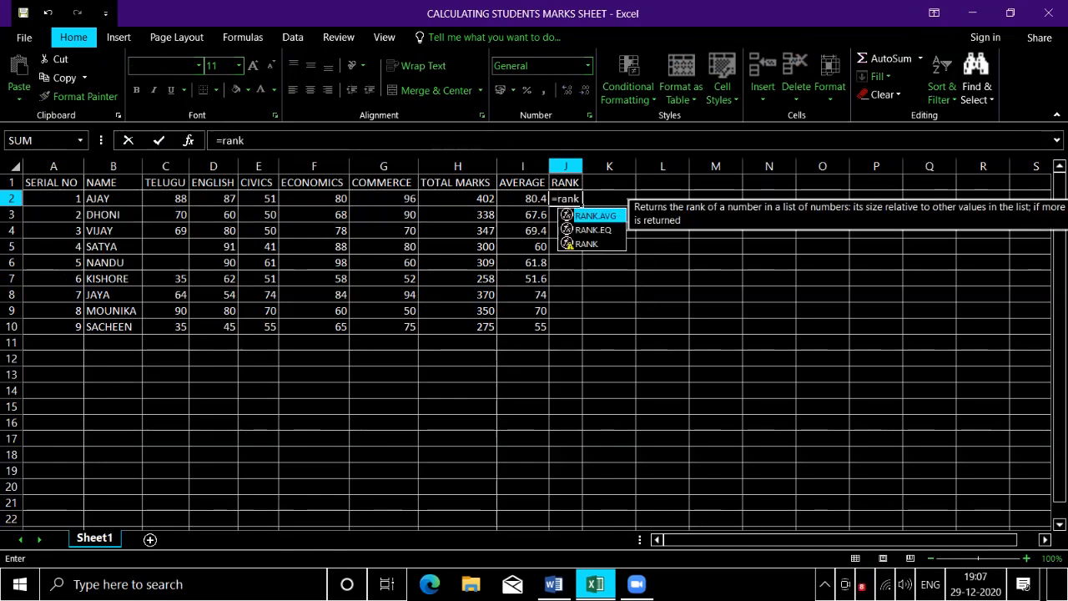
{"action": "type", "text": "("}
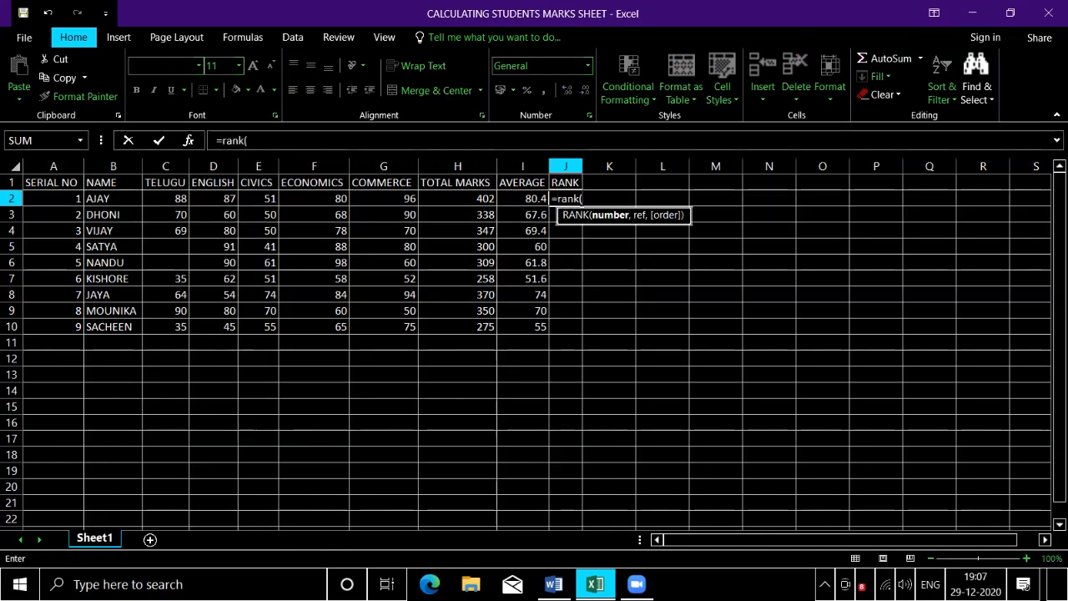
{"action": "type", "text": "h2"}
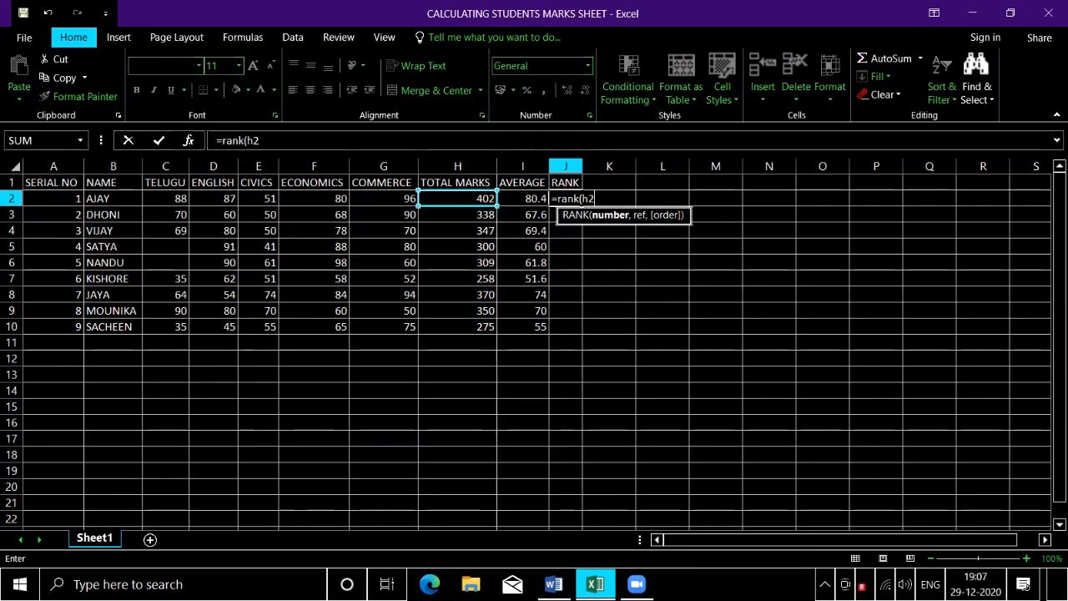
{"action": "type", "text": ","}
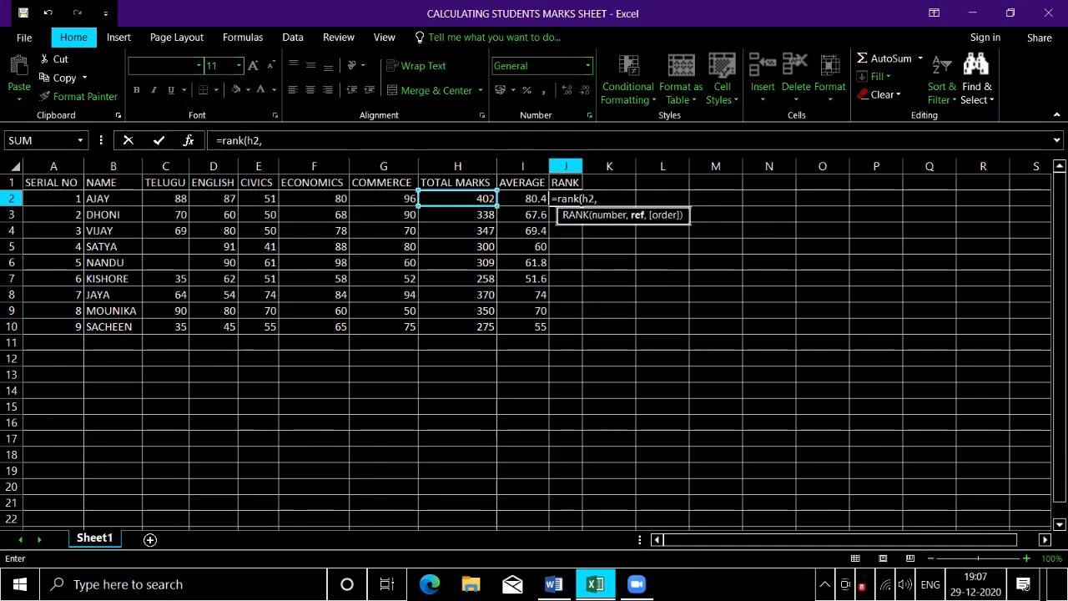
{"action": "type", "text": "$h$2"}
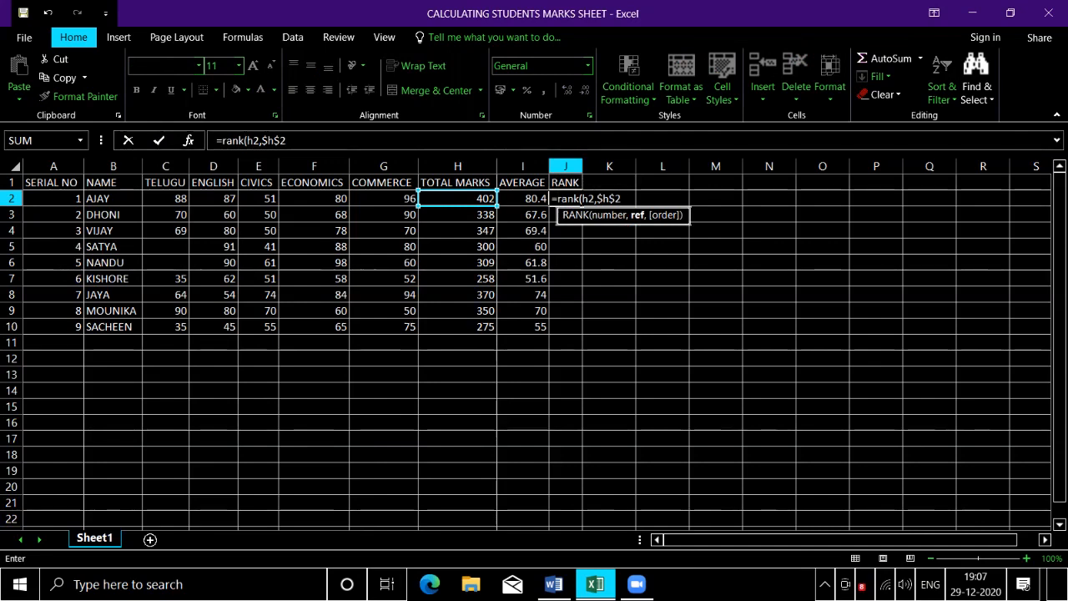
{"action": "type", "text": ":"}
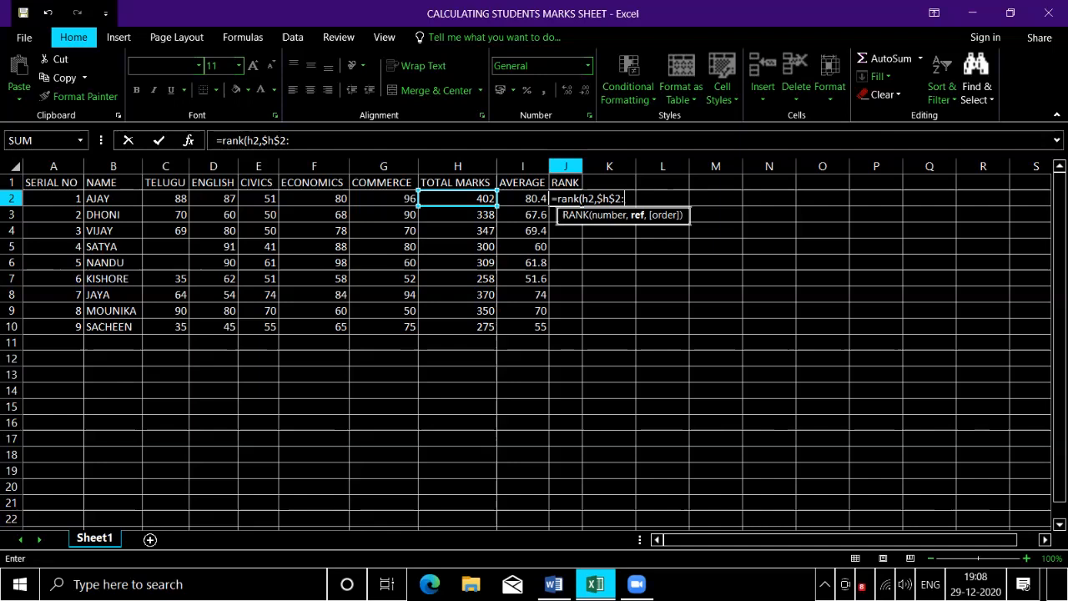
{"action": "type", "text": "$h10"}
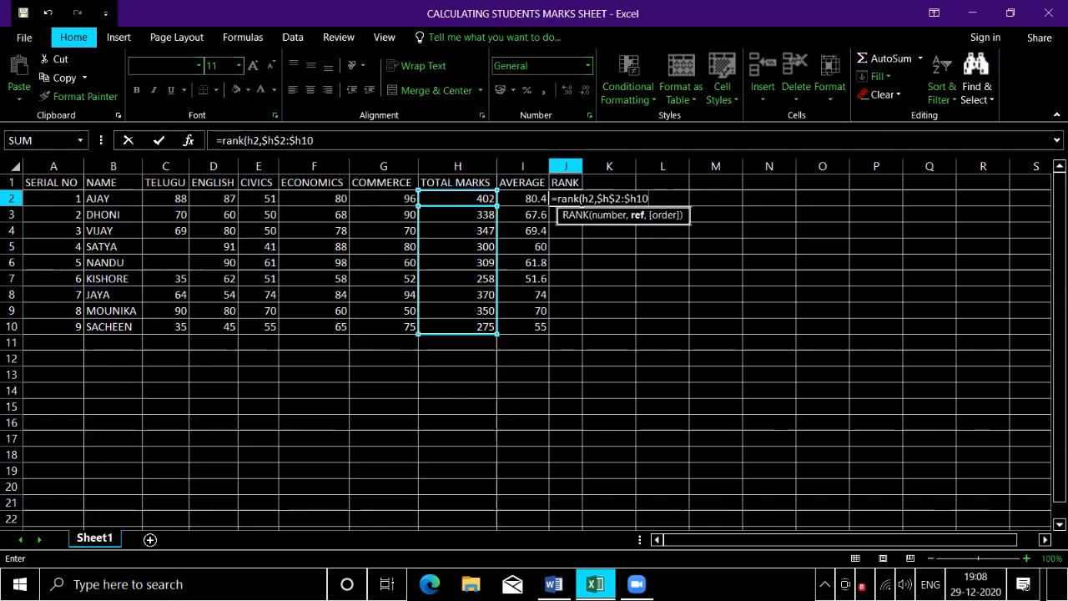
{"action": "type", "text": ")"}
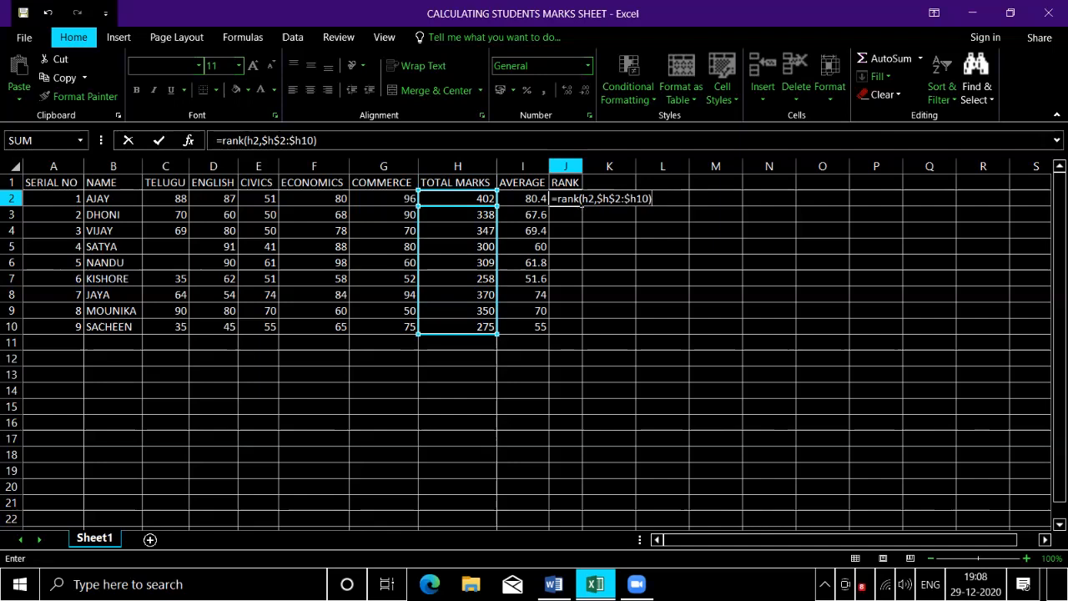
{"action": "key", "text": "Return"}
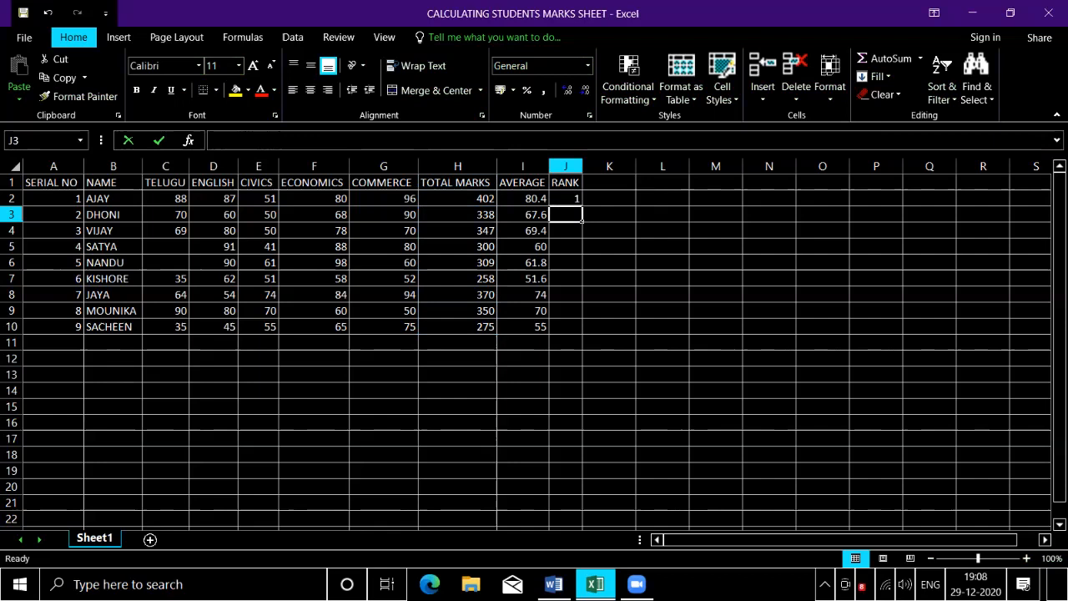
{"action": "left_click", "coordinate": [566, 199]}
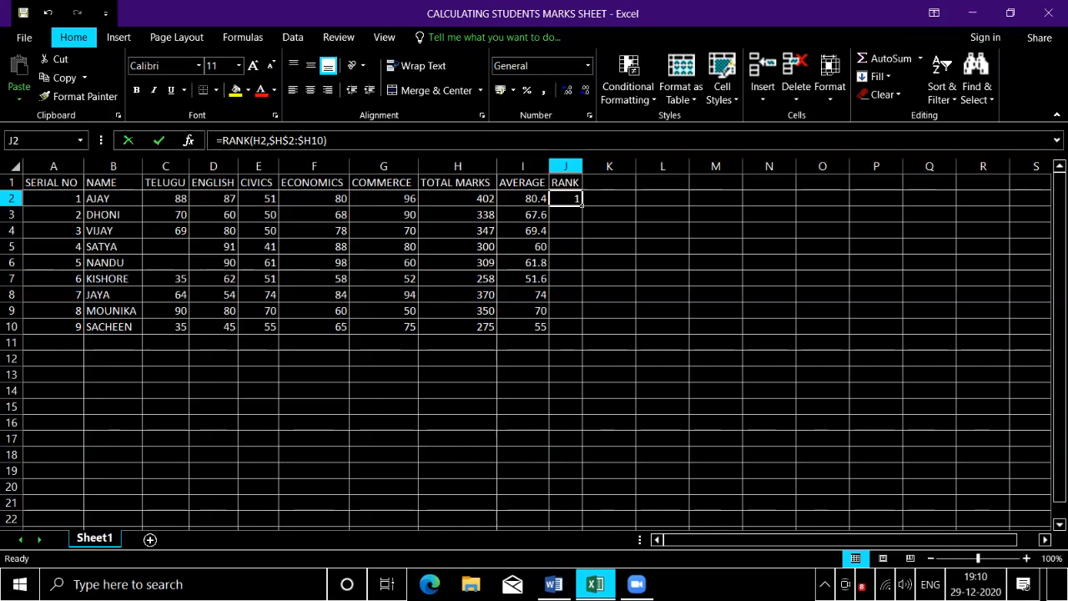
Inspect the arguments of the first student's RANK formula in J2 in edit mode.
{"action": "key", "text": "Right"}
{"action": "key", "text": "Left"}
{"action": "key", "text": "F2"}
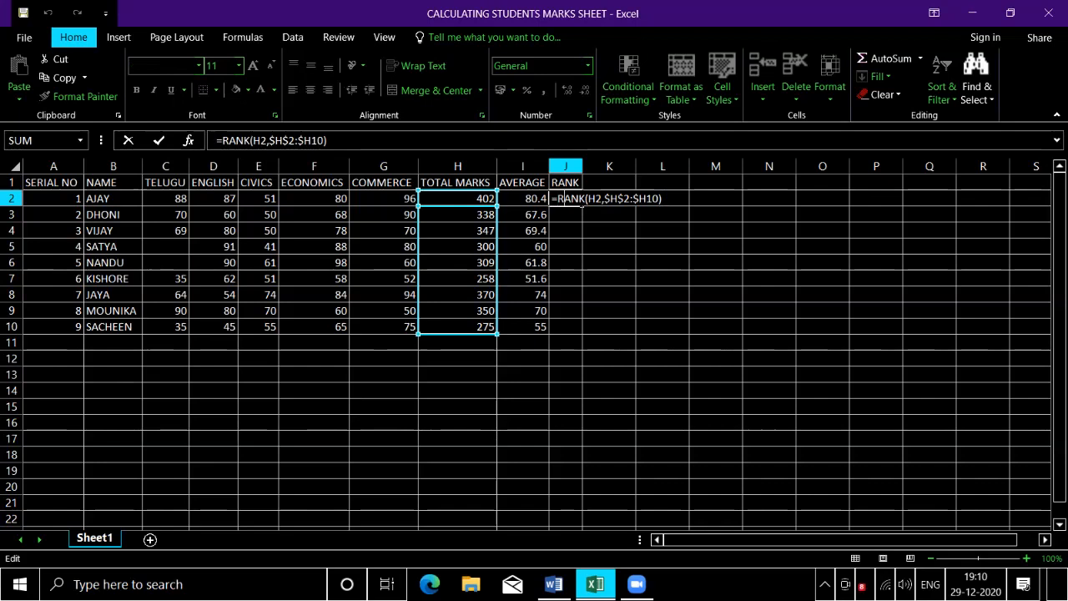
{"action": "left_click", "coordinate": [581, 200]}
{"action": "key", "text": "Right"}
{"action": "key", "text": "Right"}
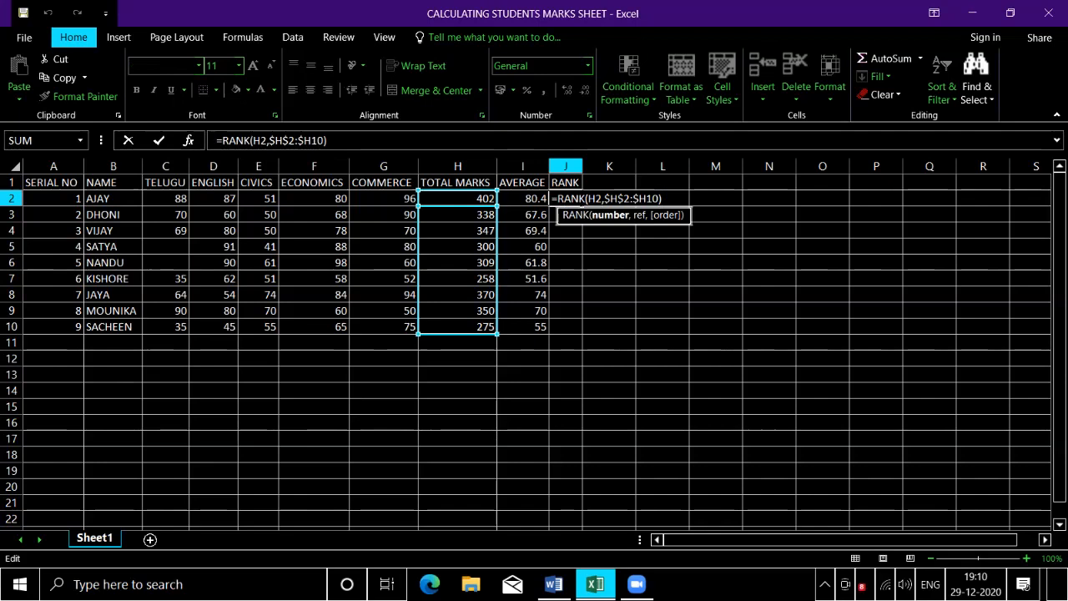
{"action": "key", "text": "Right"}
{"action": "key", "text": "Right"}
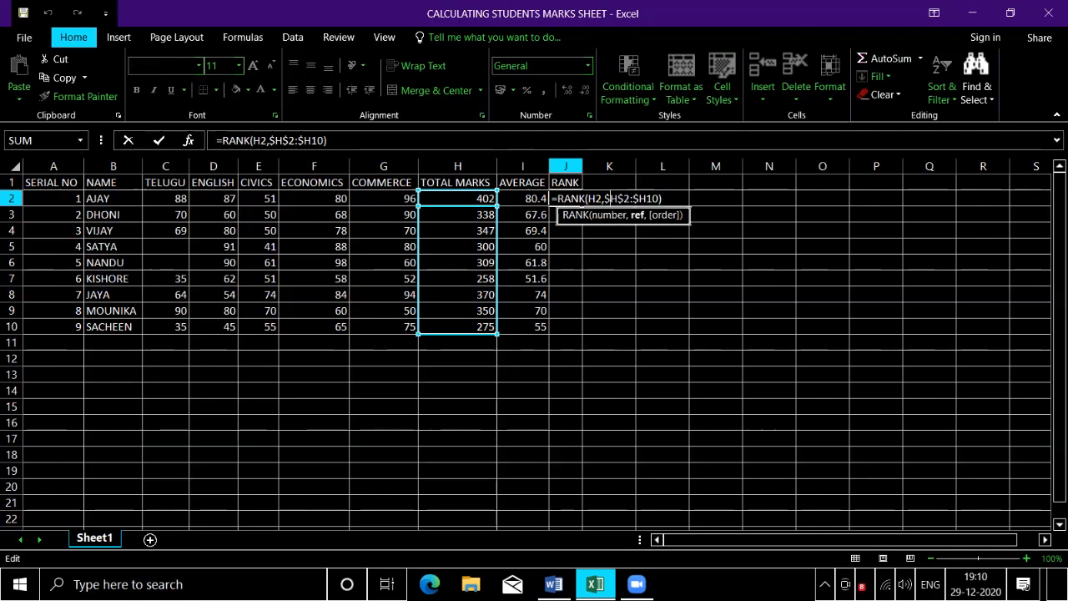
{"action": "key", "text": "Right"}
{"action": "key", "text": "Right"}
{"action": "key", "text": "Right"}
{"action": "key", "text": "Right"}
{"action": "key", "text": "Return"}
Enter the formula =rank(h3,$h$2:$h10) in J3 to calculate the second student's rank, and check it against the student's row.
{"action": "key", "text": "Right"}
{"action": "key", "text": "Left"}
{"action": "key", "text": "Down"}
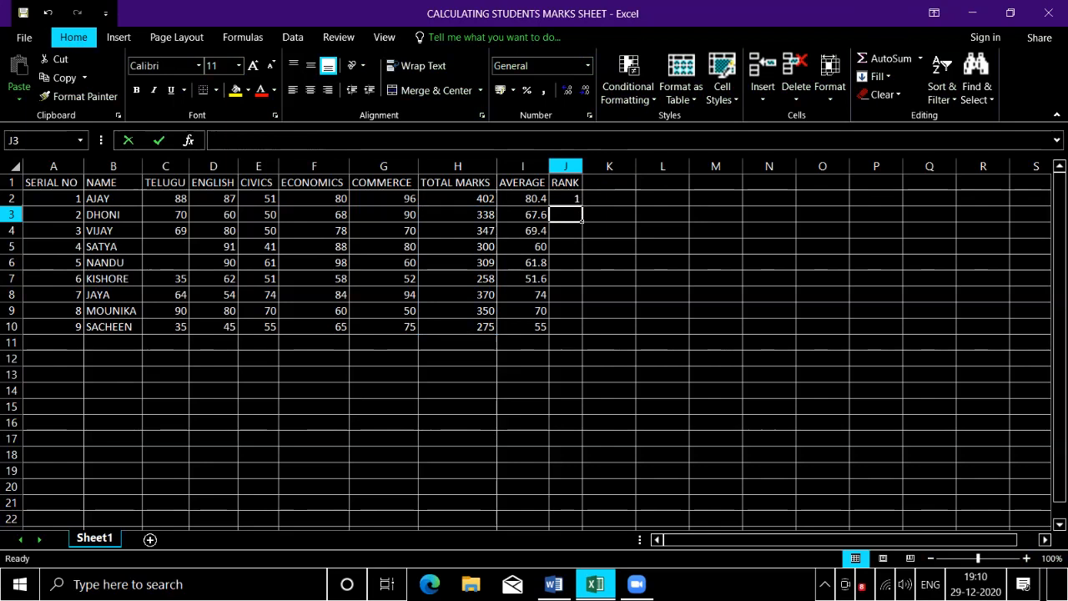
{"action": "type", "text": "="}
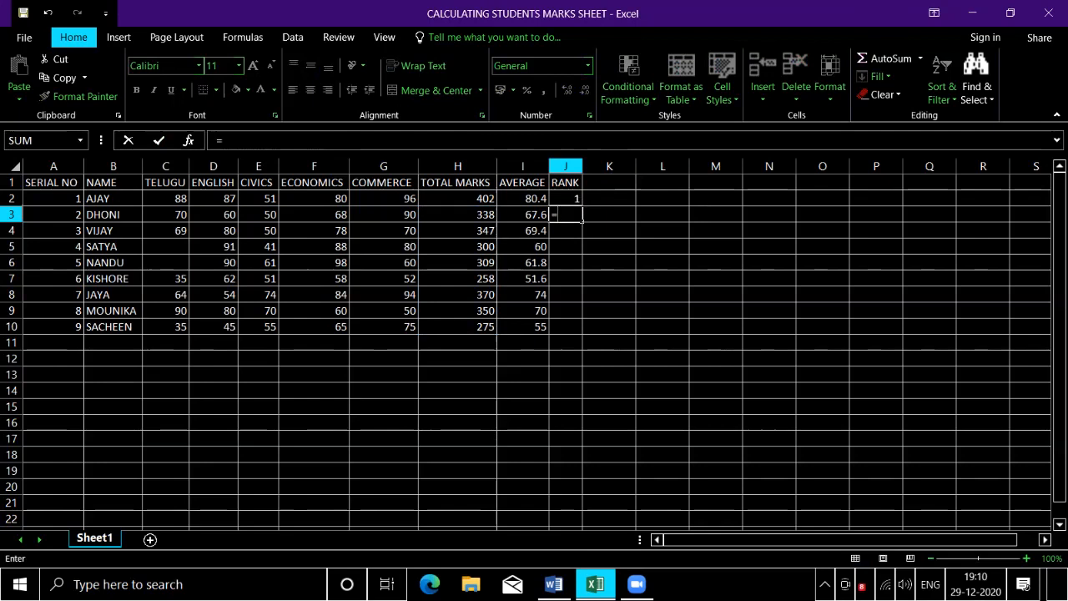
{"action": "type", "text": "rank"}
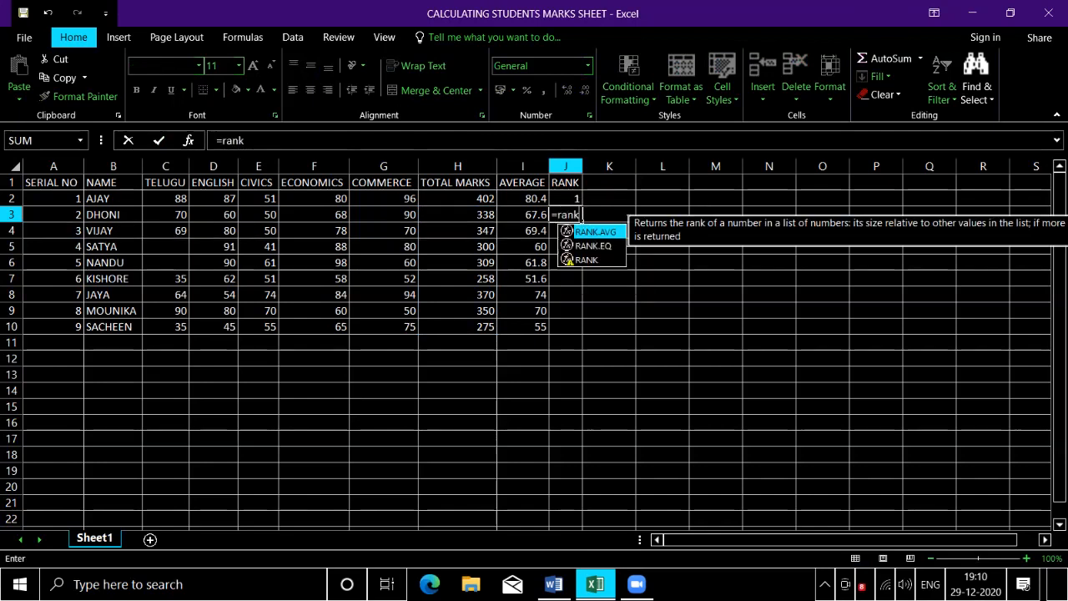
{"action": "type", "text": "("}
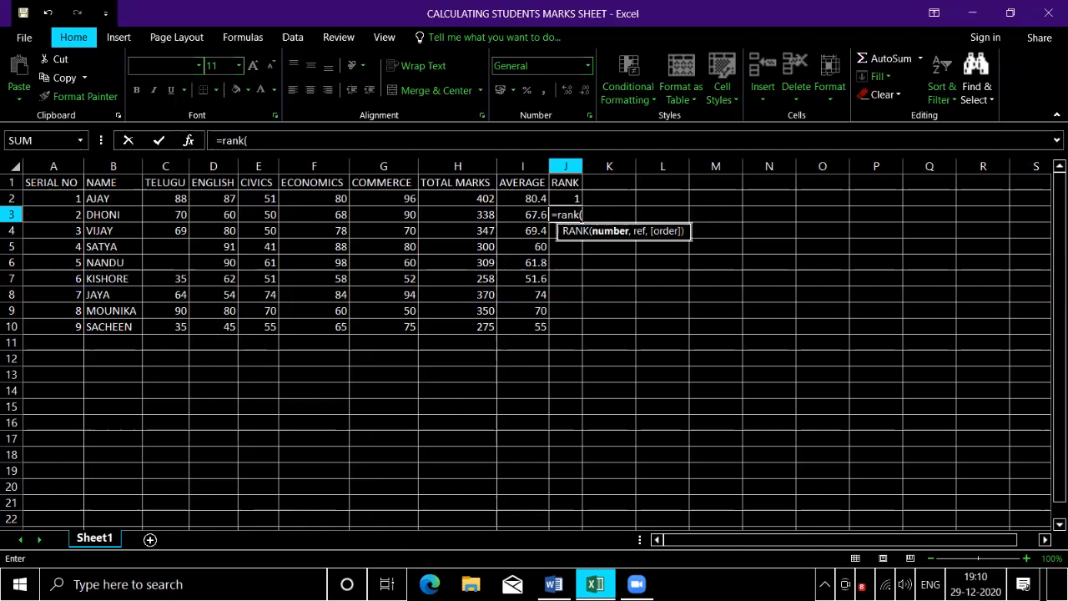
{"action": "type", "text": "h3"}
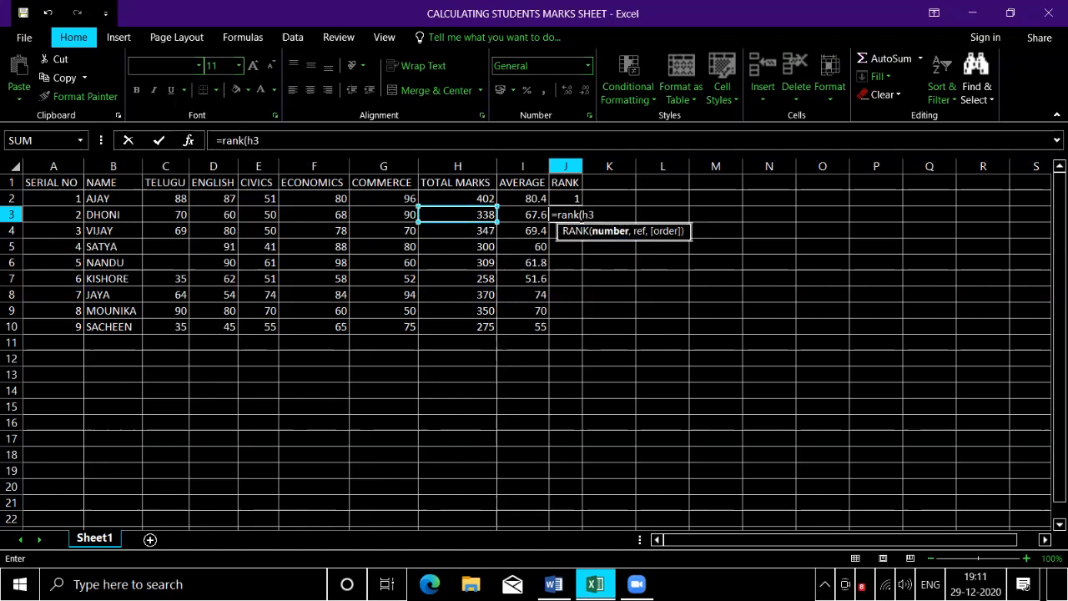
{"action": "type", "text": ","}
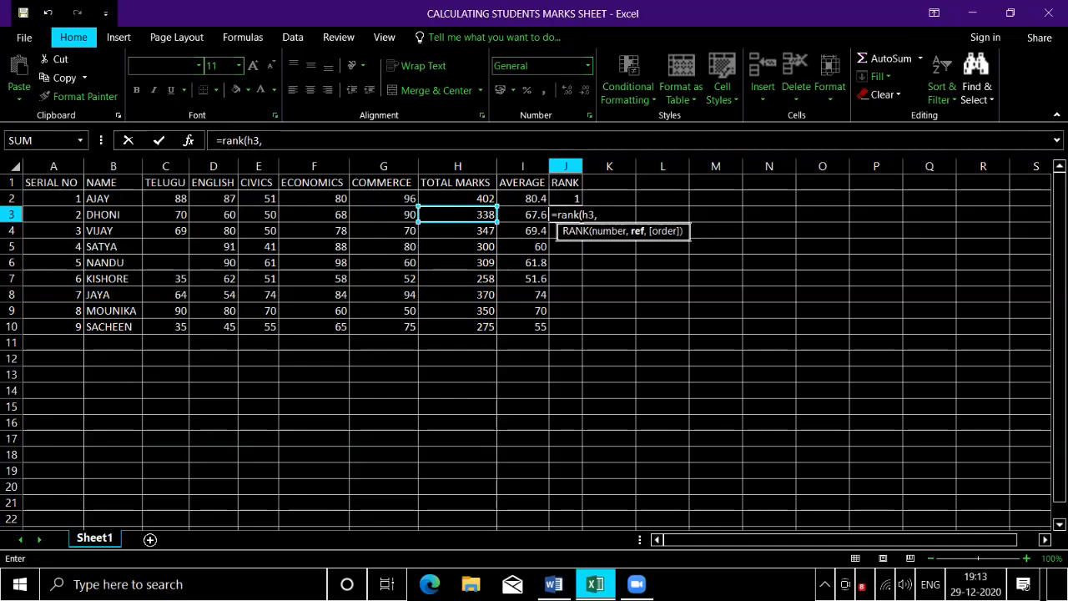
{"action": "type", "text": "$"}
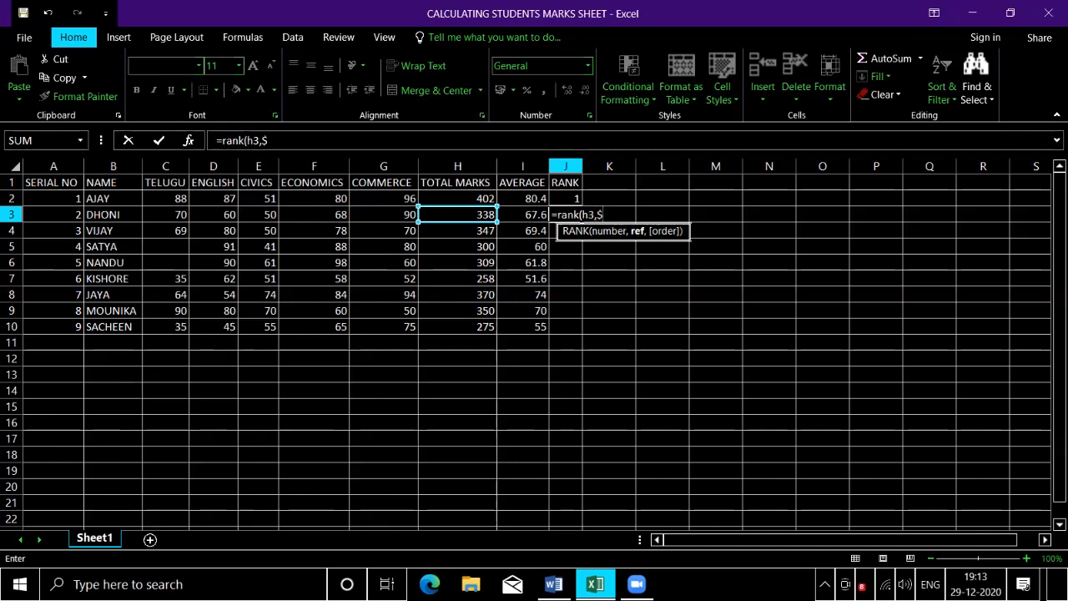
{"action": "type", "text": "h$2:"}
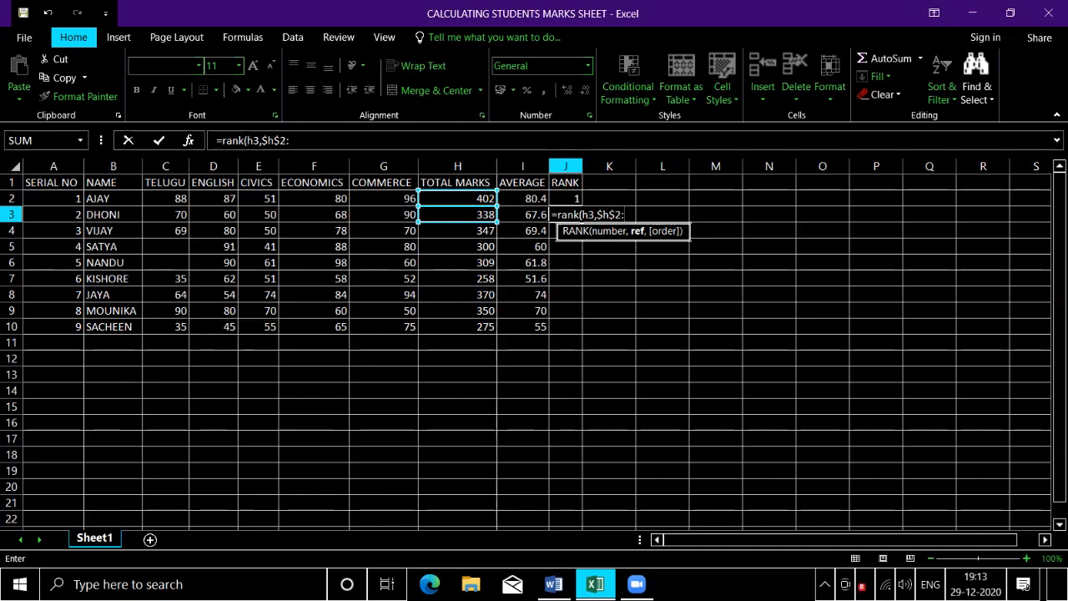
{"action": "type", "text": "$h10"}
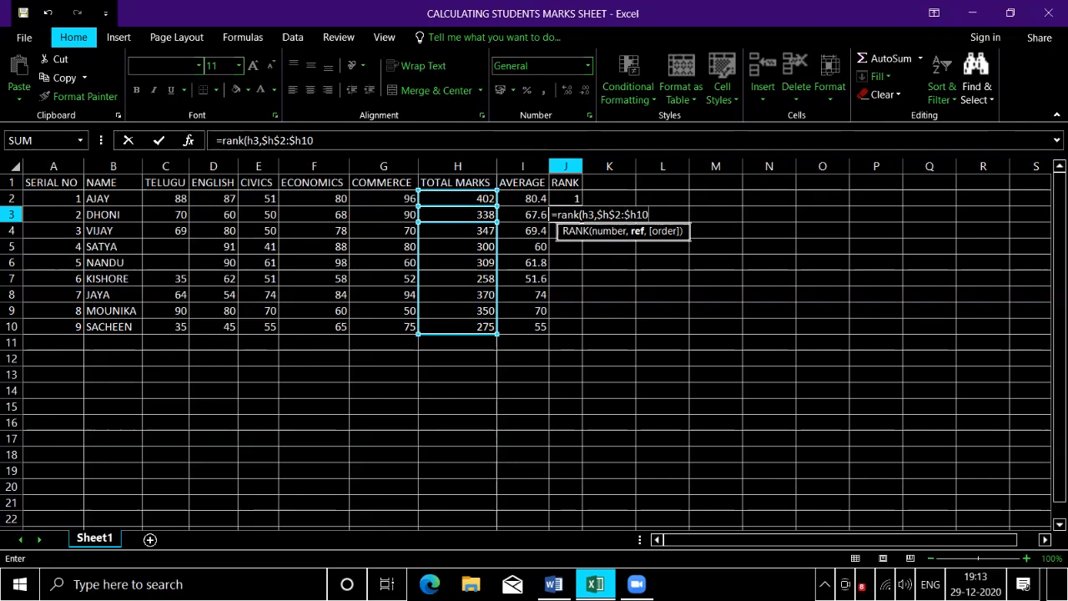
{"action": "type", "text": ")"}
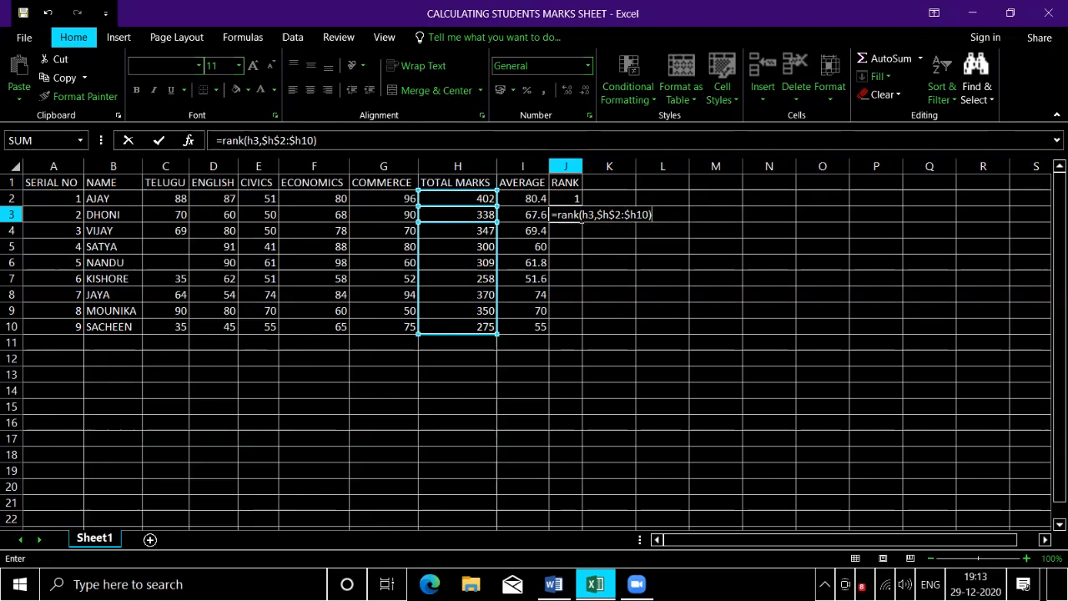
{"action": "key", "text": "Return"}
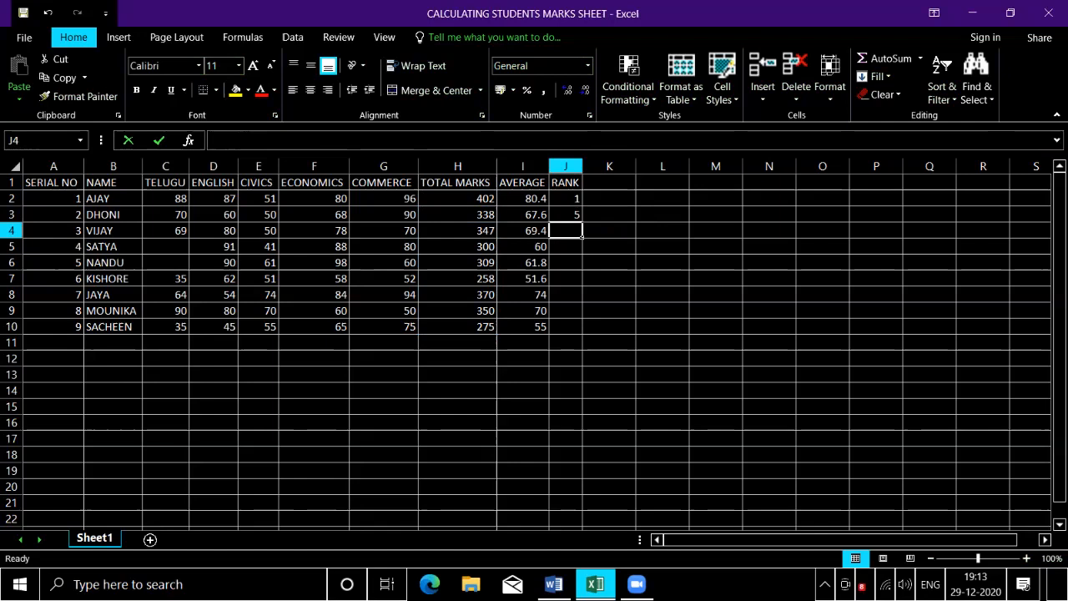
{"action": "left_click", "coordinate": [566, 214]}
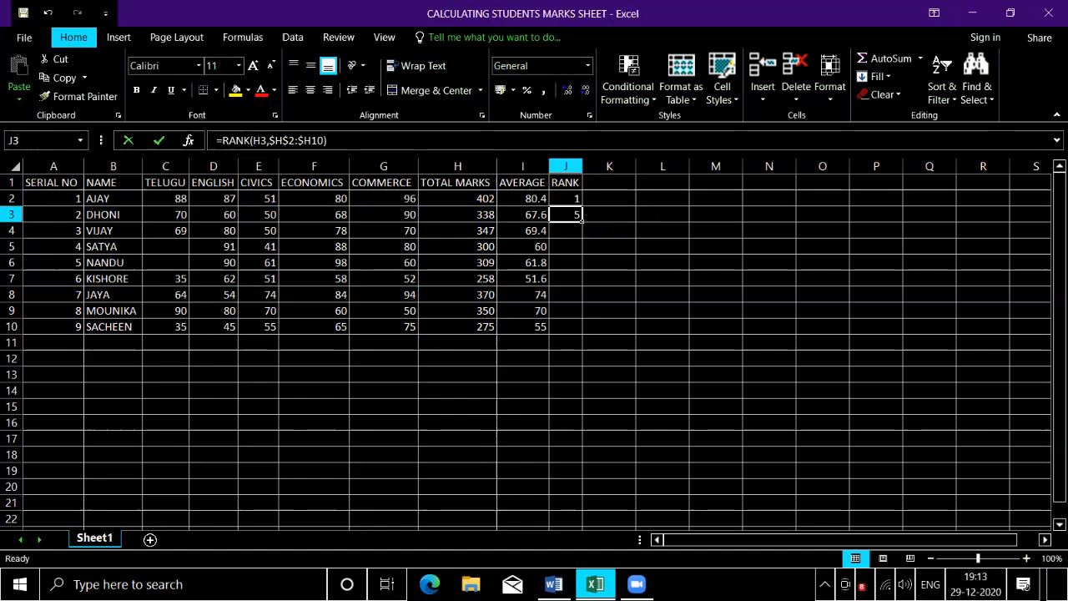
{"action": "left_click", "coordinate": [112, 215]}
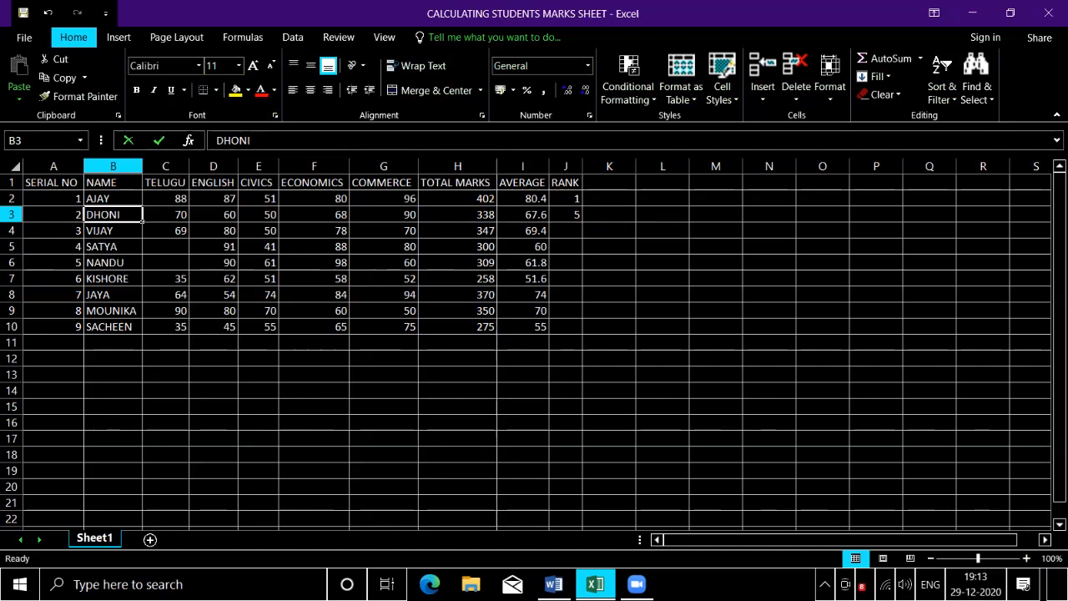
{"action": "key", "text": "ctrl+Right"}
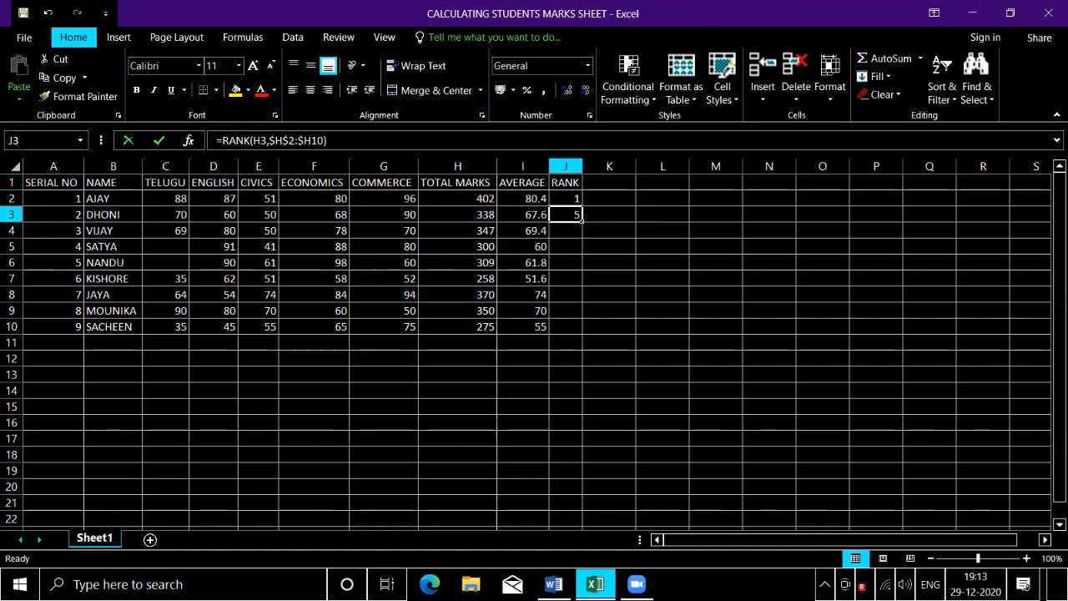
Enter the formula =rank(h4,$h$2:$h10) in J4 to calculate the third student's rank, and check the entered formula.
{"action": "key", "text": "Up"}
{"action": "key", "text": "Down"}
{"action": "key", "text": "Down"}
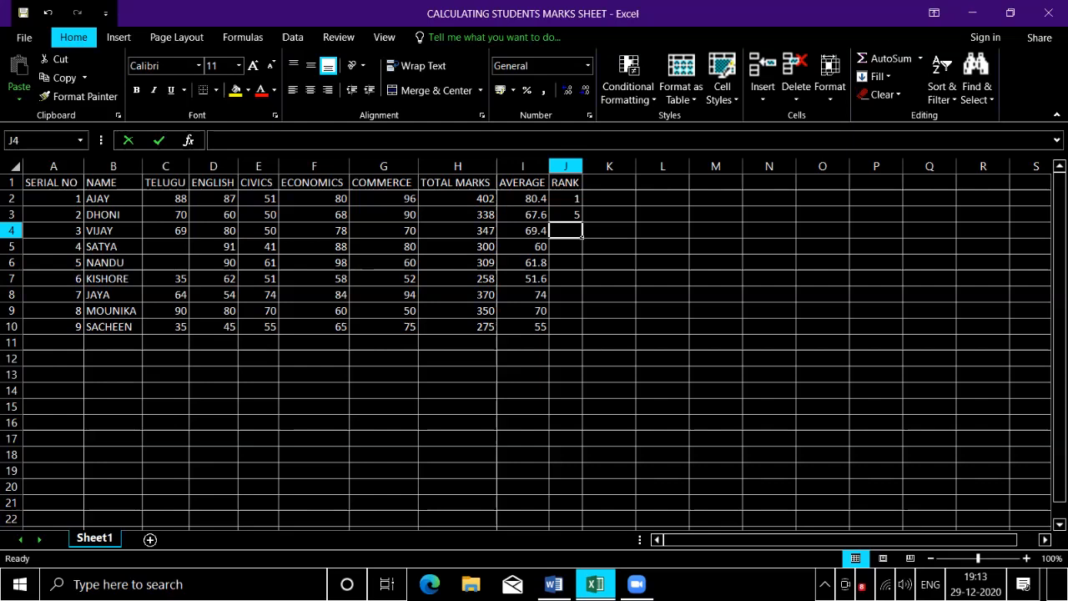
{"action": "type", "text": "="}
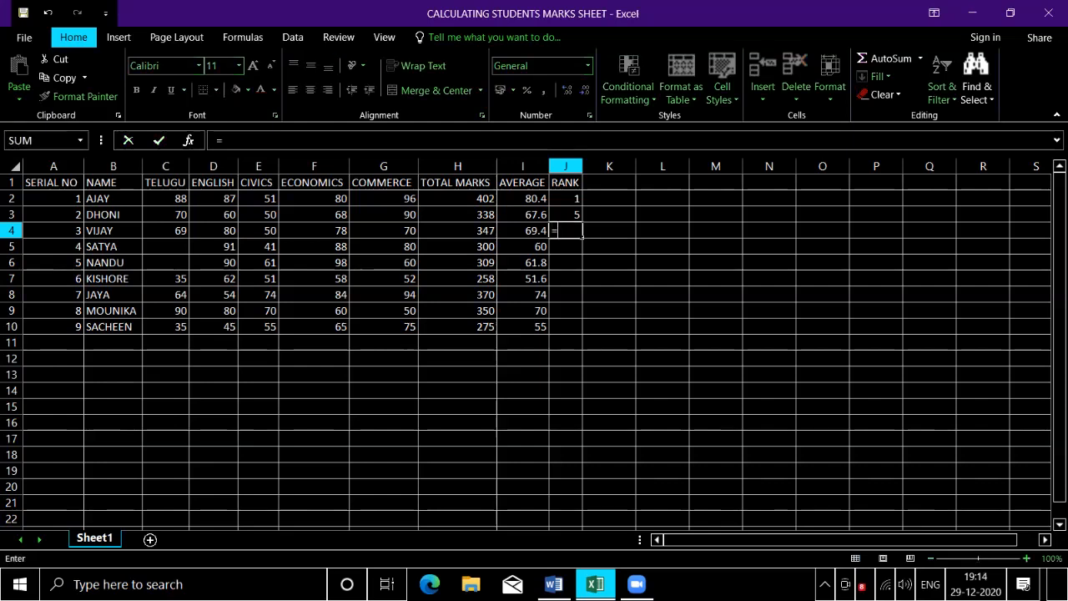
{"action": "type", "text": "rank("}
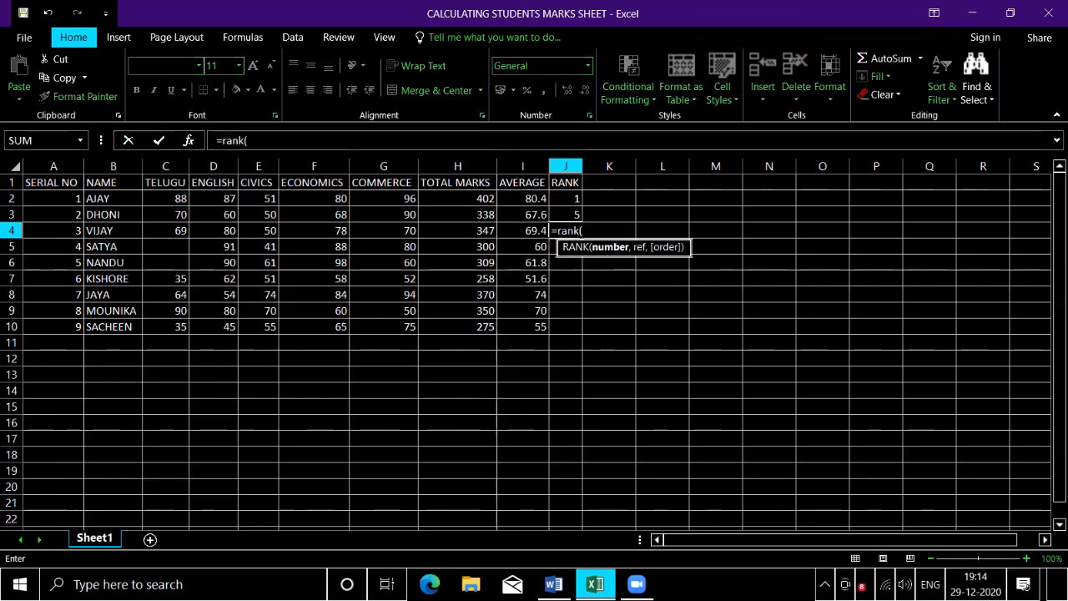
{"action": "type", "text": "h4"}
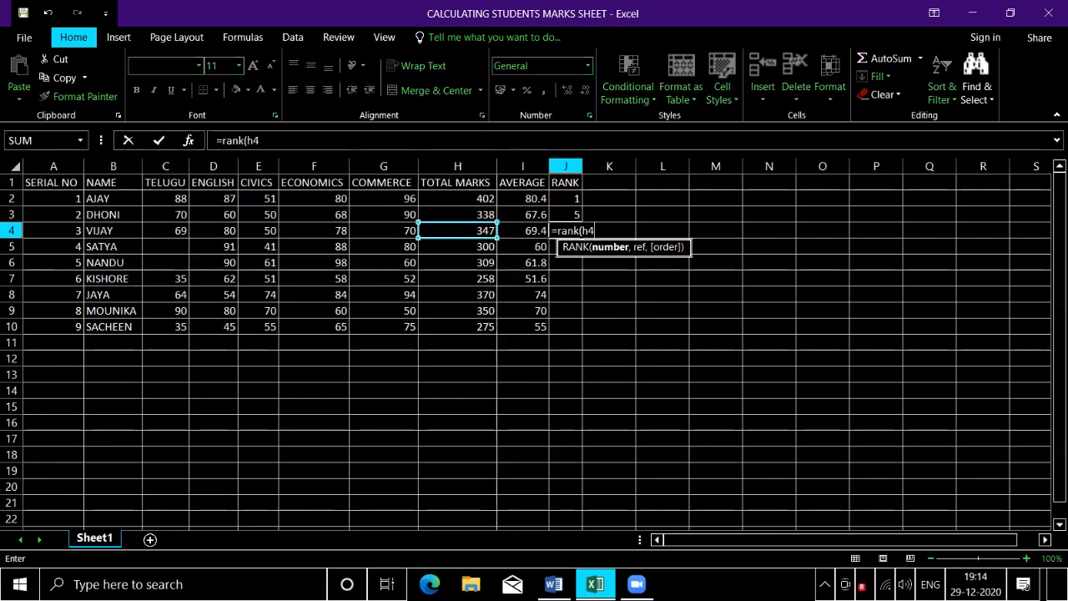
{"action": "type", "text": ",$h"}
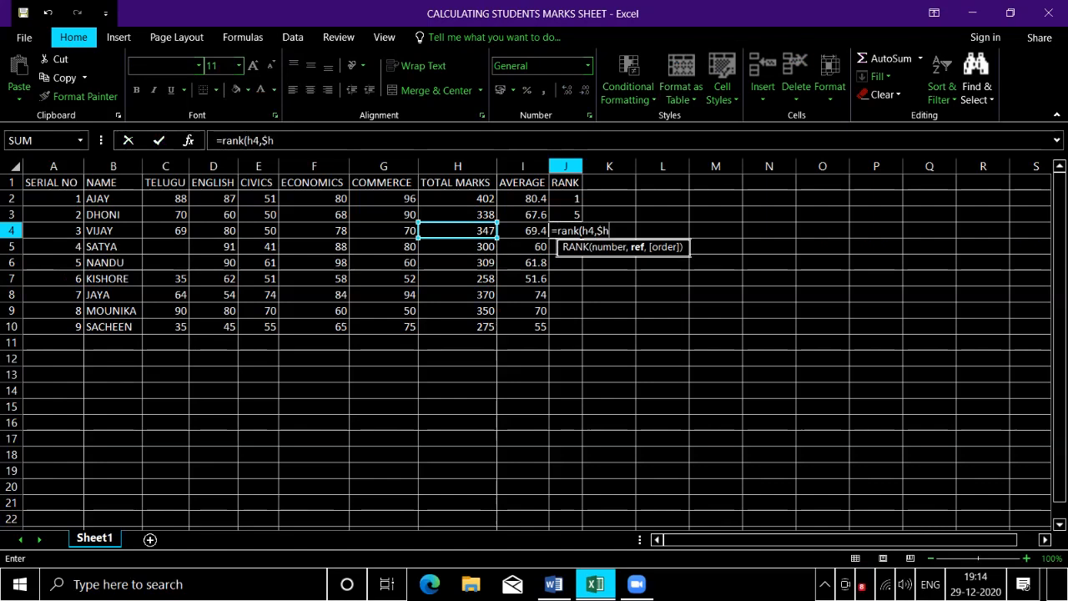
{"action": "type", "text": "$2:$h10"}
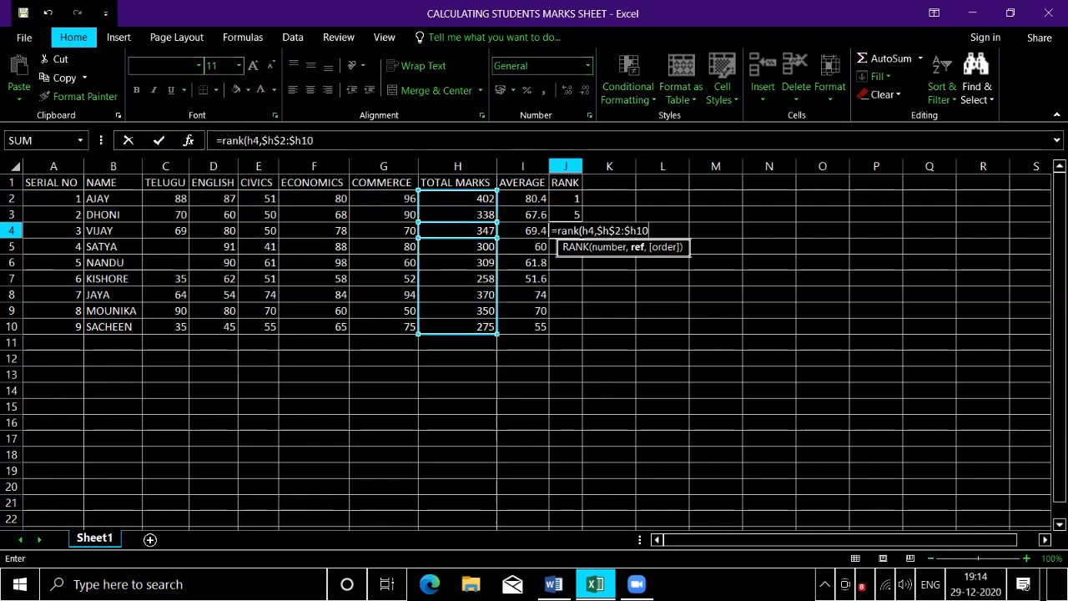
{"action": "type", "text": ")"}
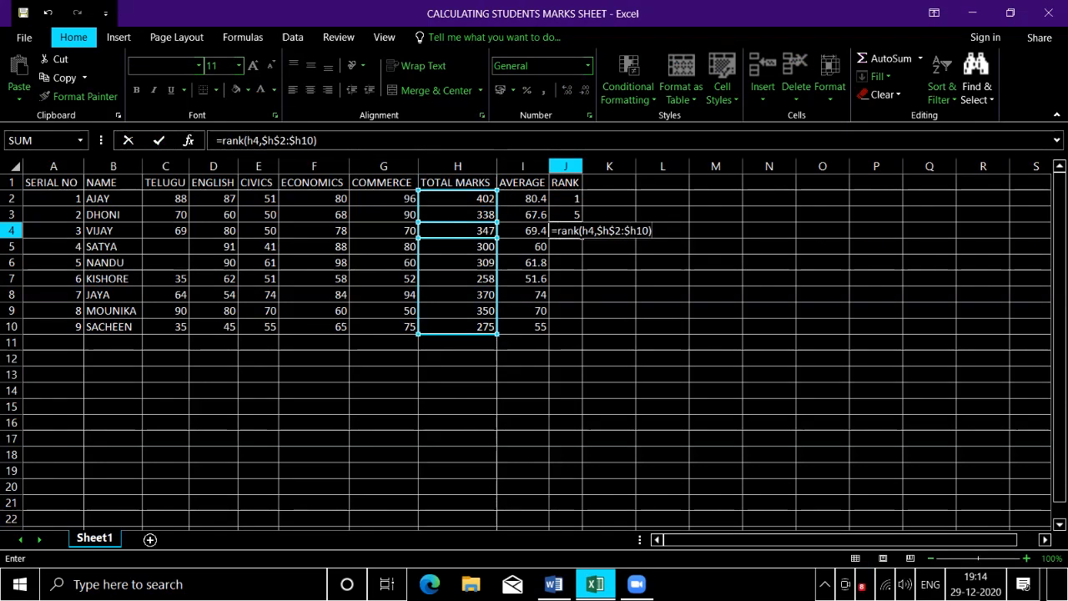
{"action": "key", "text": "Return"}
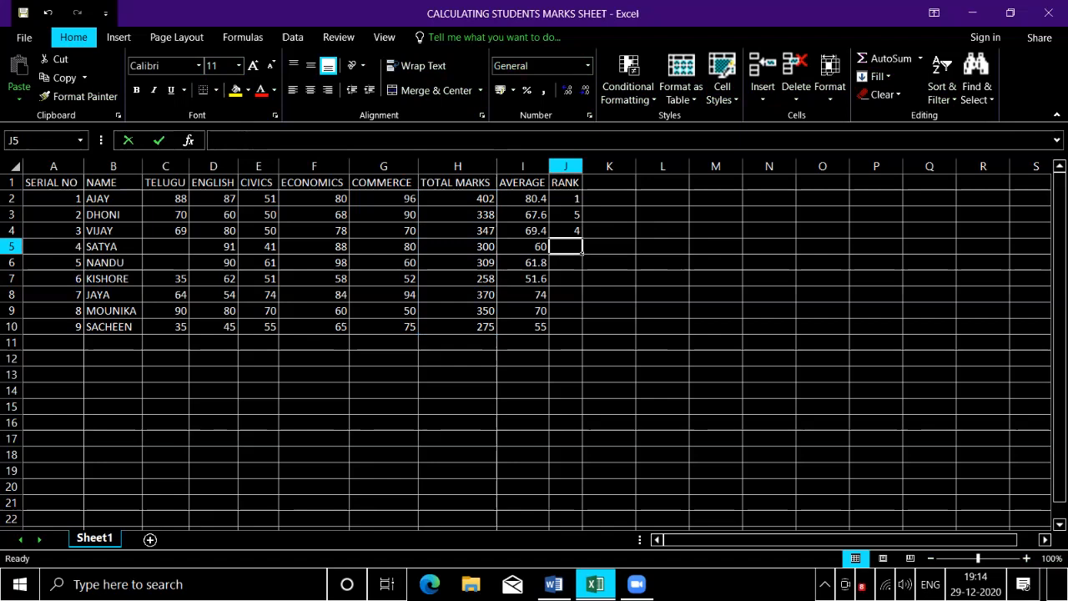
{"action": "left_click", "coordinate": [566, 230]}
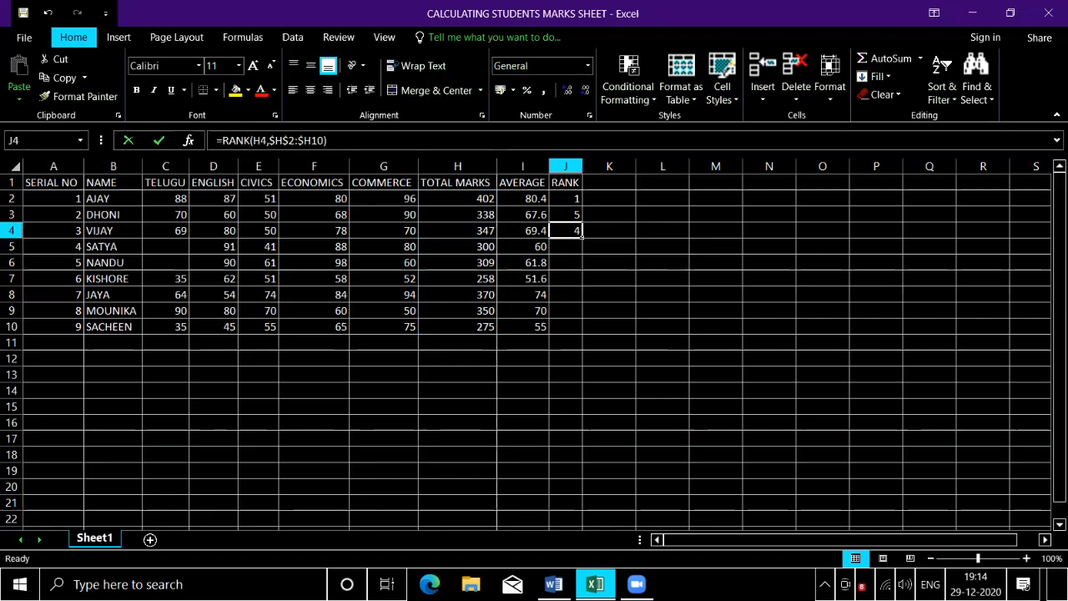
{"action": "left_click", "coordinate": [566, 246]}
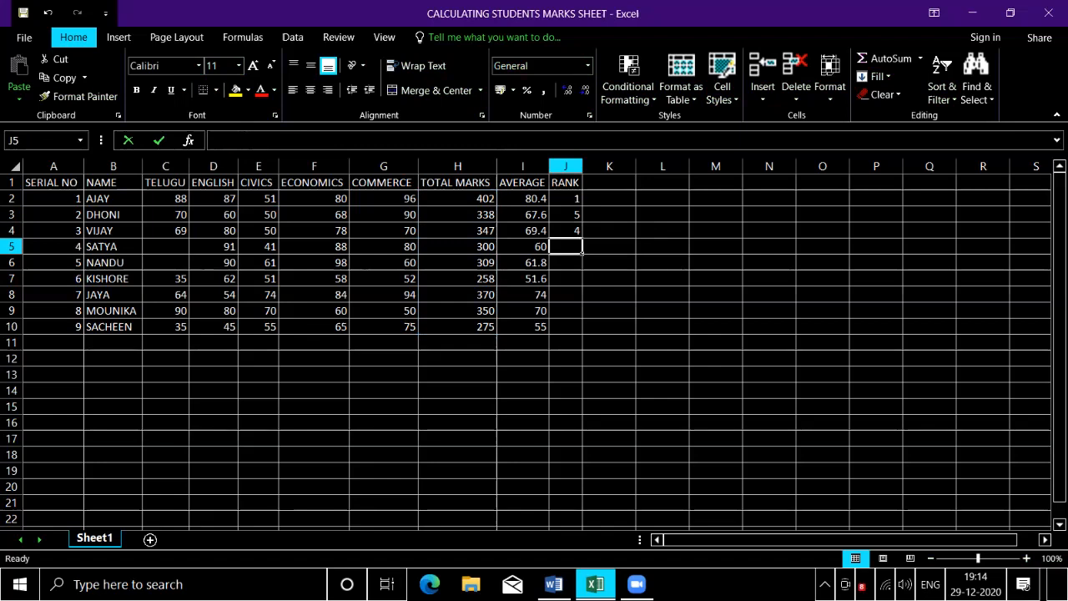
Copy the rank formula in J4 and paste it over J4:J10 to calculate the remaining students' ranks.
{"action": "left_click", "coordinate": [566, 230]}
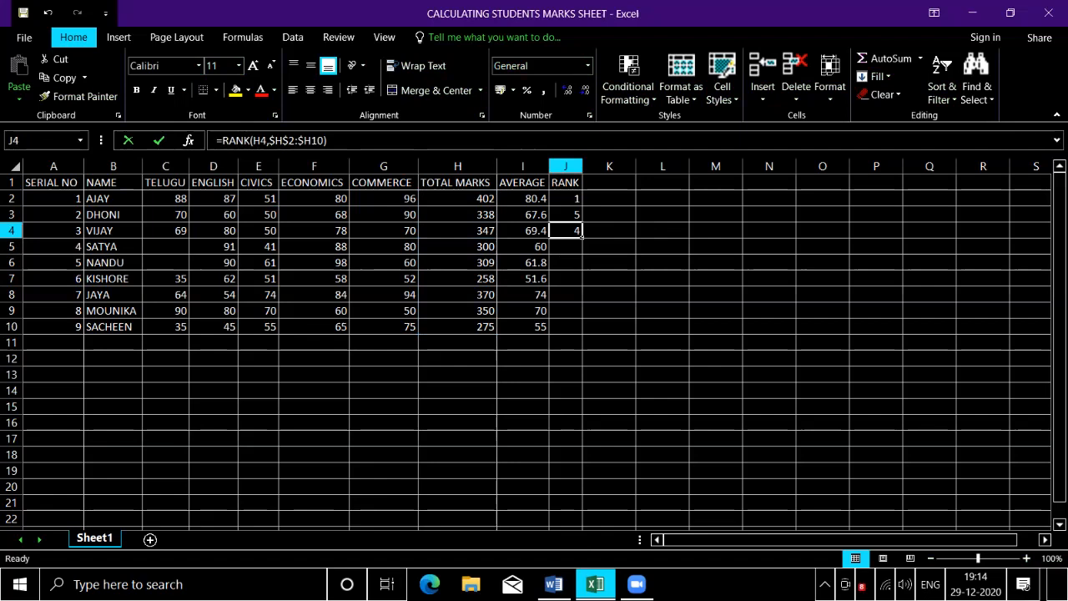
{"action": "key", "text": "ctrl+c"}
{"action": "left_click_drag", "start_coordinate": [567, 232], "coordinate": [567, 326]}
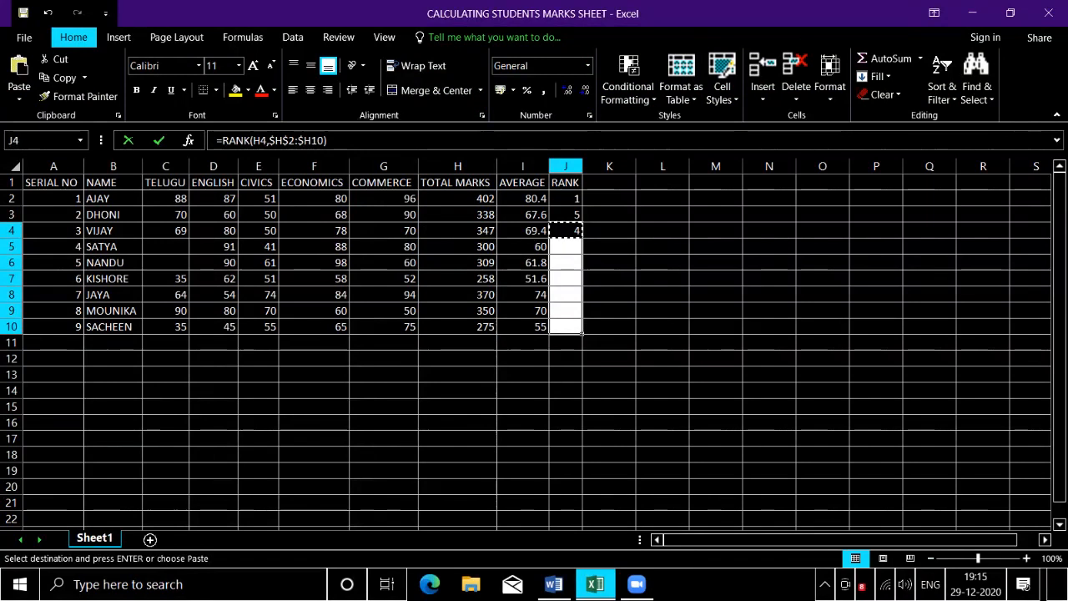
{"action": "key", "text": "ctrl+v"}
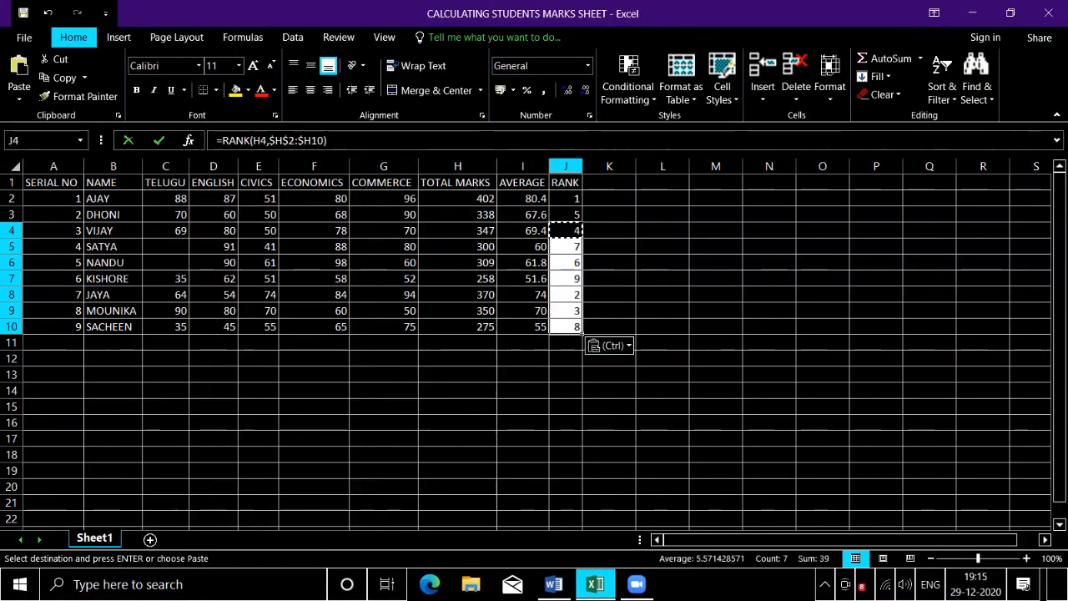
Review the pasted RANK formulas in the rank column from J3 down to J10, checking each row's references.
{"action": "key", "text": "Up"}
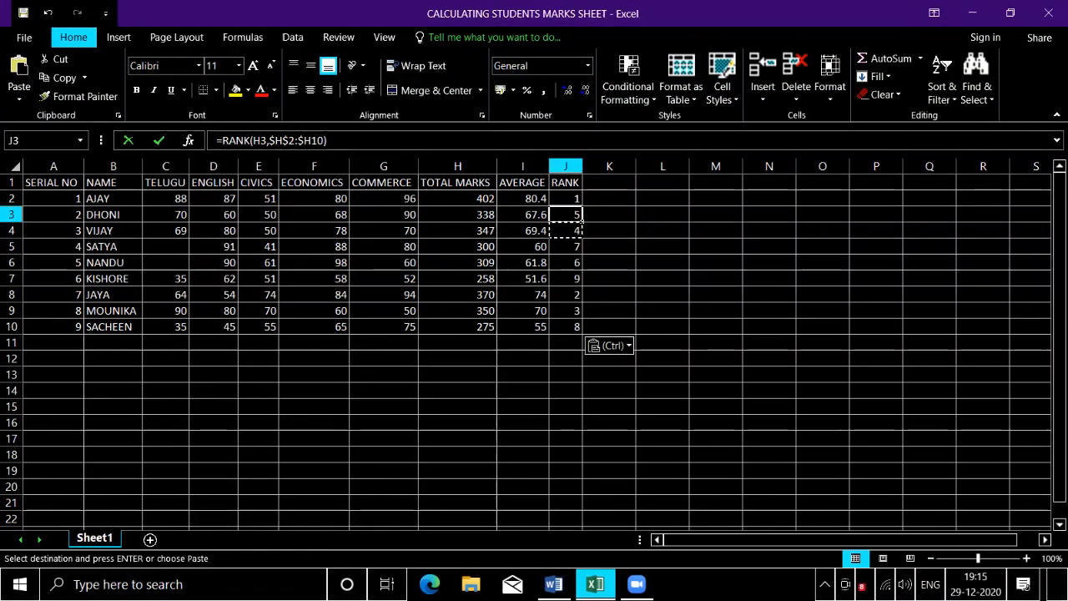
{"action": "key", "text": "Down"}
{"action": "key", "text": "Down"}
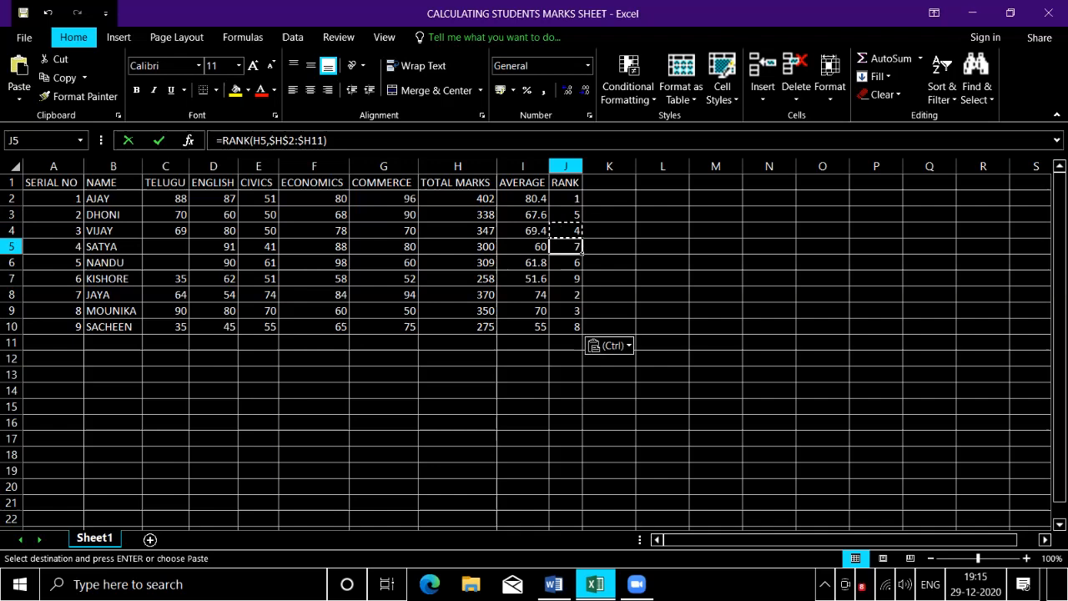
{"action": "key", "text": "Down"}
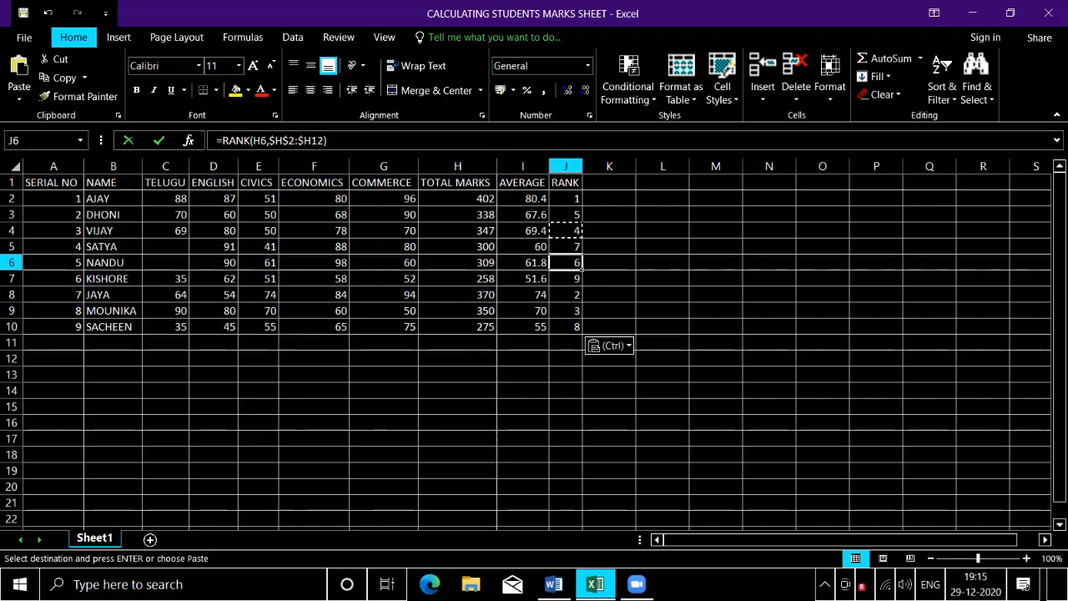
{"action": "key", "text": "Down"}
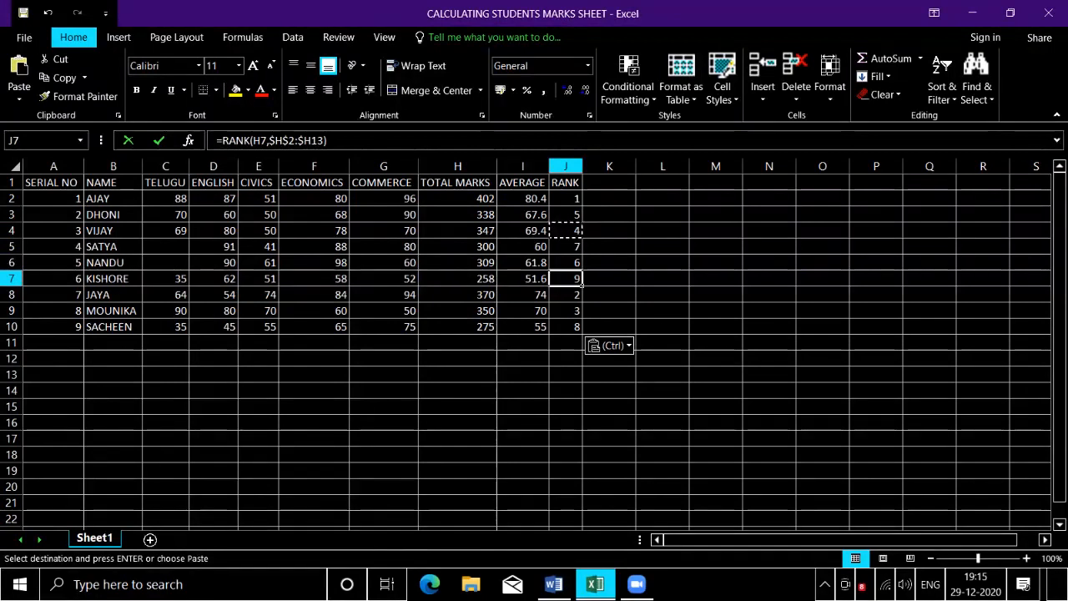
{"action": "key", "text": "Down"}
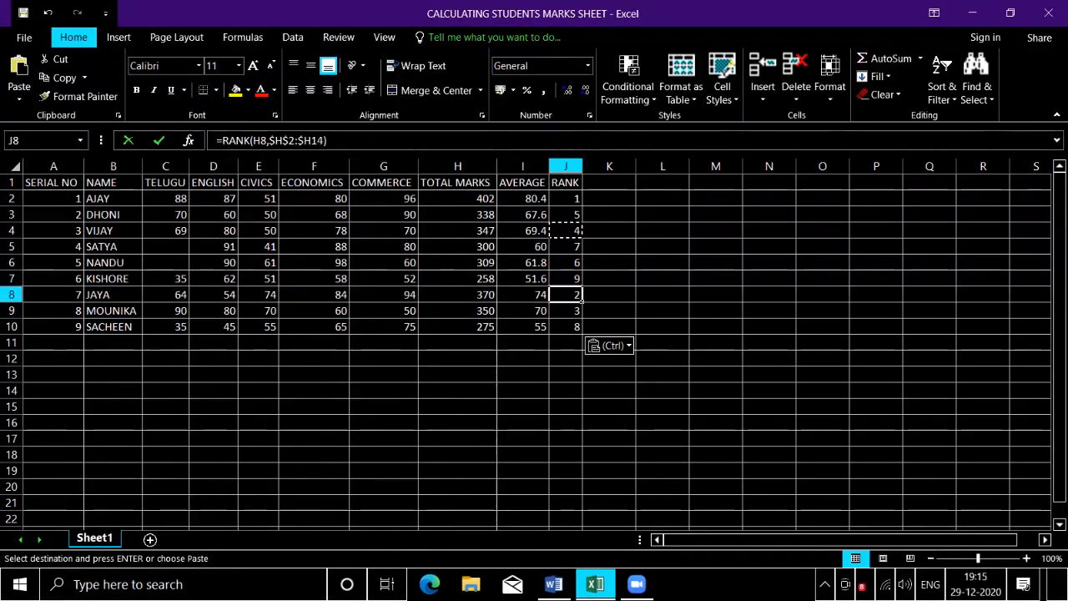
{"action": "key", "text": "Down"}
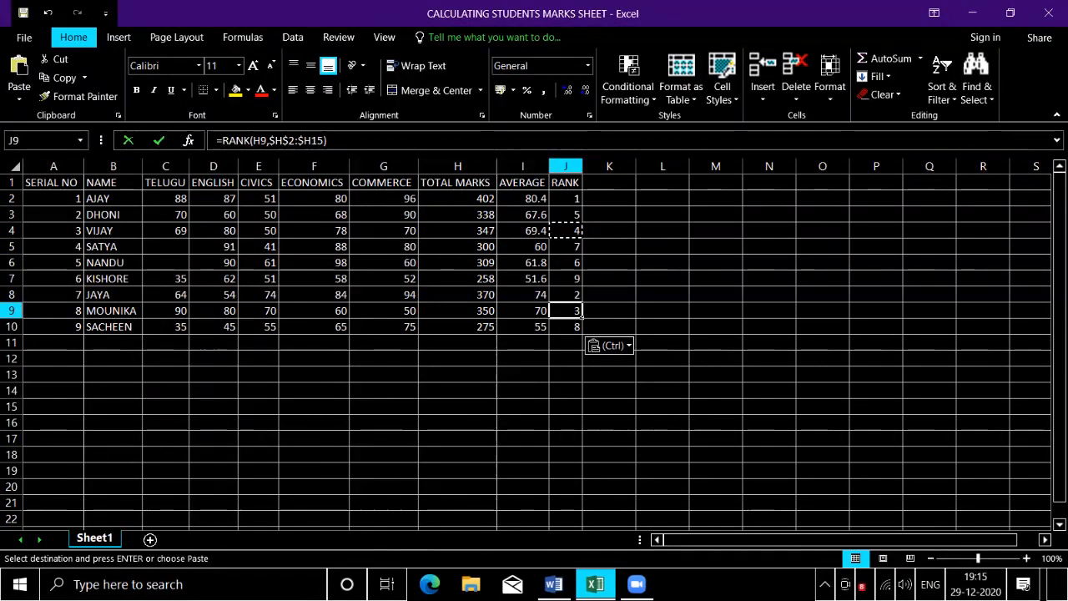
{"action": "key", "text": "Down"}
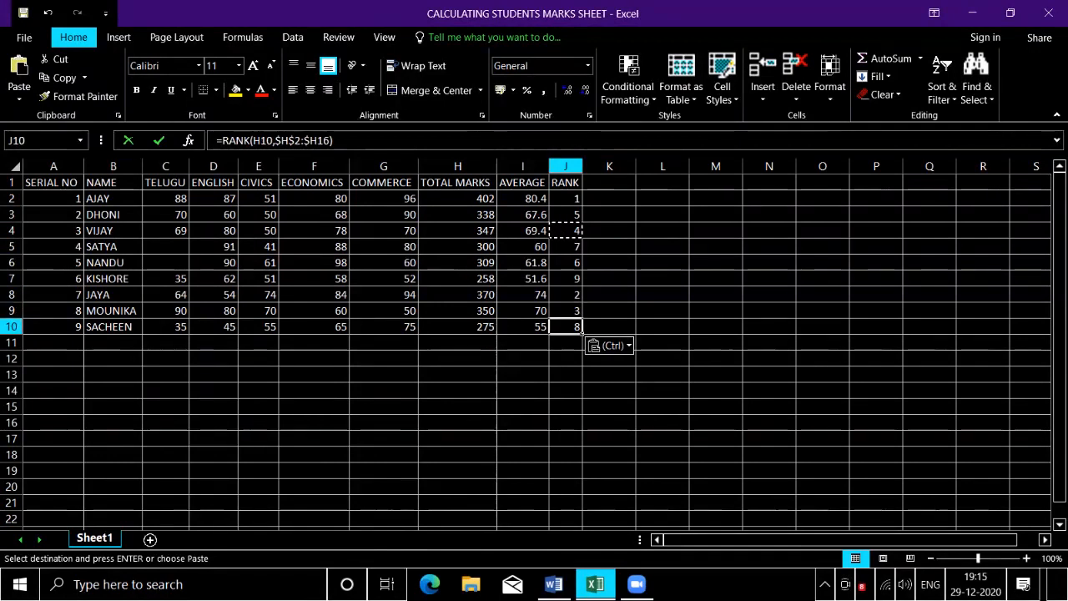
{"action": "key", "text": "Down"}
{"action": "key", "text": "Up"}
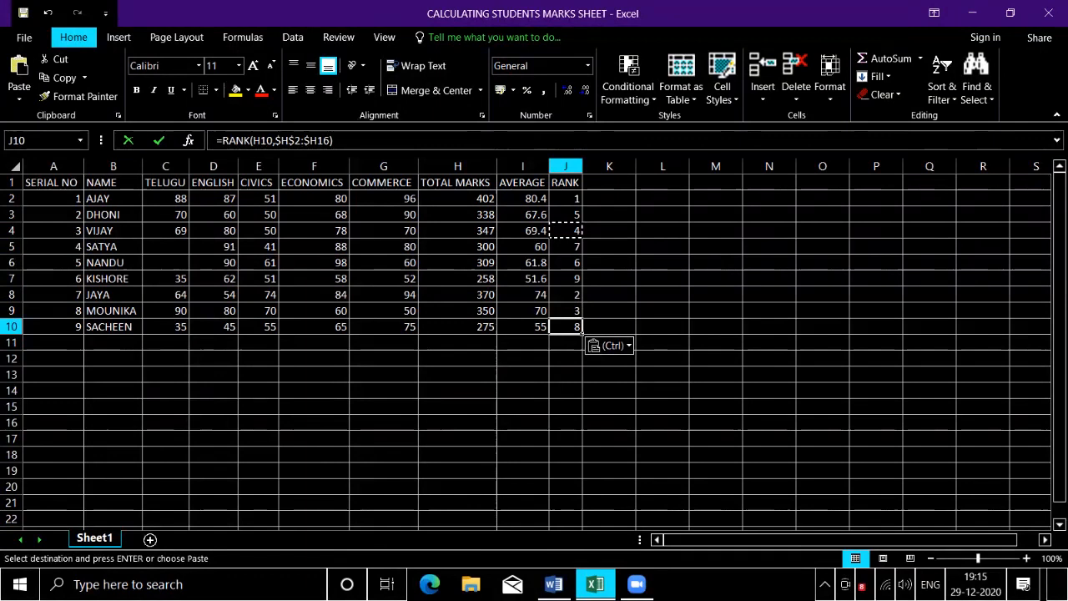
{"action": "key", "text": "Up"}
{"action": "key", "text": "Up"}
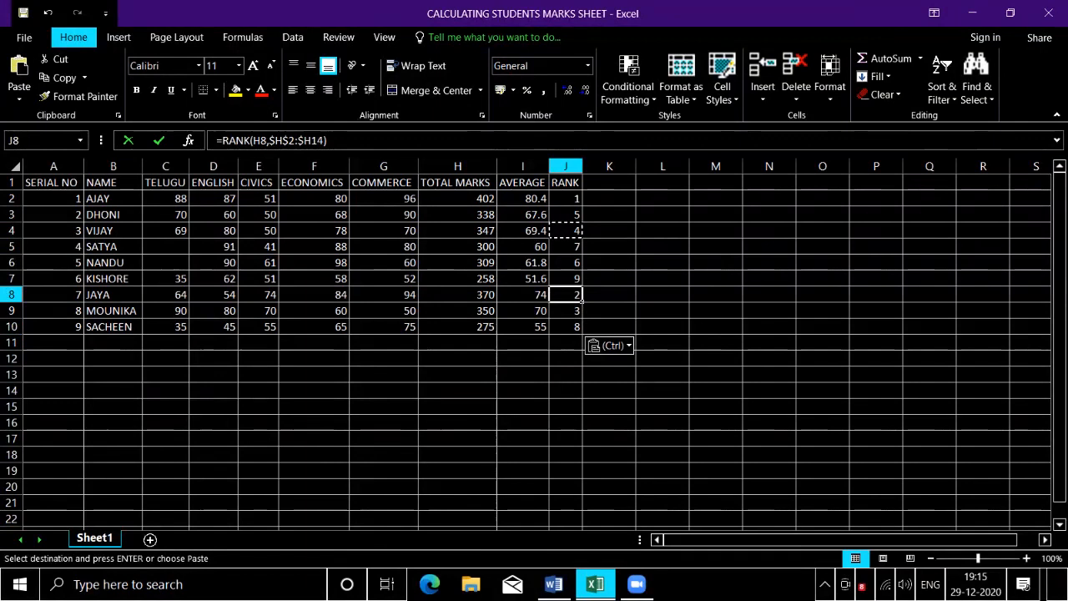
Compare the total marks in H2 and H8 with the matching ranks in J2 and J8.
{"action": "key", "text": "ctrl+Up"}
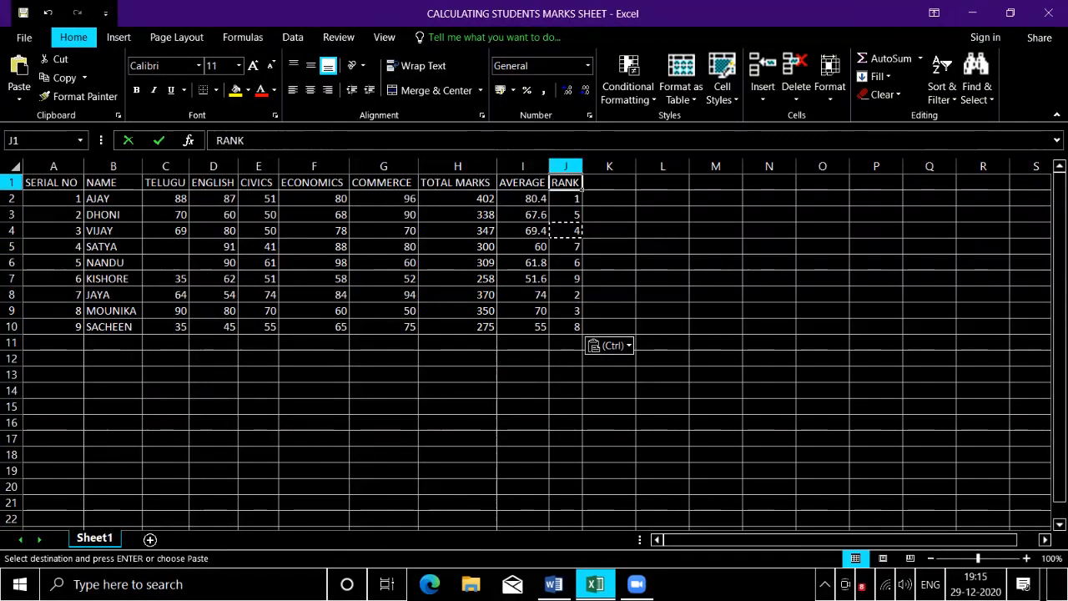
{"action": "key", "text": "Left"}
{"action": "key", "text": "Left"}
{"action": "key", "text": "Down"}
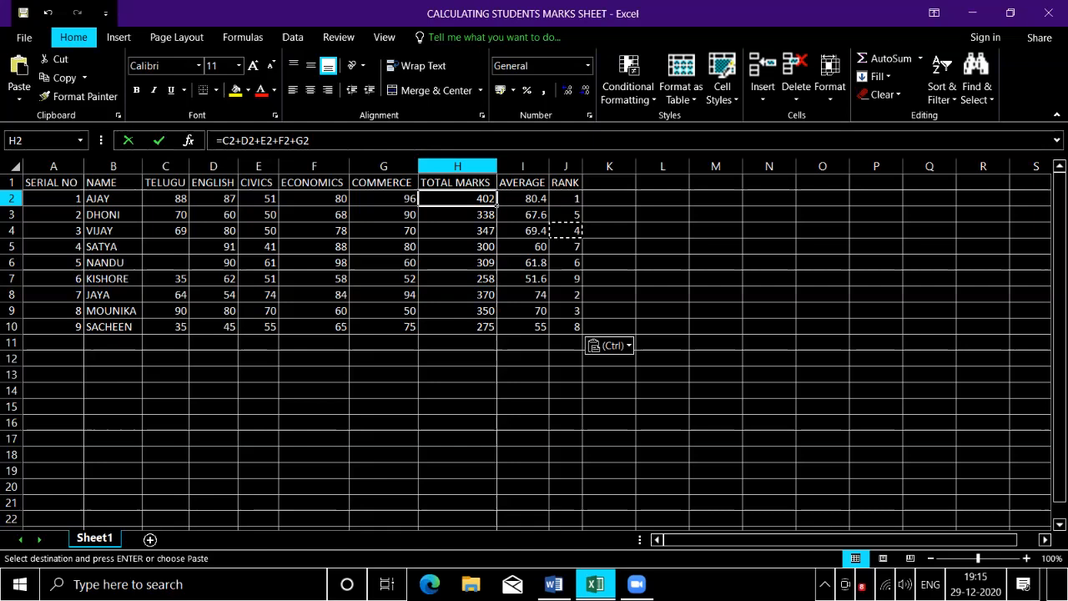
{"action": "left_click", "coordinate": [566, 198]}
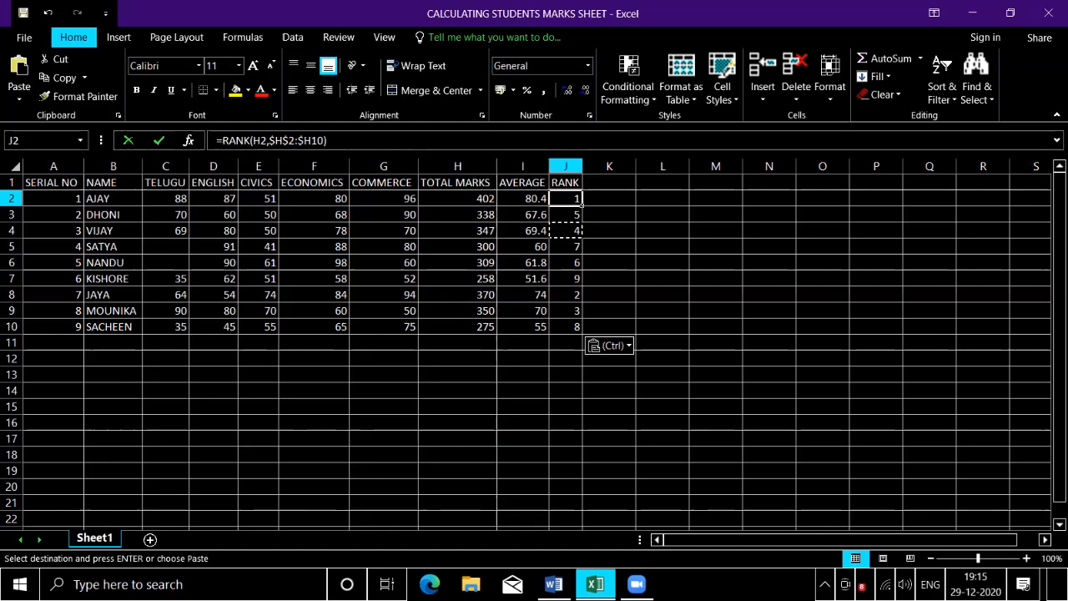
{"action": "key", "text": "ctrl+Down"}
{"action": "key", "text": "Up"}
{"action": "key", "text": "Up"}
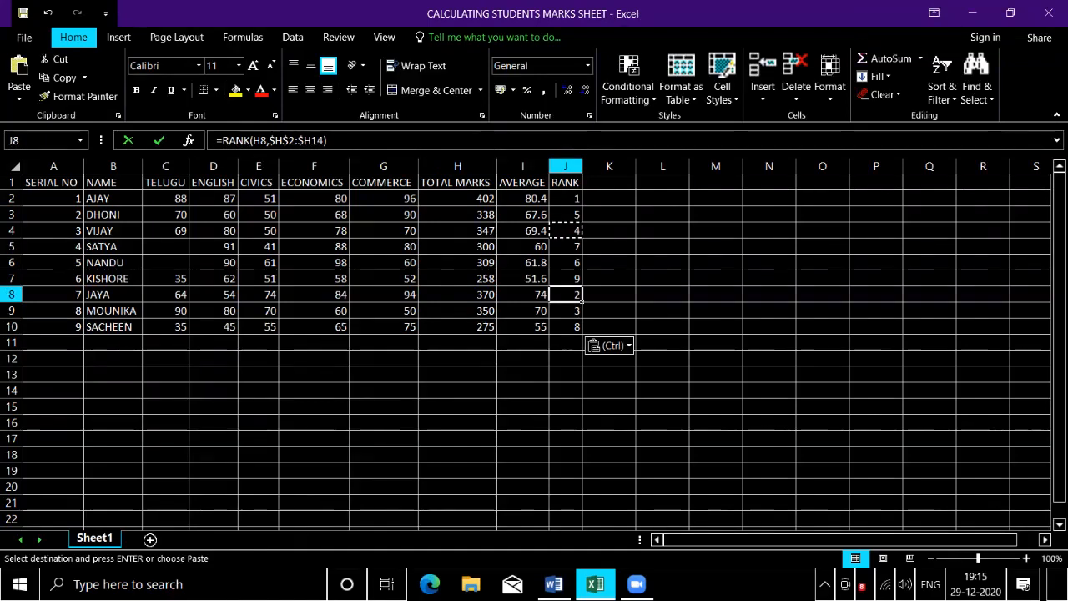
{"action": "key", "text": "Left"}
{"action": "key", "text": "Left"}
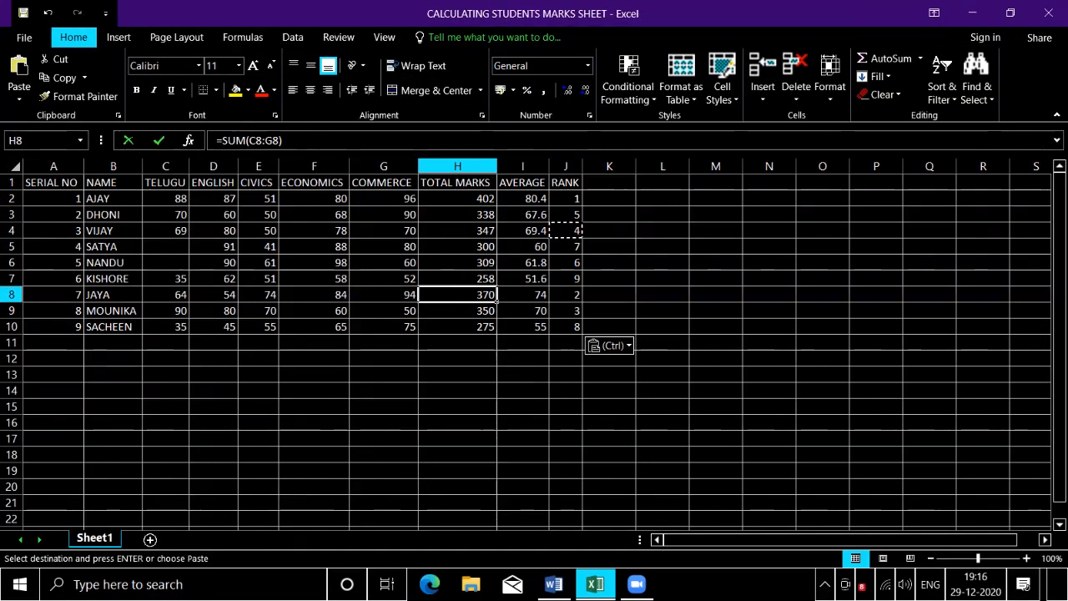
Examine the total marks column from H8 up to H2 and back down to H10 to compare the students' totals.
{"action": "key", "text": "Up"}
{"action": "key", "text": "Up"}
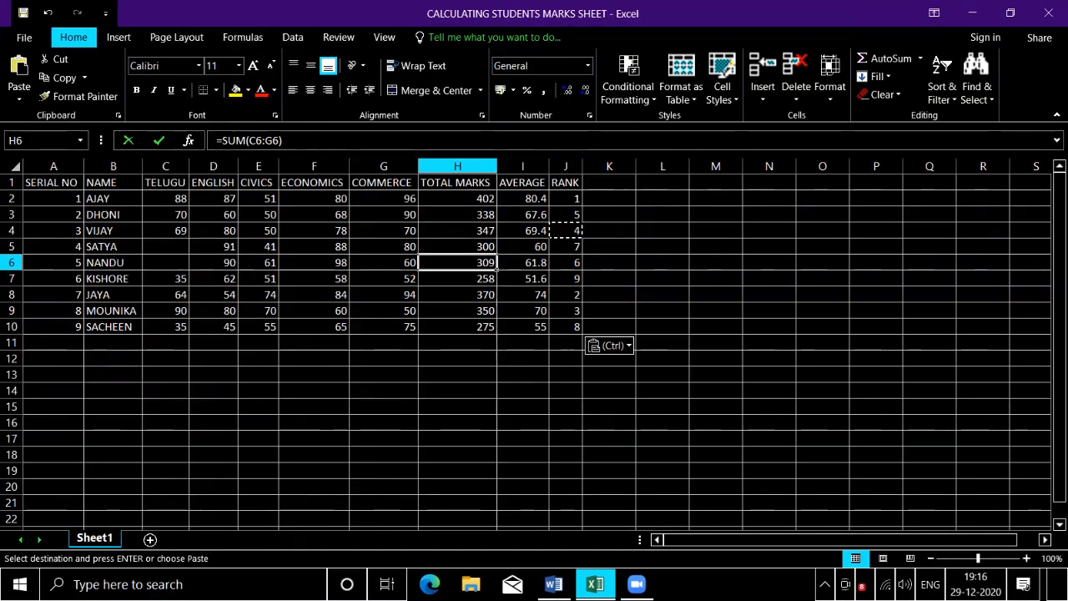
{"action": "key", "text": "Up"}
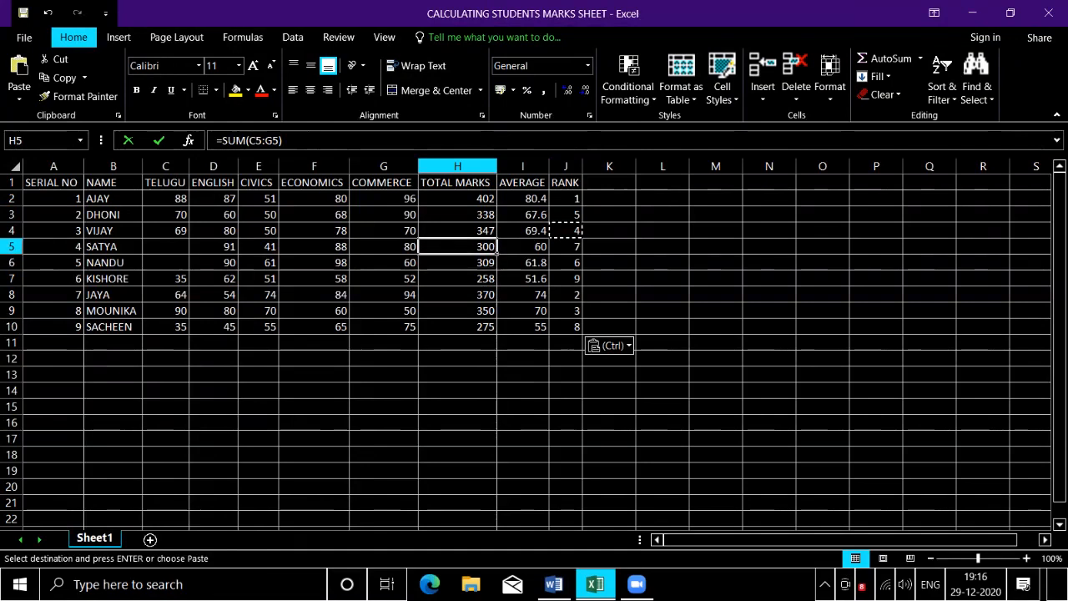
{"action": "key", "text": "Up"}
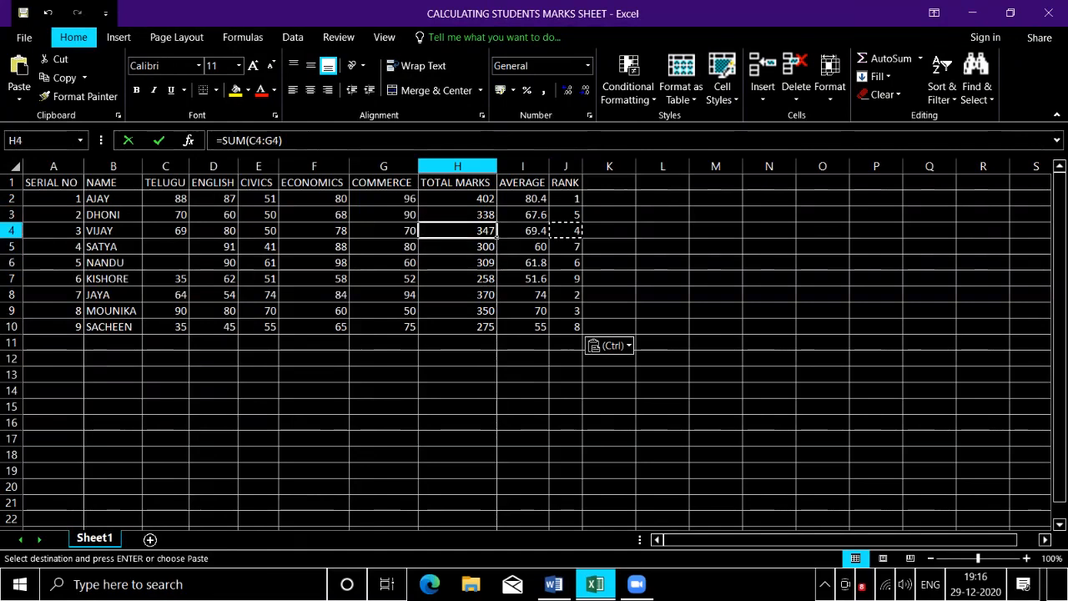
{"action": "key", "text": "Up"}
{"action": "key", "text": "Up"}
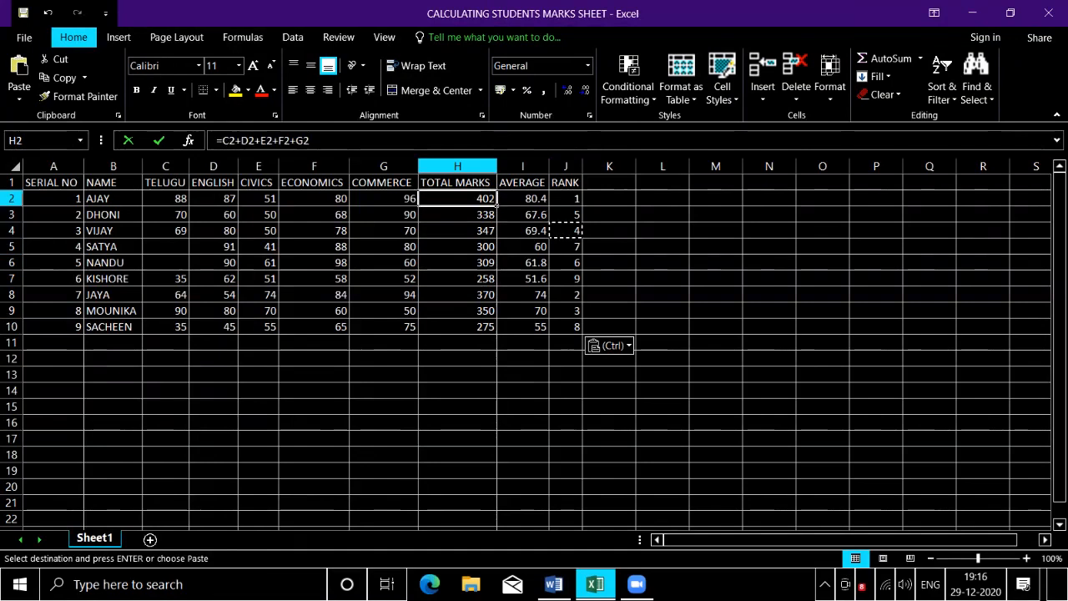
{"action": "key", "text": "Down"}
{"action": "key", "text": "Down"}
{"action": "key", "text": "Down"}
{"action": "key", "text": "Down"}
{"action": "key", "text": "Down"}
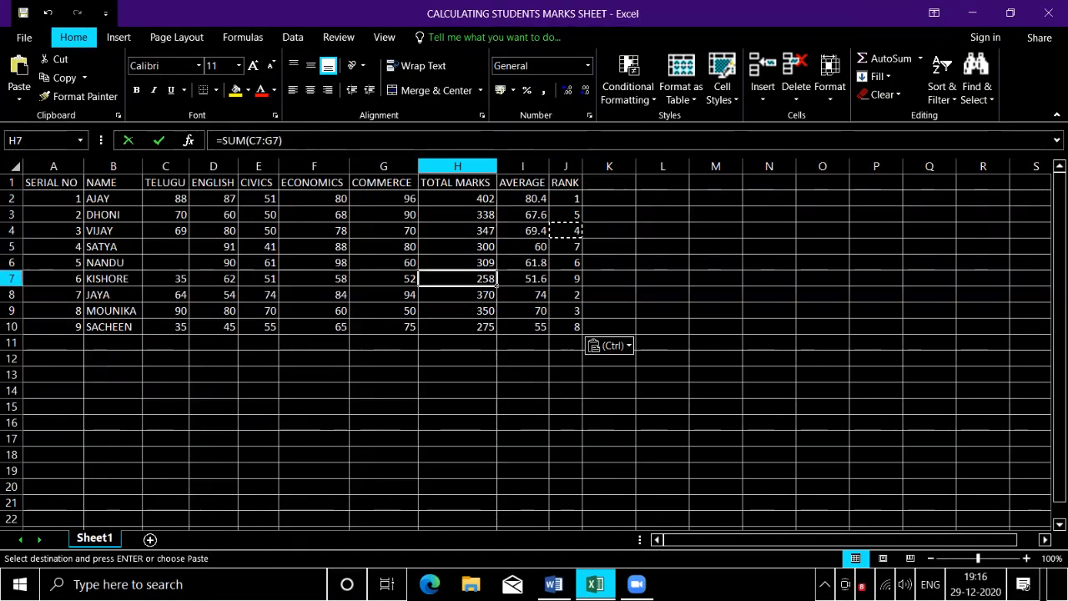
{"action": "key", "text": "Down"}
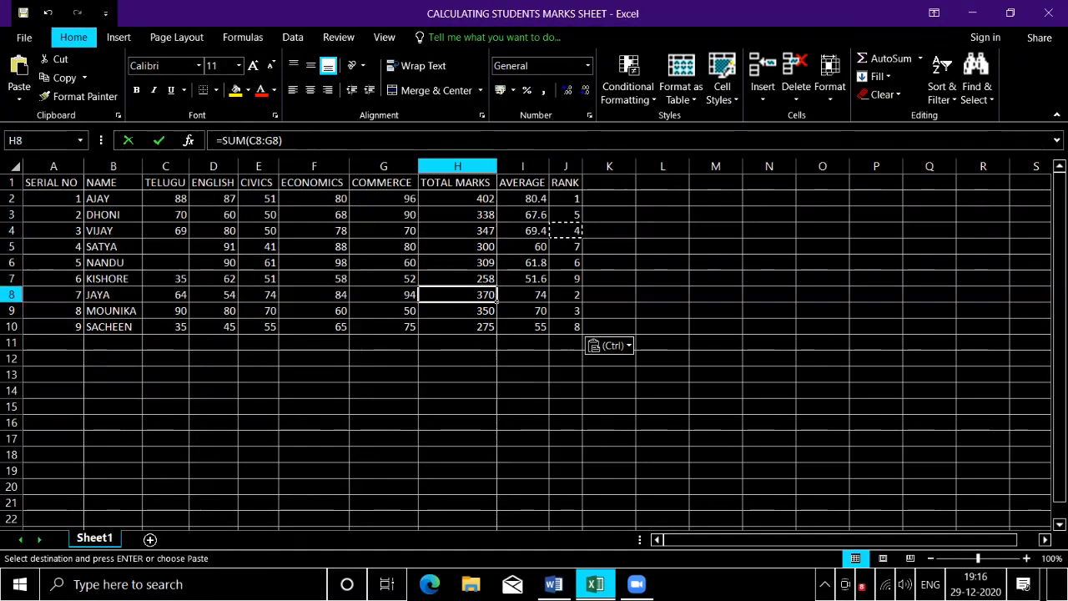
{"action": "key", "text": "Down"}
{"action": "key", "text": "Down"}
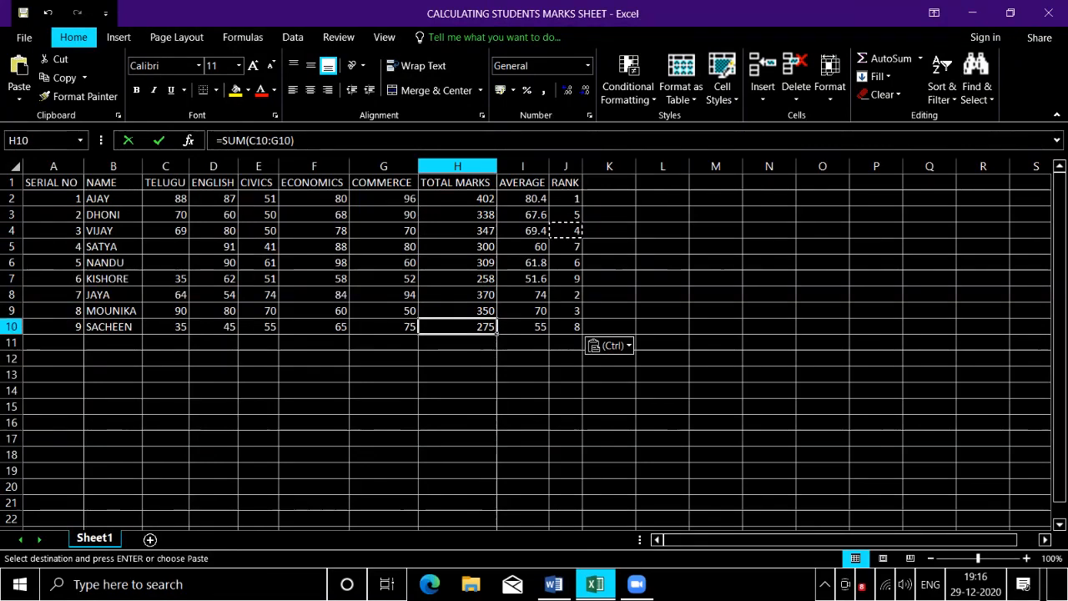
Check the eighth student's total marks in H9 against the rank in J9.
{"action": "key", "text": "ctrl"}
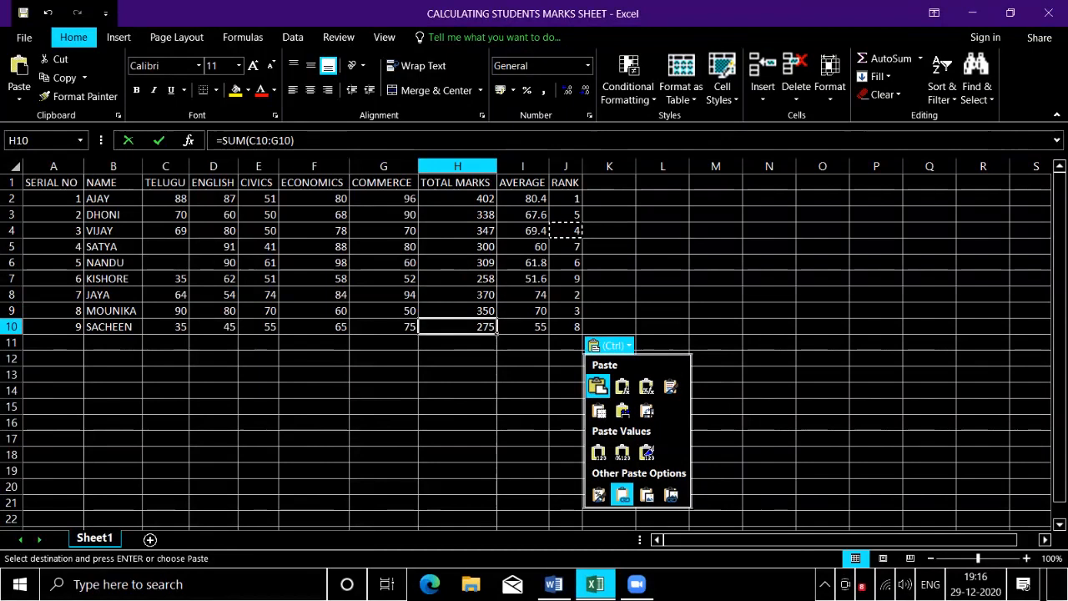
{"action": "key", "text": "Escape"}
{"action": "key", "text": "Up"}
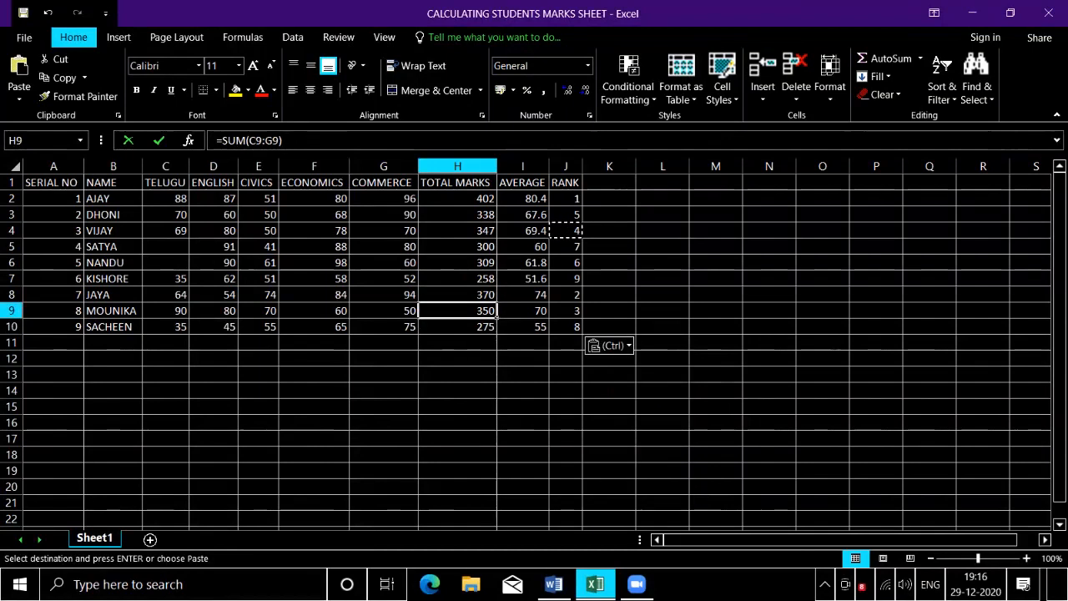
{"action": "key", "text": "Right"}
{"action": "key", "text": "Right"}
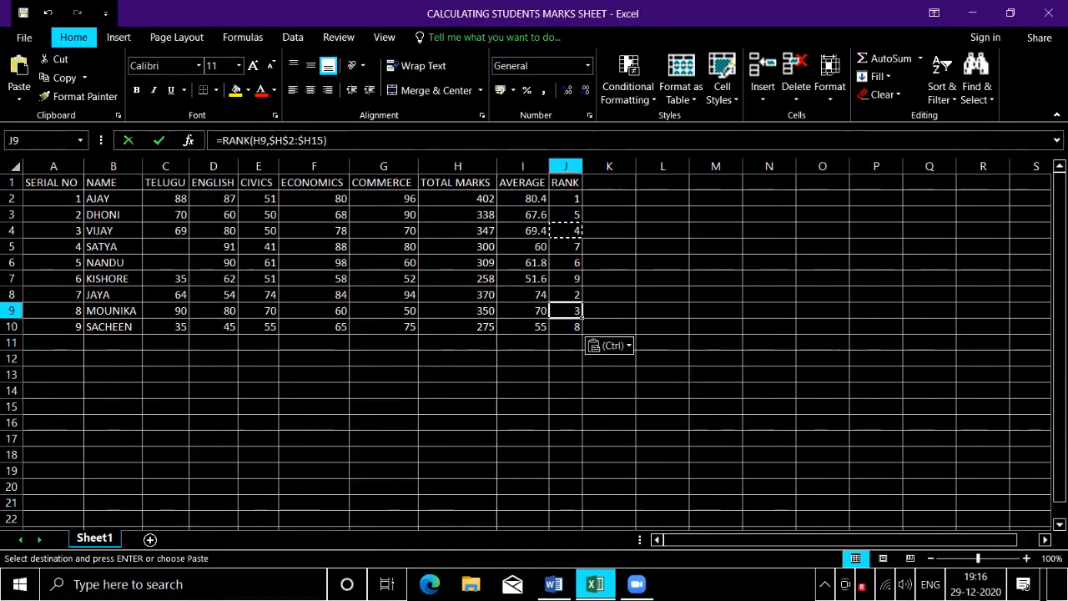
{"action": "key", "text": "Left"}
{"action": "key", "text": "Left"}
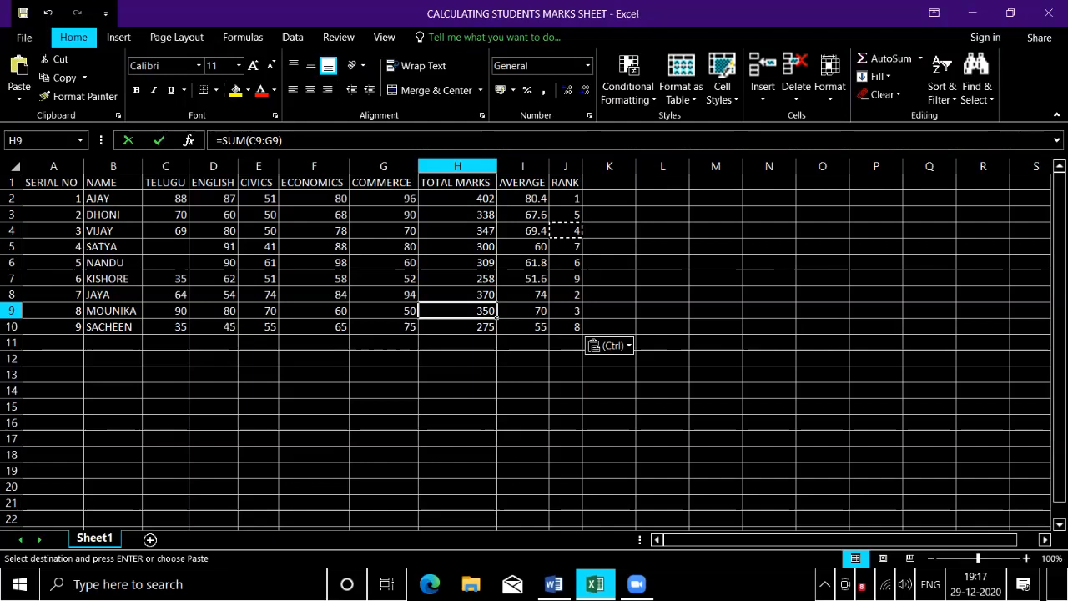
{"action": "key", "text": "Right"}
{"action": "key", "text": "Right"}
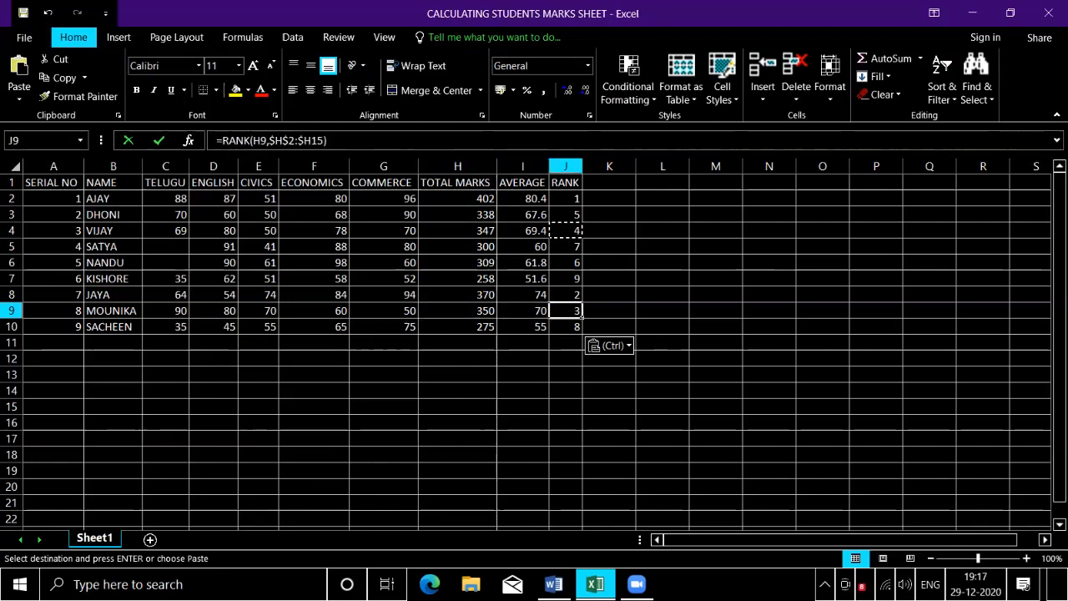
Review the ranks from J10 up to J4 and compare the third student's rank with the total marks in H4.
{"action": "key", "text": "Down"}
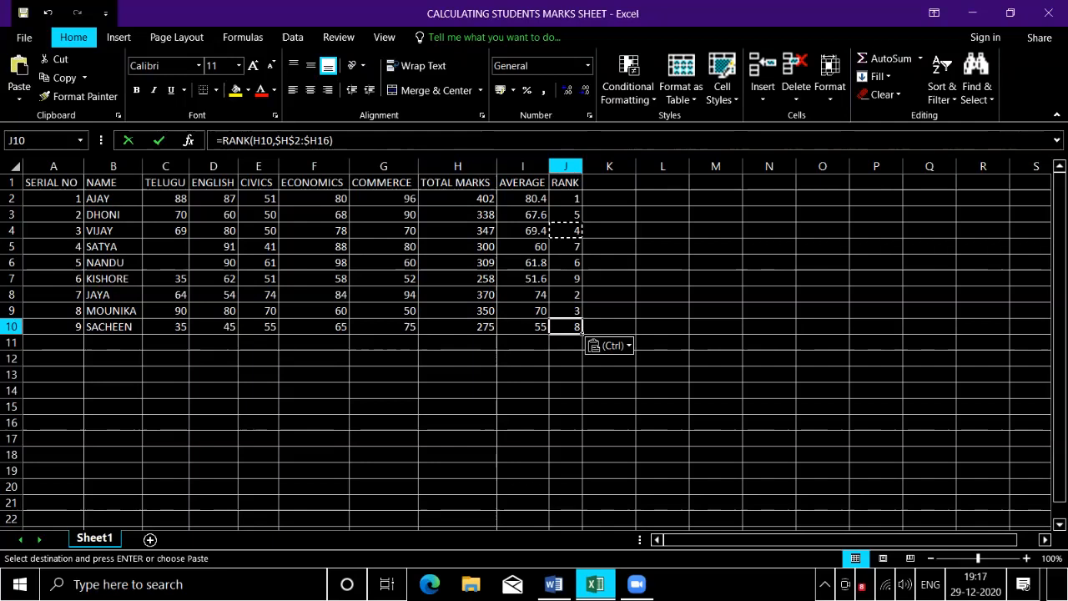
{"action": "key", "text": "Up"}
{"action": "key", "text": "Up"}
{"action": "key", "text": "Up"}
{"action": "key", "text": "Up"}
{"action": "key", "text": "Up"}
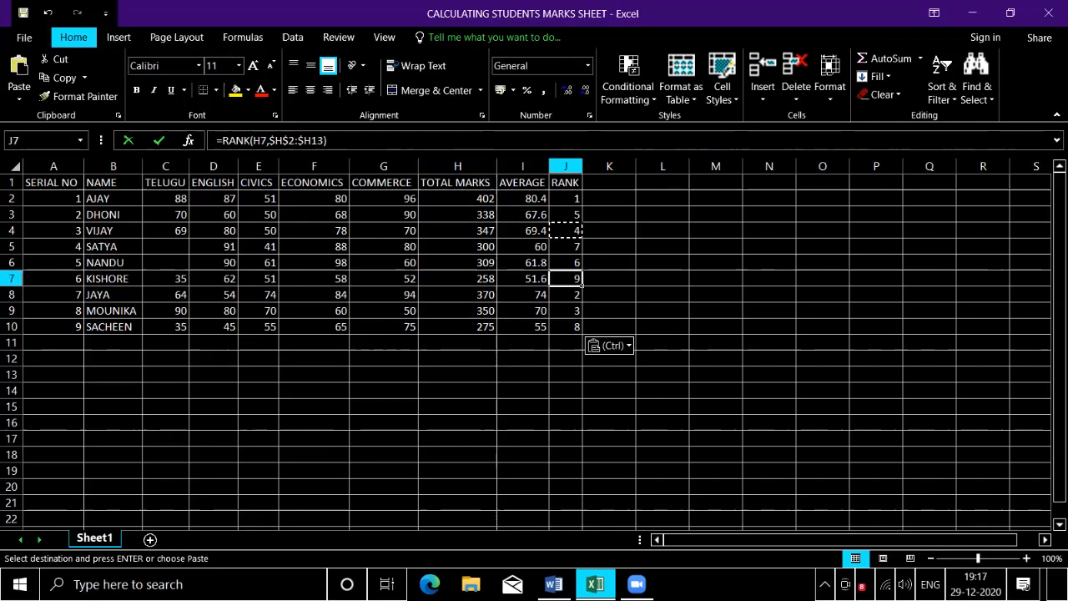
{"action": "key", "text": "Up"}
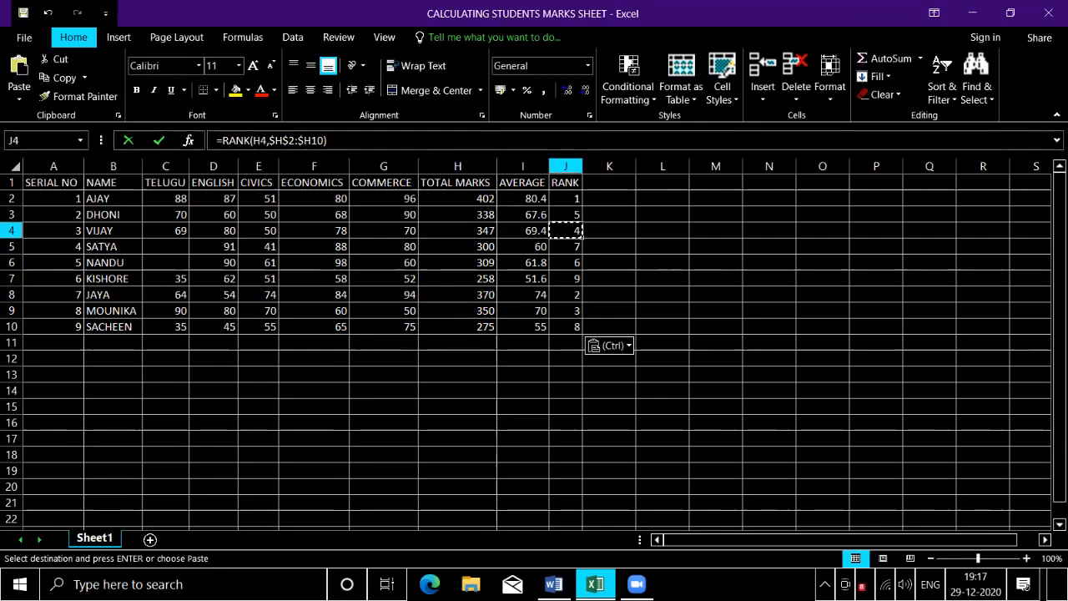
{"action": "key", "text": "Left"}
{"action": "key", "text": "Left"}
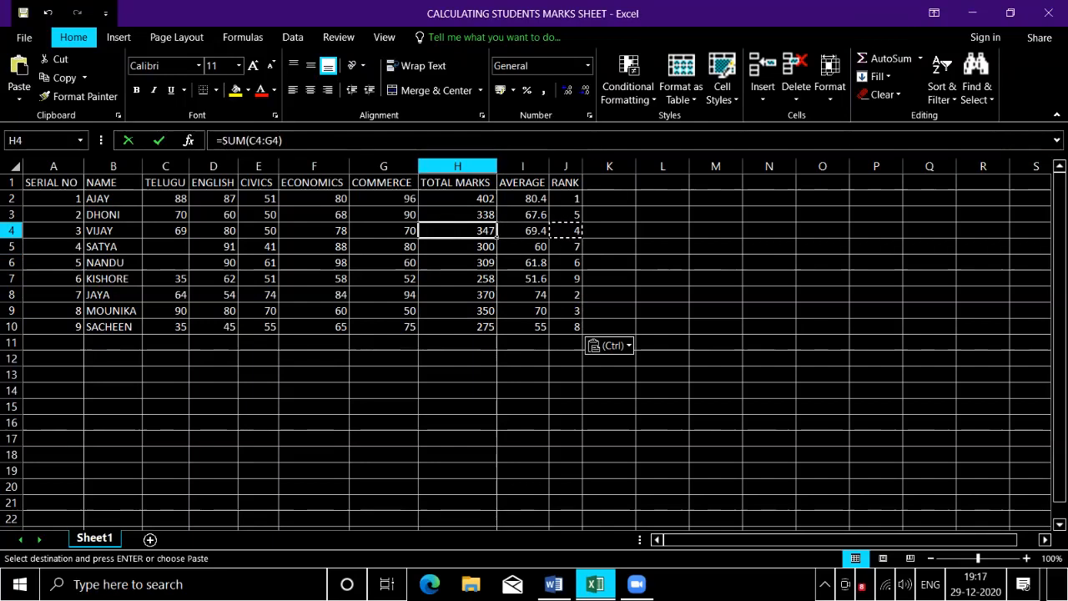
Cancel the pending copy of the rank formula and return to the SERIAL NO header in A1.
{"action": "key", "text": "ctrl"}
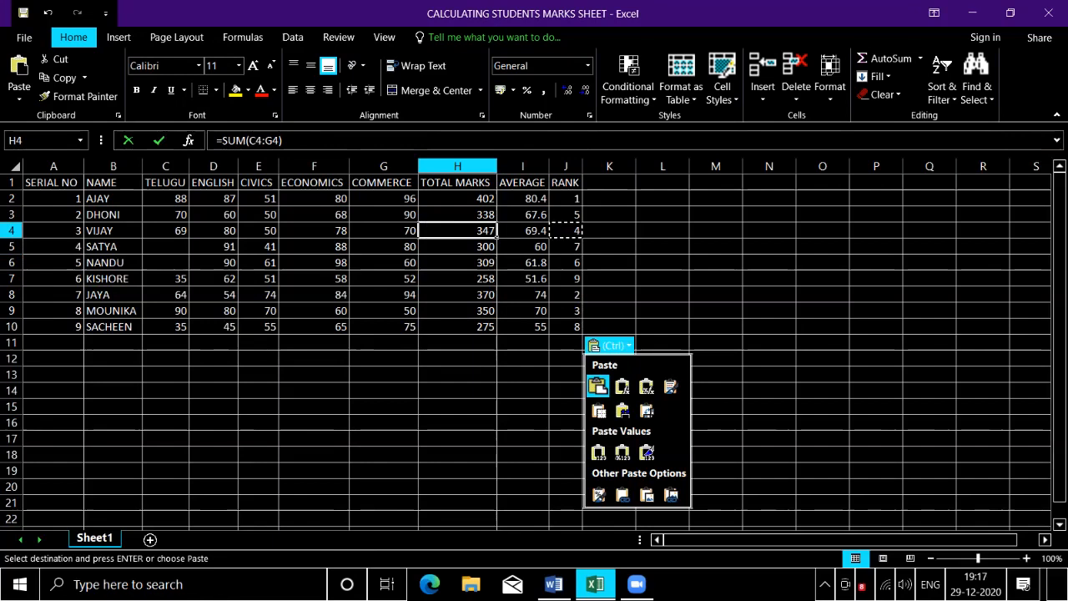
{"action": "key", "text": "Escape"}
{"action": "key", "text": "ctrl"}
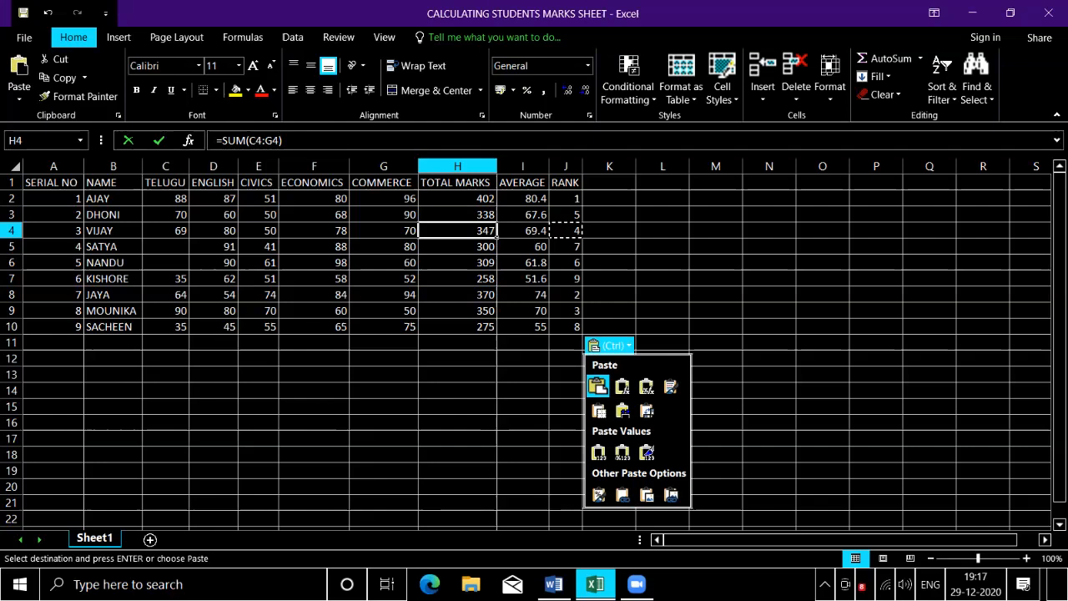
{"action": "key", "text": "Escape"}
{"action": "key", "text": "Escape"}
{"action": "key", "text": "Escape"}
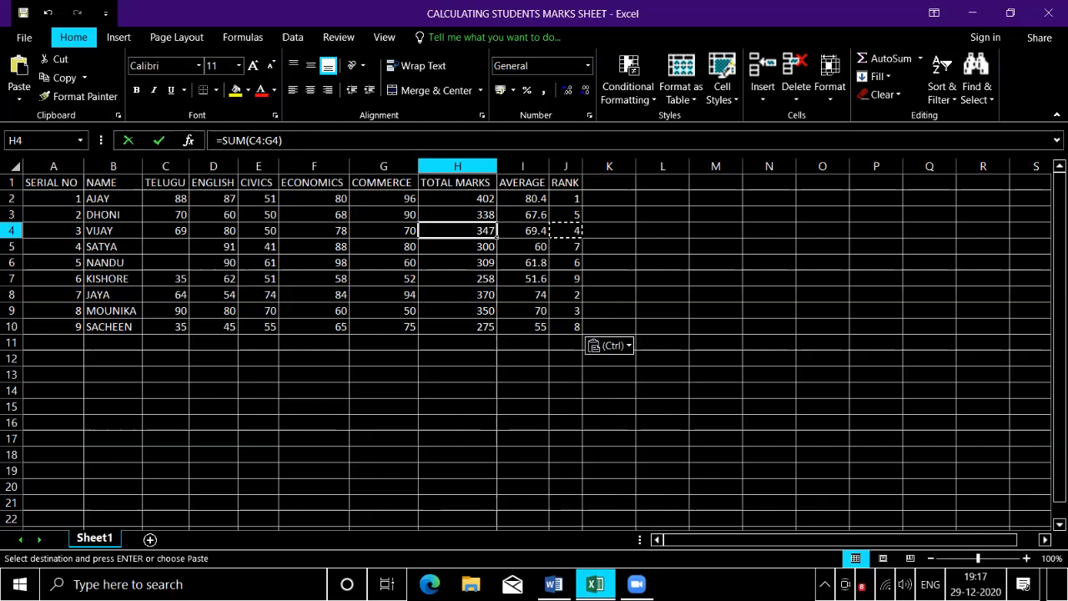
{"action": "key", "text": "ctrl+Home"}
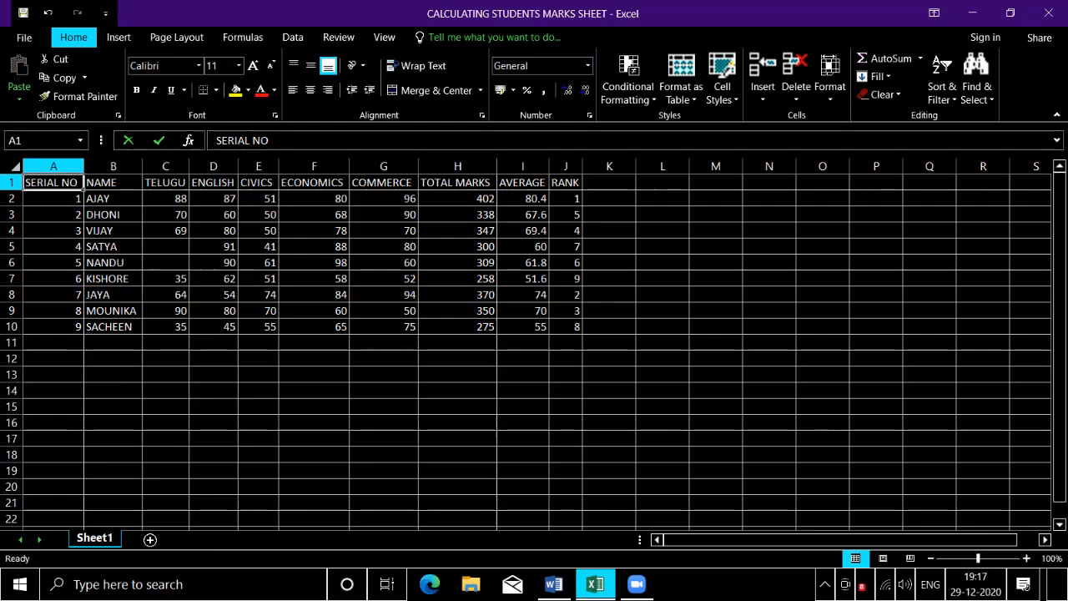
{"action": "key", "text": "Right"}
{"action": "key", "text": "Left"}
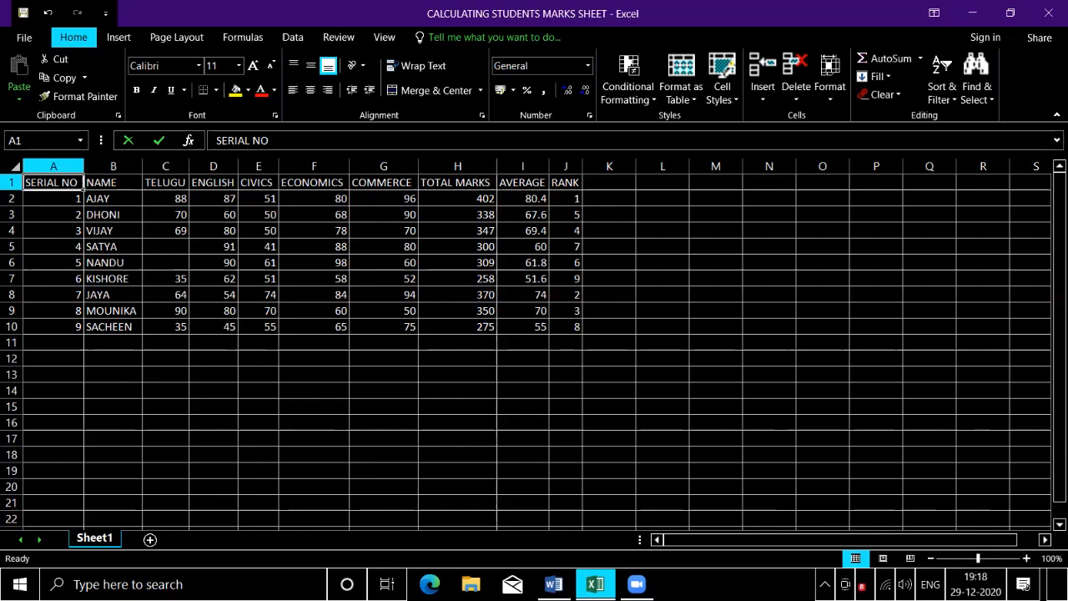
Insert a blank row above the header row and check the shifted headings from SERIAL NO to CIVICS.
{"action": "key", "text": "alt+Return"}
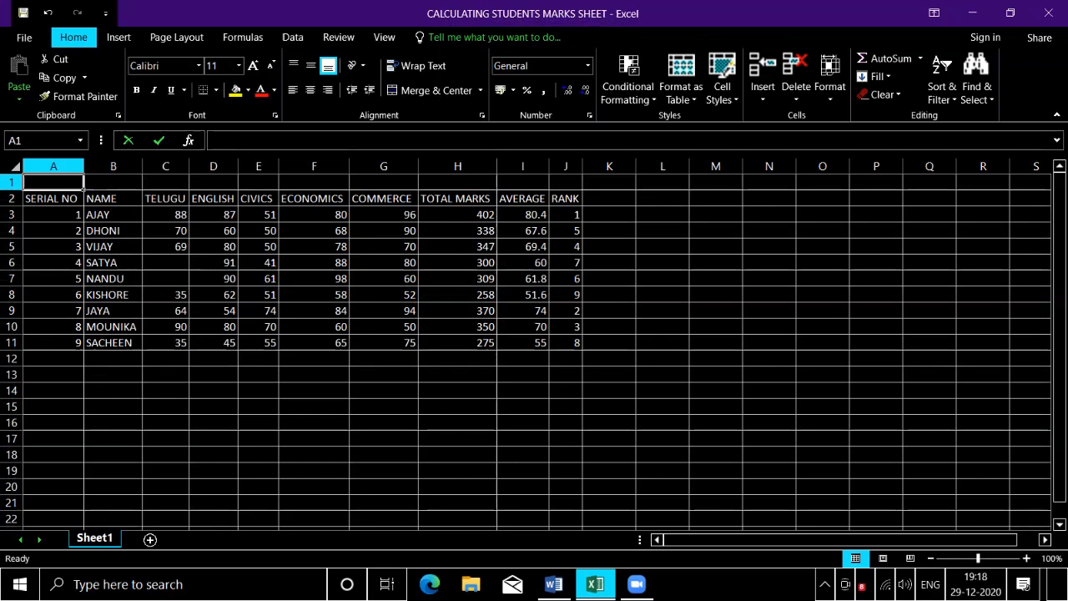
{"action": "key", "text": "Down"}
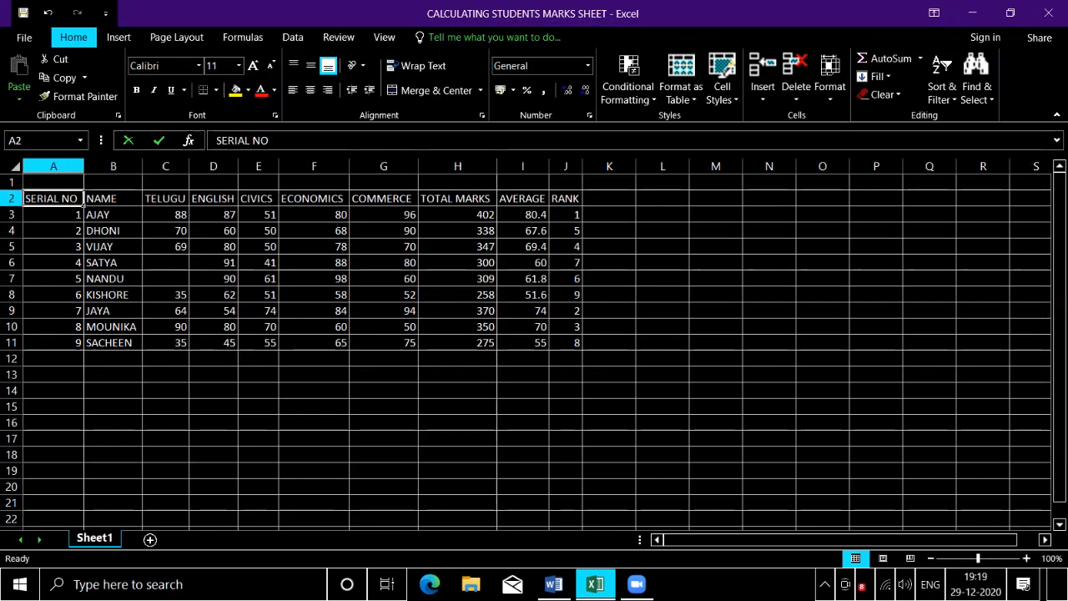
{"action": "key", "text": "Right"}
{"action": "key", "text": "Right"}
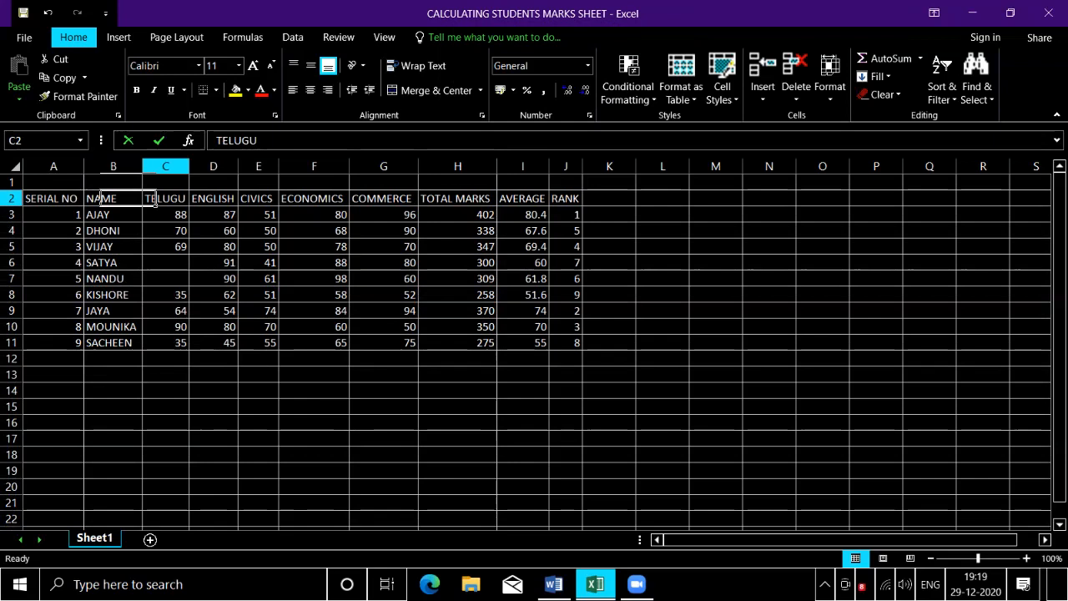
{"action": "key", "text": "Right"}
{"action": "key", "text": "Right"}
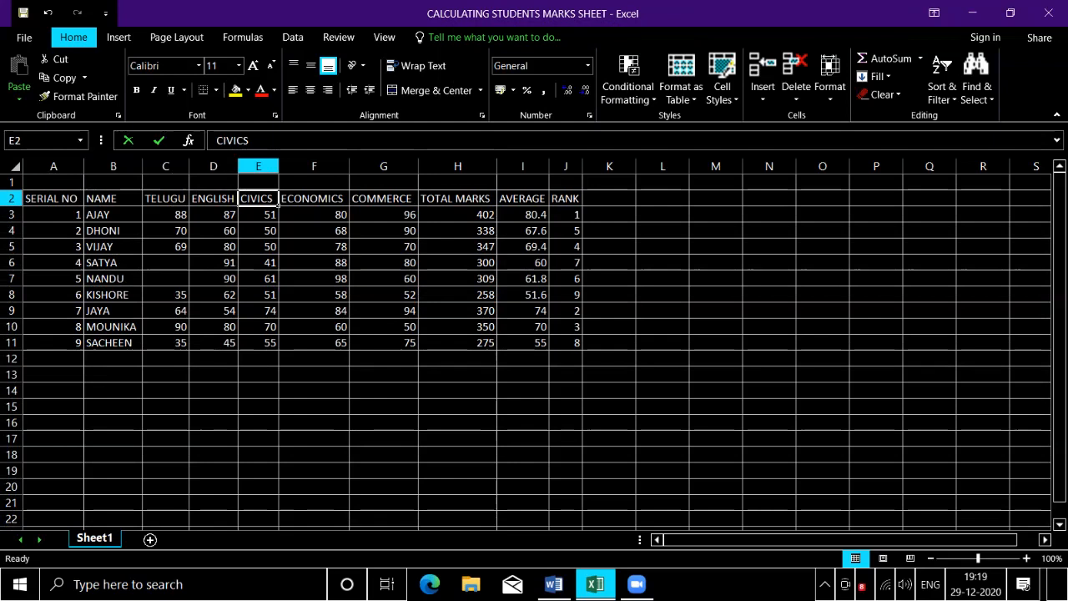
Merge and center cells A1 to K1 in the blank row above the column headings.
{"action": "key", "text": "ctrl+Home"}
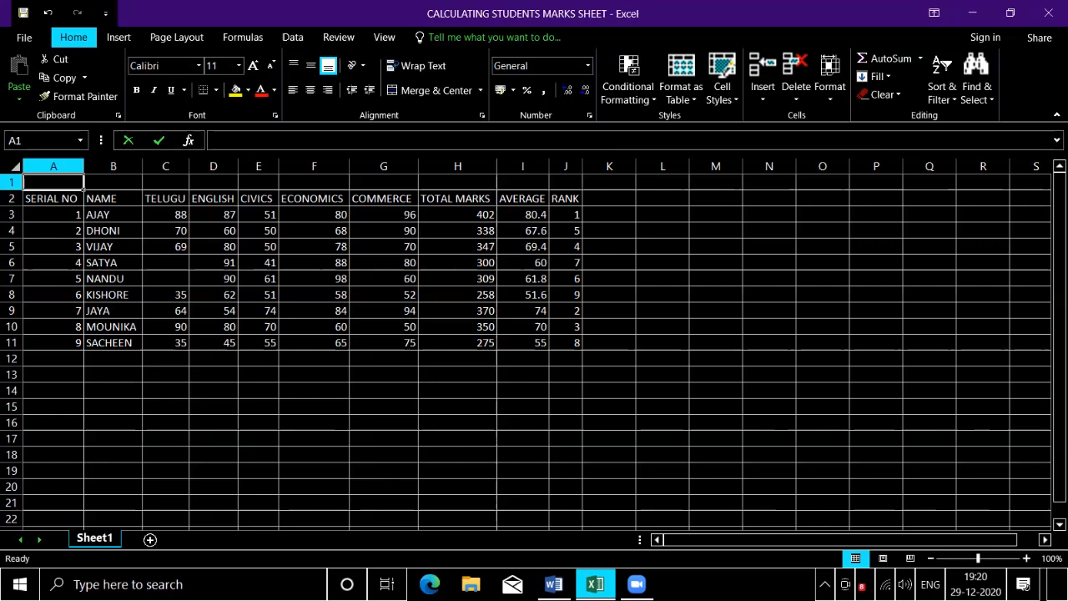
{"action": "left_click_drag", "start_coordinate": [81, 183], "coordinate": [137, 187]}
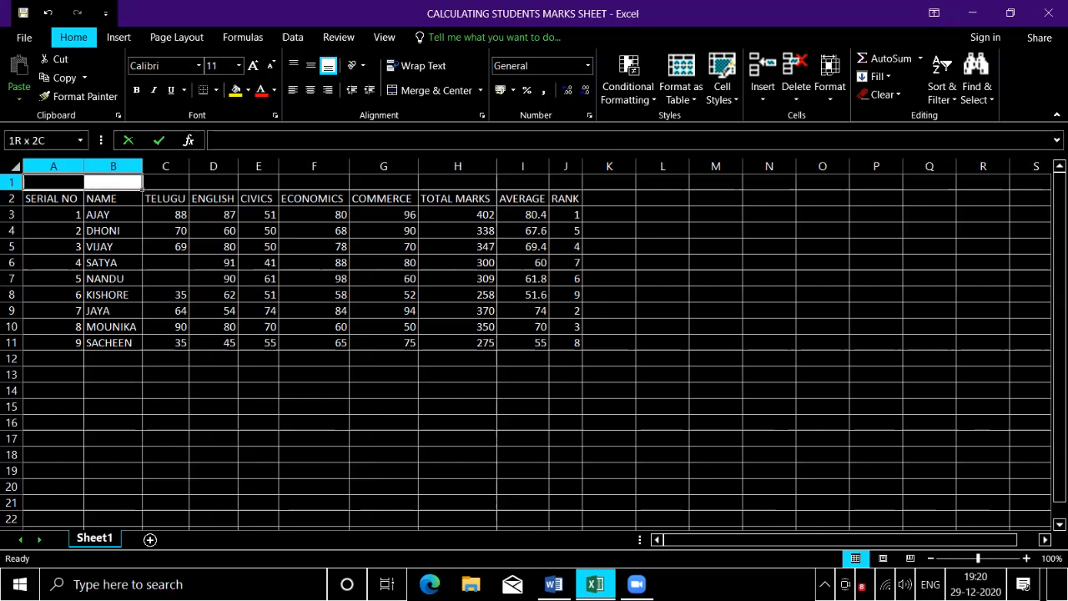
{"action": "left_click_drag", "start_coordinate": [143, 186], "coordinate": [190, 189]}
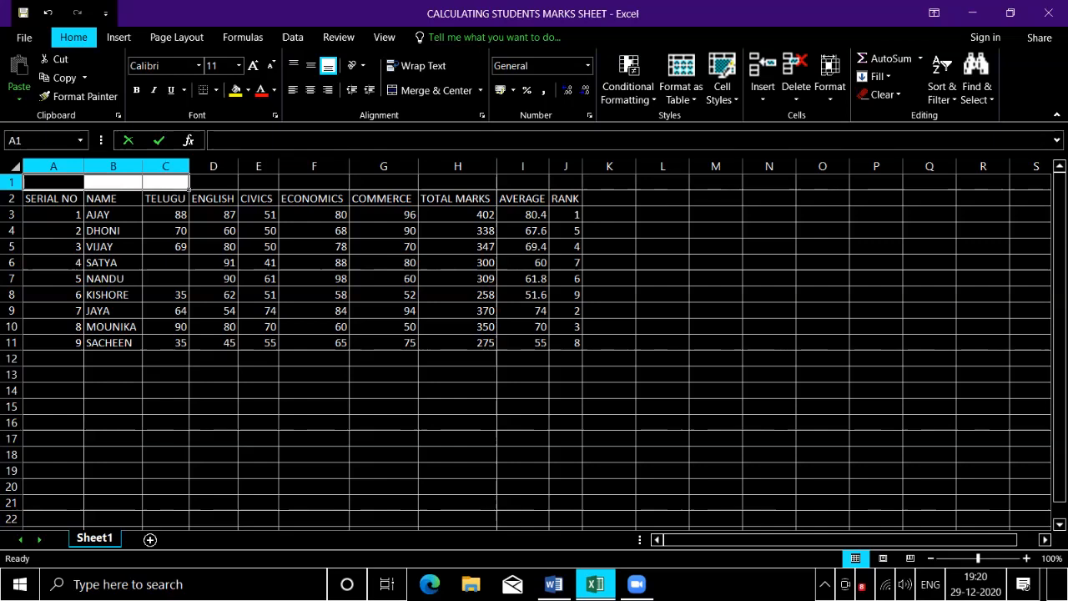
{"action": "key", "text": "shift+Right"}
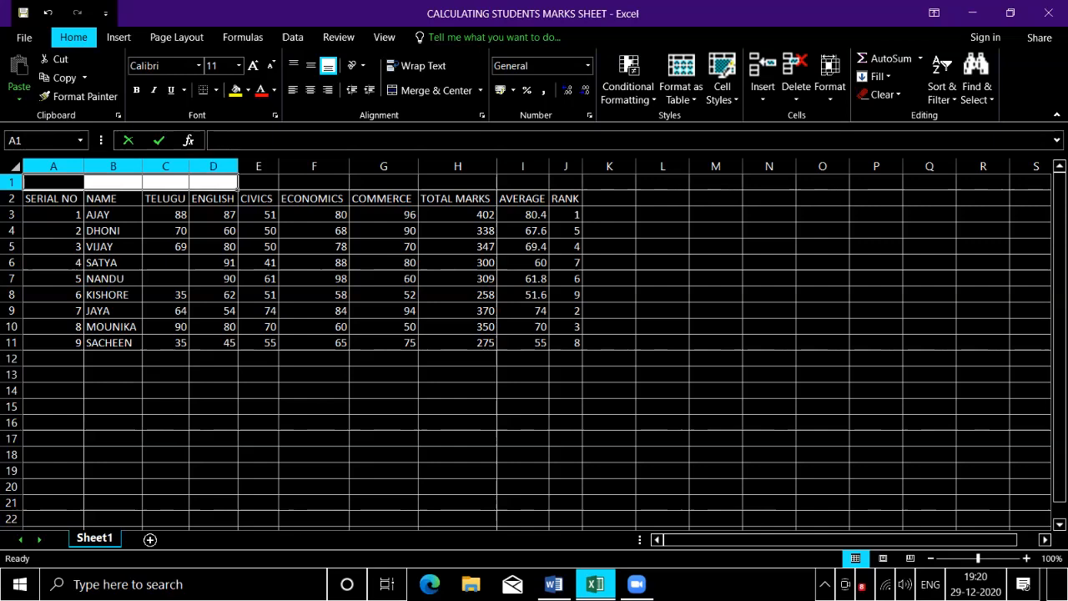
{"action": "left_click_drag", "start_coordinate": [237, 186], "coordinate": [258, 182]}
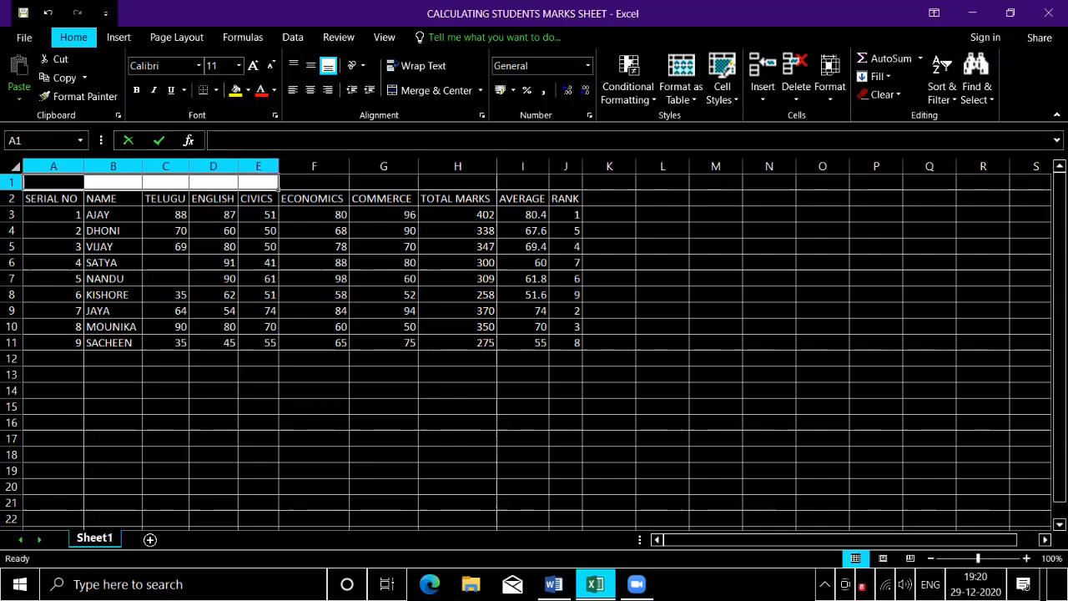
{"action": "key", "text": "shift+Right"}
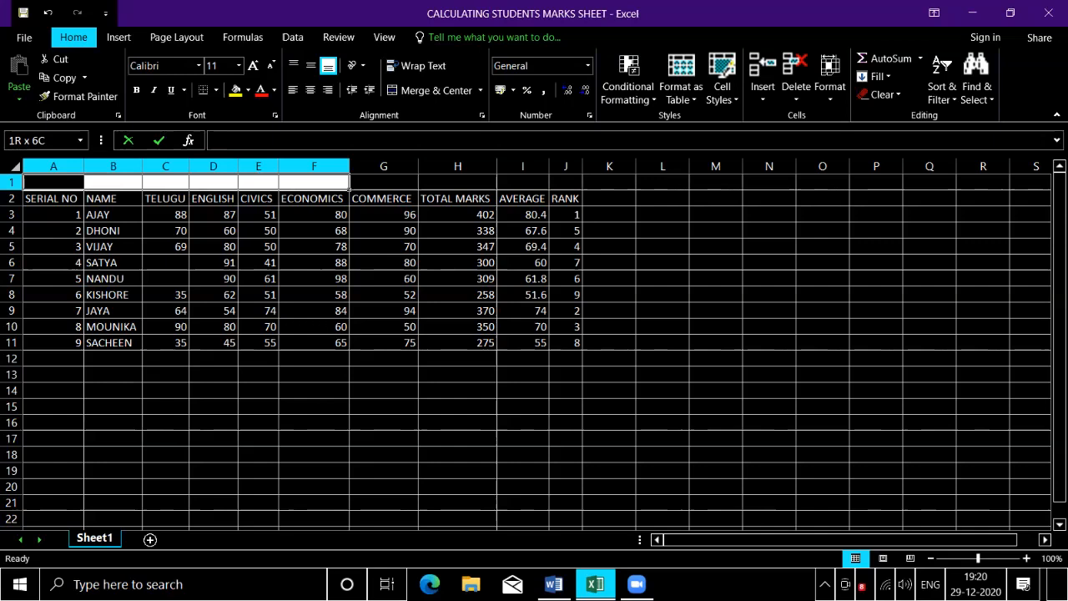
{"action": "key", "text": "shift+Right"}
{"action": "key", "text": "shift+Right"}
{"action": "key", "text": "shift+Right"}
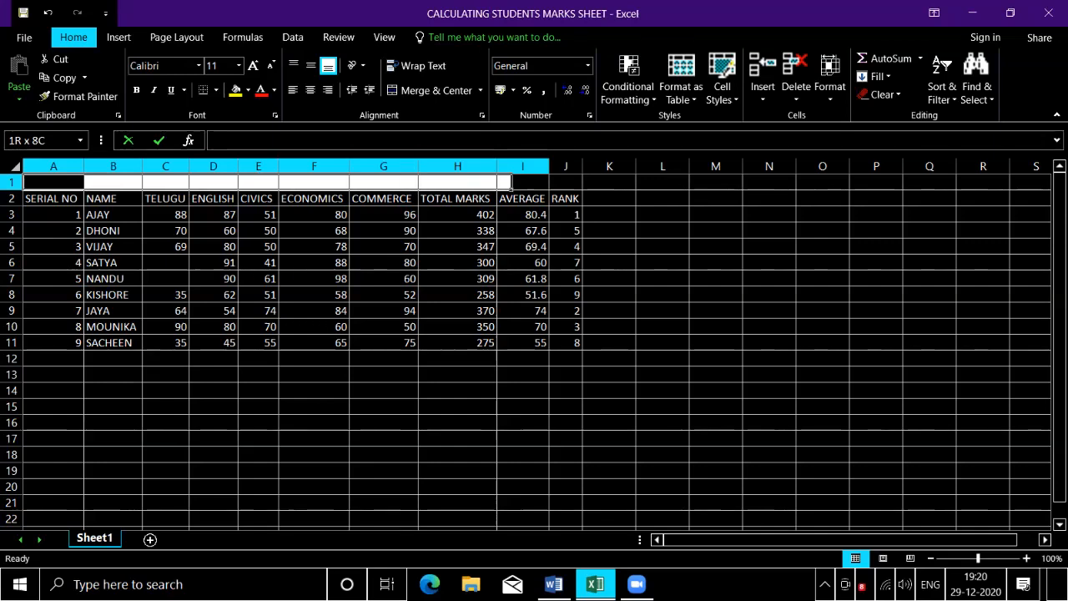
{"action": "key", "text": "shift+Right"}
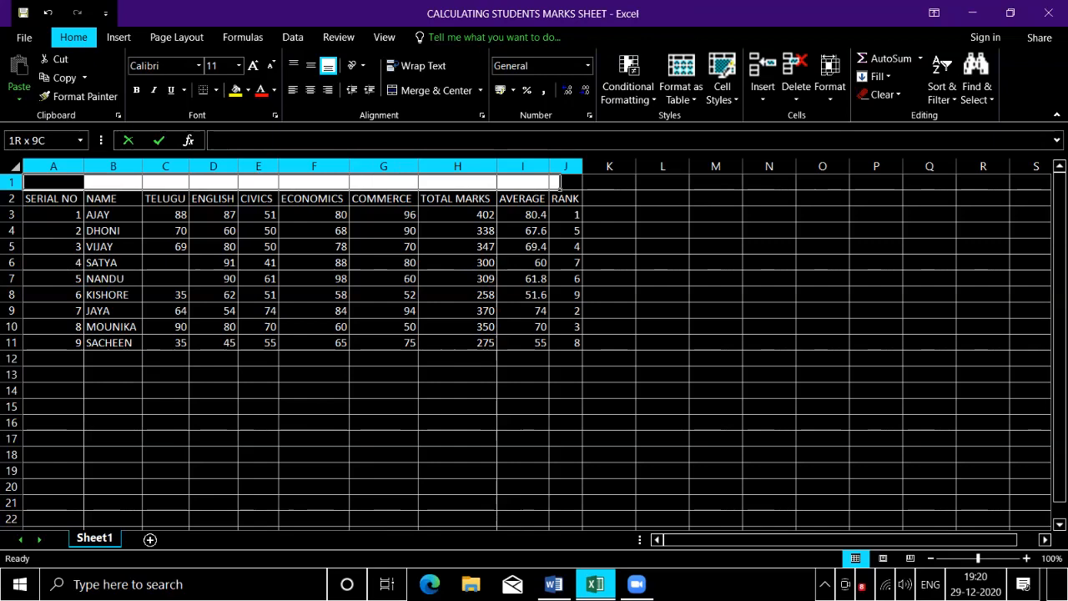
{"action": "left_click_drag", "start_coordinate": [560, 189], "coordinate": [582, 190]}
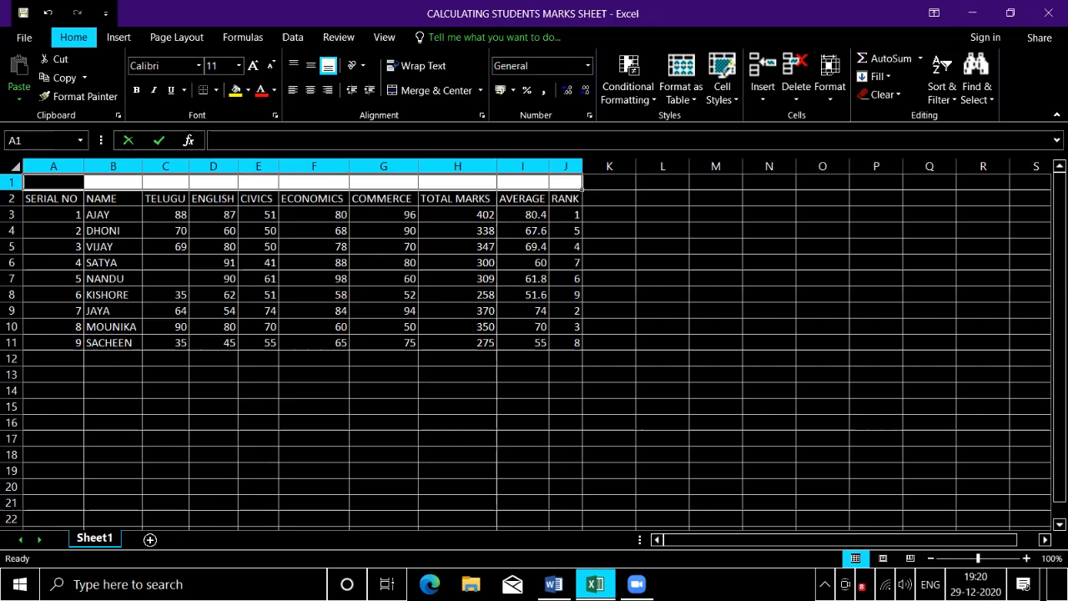
{"action": "key", "text": "shift+Right"}
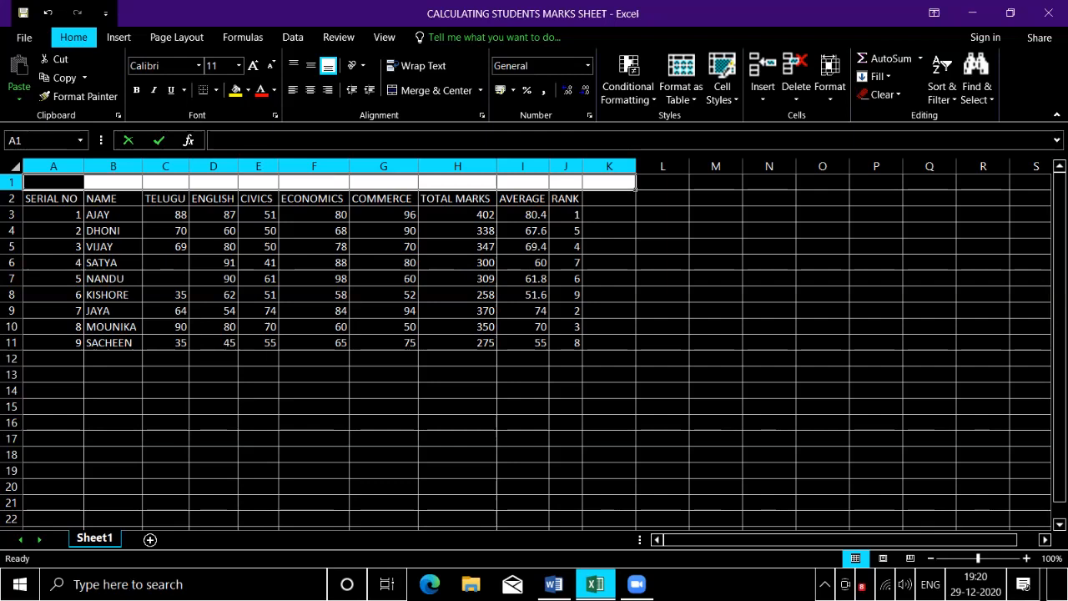
{"action": "key", "text": "alt"}
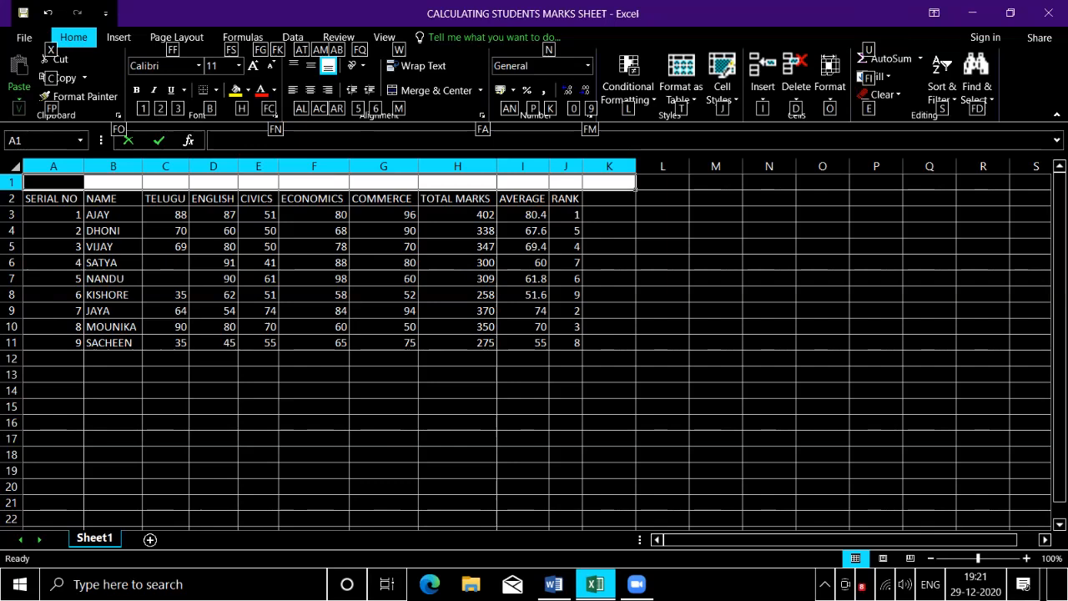
{"action": "key", "text": "m"}
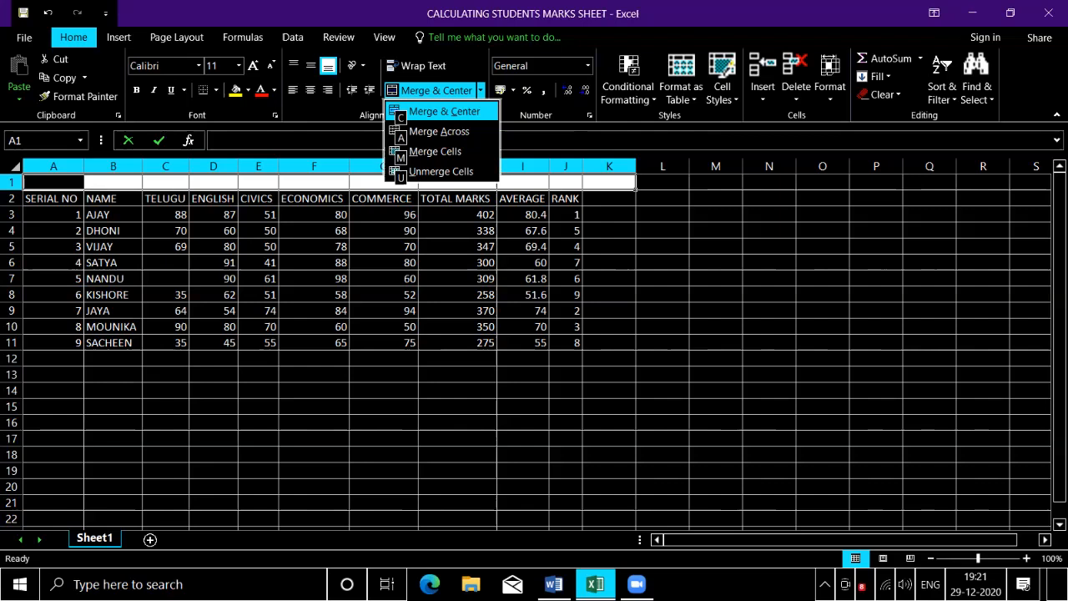
{"action": "key", "text": "Down"}
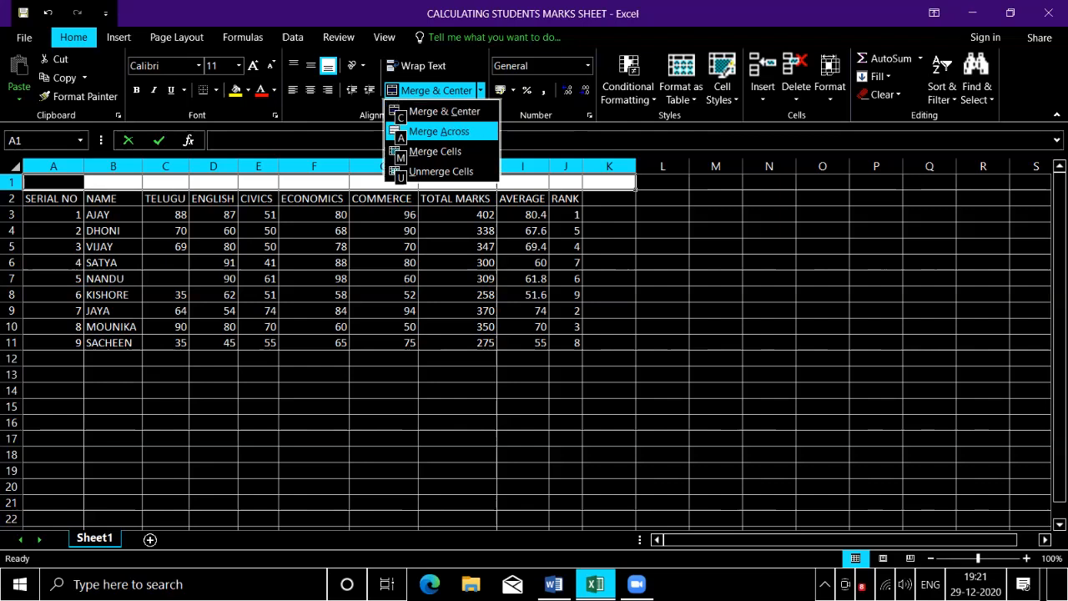
{"action": "key", "text": "Down"}
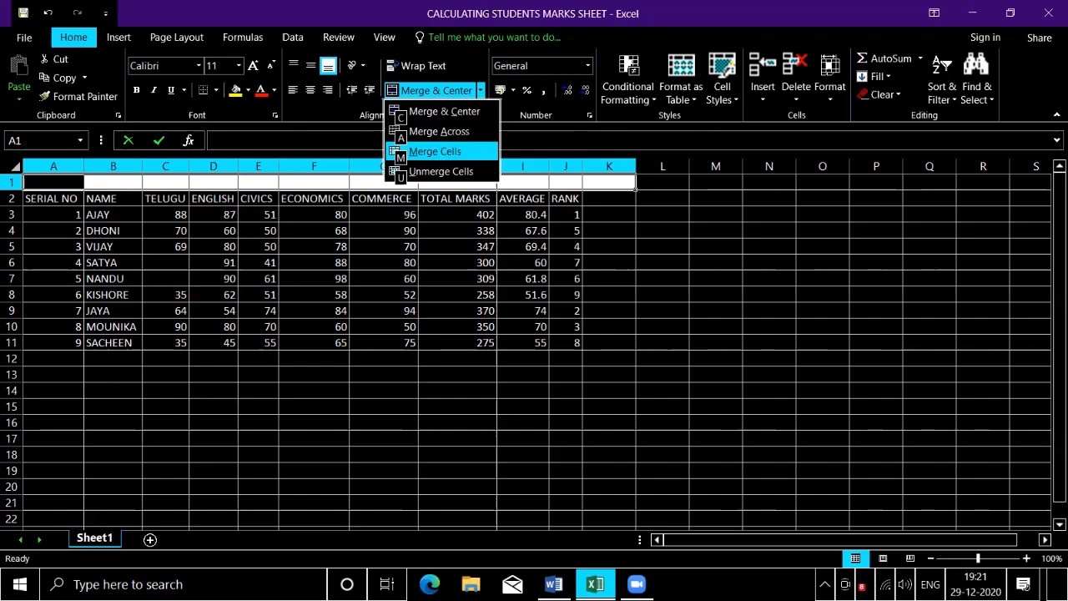
{"action": "key", "text": "Up"}
{"action": "key", "text": "Down"}
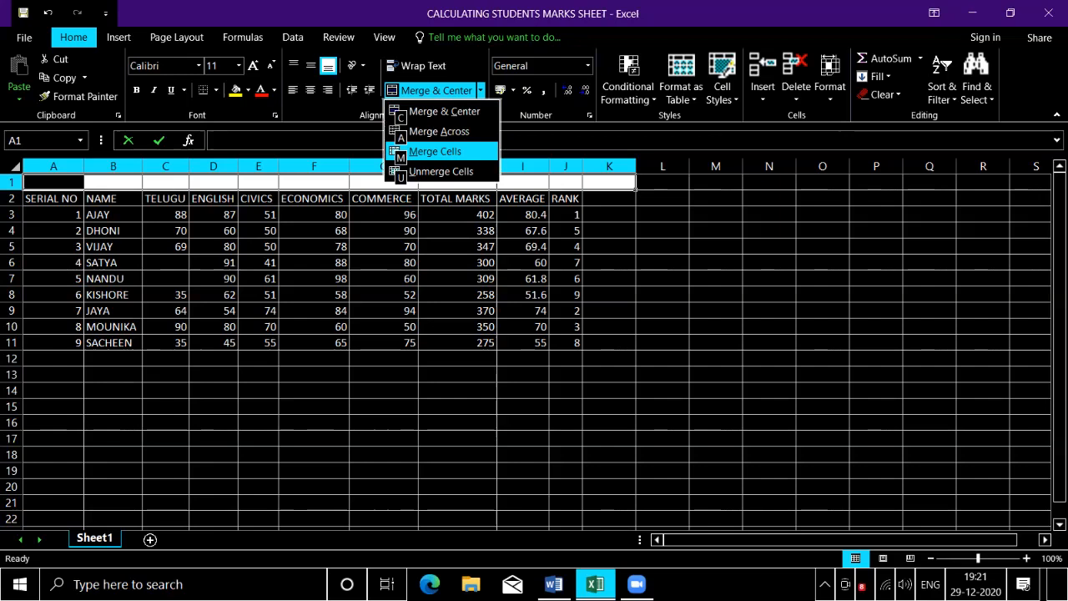
{"action": "key", "text": "Down"}
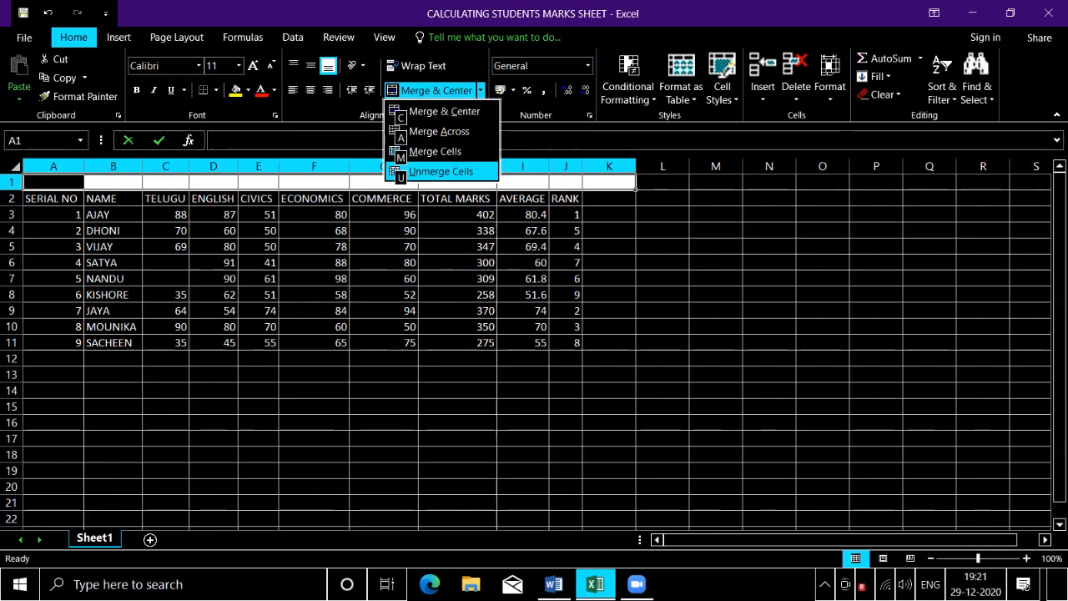
{"action": "key", "text": "Down"}
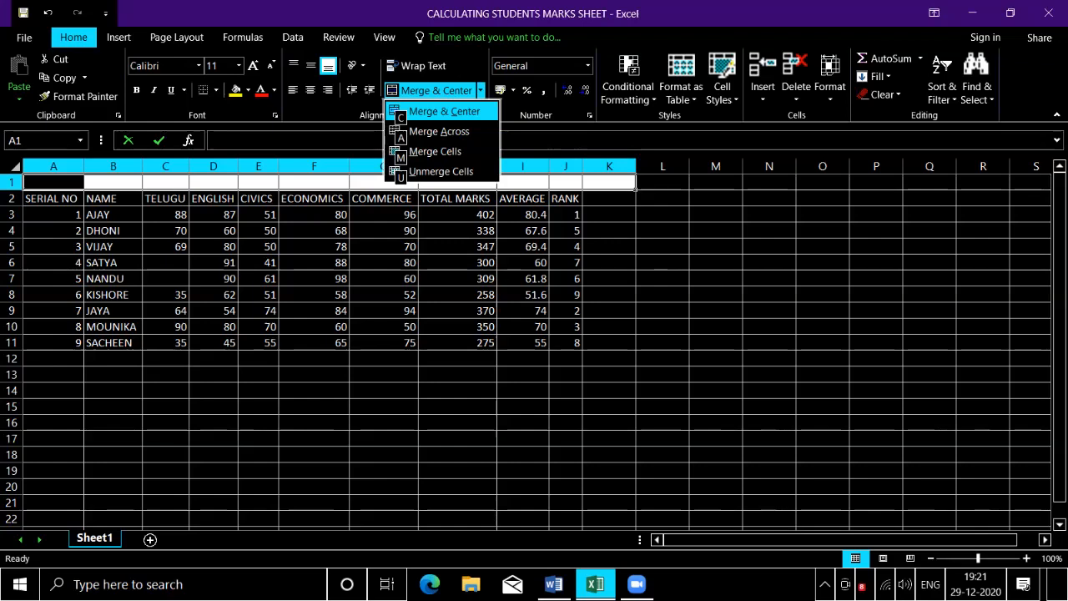
{"action": "key", "text": "Down"}
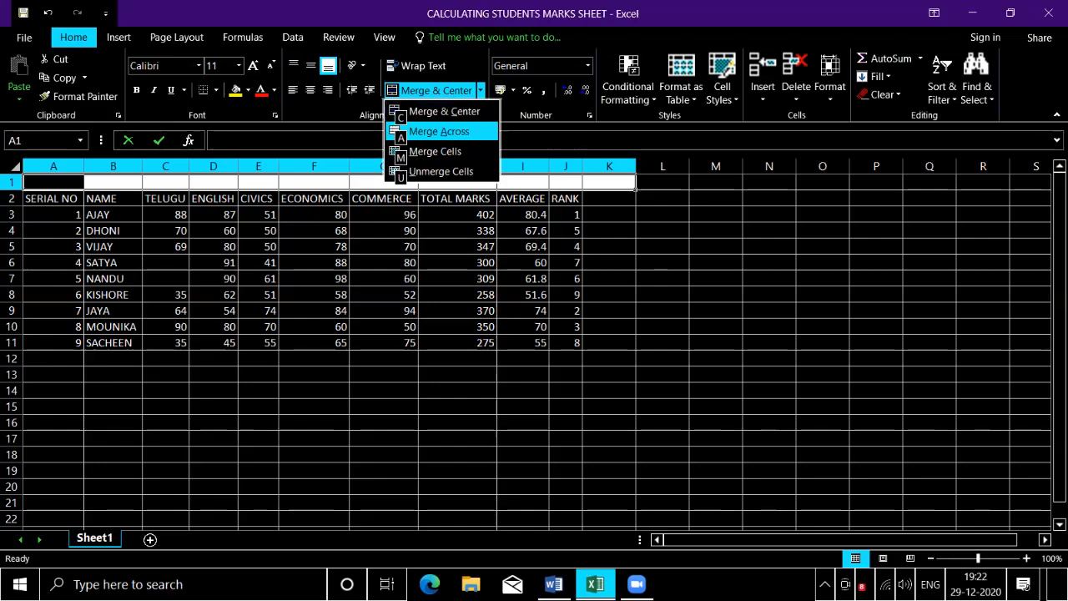
{"action": "key", "text": "Up"}
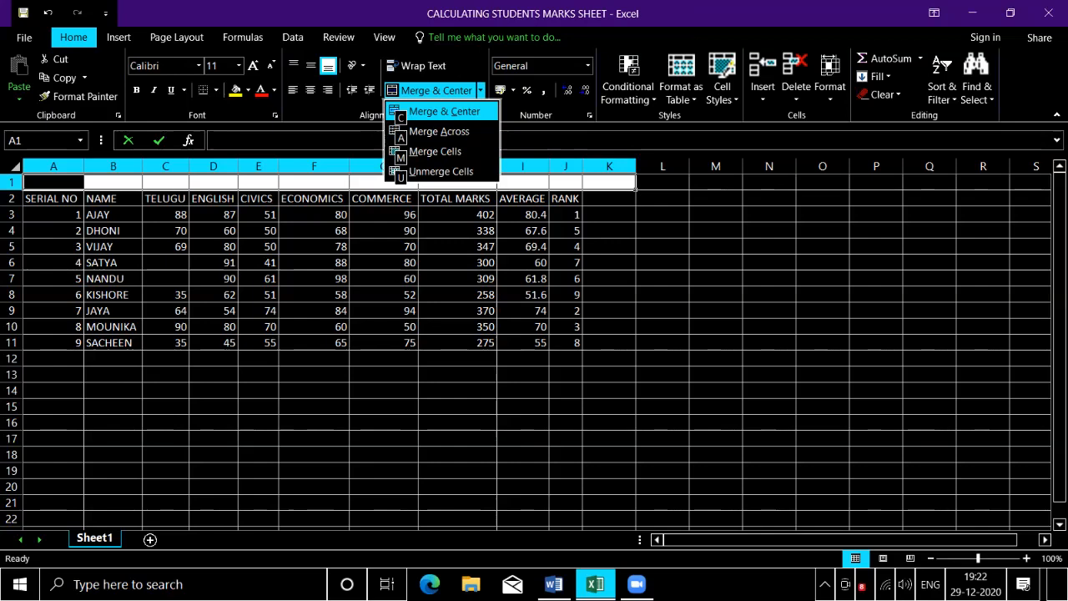
{"action": "key", "text": "Return"}
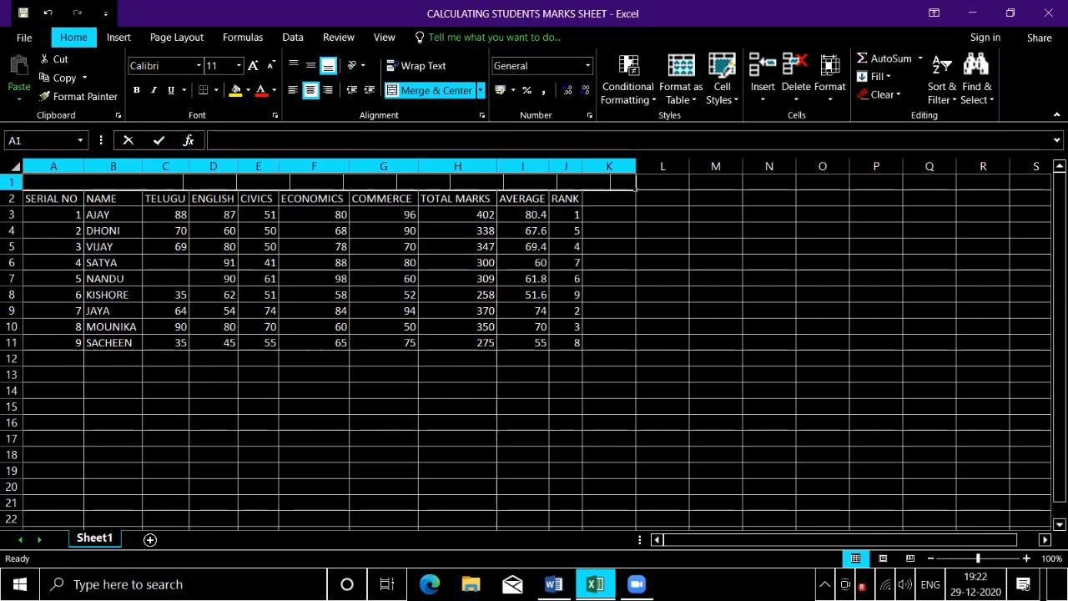
Enter the title STUDENTS MARKS SHEET in the merged cell A1 and return to it.
{"action": "type", "text": "STUDEN"}
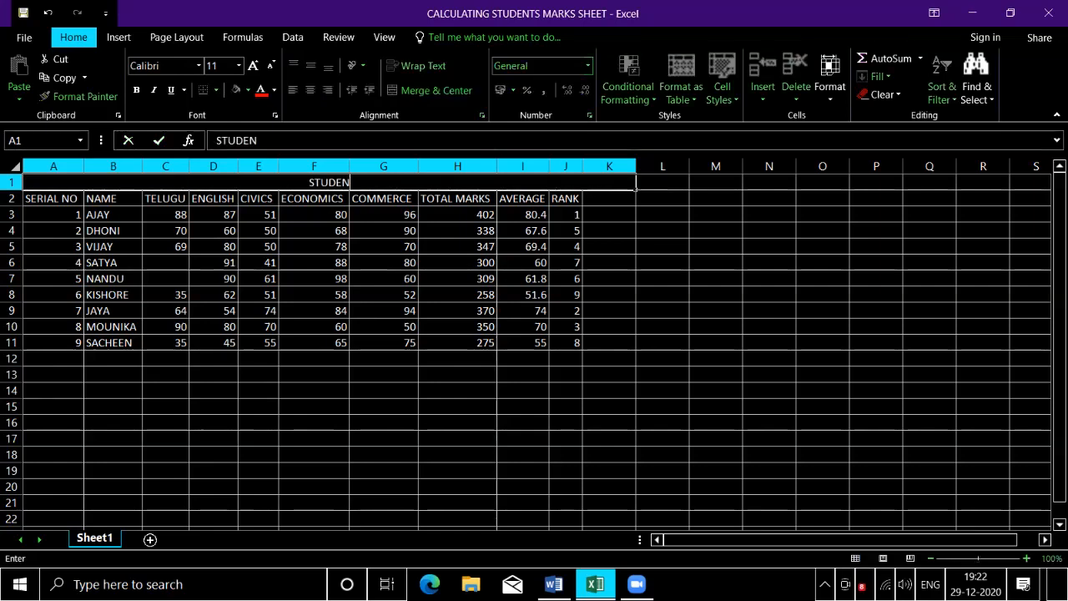
{"action": "type", "text": "TS MARKS"}
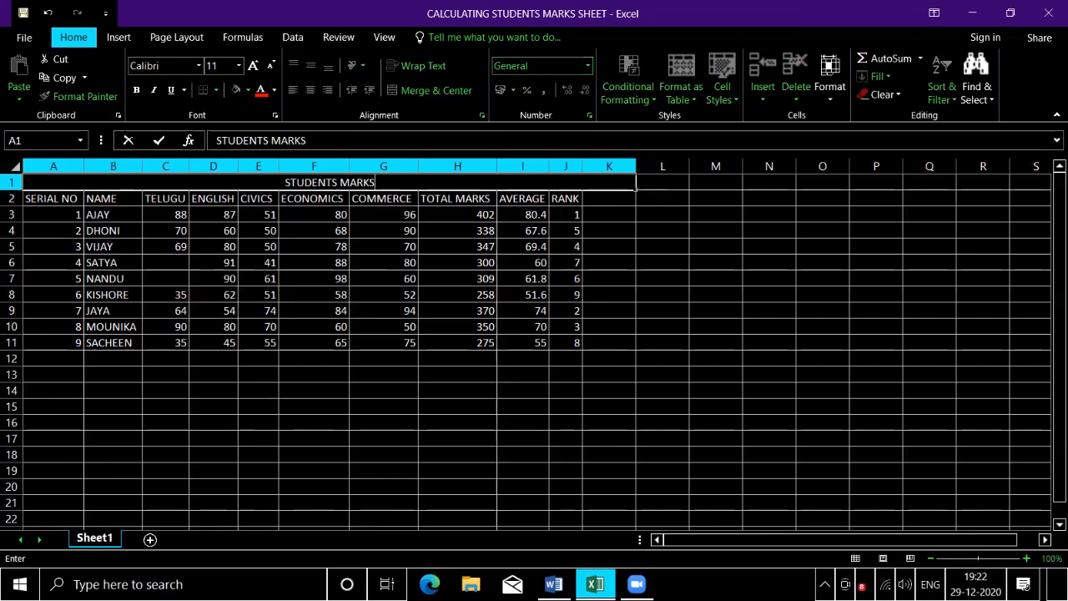
{"action": "type", "text": " SHEET"}
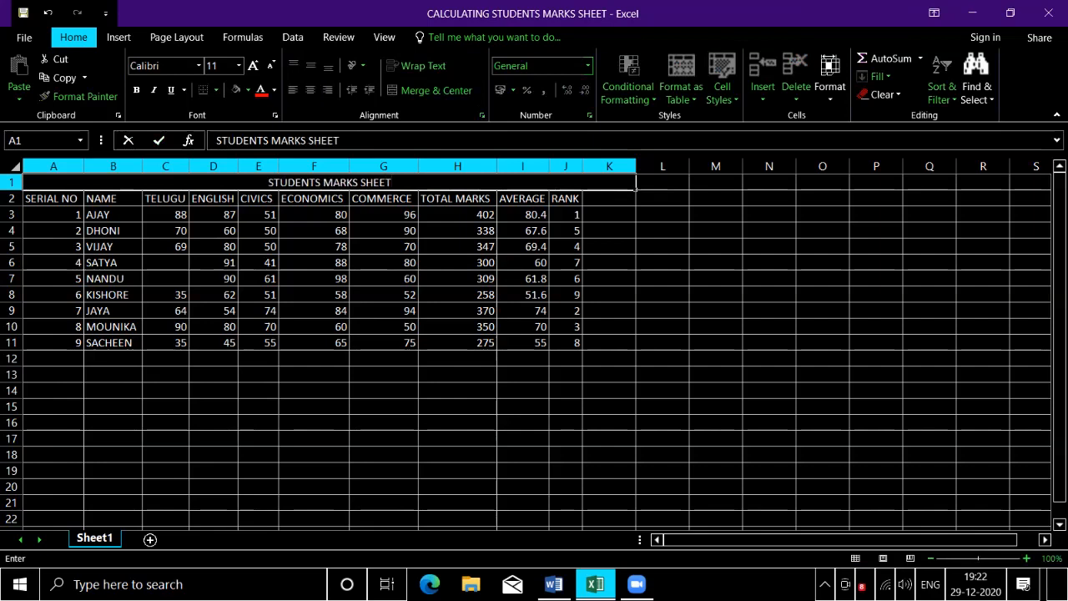
{"action": "key", "text": "Tab"}
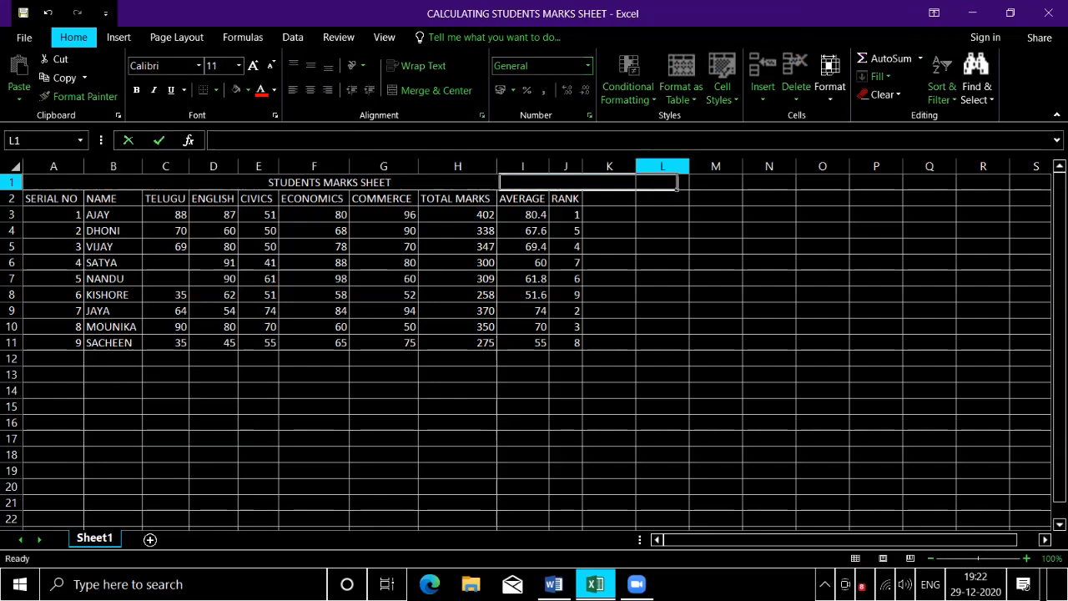
{"action": "key", "text": "Left"}
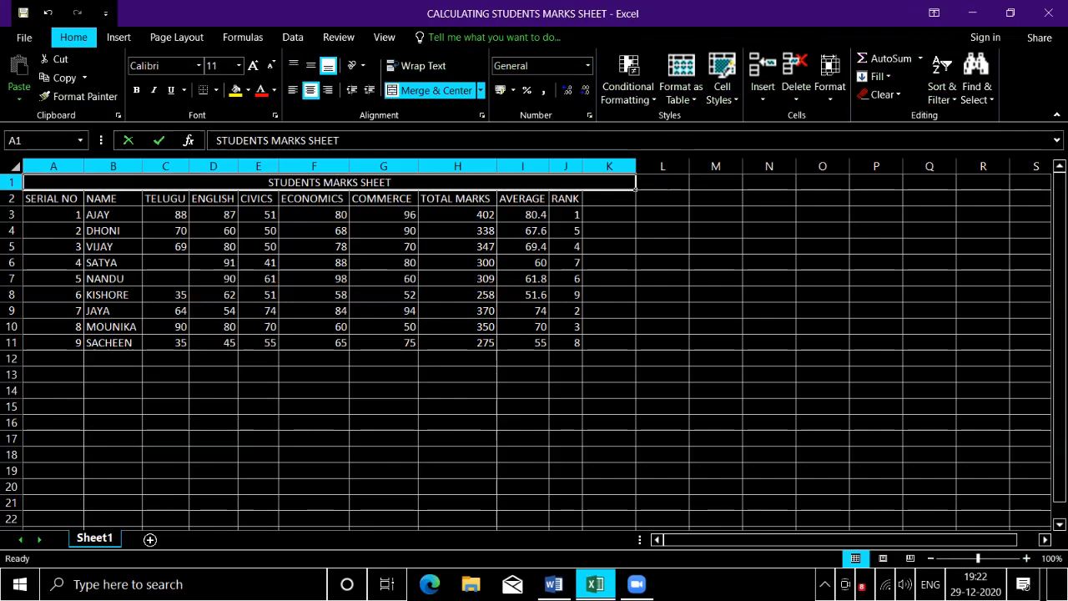
Review the column headings in row 2 from SERIAL NO in A2 across to RANK in J2.
{"action": "key", "text": "Down"}
{"action": "key", "text": "Home"}
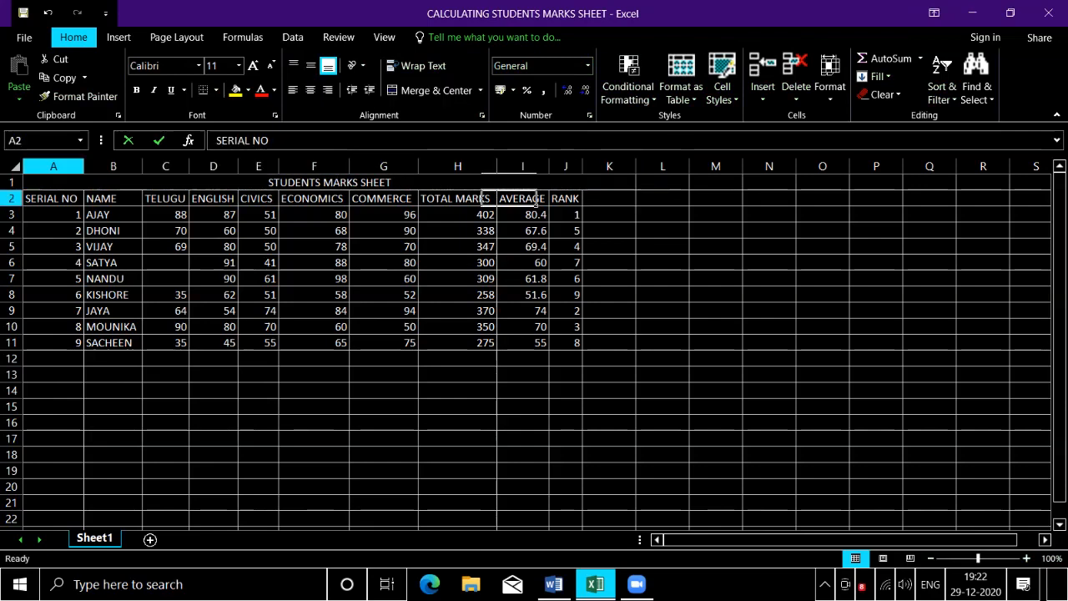
{"action": "key", "text": "Right"}
{"action": "key", "text": "Right"}
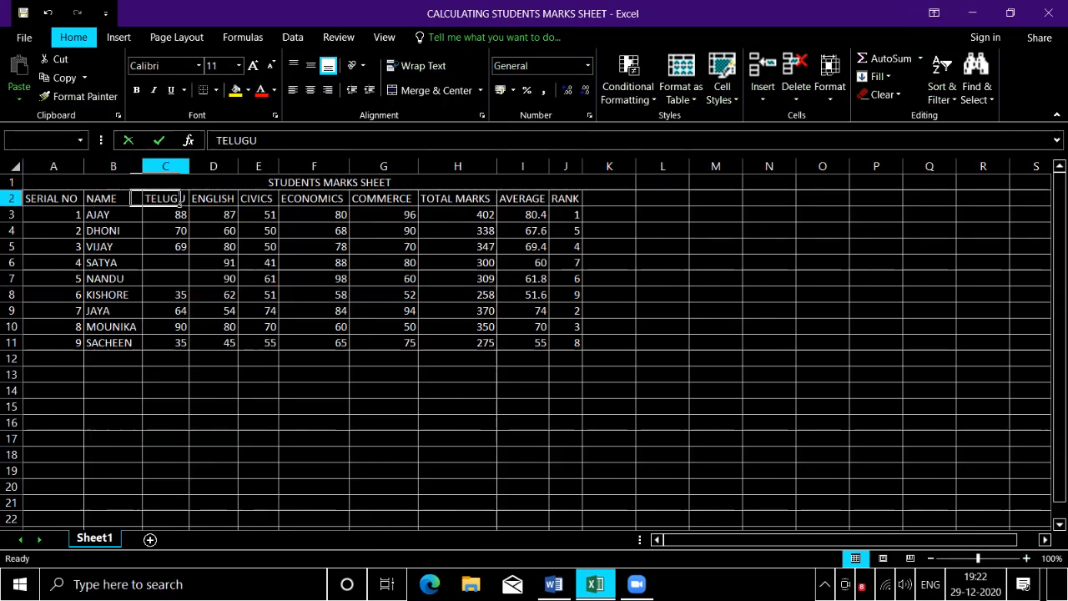
{"action": "key", "text": "Right"}
{"action": "key", "text": "Right"}
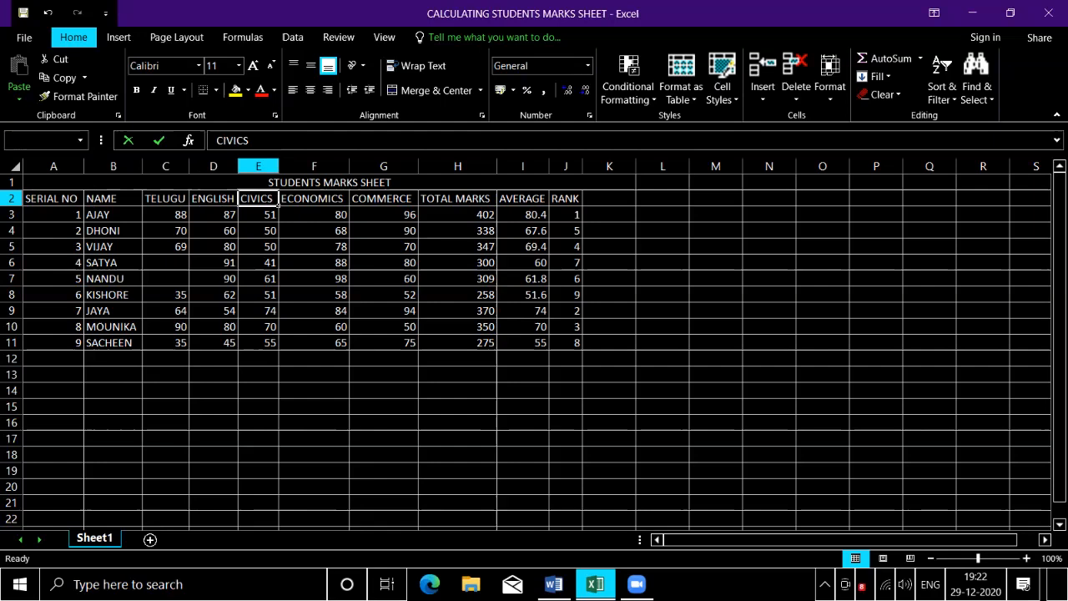
{"action": "key", "text": "Right"}
{"action": "key", "text": "Right"}
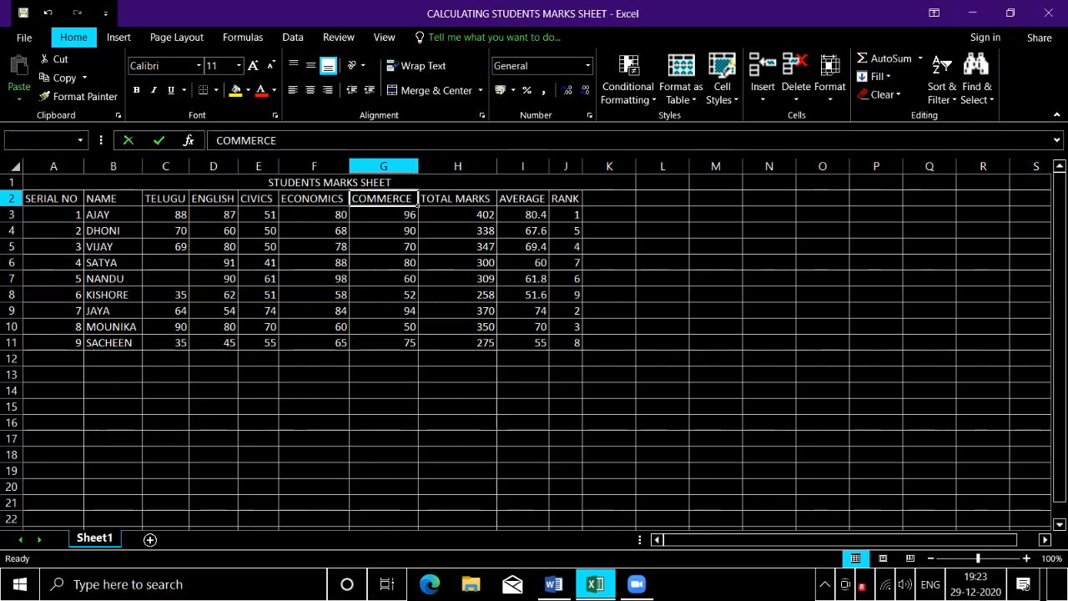
{"action": "key", "text": "Right"}
{"action": "key", "text": "Right"}
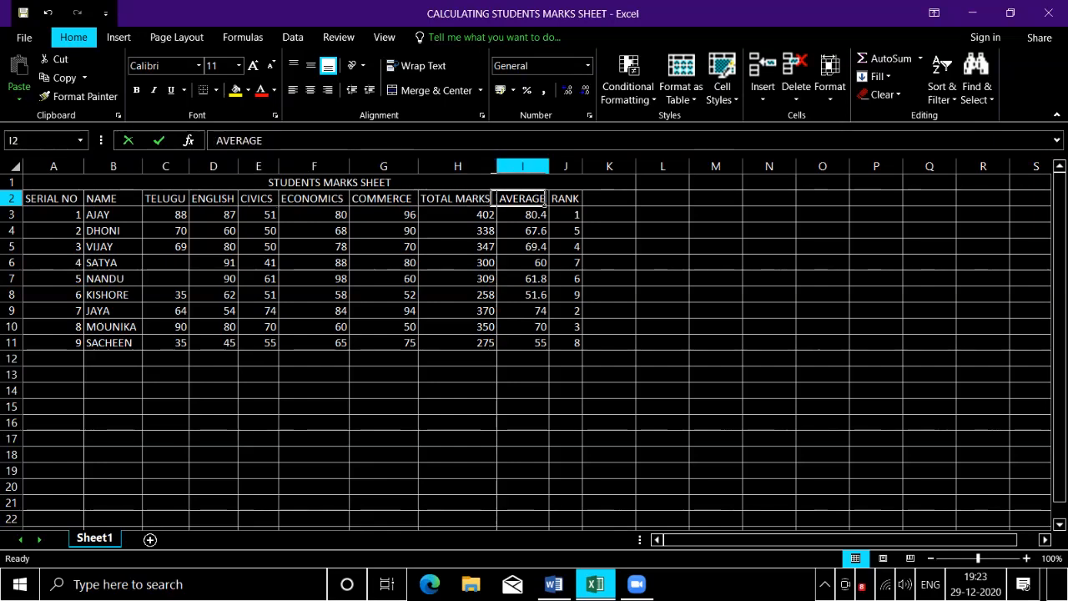
{"action": "key", "text": "Right"}
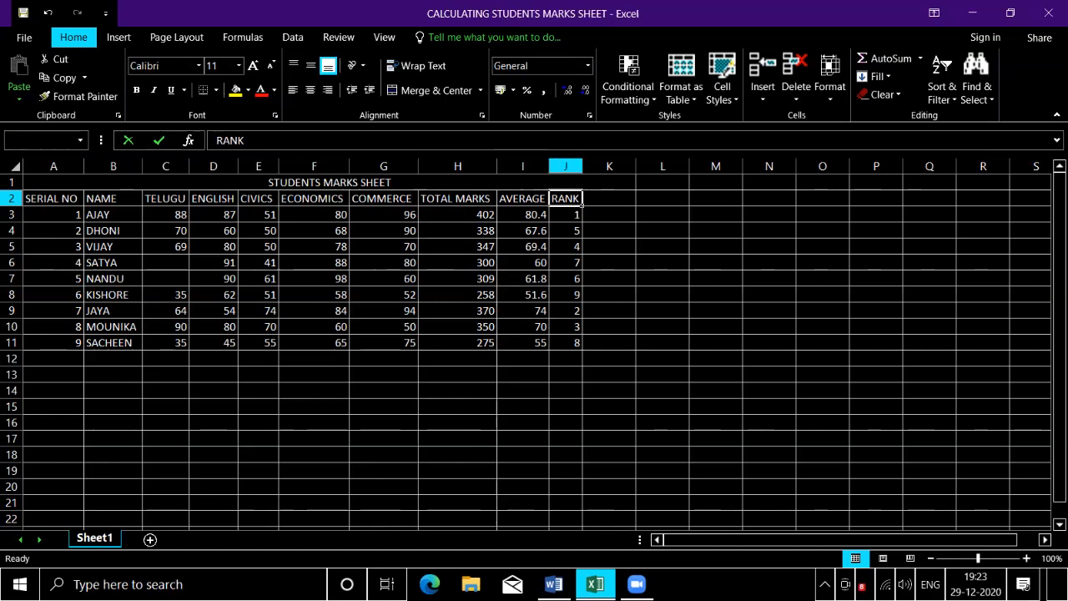